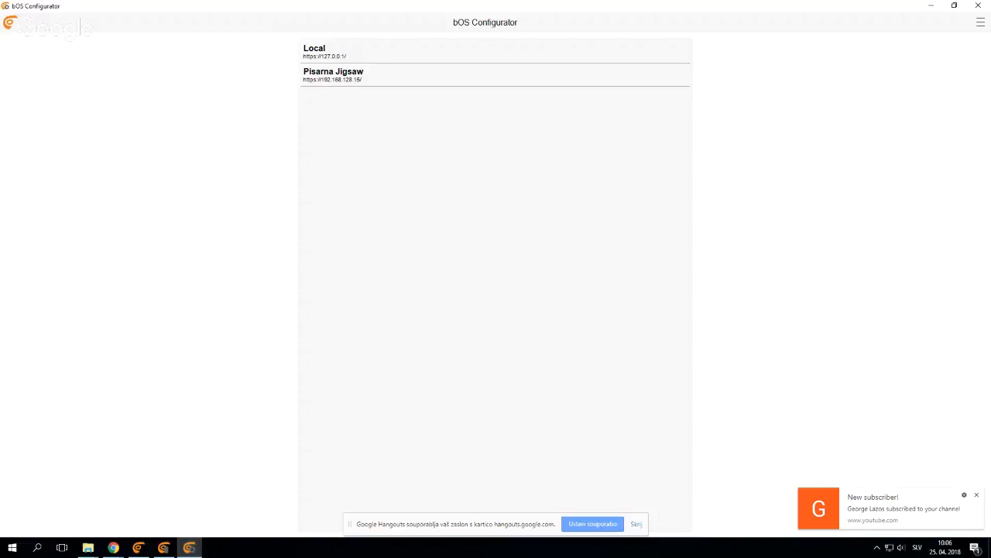
View the bOS Service Monitor's status and the bOS Client's Webinar page, and return to the bOS Configurator
left_click(163, 548)
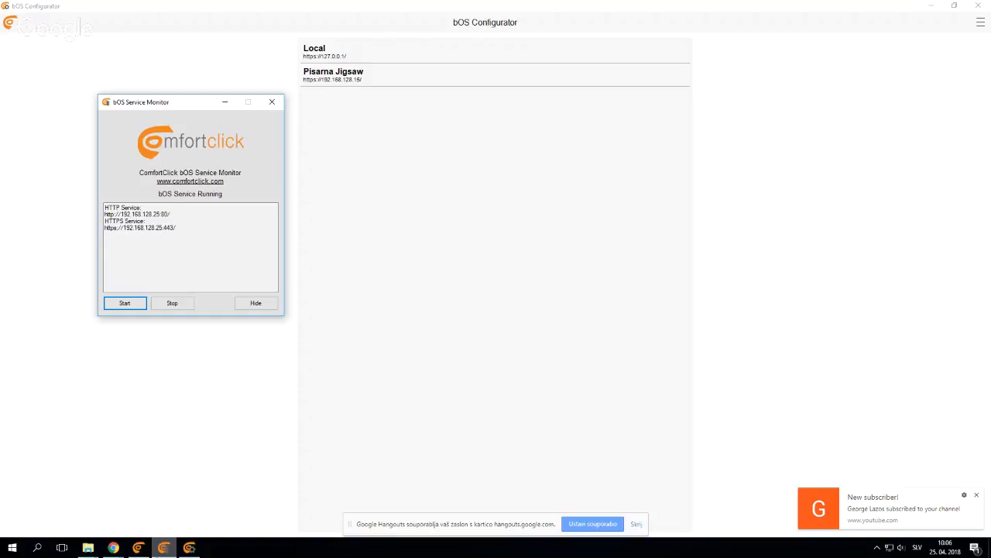
left_click(224, 102)
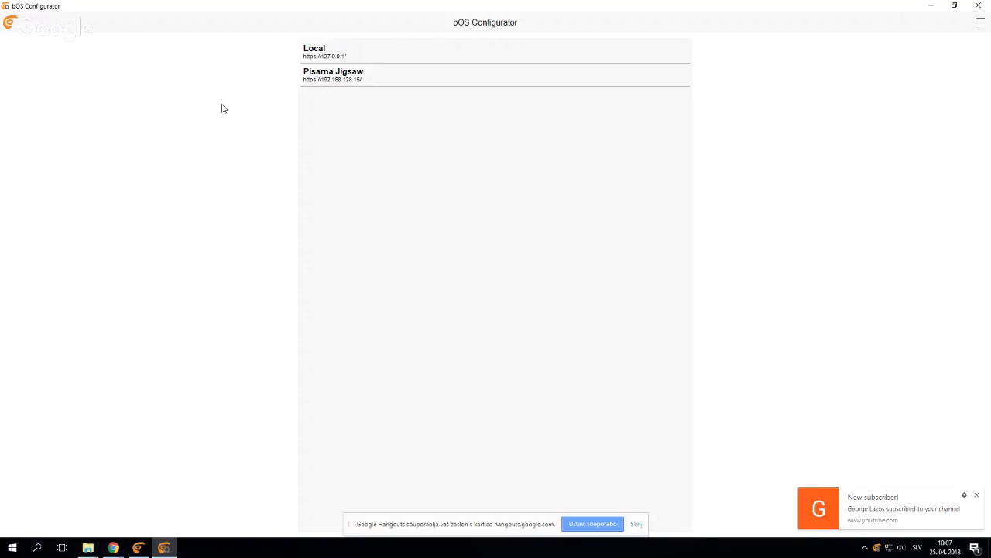
left_click(140, 548)
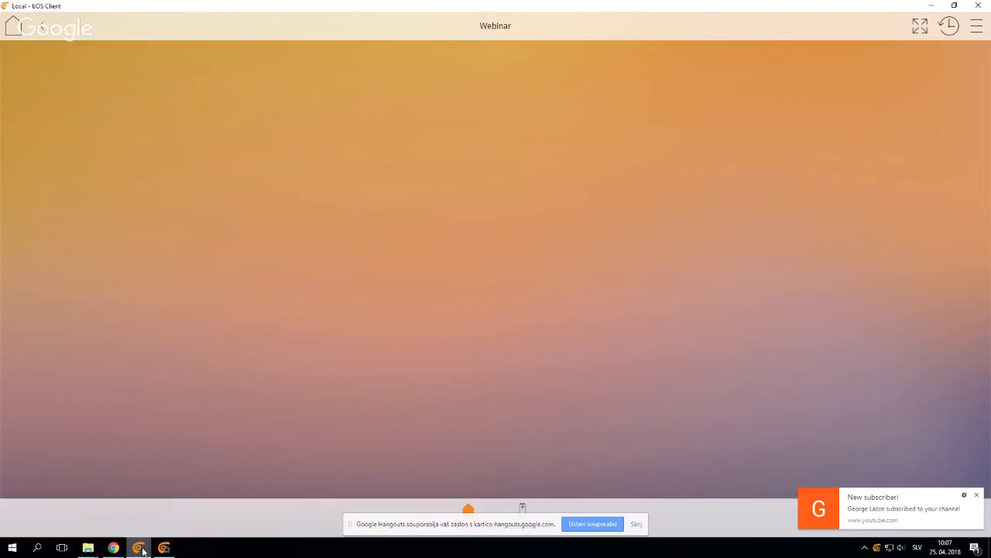
left_click(164, 547)
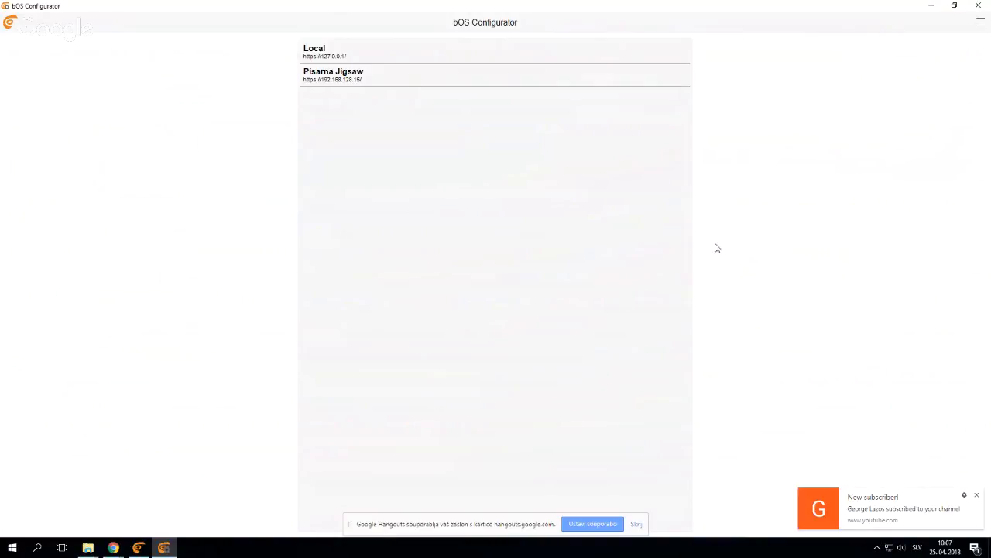
Inspect the manual configuration options for adding a server and the list of network servers, without adding one
left_click(980, 27)
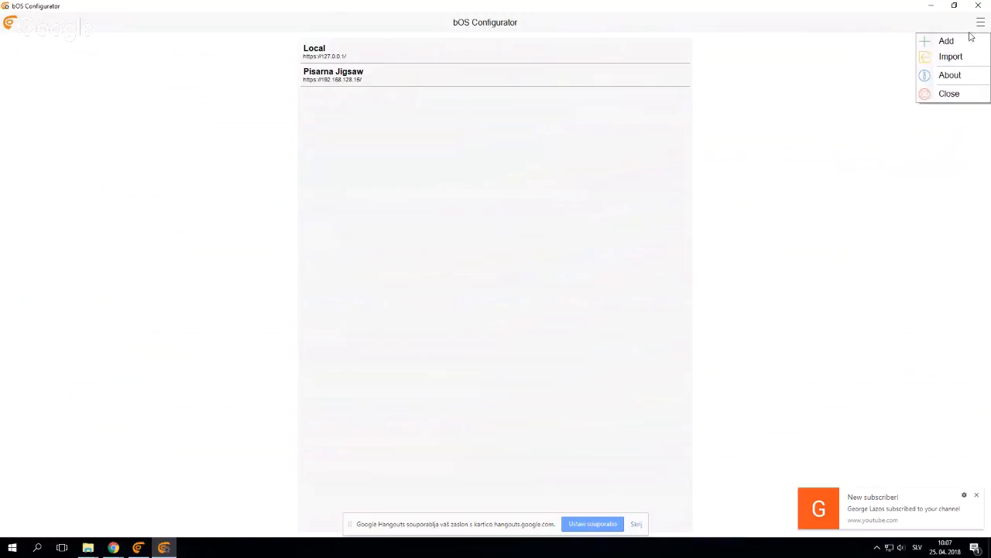
left_click(960, 42)
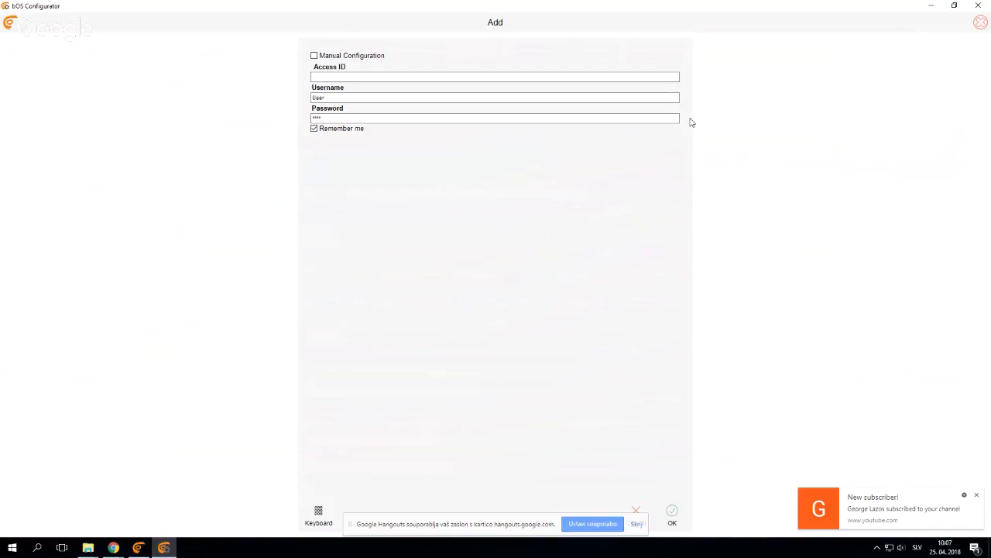
left_click(354, 60)
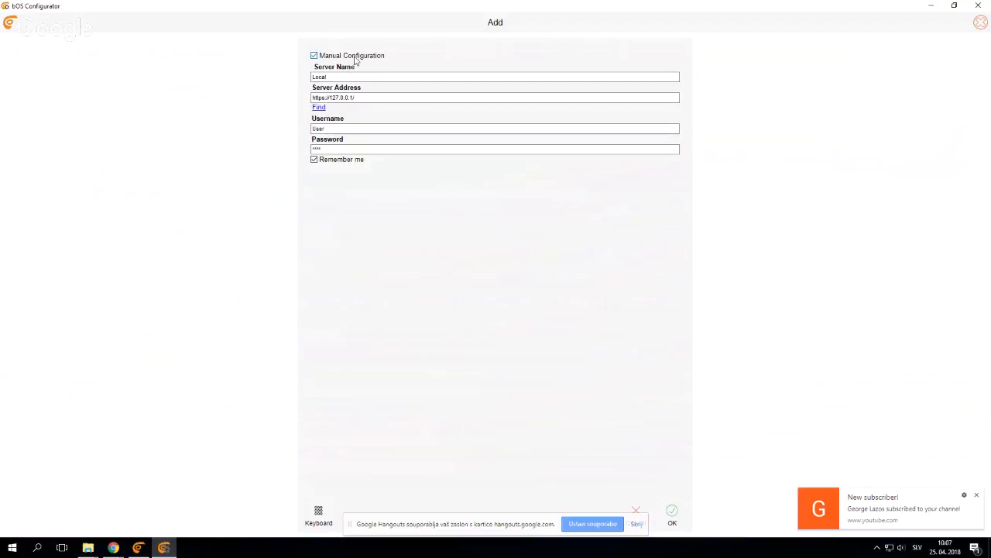
left_click(355, 61)
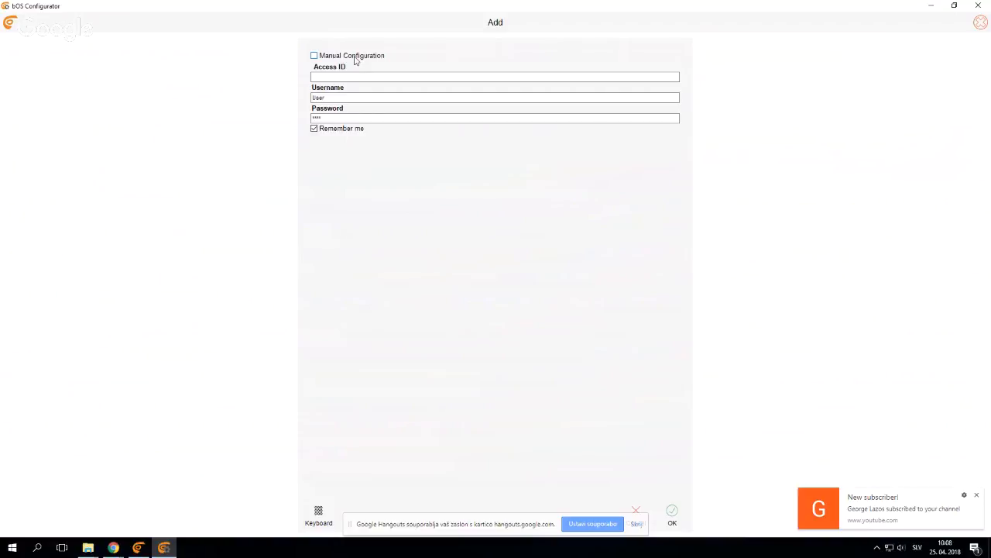
left_click(315, 56)
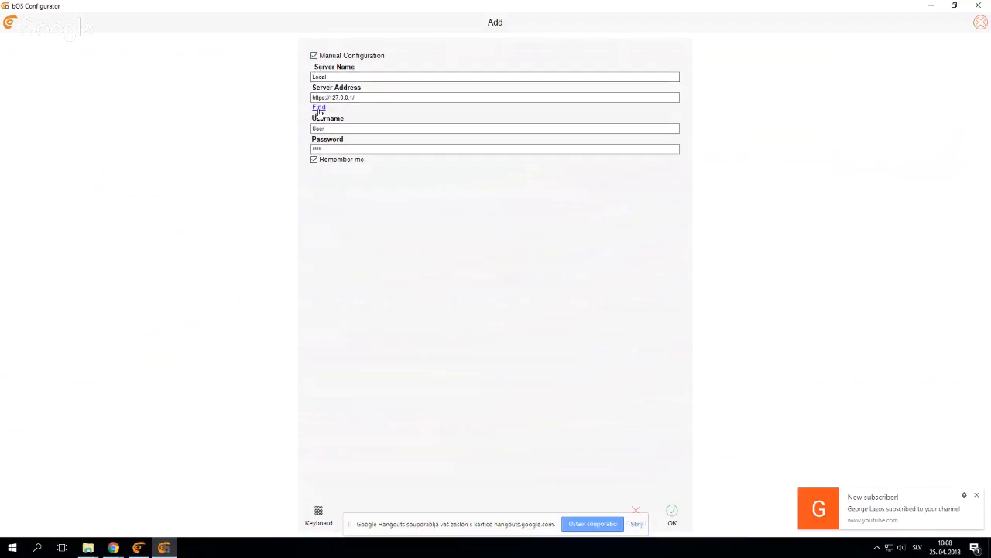
left_click(318, 108)
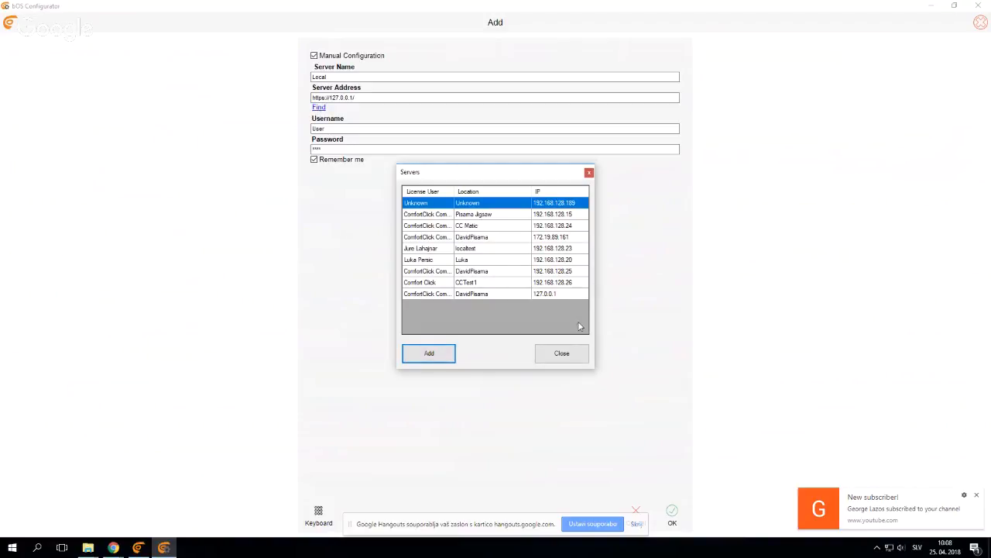
left_click(567, 353)
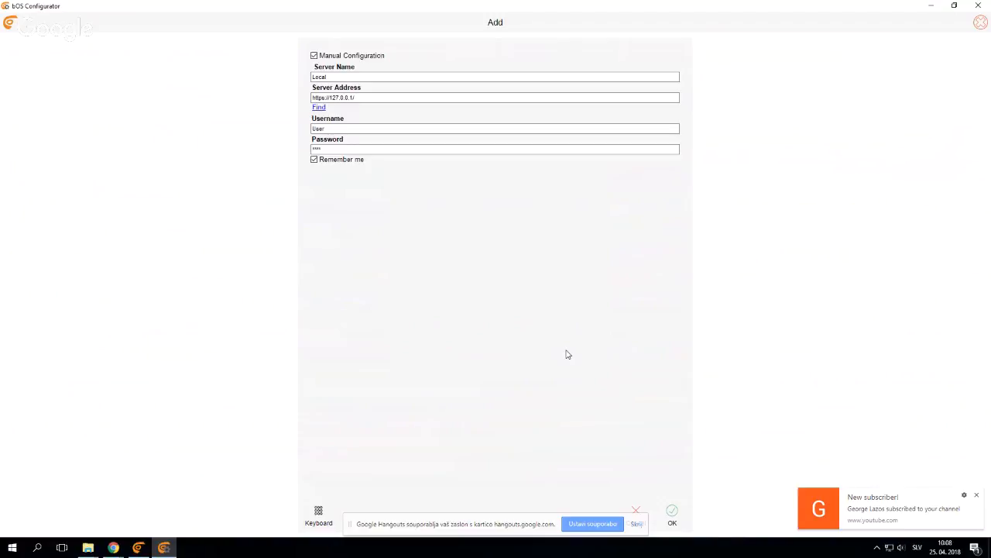
left_click(635, 509)
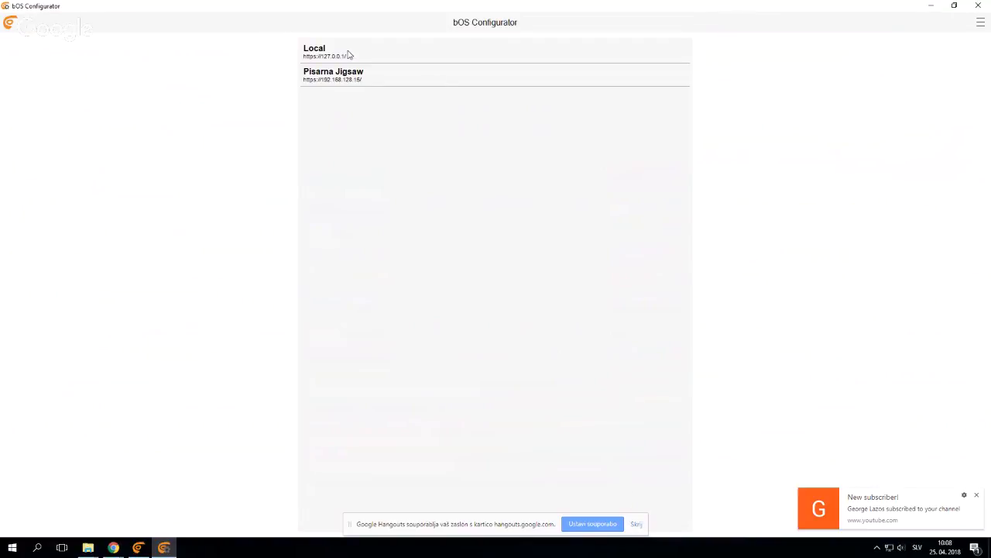
Connect to the Local server and view the Building node's license information
left_click(341, 54)
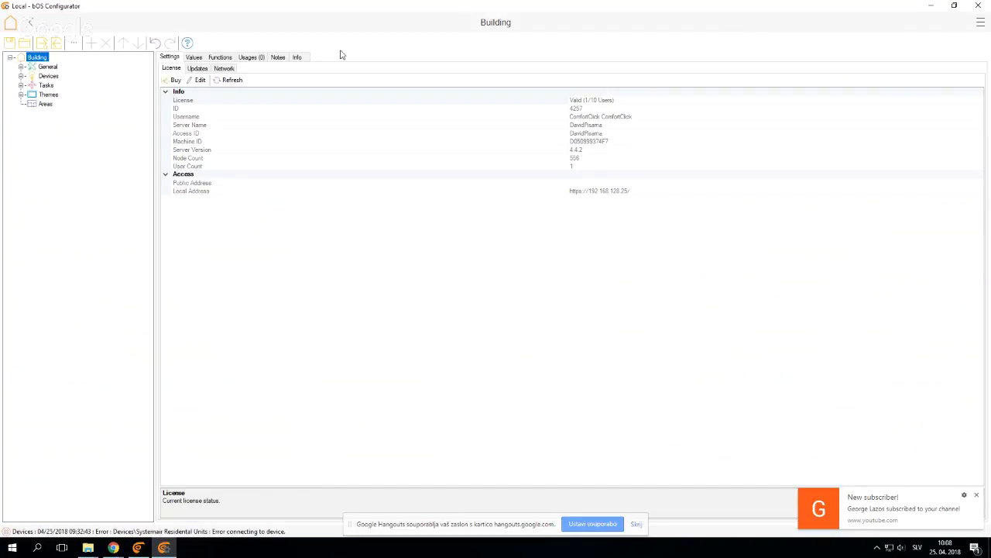
left_click(10, 57)
left_click(10, 58)
left_click(31, 59)
left_click(33, 65)
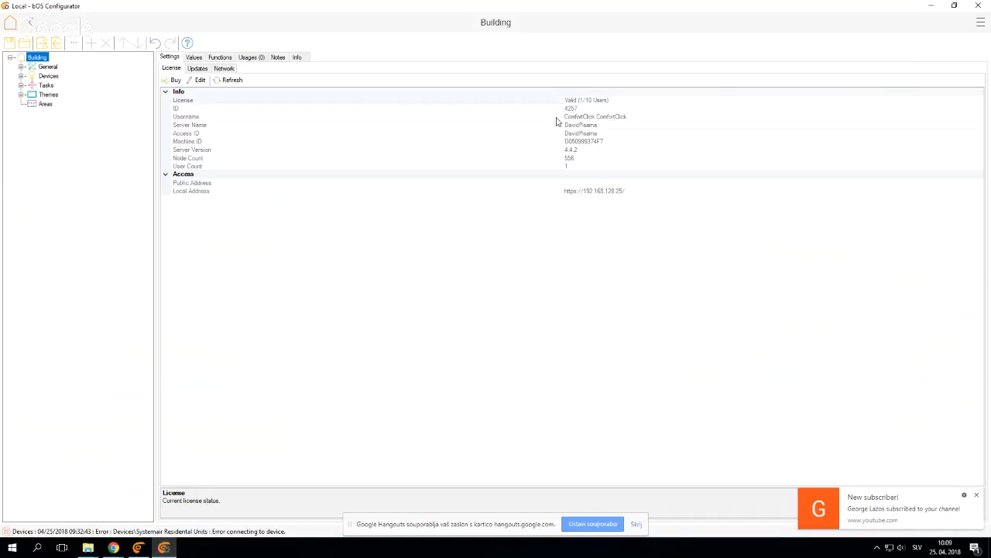
left_click(287, 118)
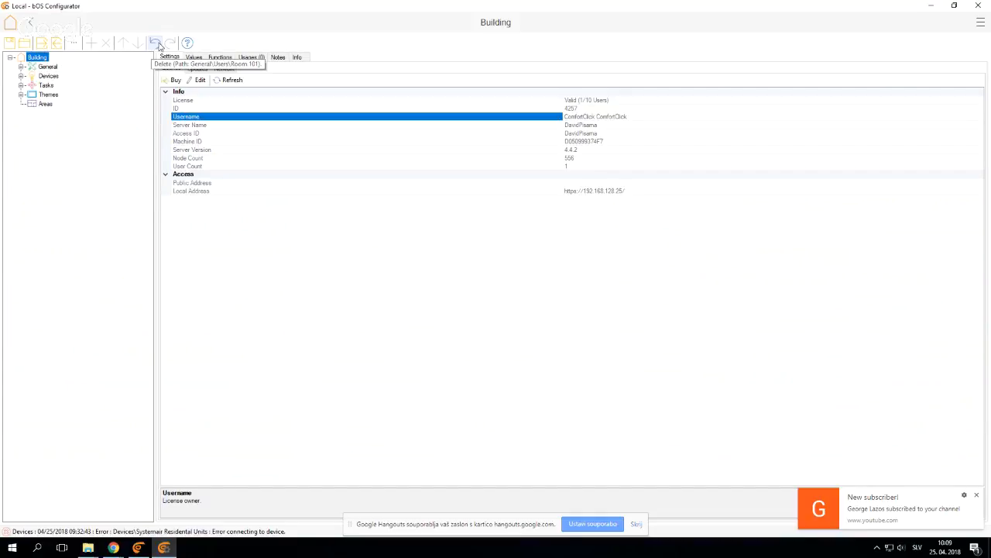
Open the bOS help and read its General and Messaging pages
left_click(186, 44)
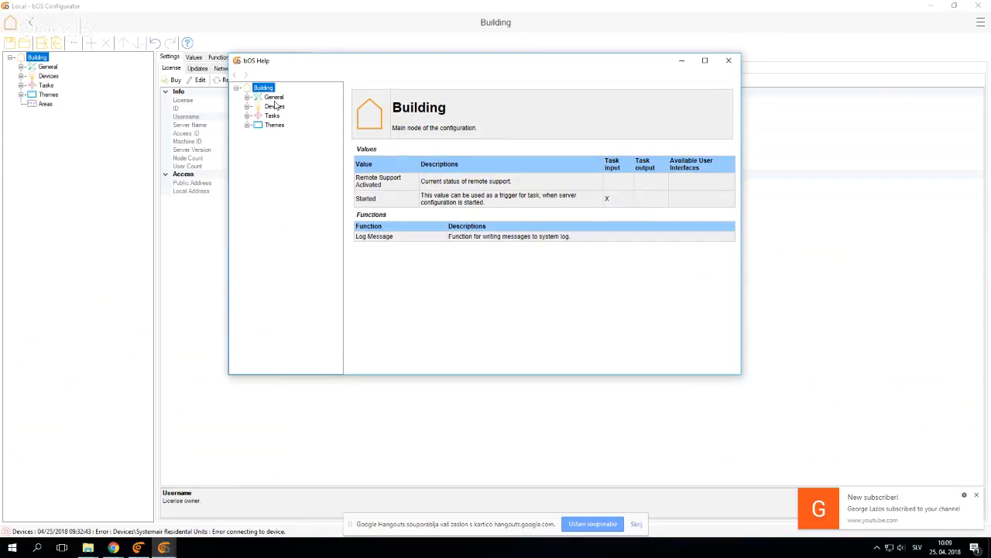
left_click(247, 97)
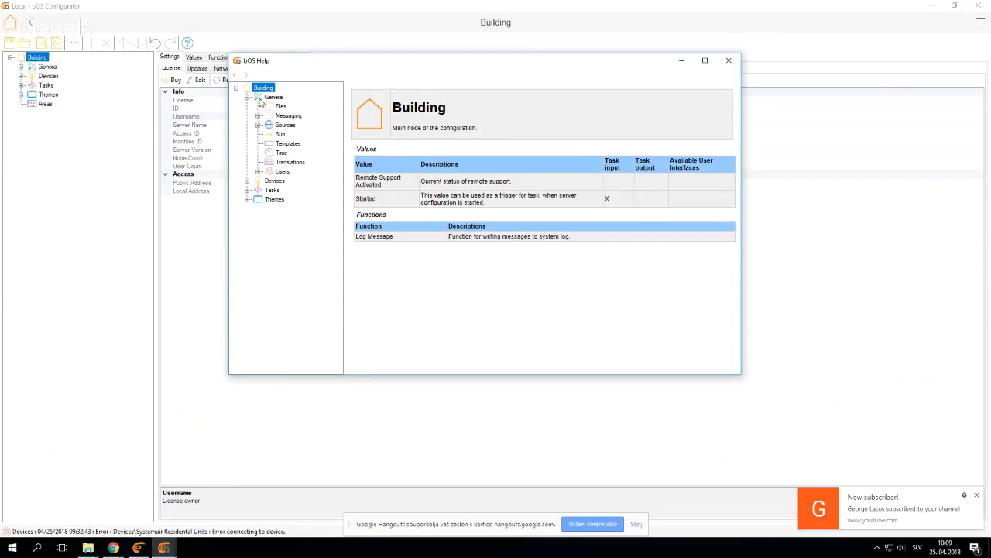
left_click(267, 97)
left_click(257, 116)
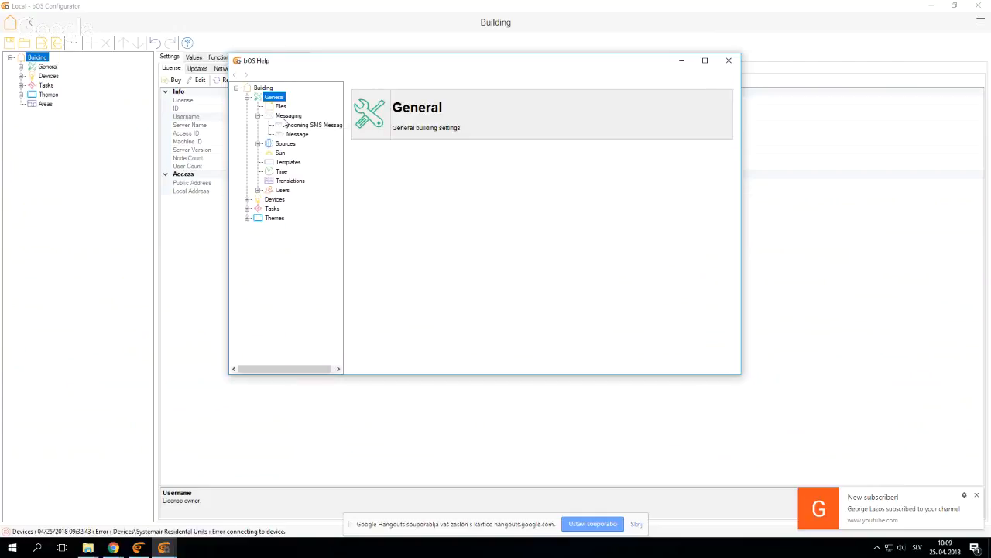
left_click(284, 117)
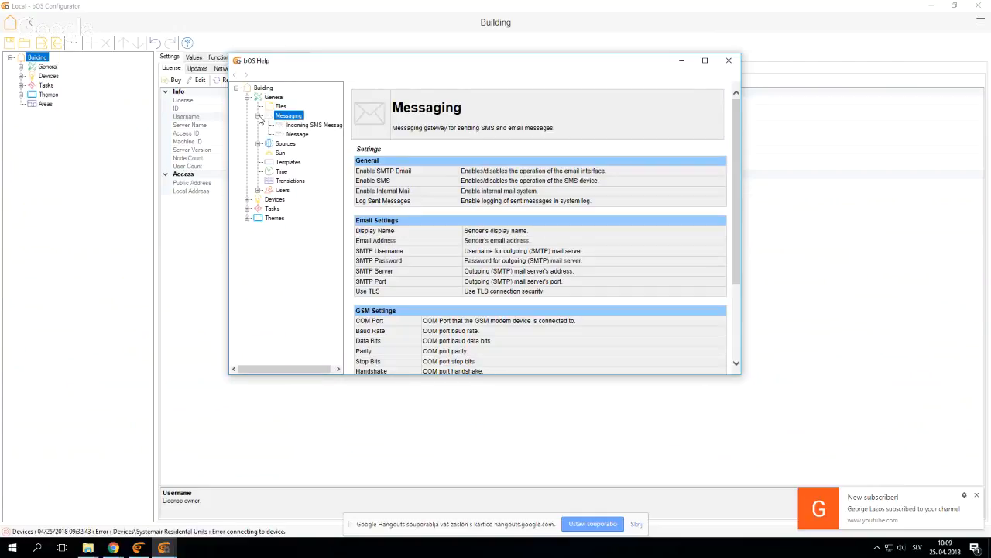
Look through the help topics on devices, read the DSC Partition page and close the help
left_click(248, 200)
left_click(284, 209)
left_click(258, 217)
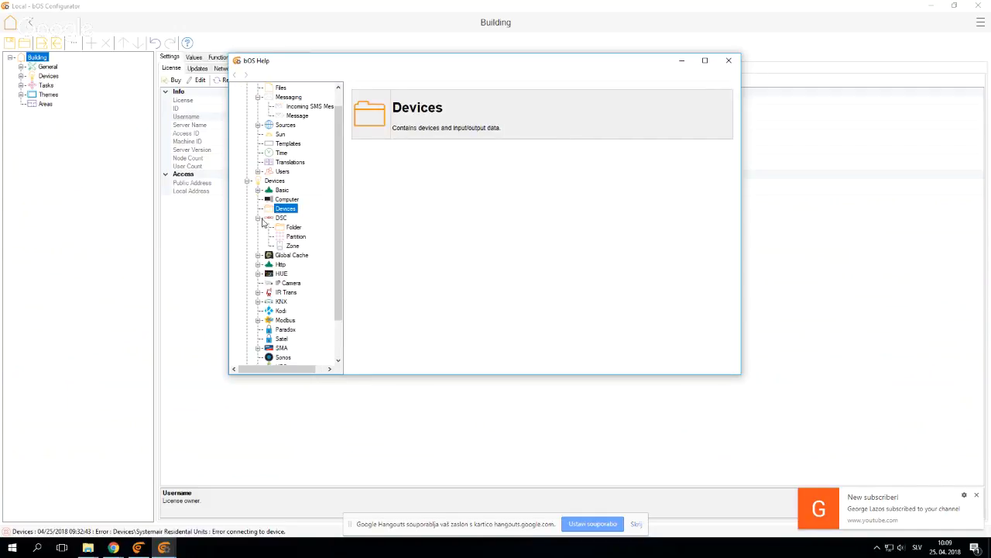
left_click(258, 255)
left_click(258, 302)
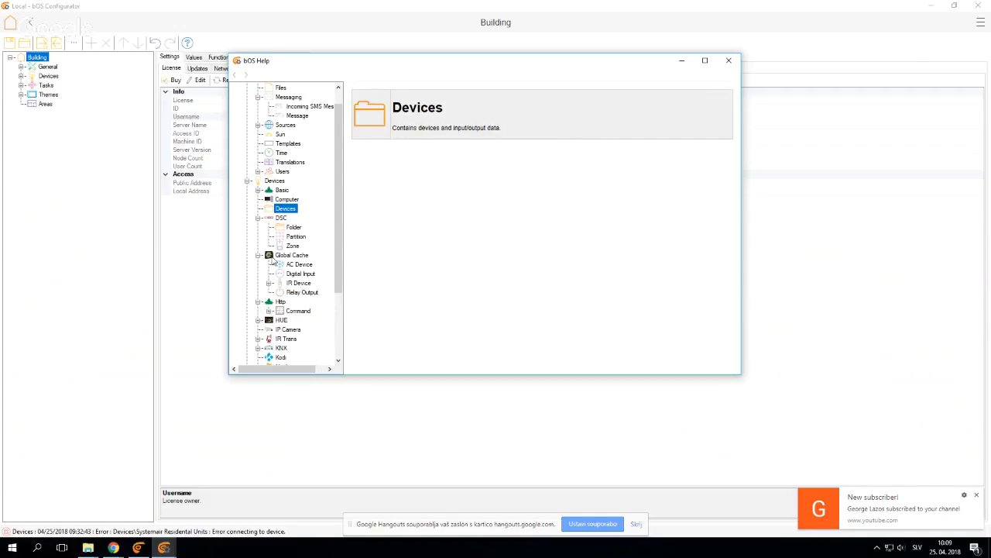
left_click(293, 236)
scroll(283, 223, "up", 1)
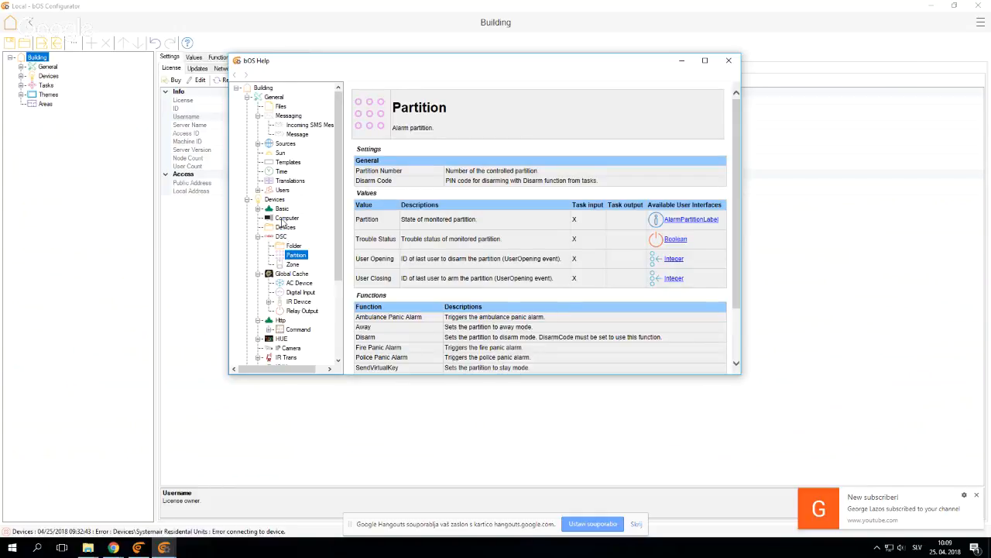
left_click(723, 65)
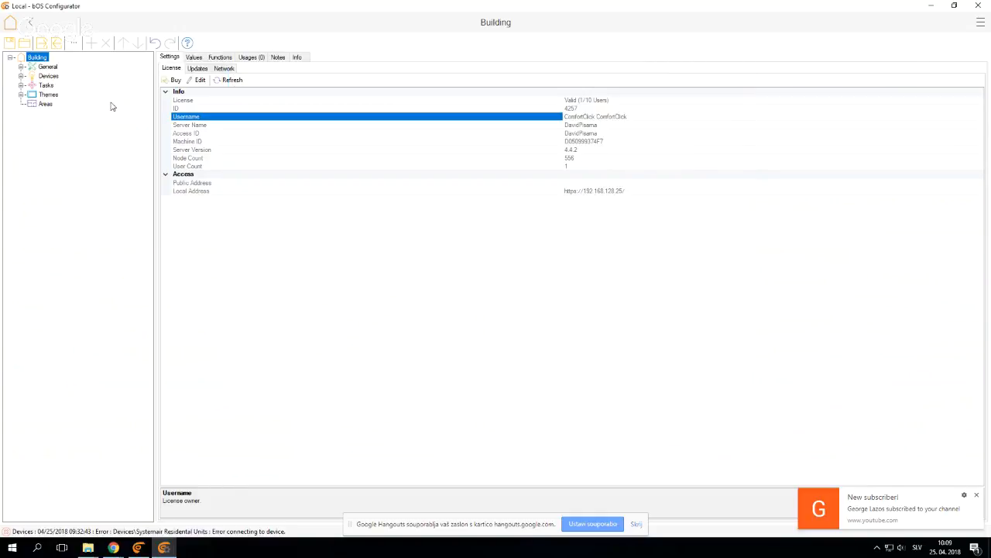
Expand the General branch and its Users folder in the Building tree
left_click(21, 66)
left_click(21, 66)
left_click(21, 67)
left_click(21, 67)
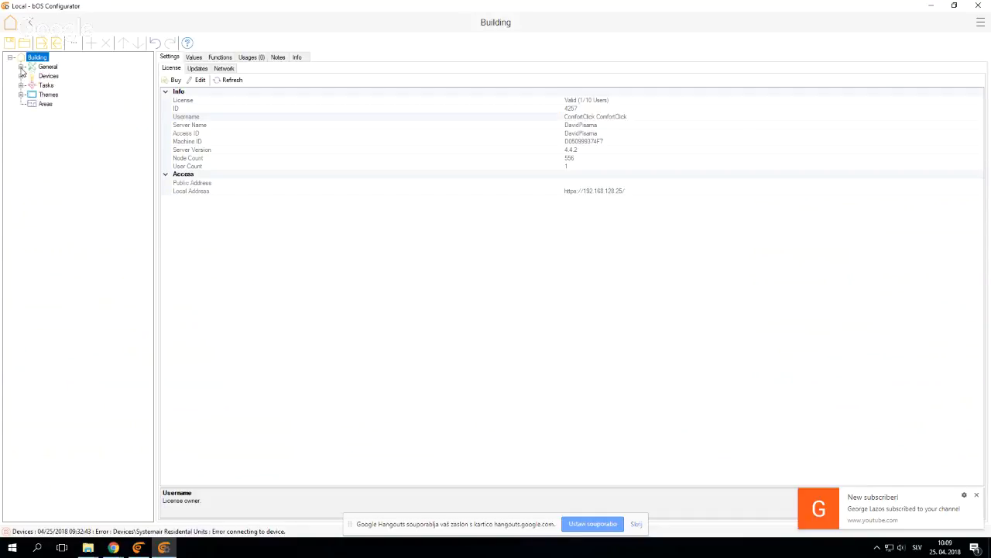
left_click(21, 66)
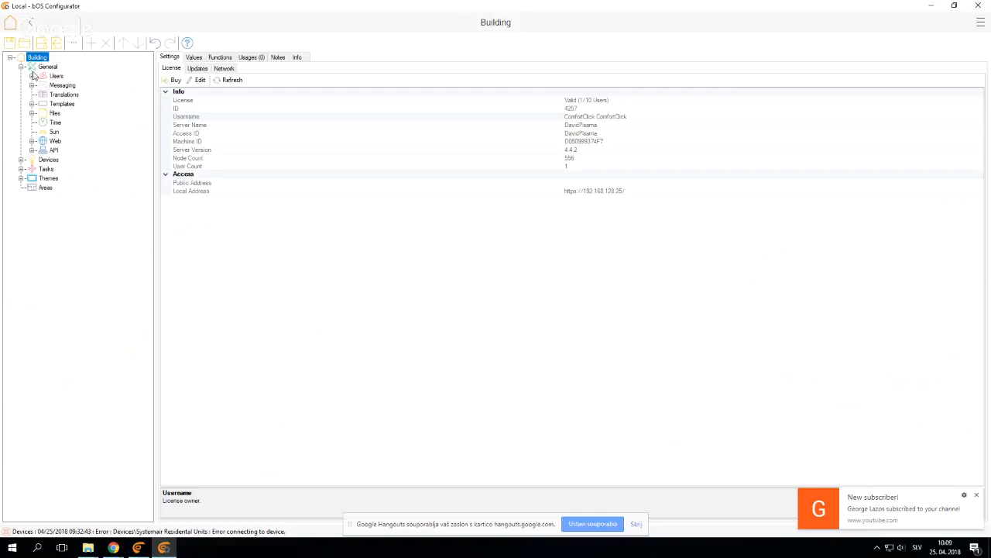
left_click(31, 76)
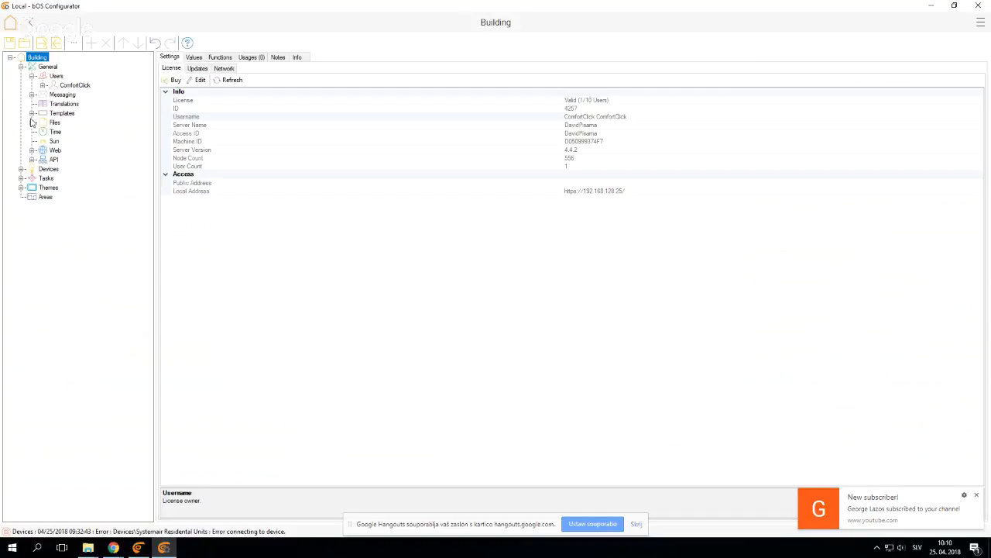
Browse the Colors and Boolean control templates, and view the Lamp color's settings
left_click(62, 114)
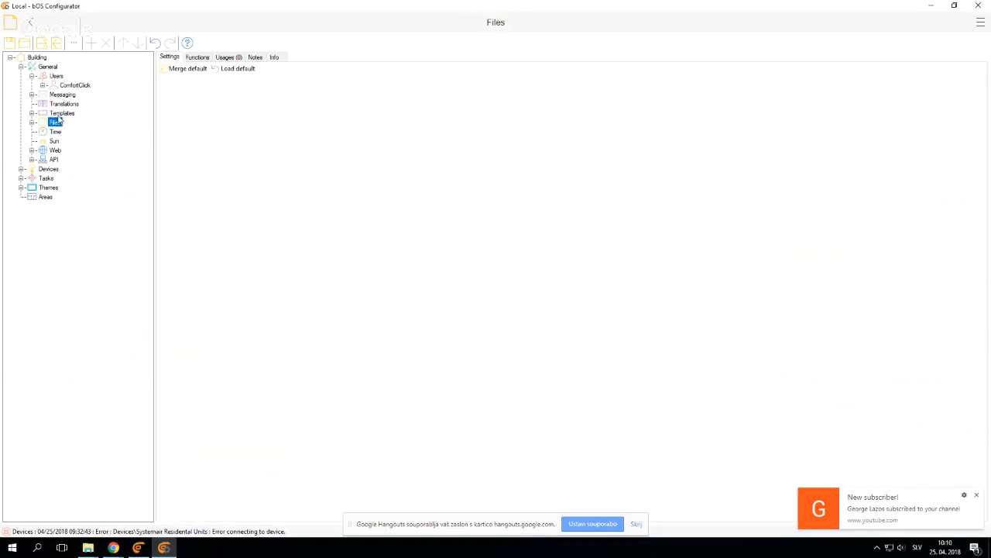
left_click(54, 123)
left_click(31, 114)
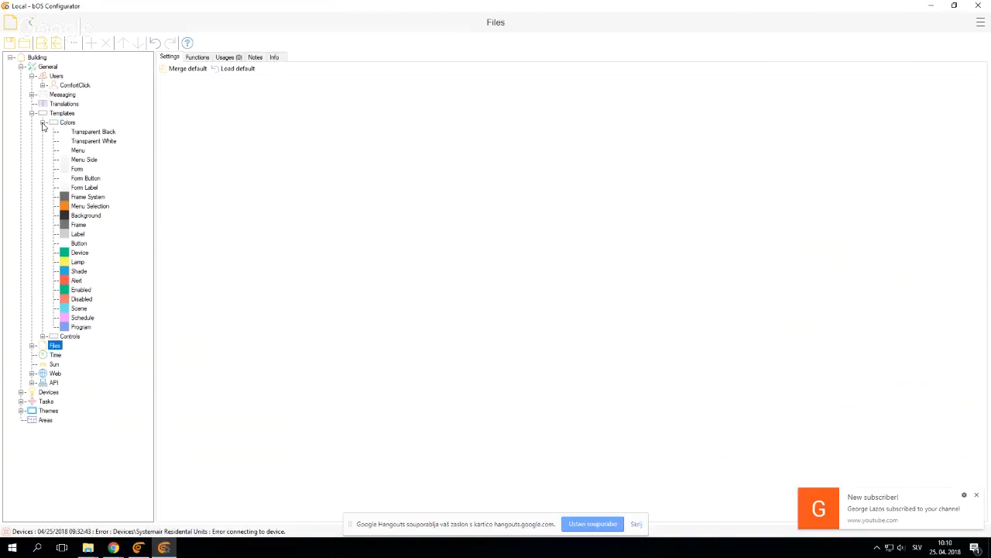
left_click(43, 123)
left_click(43, 131)
left_click(54, 141)
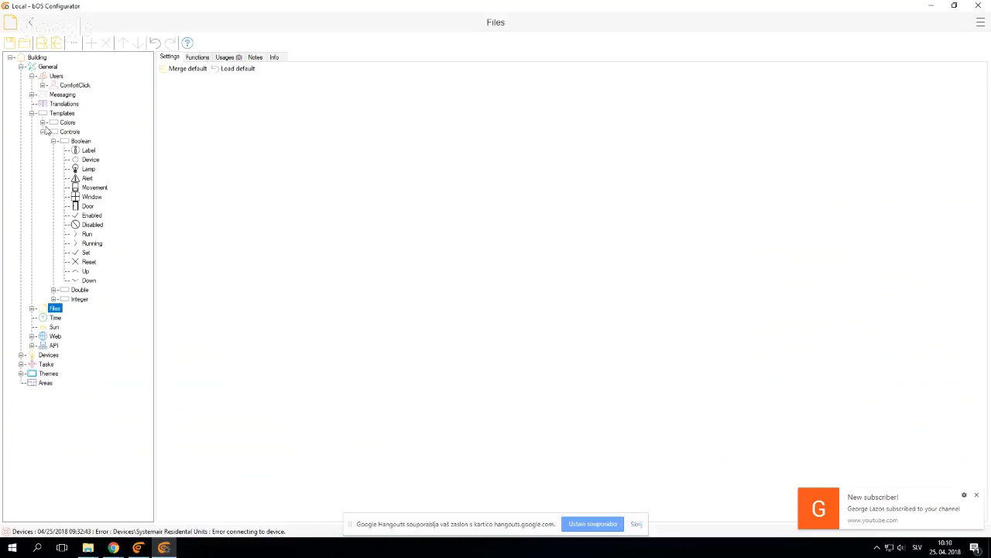
left_click(43, 123)
left_click(78, 263)
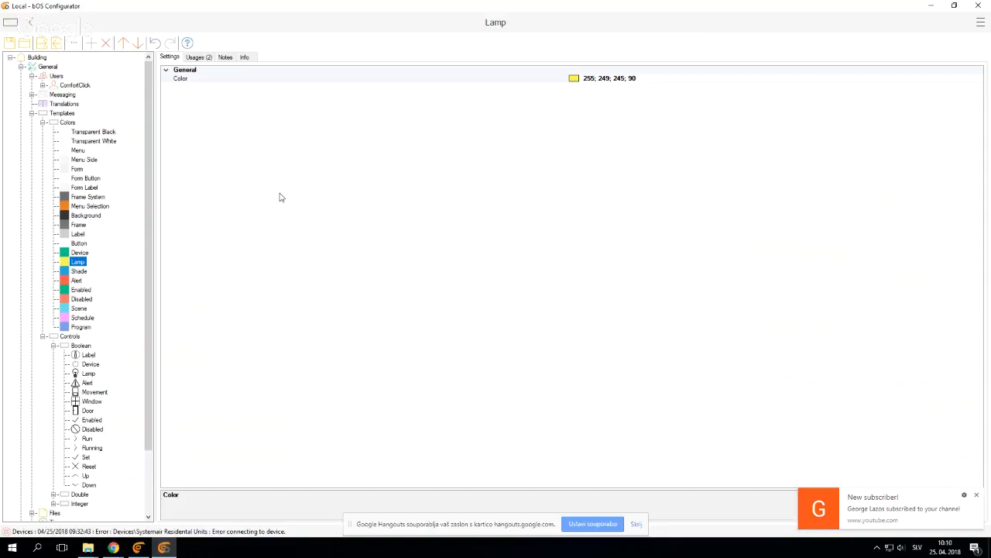
left_click(44, 122)
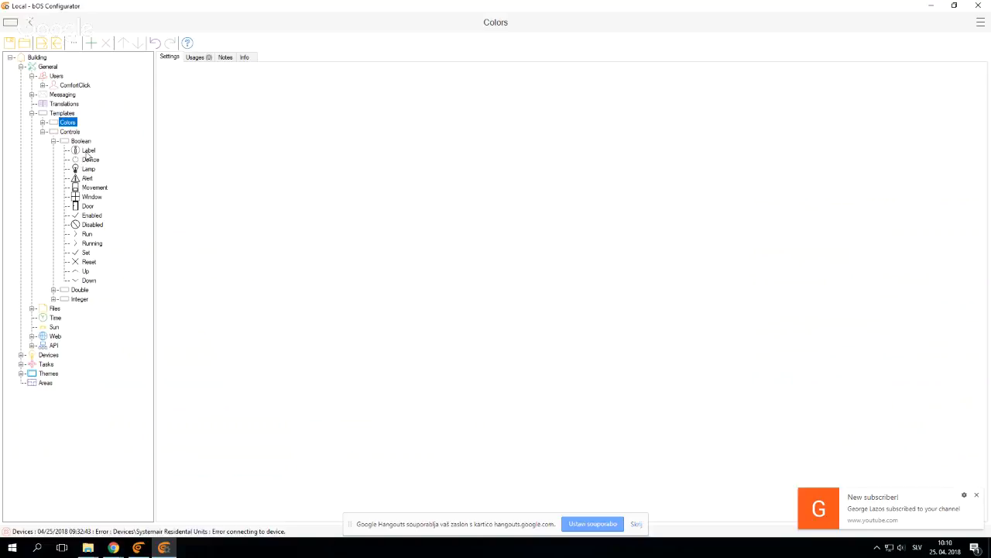
View the Running control template's settings, including its Text False and Status Color True properties
left_click(91, 245)
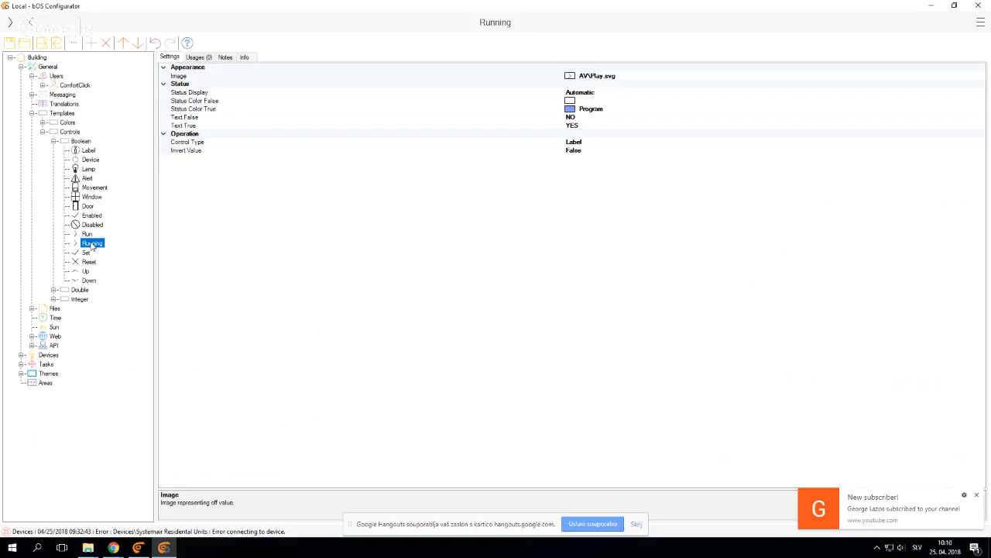
left_click(231, 121)
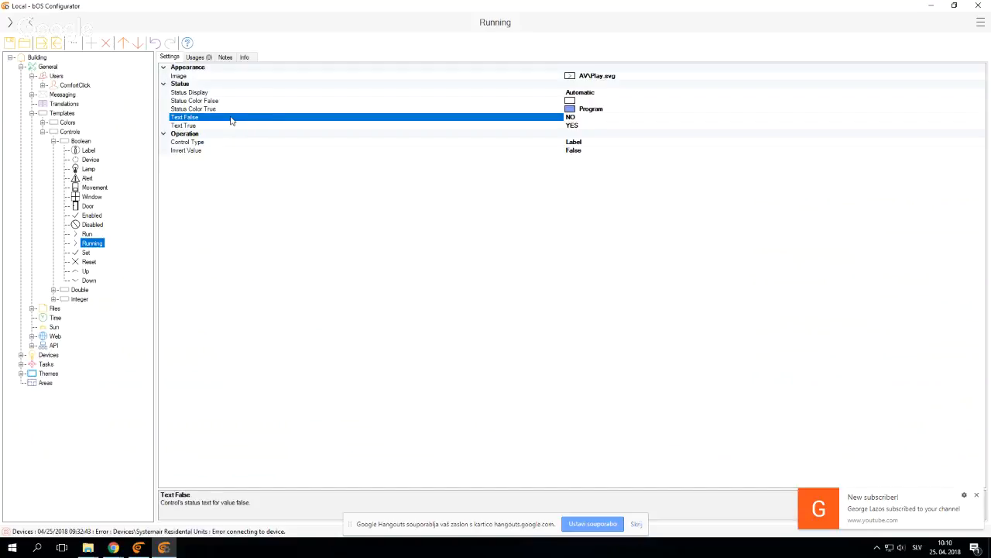
left_click(221, 109)
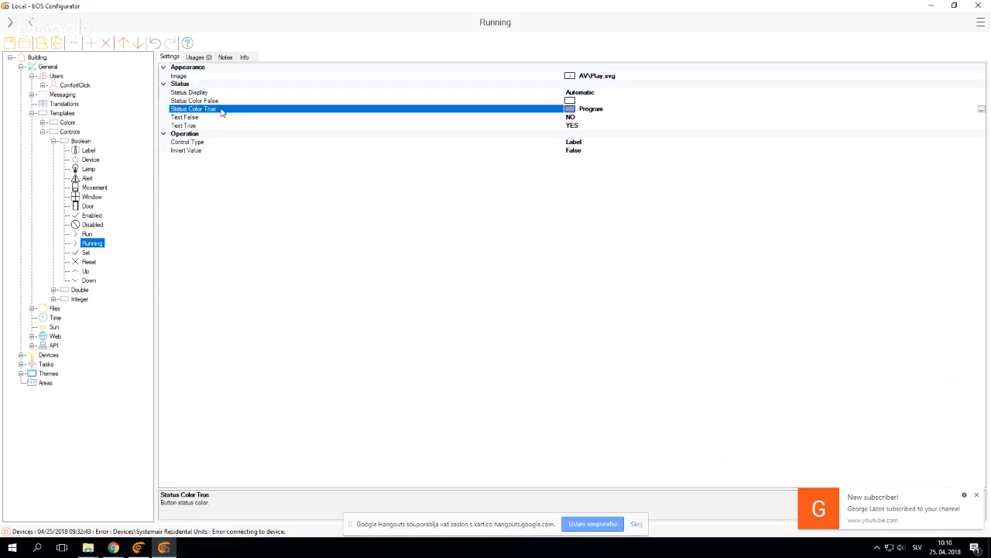
Collapse the Templates branch and expand the Files branch to view its folders
left_click(32, 113)
left_click(32, 124)
left_click(49, 125)
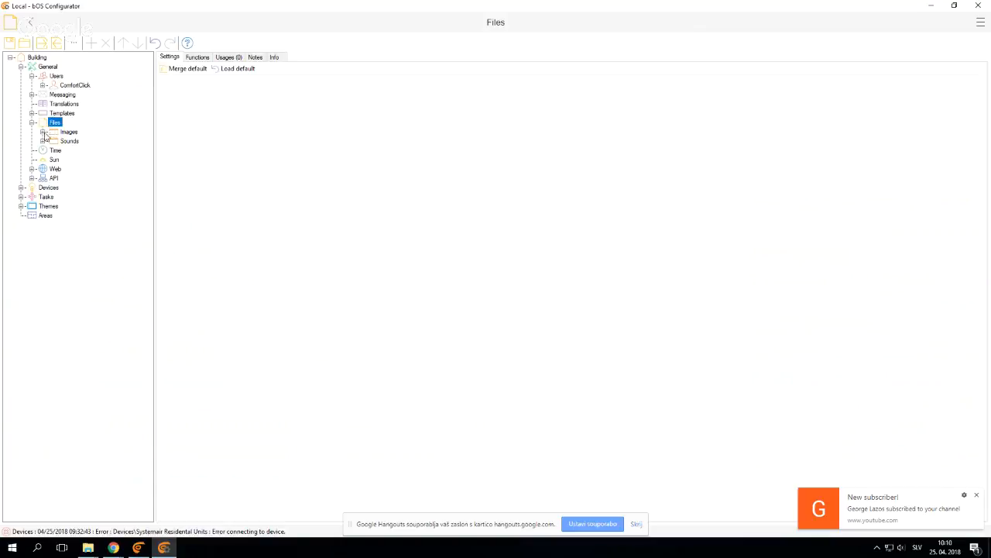
Expand the Images folder under Files to look through its contents, and view the icons in its Lamps subfolder
left_click(43, 132)
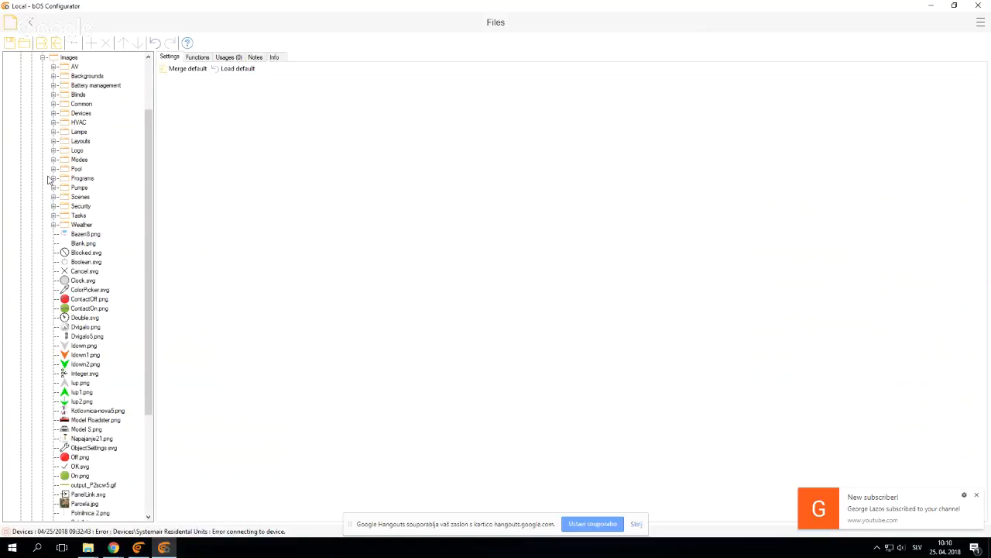
scroll(93, 197, "up", 3)
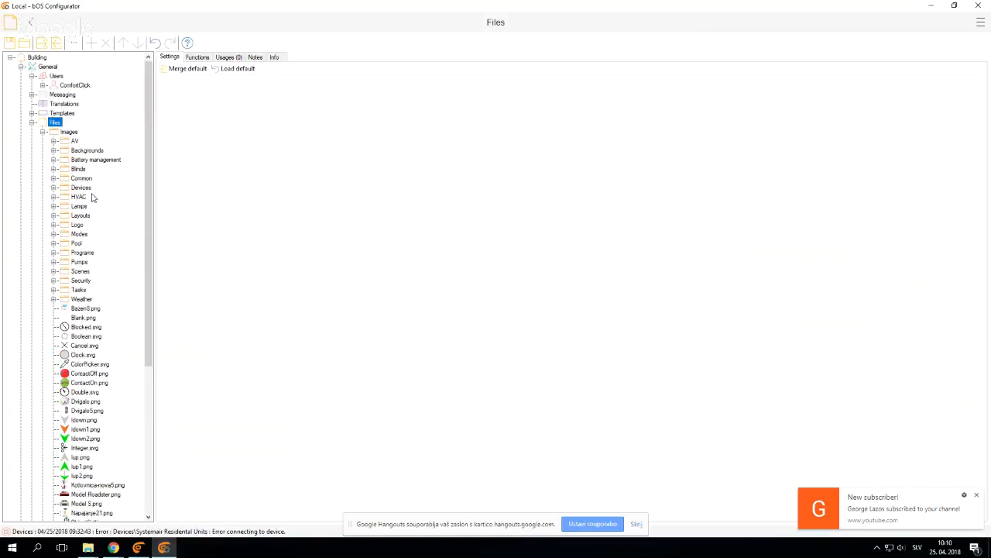
left_click(43, 133)
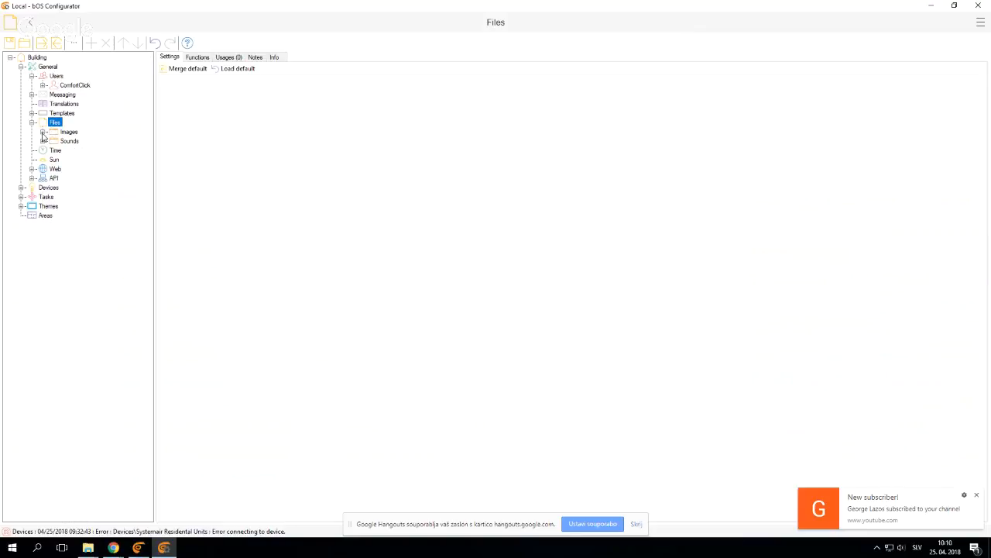
left_click(42, 132)
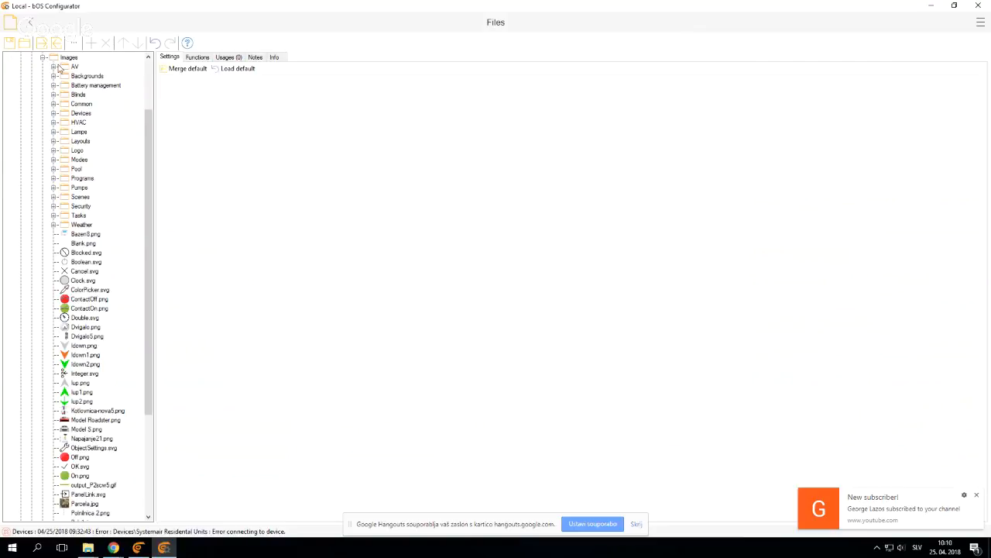
left_click(89, 317)
scroll(70, 243, "up", 1)
left_click(76, 178)
scroll(56, 209, "up", 2)
left_click(54, 206)
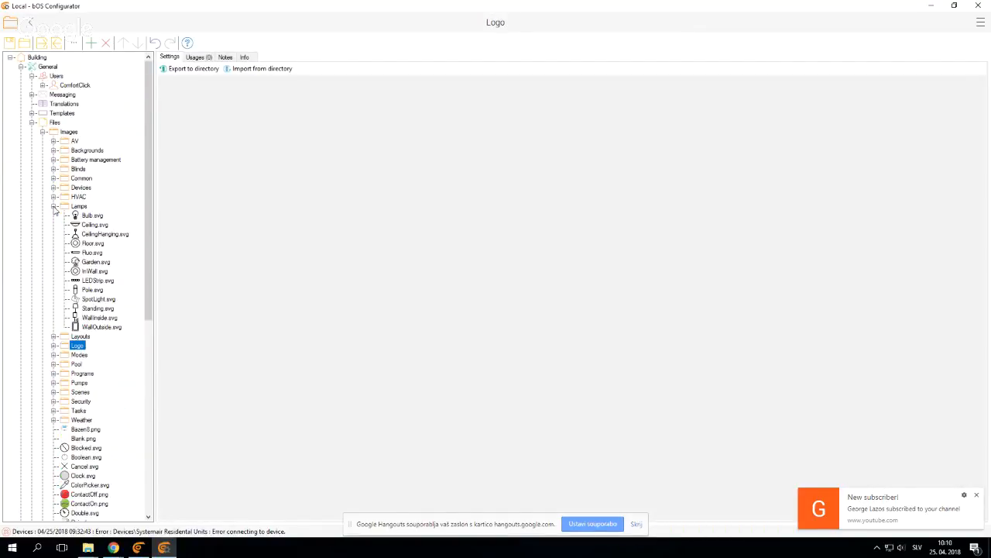
left_click(53, 206)
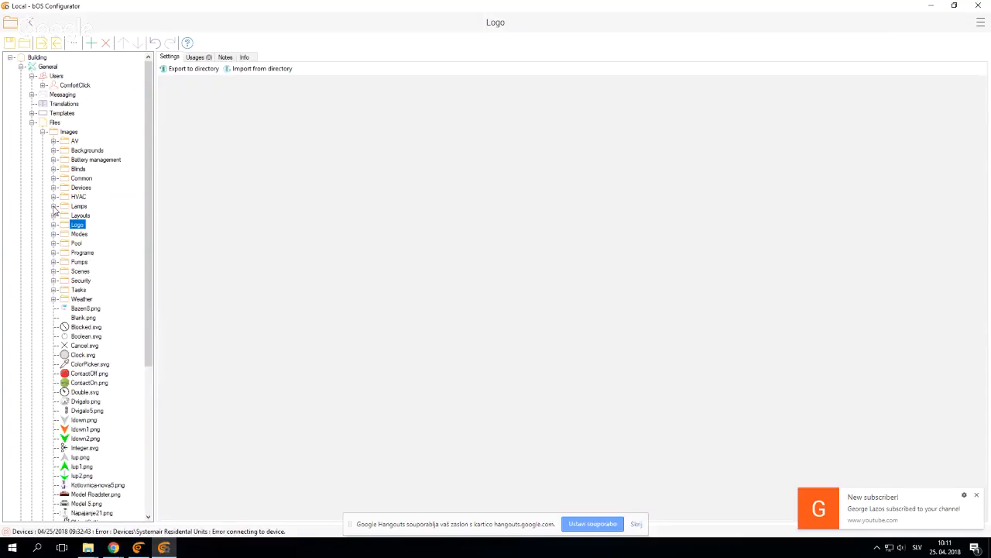
View the object types that can be added to the Images folder, and leave without adding anything
left_click(72, 134)
right_click(72, 136)
left_click(95, 145)
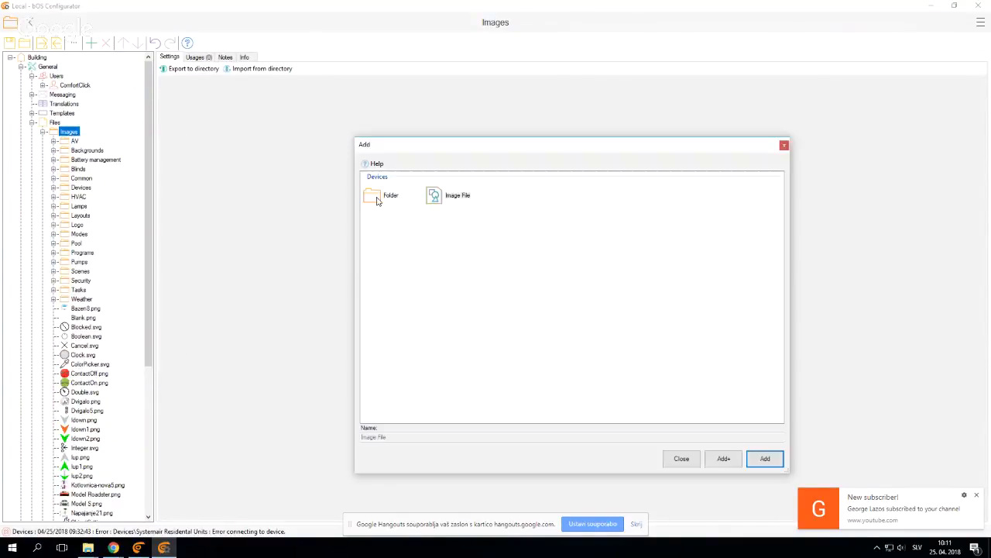
left_click(452, 202)
left_click(681, 457)
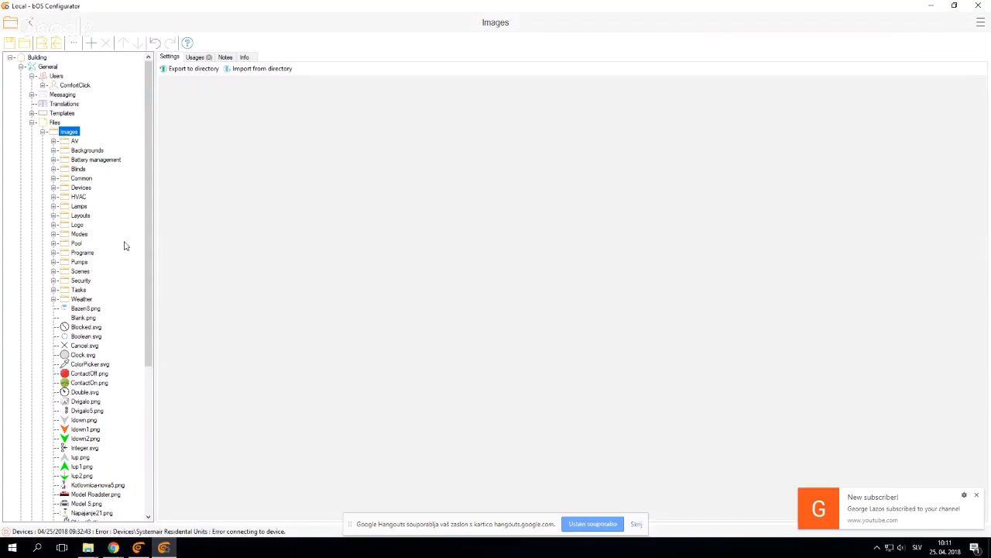
Expand the Battery management image folder and preview Battery-0.png, dismissing the new subscriber notification
left_click(96, 160)
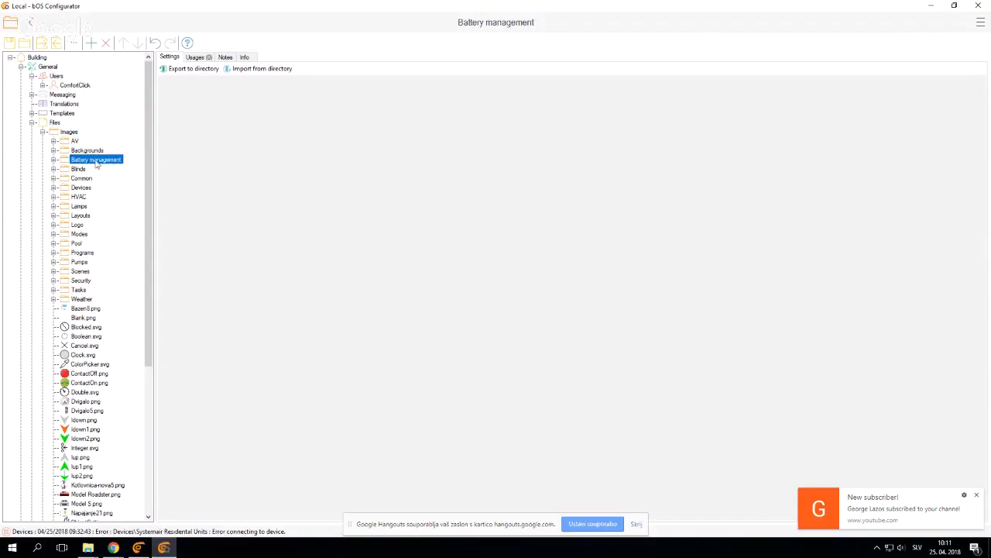
left_click(54, 159)
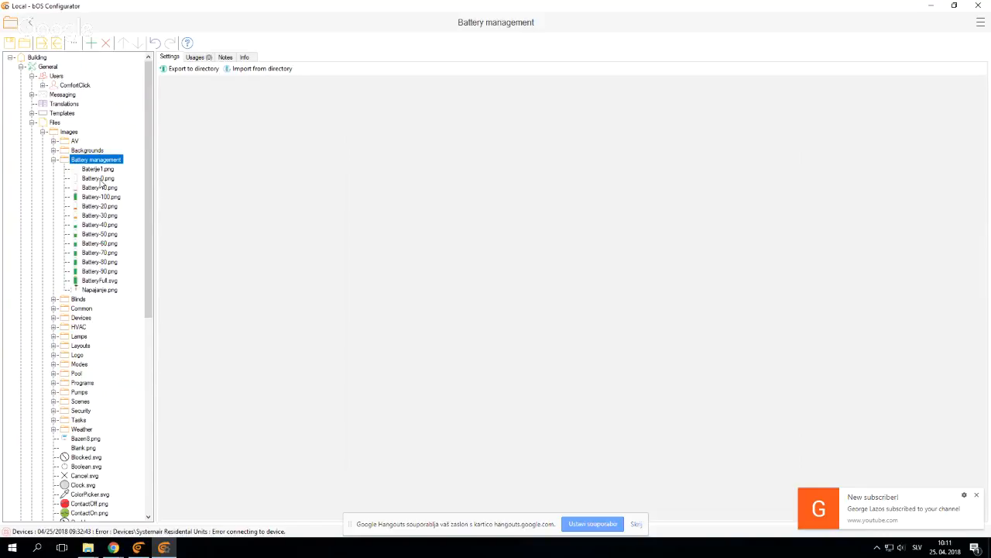
left_click(98, 179)
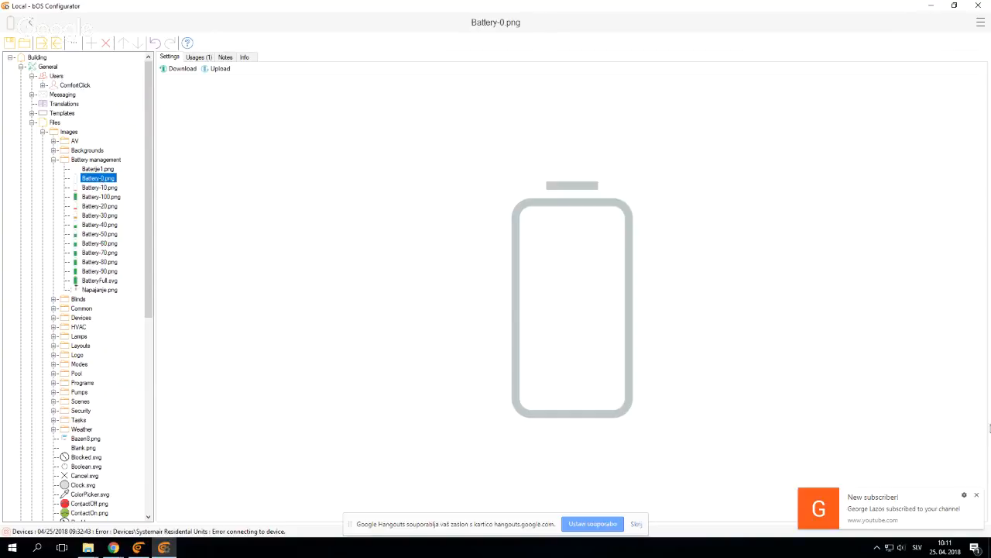
left_click(977, 496)
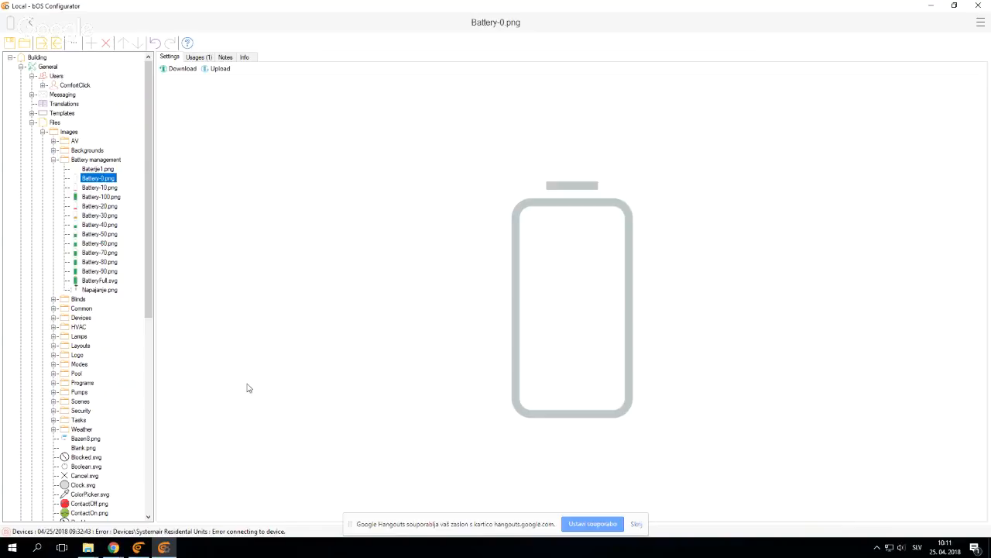
Preview Battery-60.png and the images from Battery-0.png through Battery-70.png, and collapse the Files and General branches
left_click(93, 245)
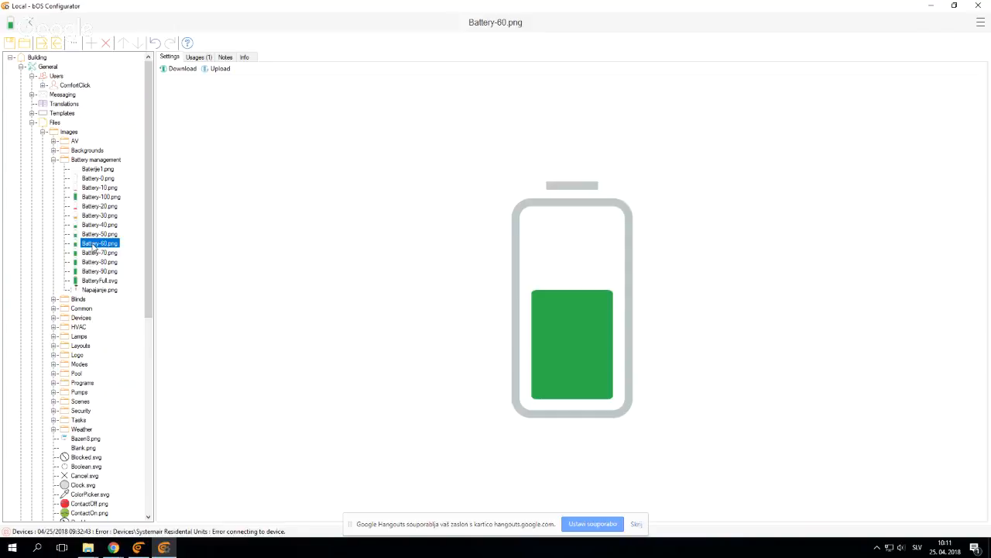
left_click(98, 179)
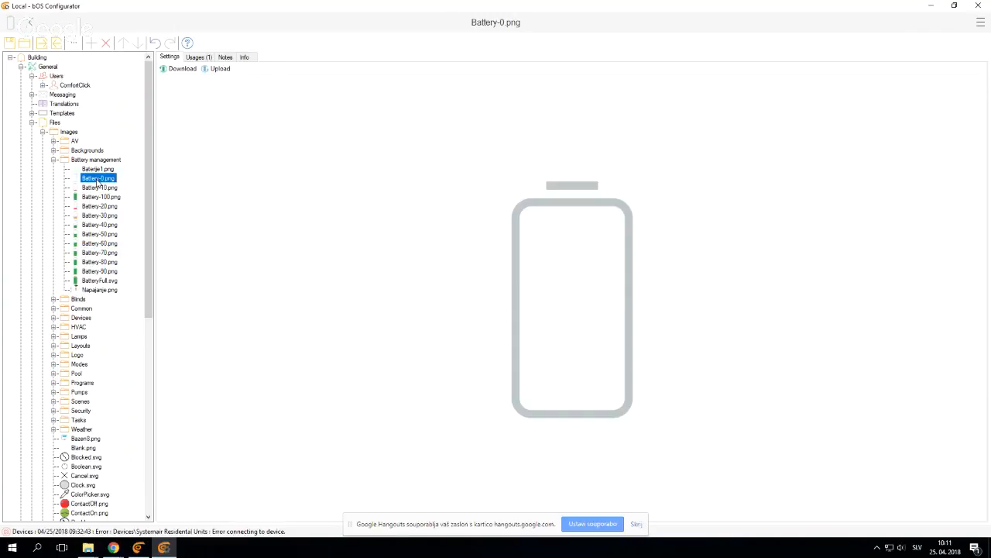
key("Down")
key("Down")
key("Down")
key("Down")
key("Down")
key("Down")
key("Down")
key("Down")
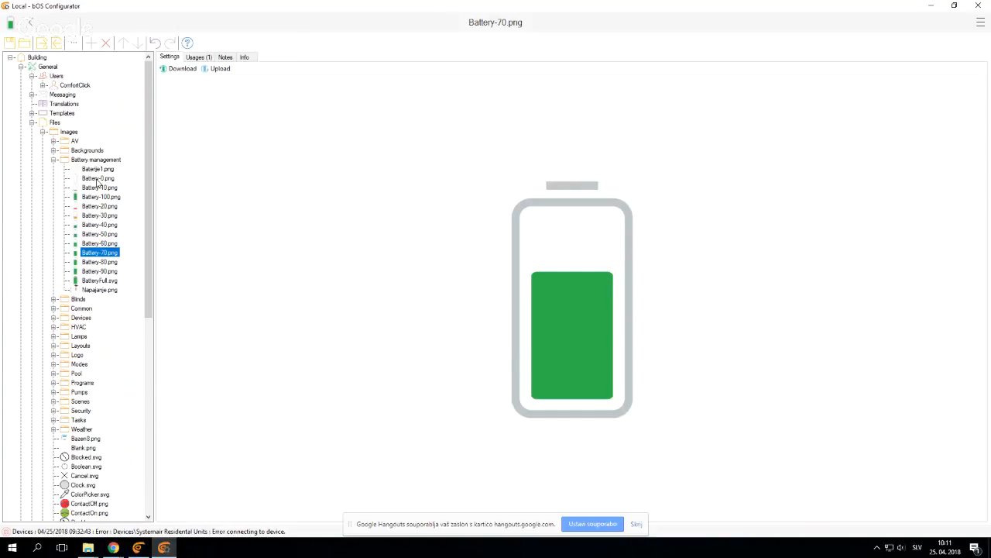
left_click(32, 123)
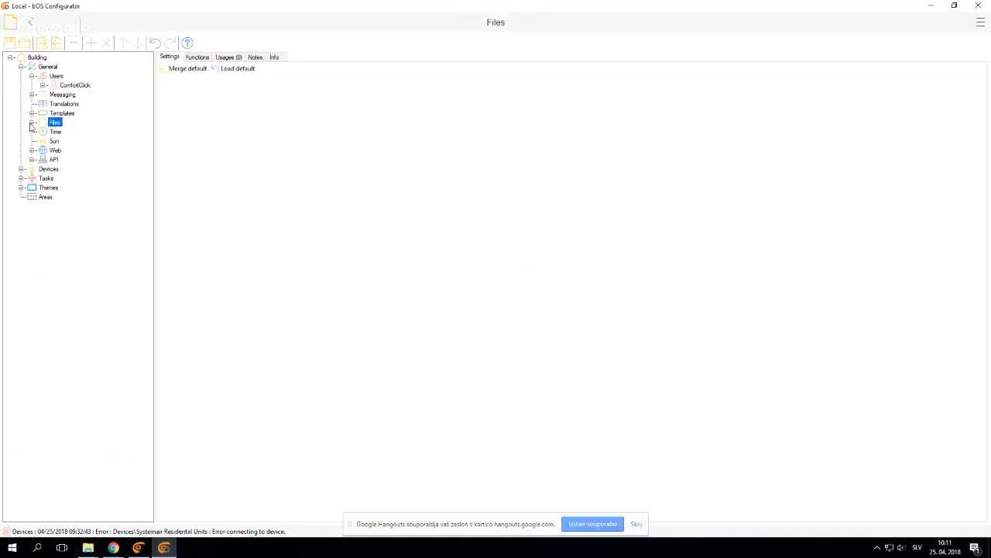
left_click(21, 67)
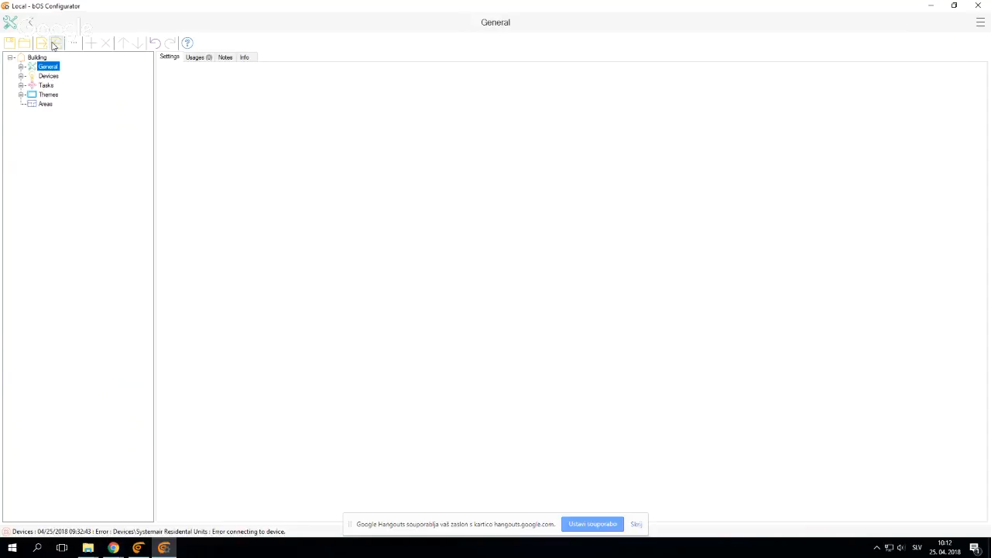
left_click(114, 548)
double_click(422, 91)
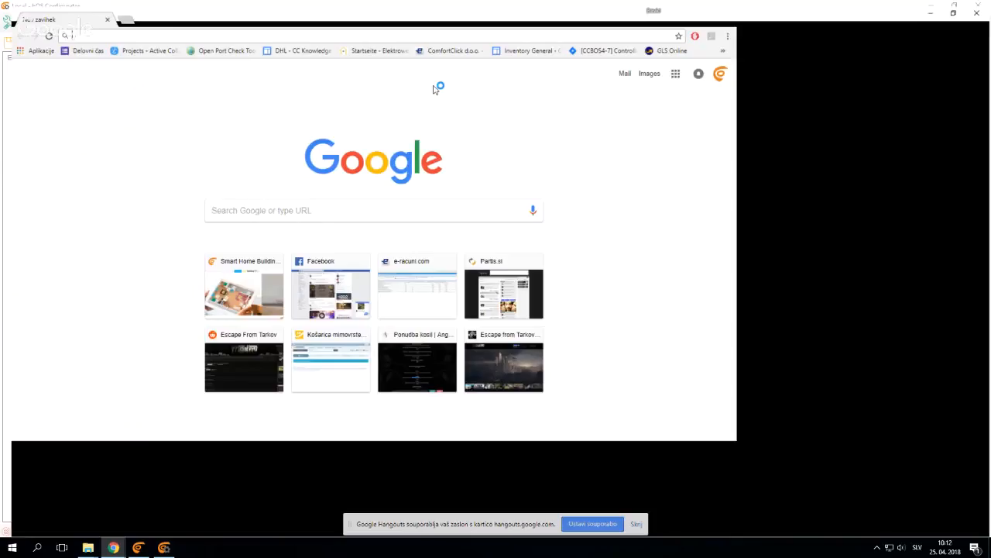
type("comfortclick.com")
key("Return")
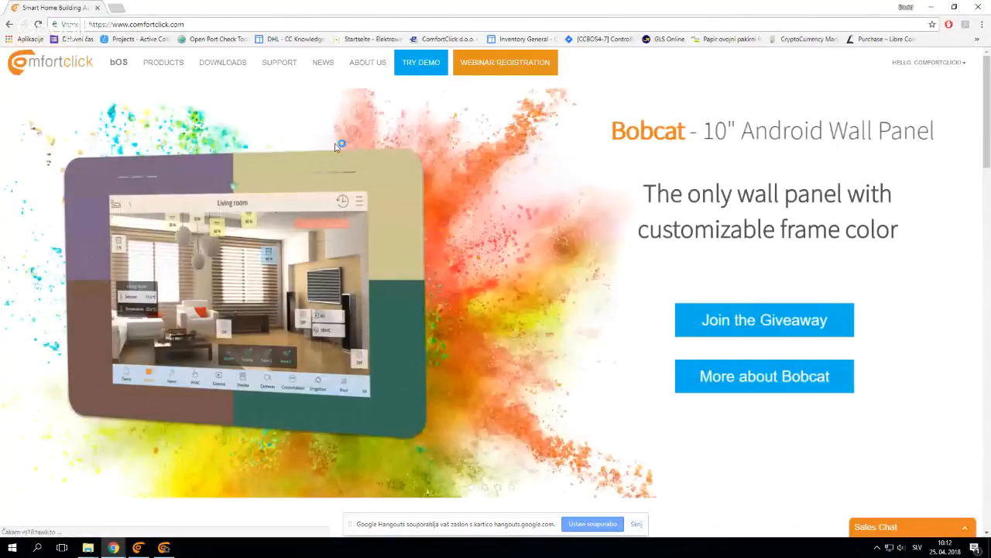
left_click(230, 69)
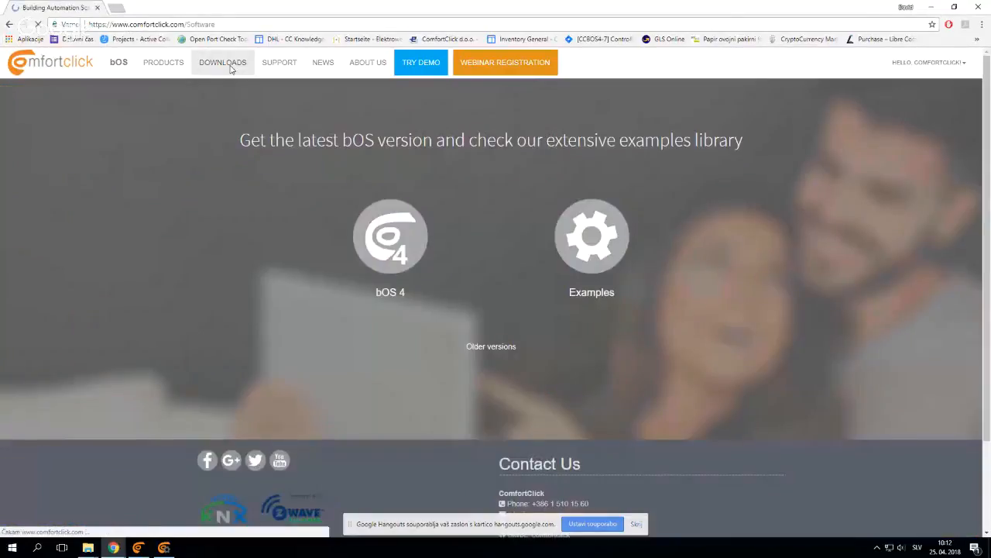
left_click(596, 269)
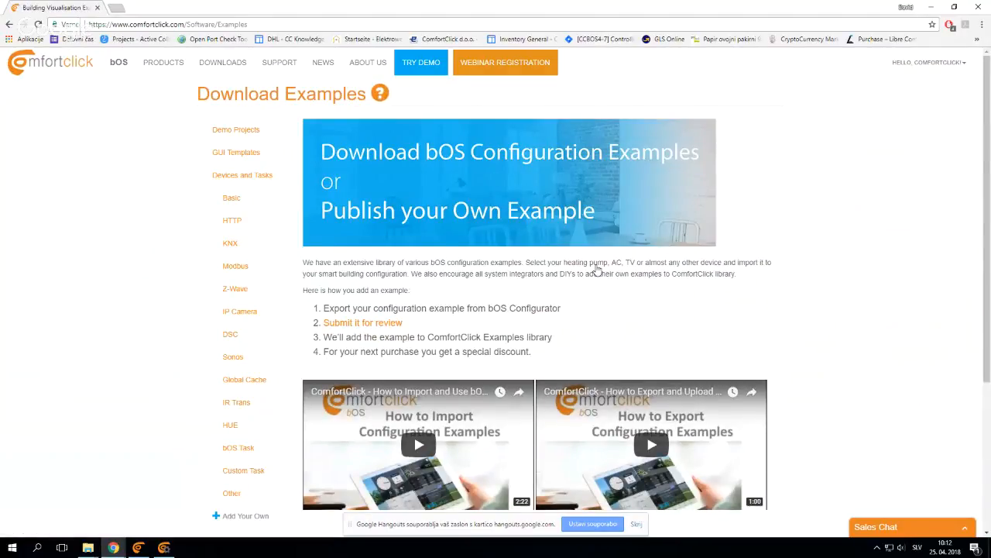
Browse the Demo Projects, GUI Templates, Devices and Tasks, HTTP and KNX example categories
scroll(552, 294, "down", 3)
scroll(553, 295, "up", 3)
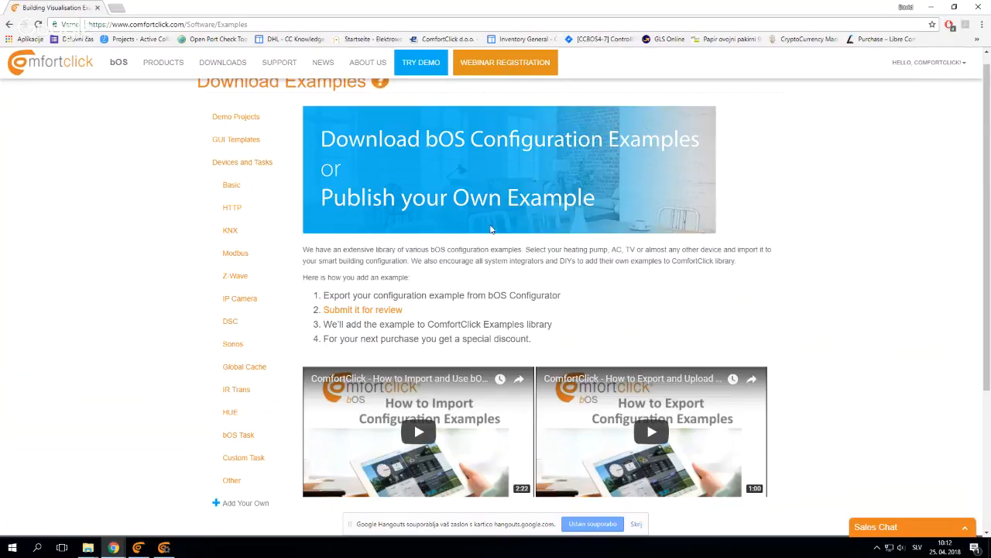
left_click(260, 127)
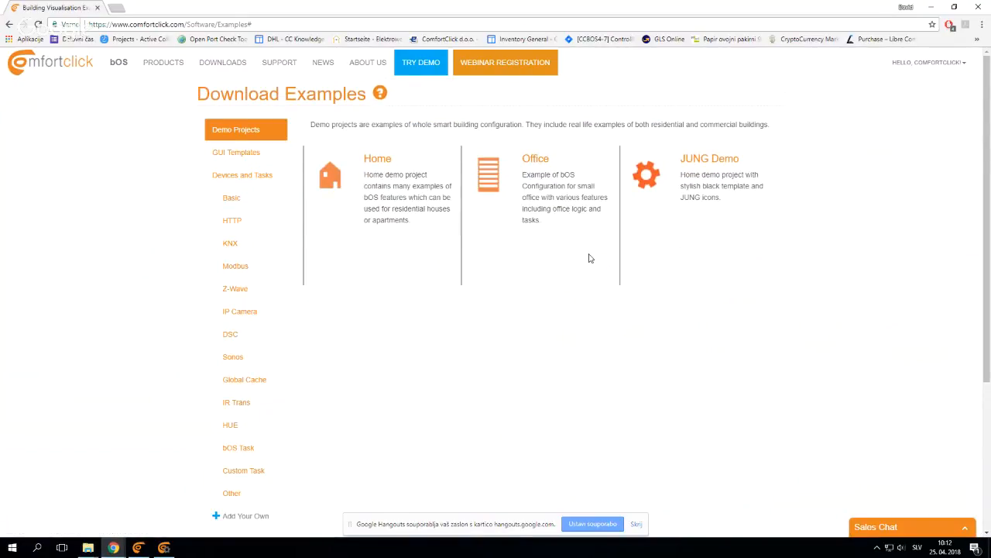
left_click(247, 151)
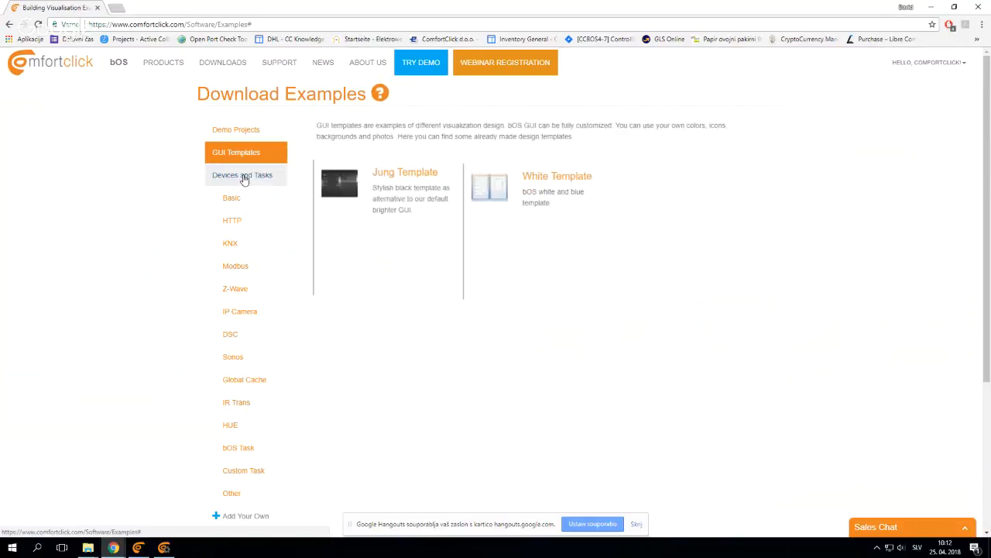
left_click(242, 176)
left_click(236, 221)
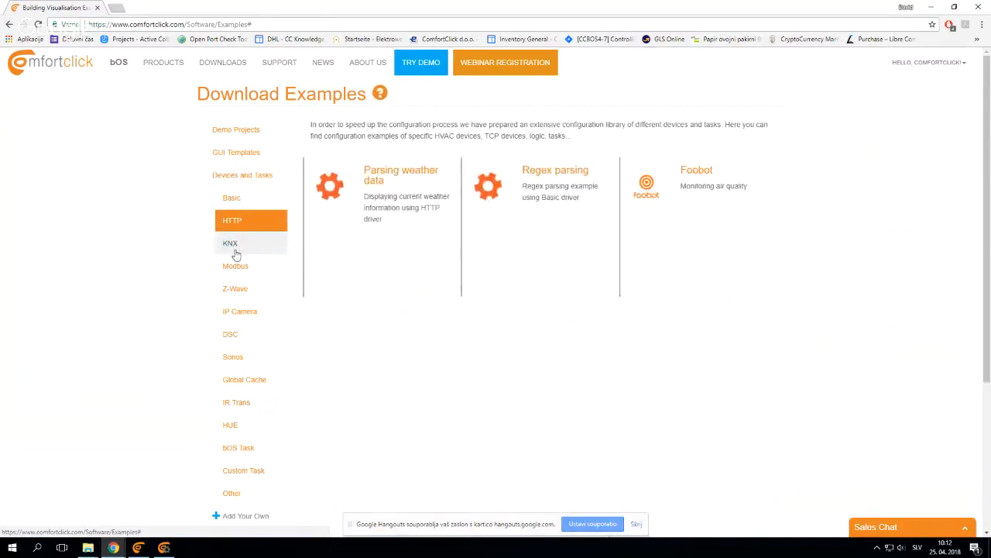
left_click(235, 245)
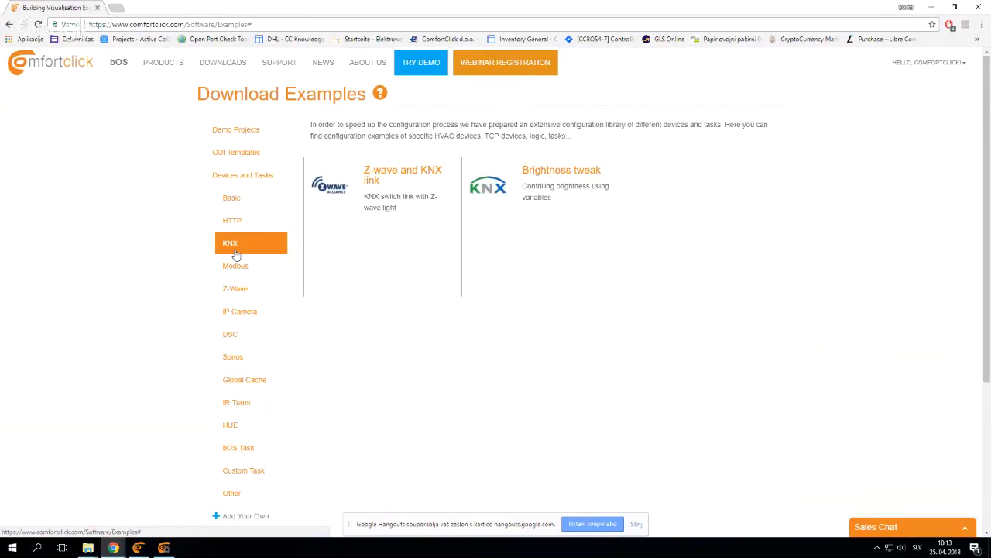
Open the Systemair ventilation unit example from the Modbus category and download its configuration file
left_click(237, 267)
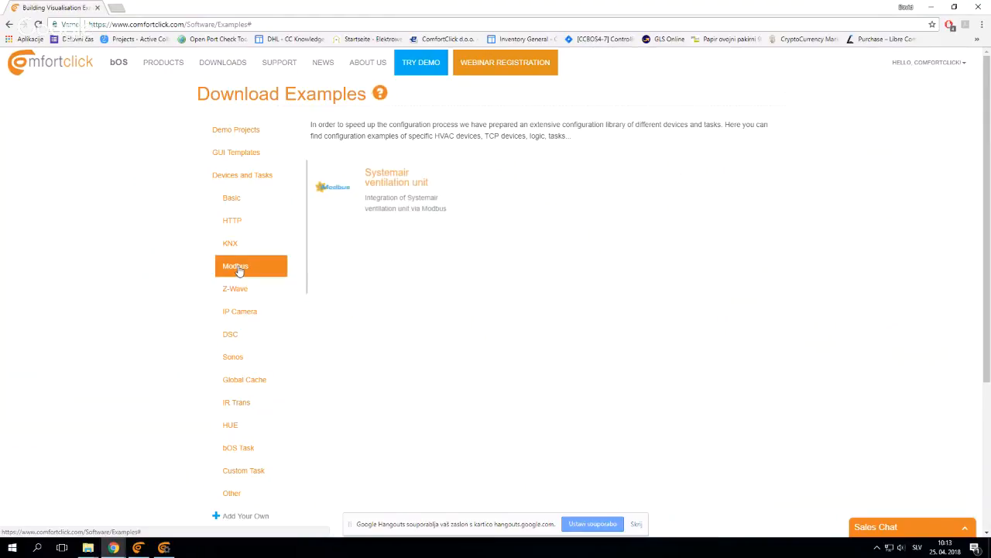
left_click(378, 178)
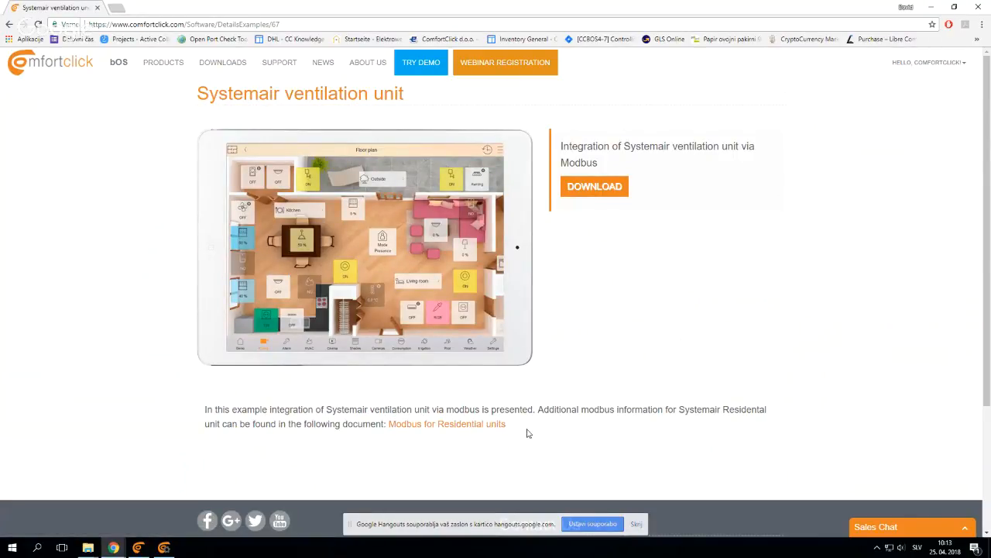
left_click_drag(527, 431, 383, 424)
left_click(368, 415)
left_click(611, 188)
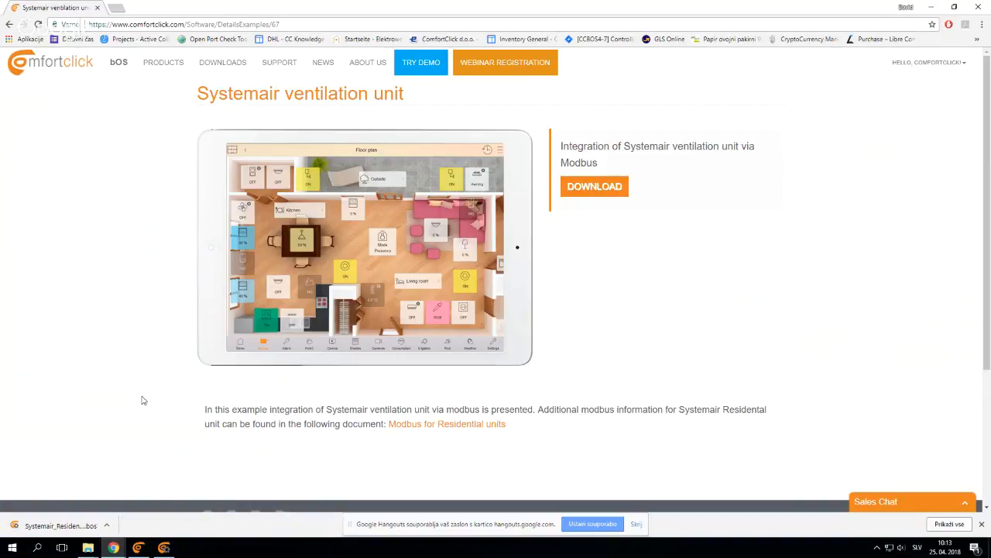
Switch back to bOS Configurator and open Systemair_Residental_Units_example.bos from Downloads for configuration import
left_click(163, 547)
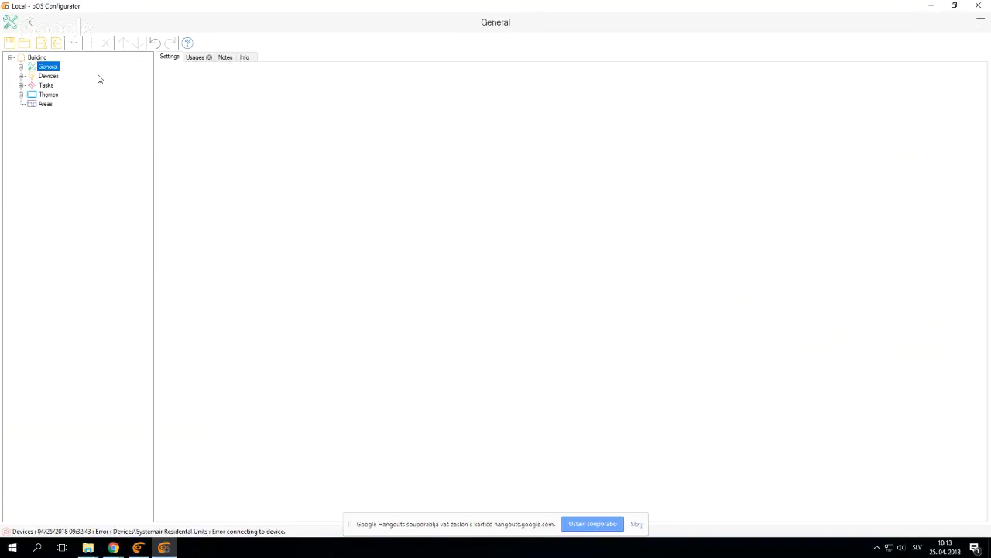
left_click(57, 44)
left_click(142, 132)
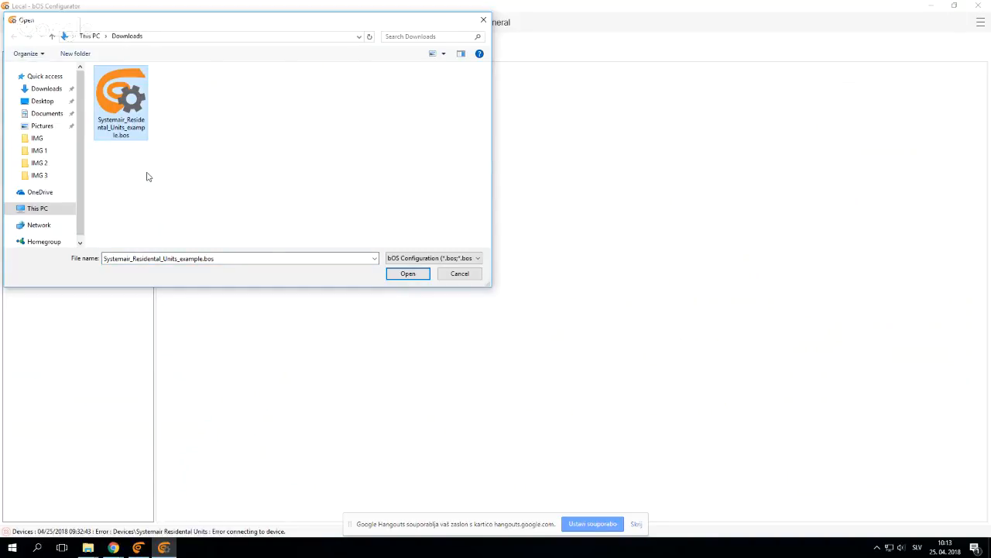
left_click(395, 275)
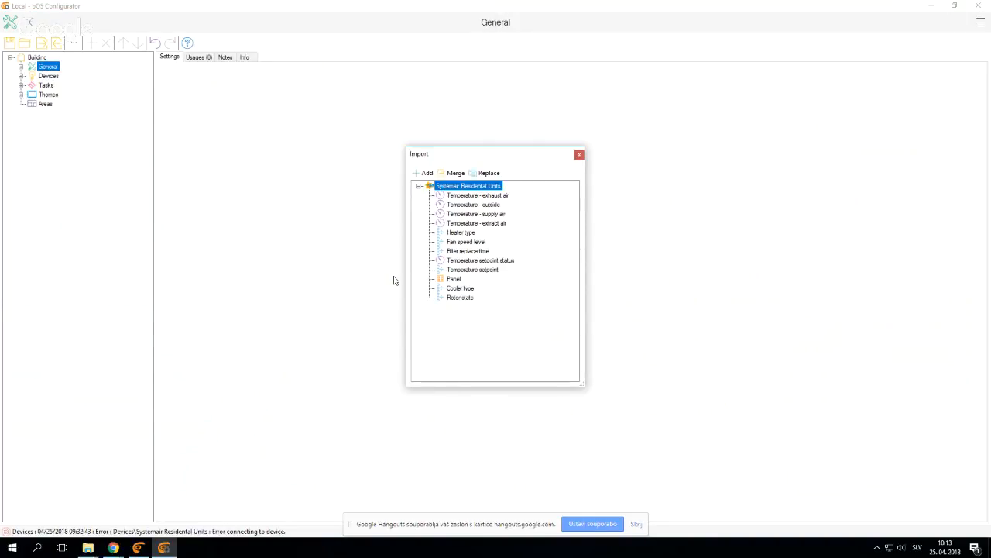
Add the complete Systemair Residental Units device with all its subnodes from the import file to the Devices node
left_click(456, 234)
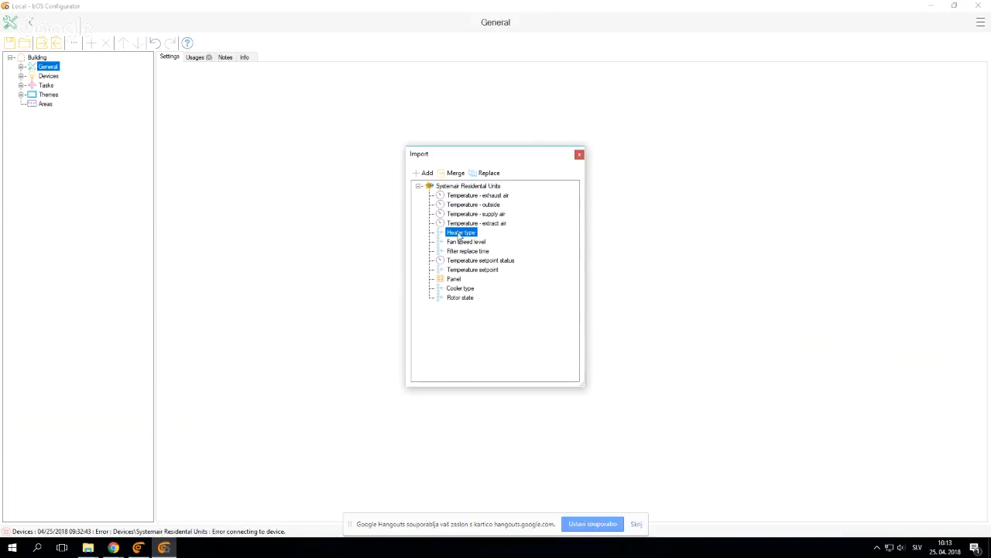
left_click(463, 216)
left_click(460, 235)
left_click(464, 298)
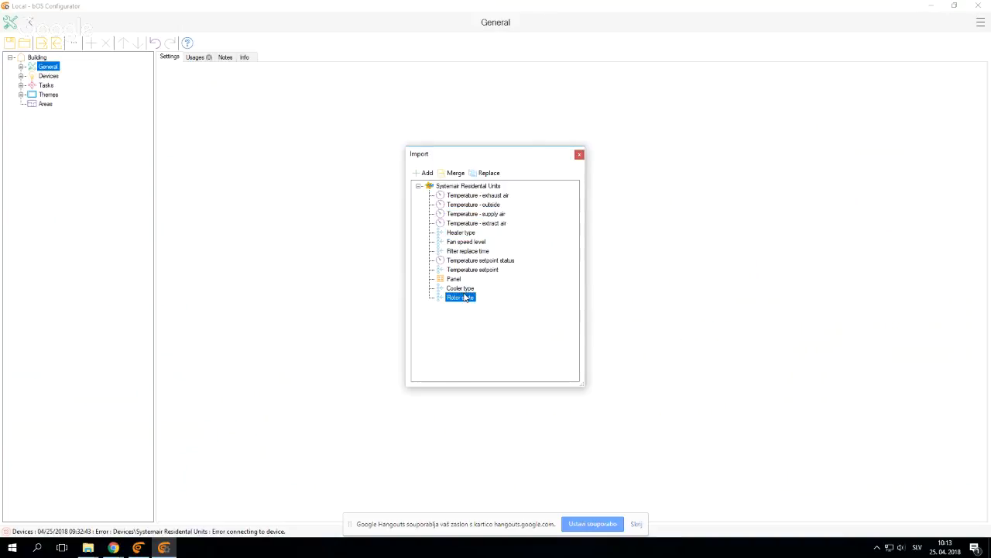
left_click(447, 187)
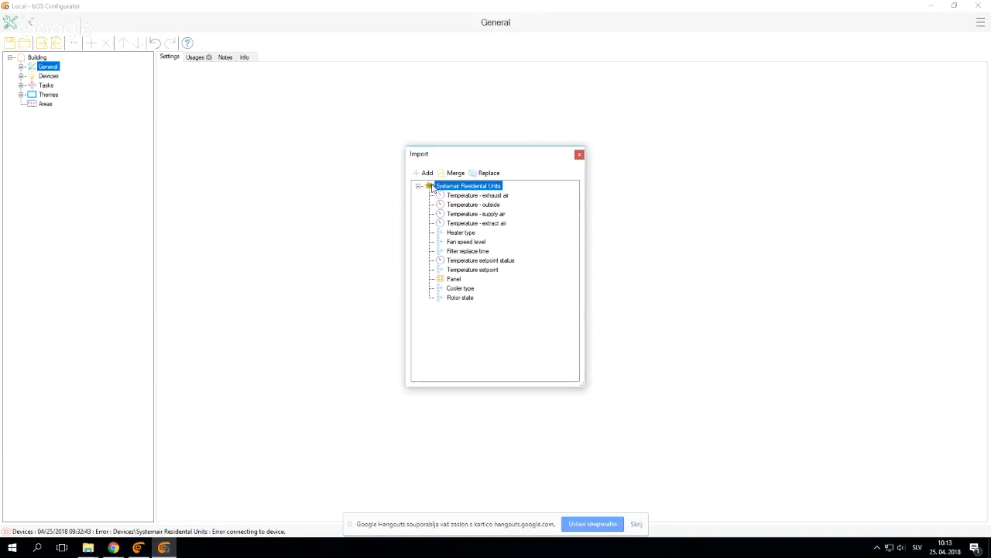
left_click(426, 173)
left_click(451, 200)
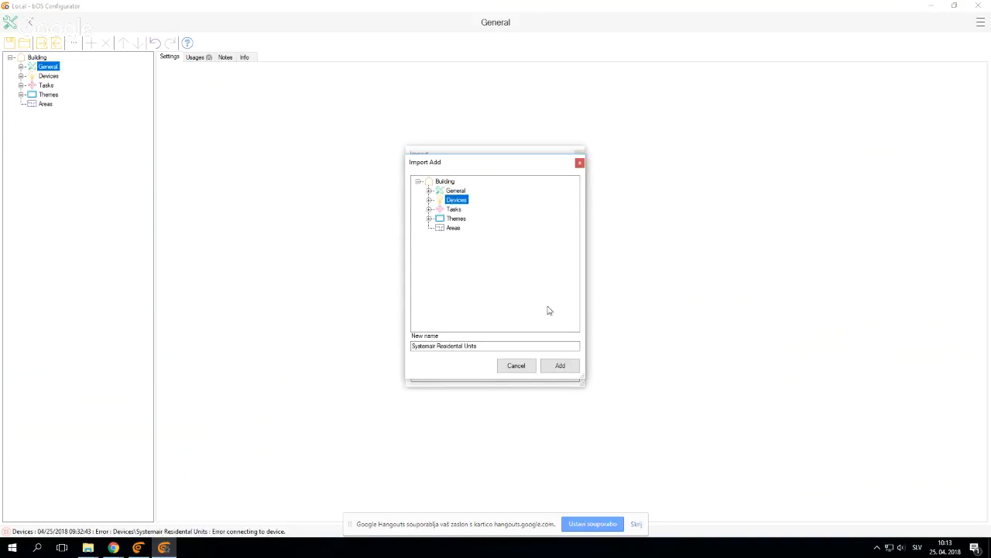
left_click(560, 365)
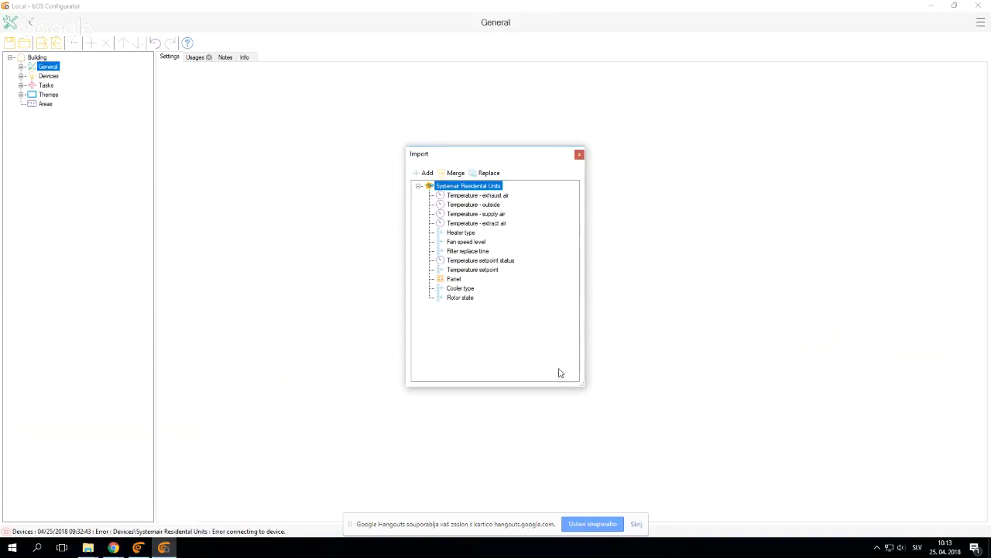
left_click(579, 155)
Examine the imported Systemair Residental Units device's connection settings and the Modbus settings of its filter, temperature and heater type values
left_click(21, 76)
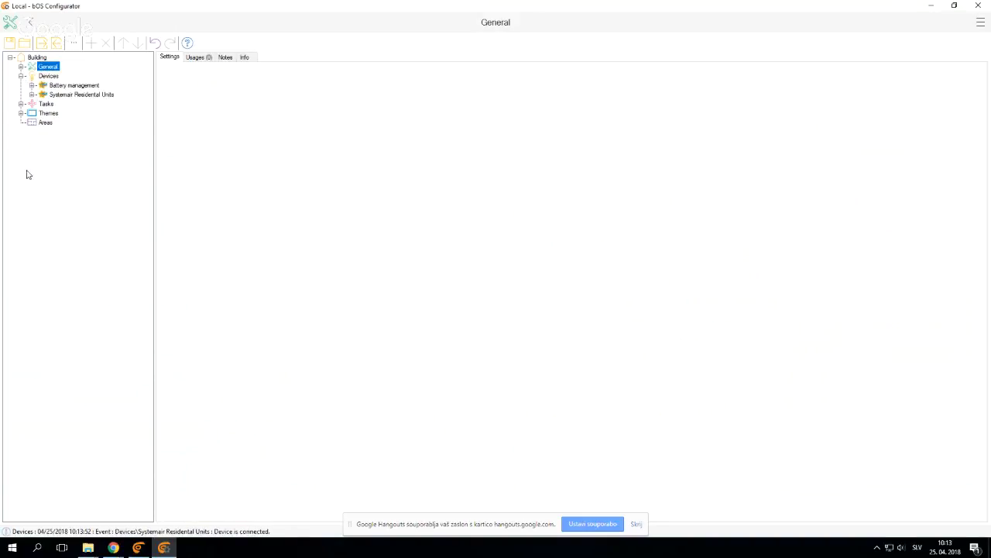
left_click(57, 95)
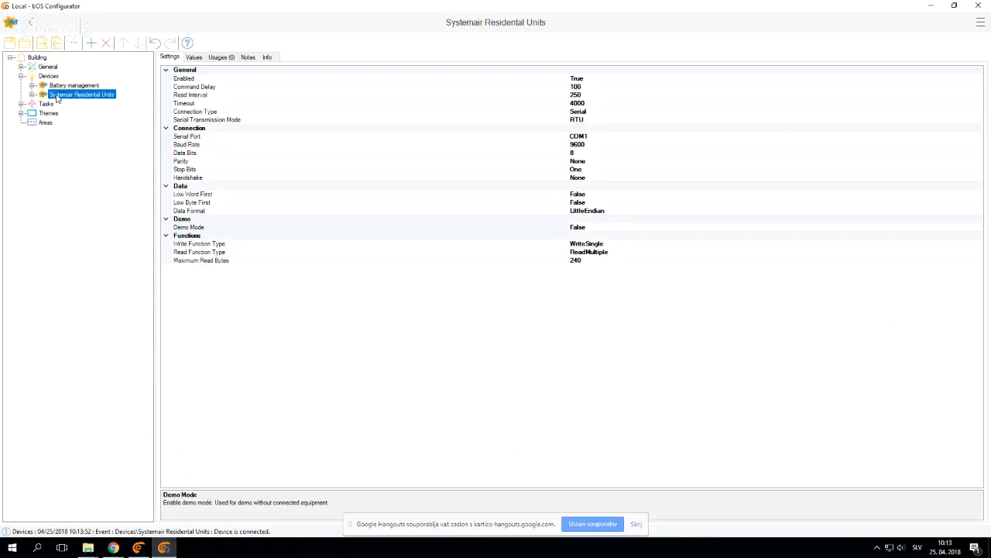
left_click(32, 95)
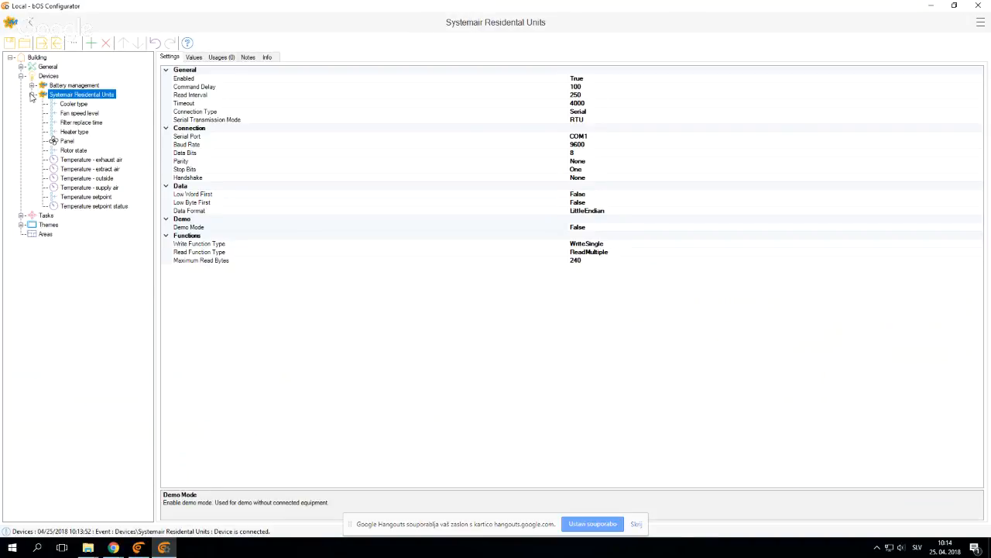
left_click(75, 106)
left_click(77, 122)
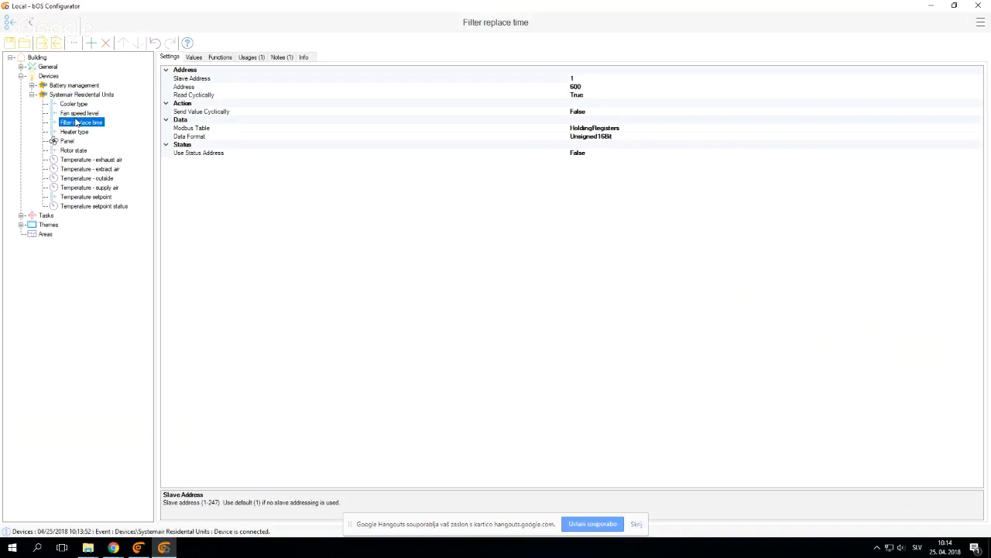
left_click(78, 170)
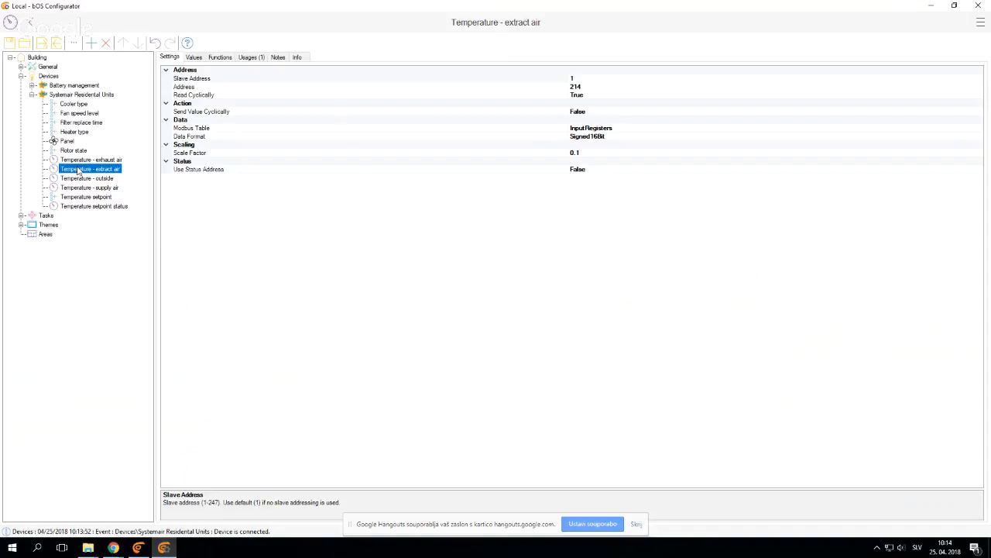
left_click(72, 181)
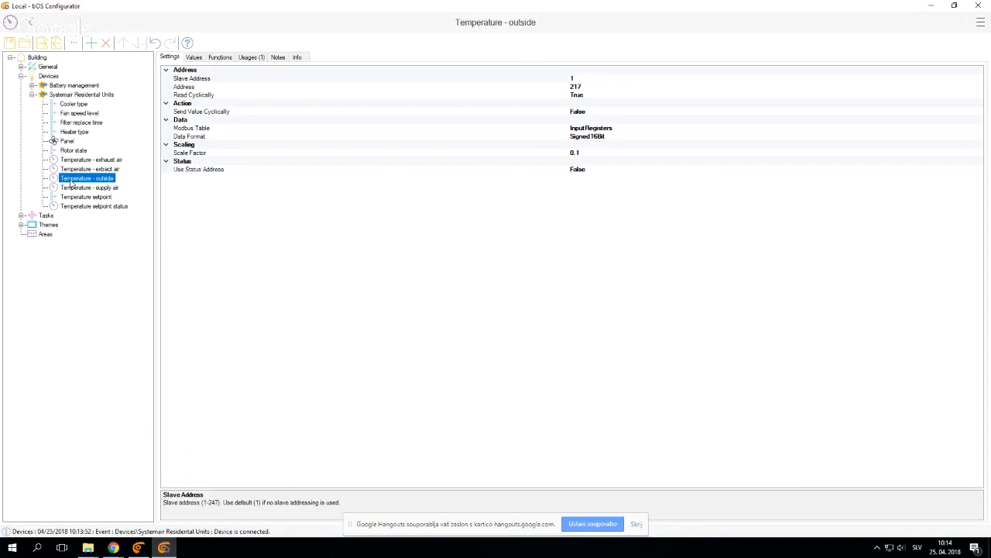
left_click(77, 163)
left_click(71, 133)
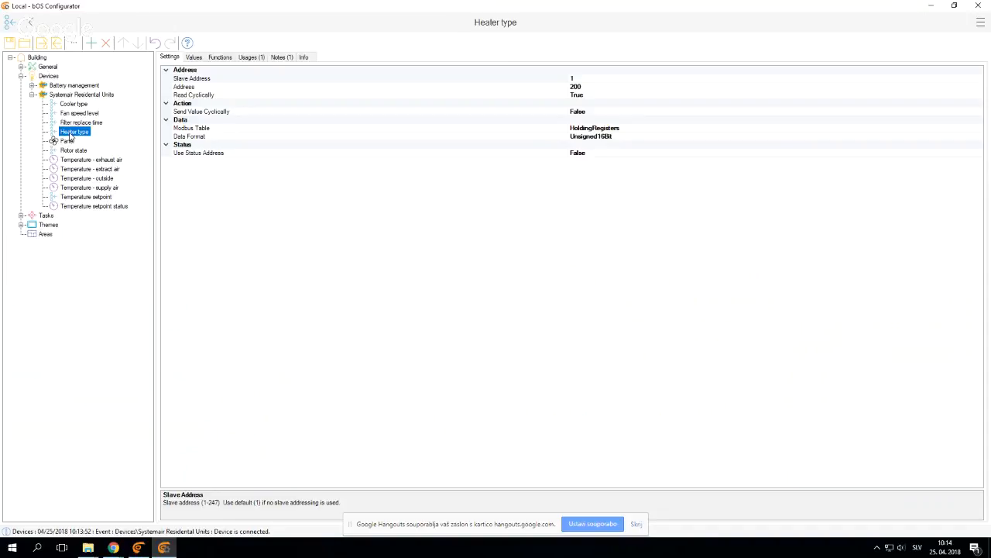
On the Systemair Panel, reposition the temperature labels on the house's left side and delete the Fan speed control and General frame
left_click(65, 141)
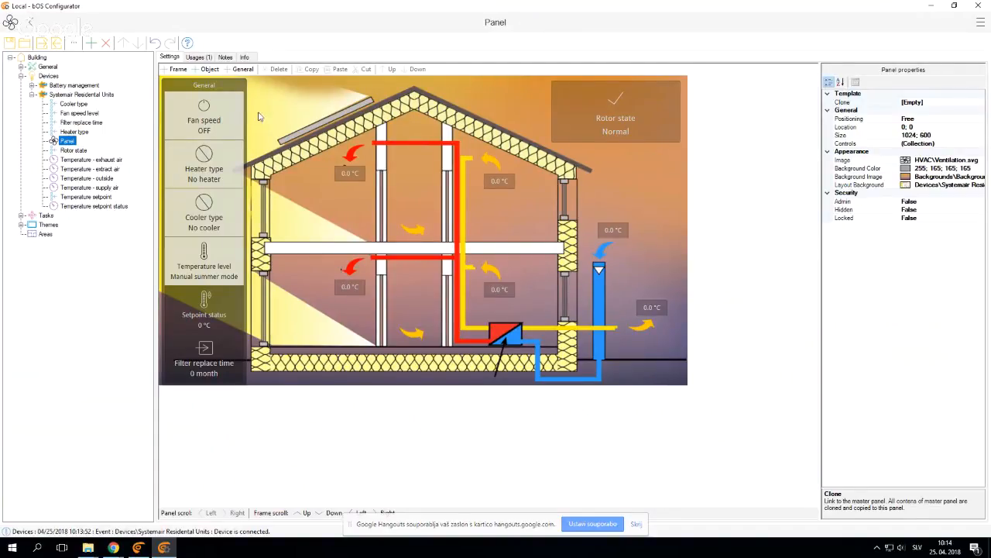
left_click_drag(345, 179, 401, 132)
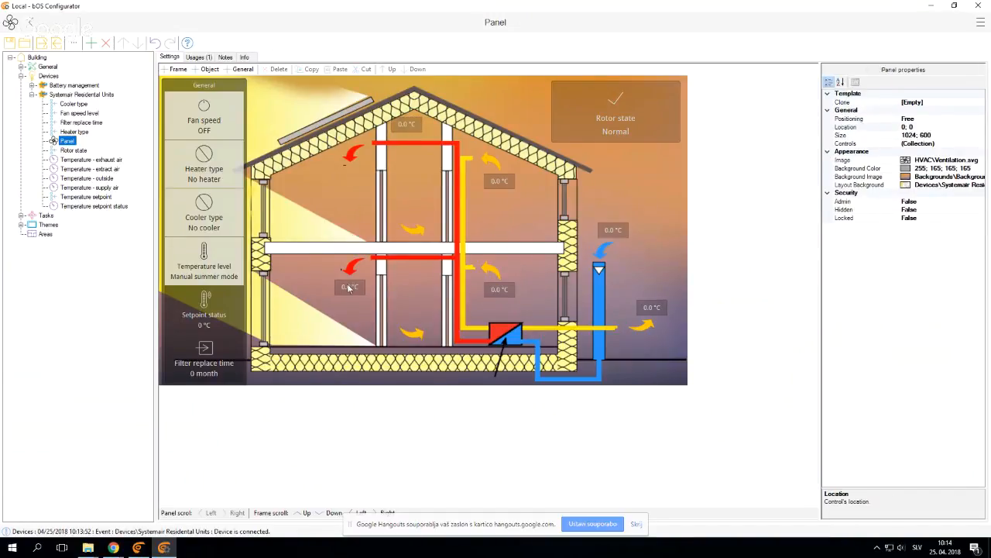
left_click(218, 114)
key("Delete")
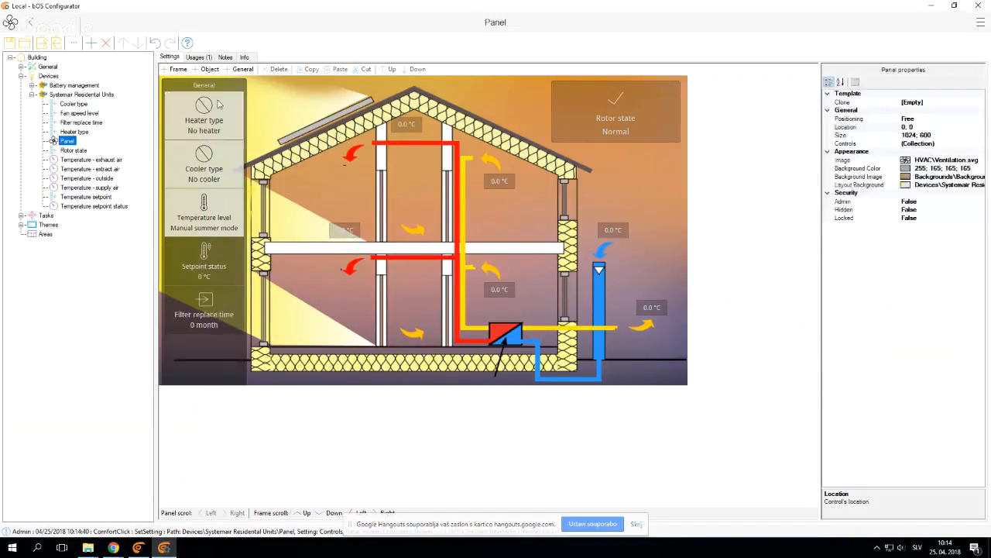
left_click(217, 86)
key("Delete")
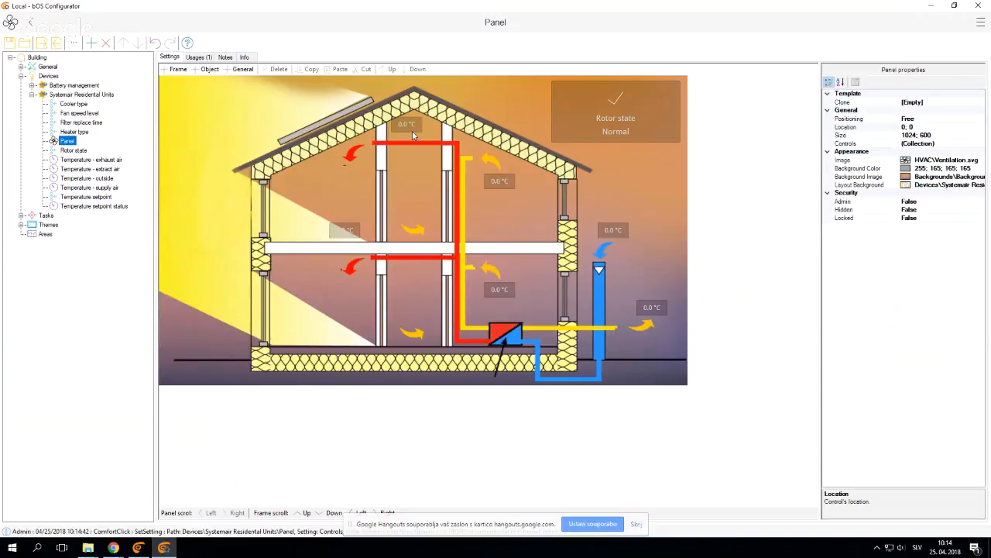
left_click_drag(413, 135, 370, 176)
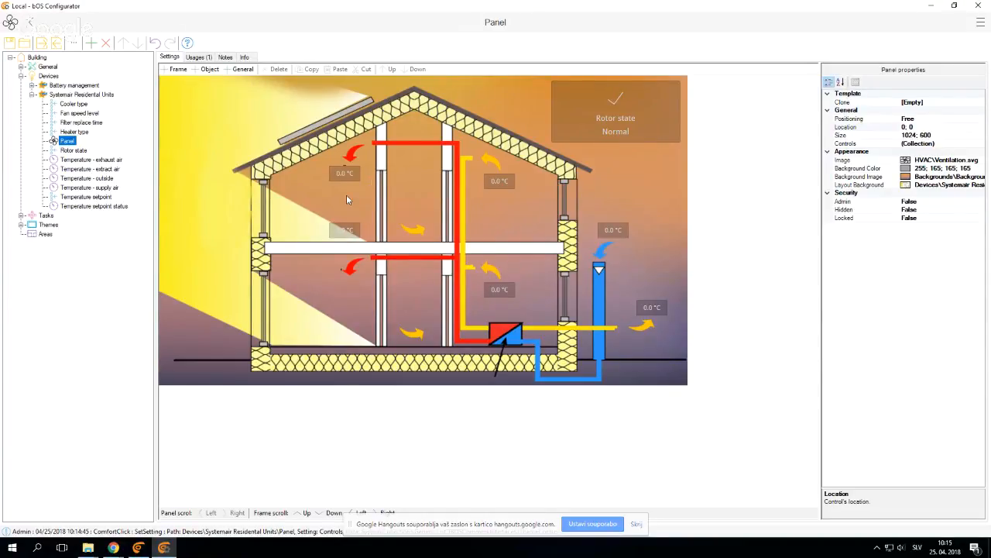
Open the Webinar theme and set its panel positioning to Automatic
left_click(32, 94)
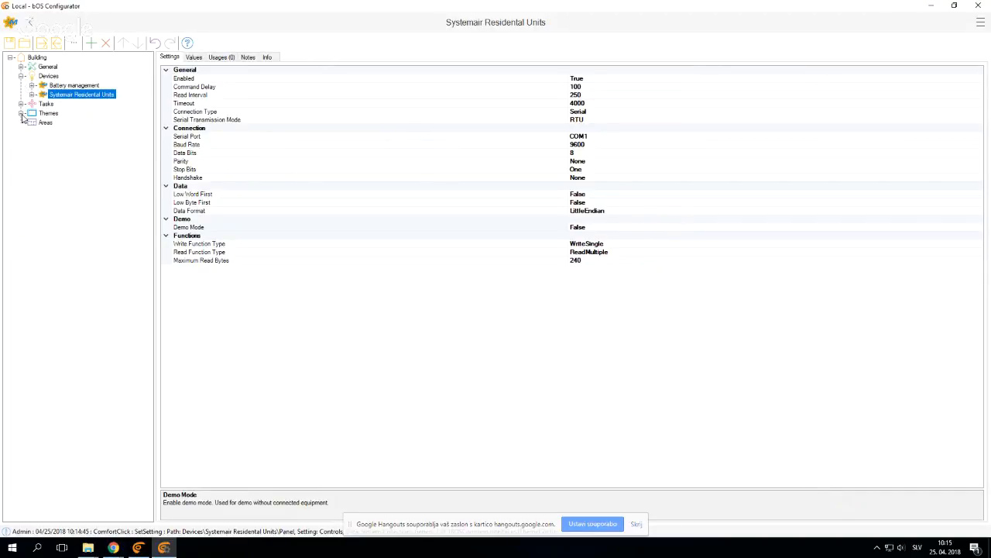
left_click(22, 114)
left_click(57, 123)
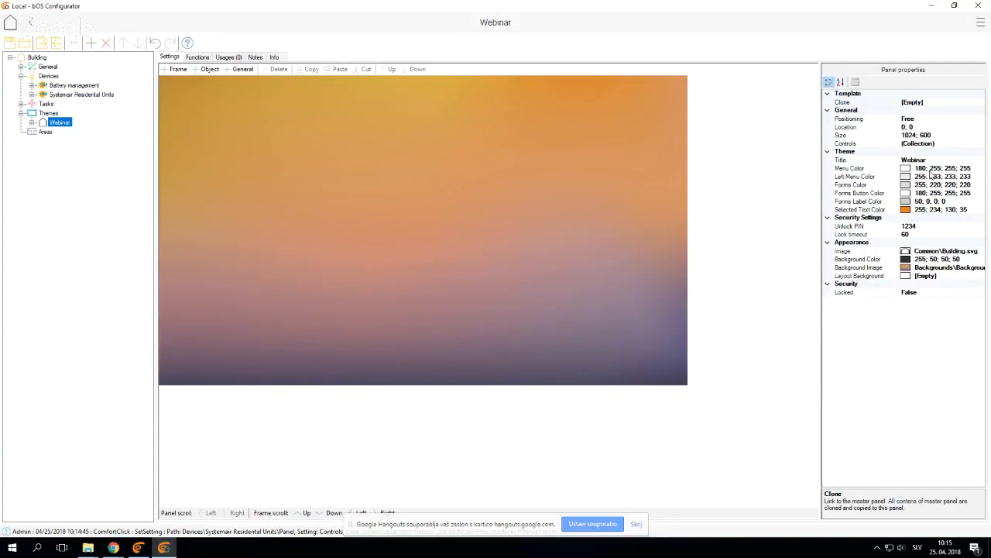
double_click(928, 120)
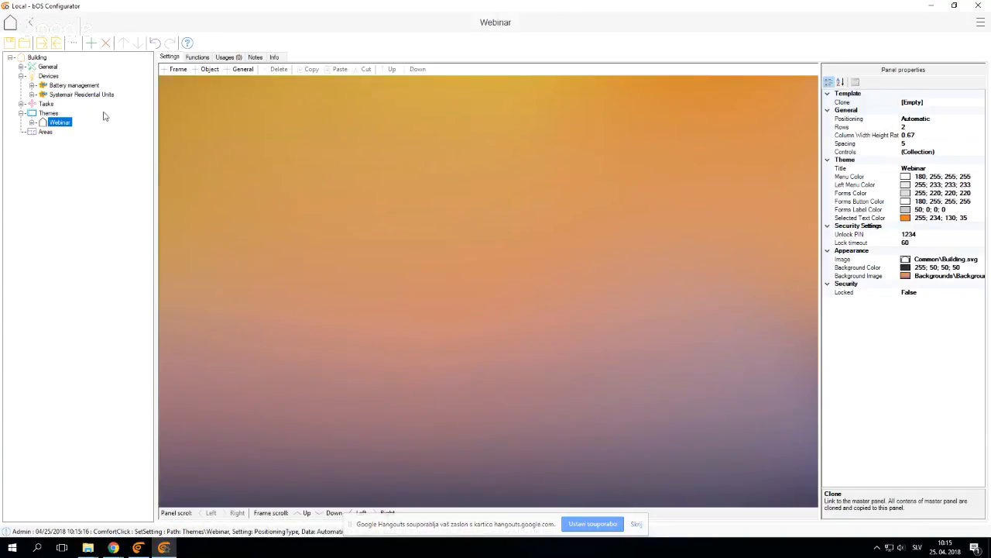
Add an Integer variable named Battery under Tasks
left_click(21, 103)
right_click(41, 106)
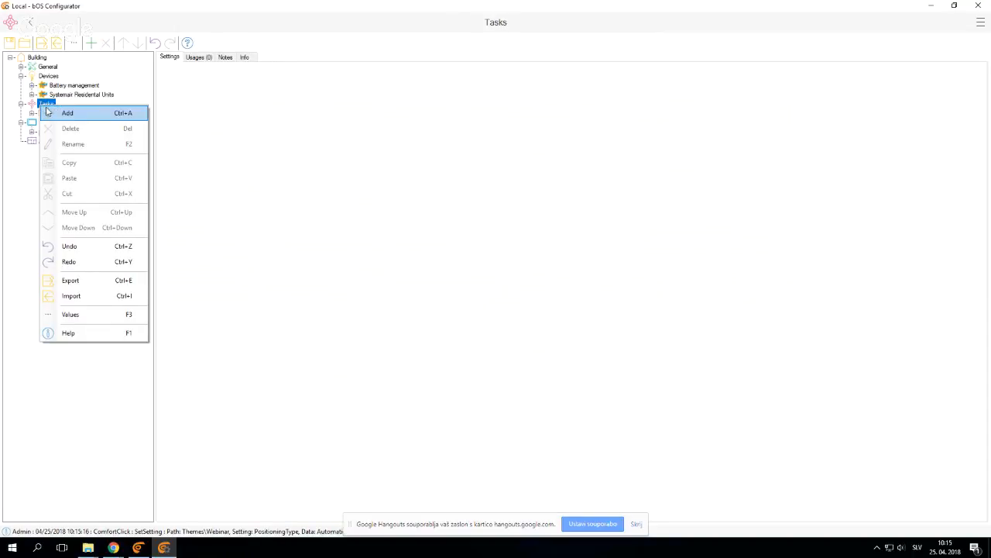
left_click(53, 114)
left_click(495, 286)
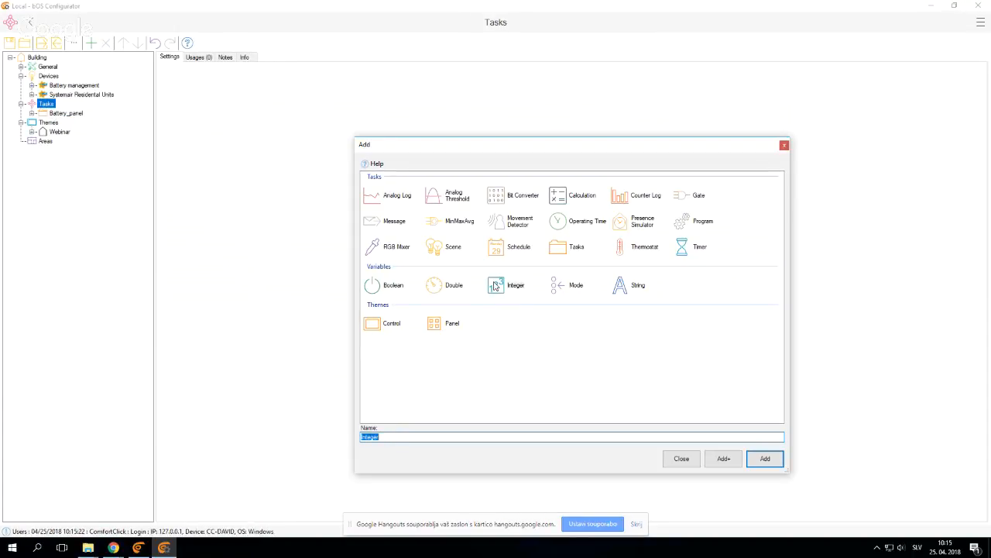
type("Battery")
key("Return")
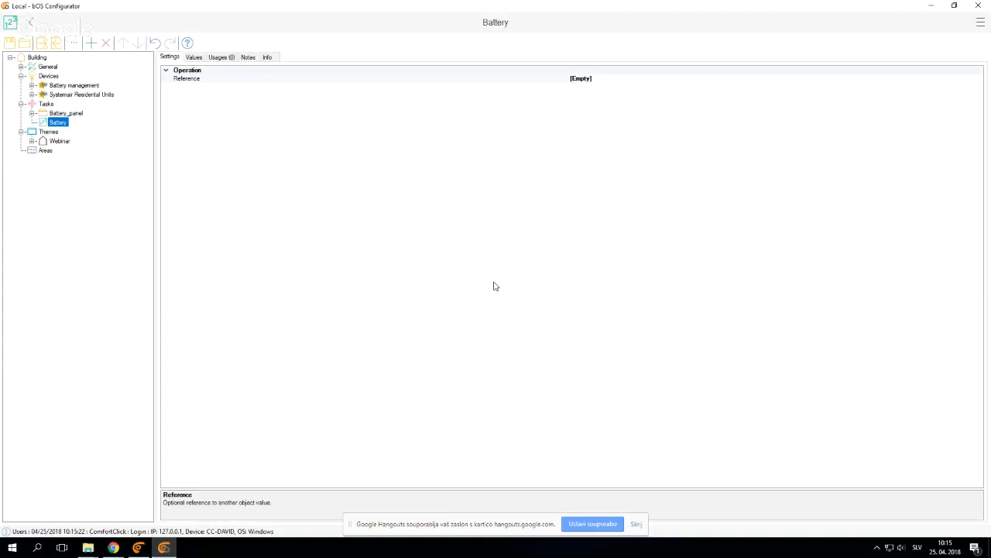
Place the Battery variable on the Webinar theme panel as an object control with the default options
left_click(60, 143)
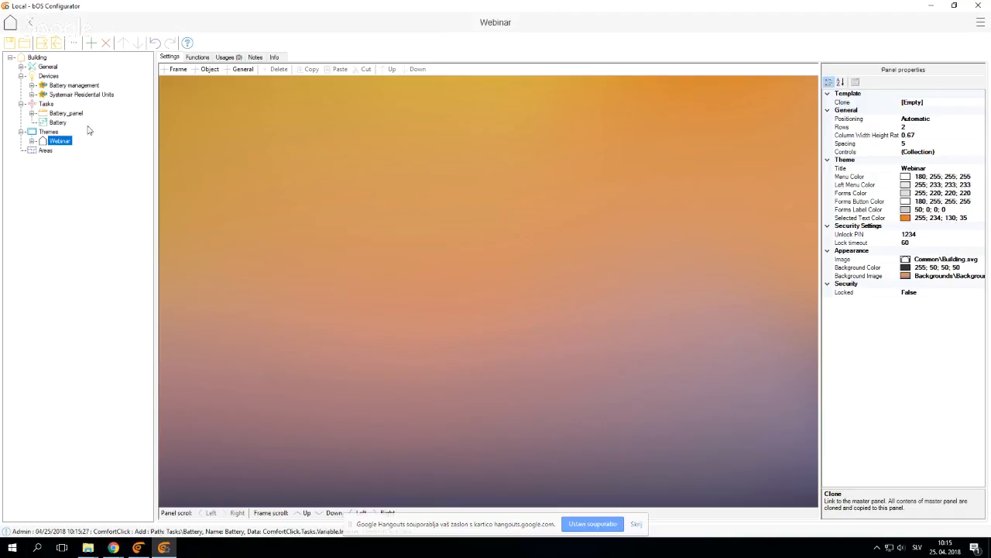
left_click_drag(54, 127, 434, 215)
left_click_drag(435, 215, 435, 215)
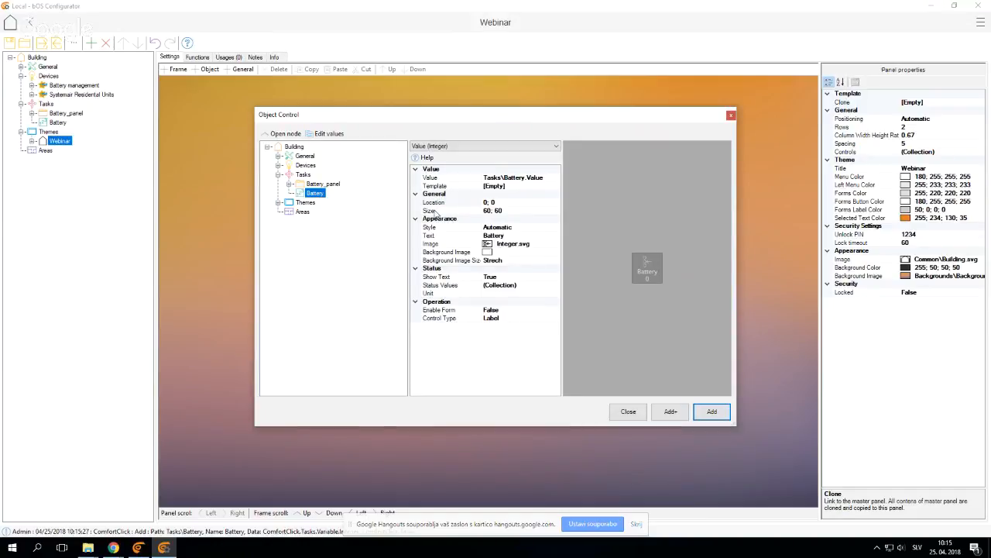
key("Return")
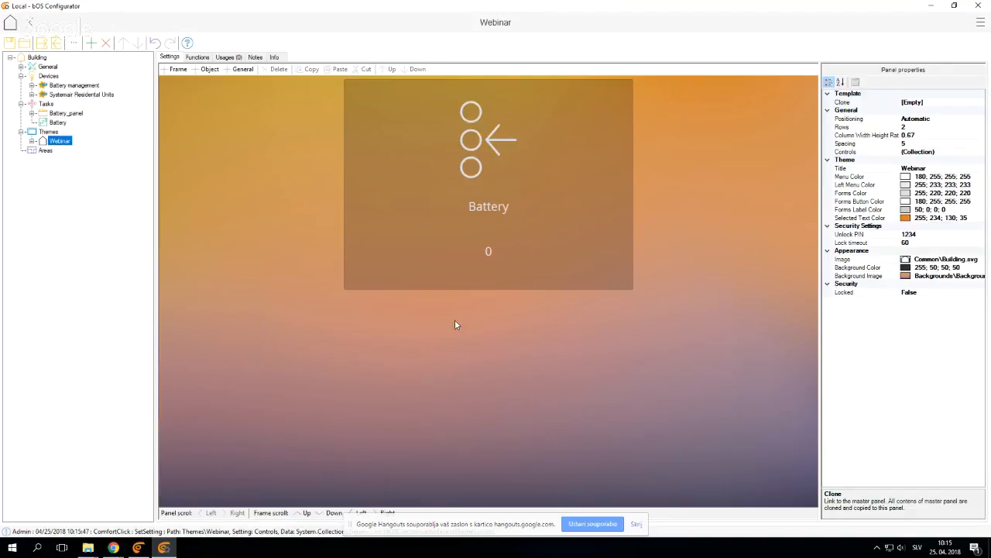
left_click(467, 273)
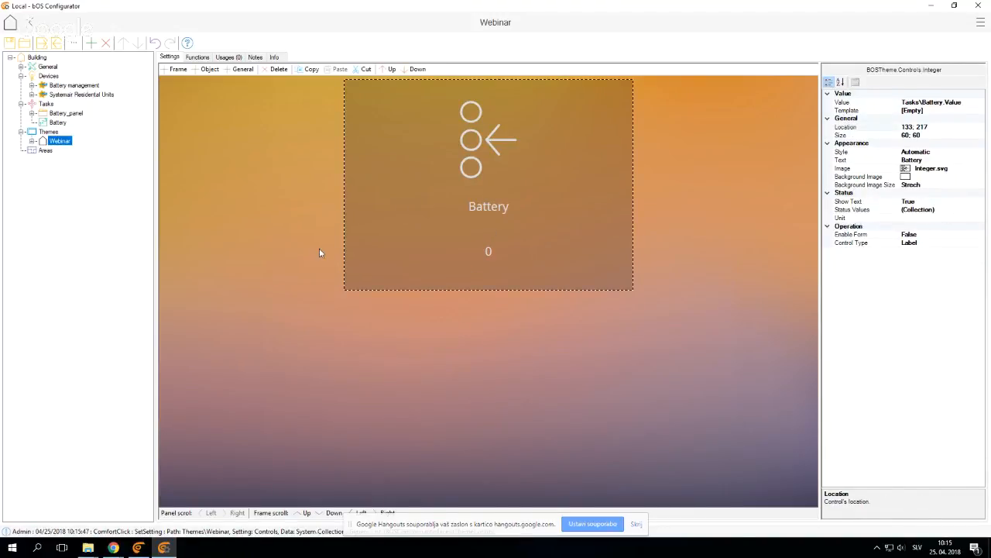
left_click(351, 346)
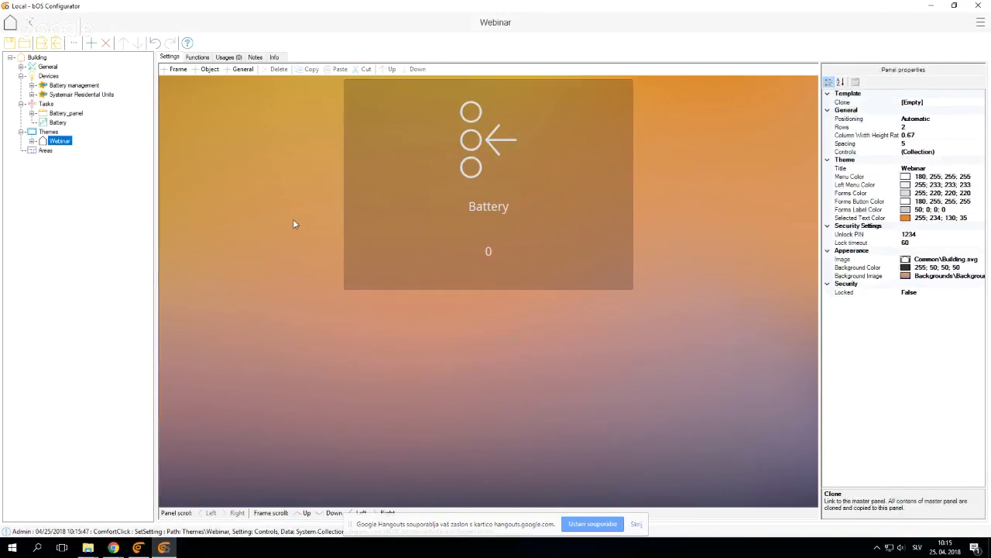
left_click(368, 219)
left_click(310, 237)
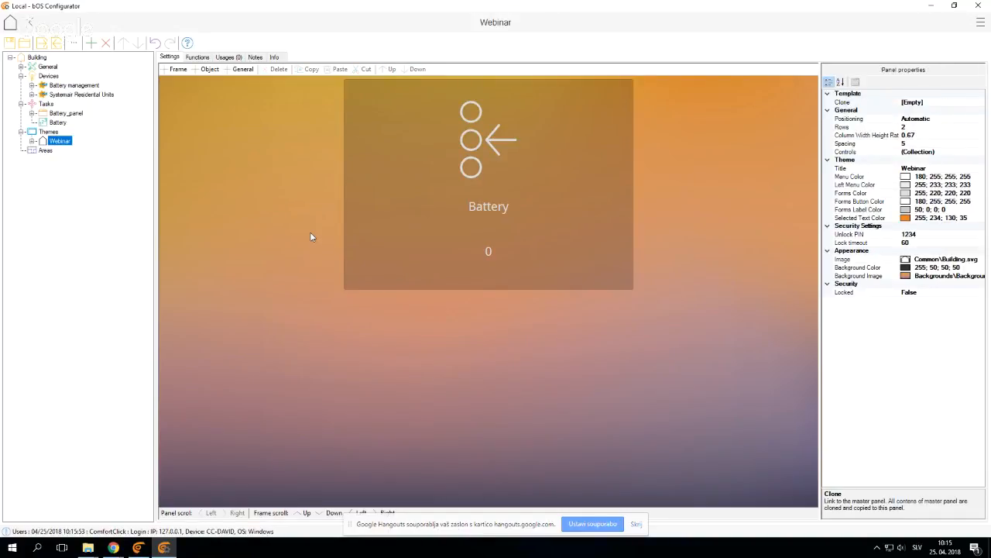
Add two more Battery controls to the automatically arranged Webinar panel and delete both extra controls again
left_click_drag(51, 122, 378, 364)
key("Return")
left_click_drag(59, 123, 692, 180)
key("Return")
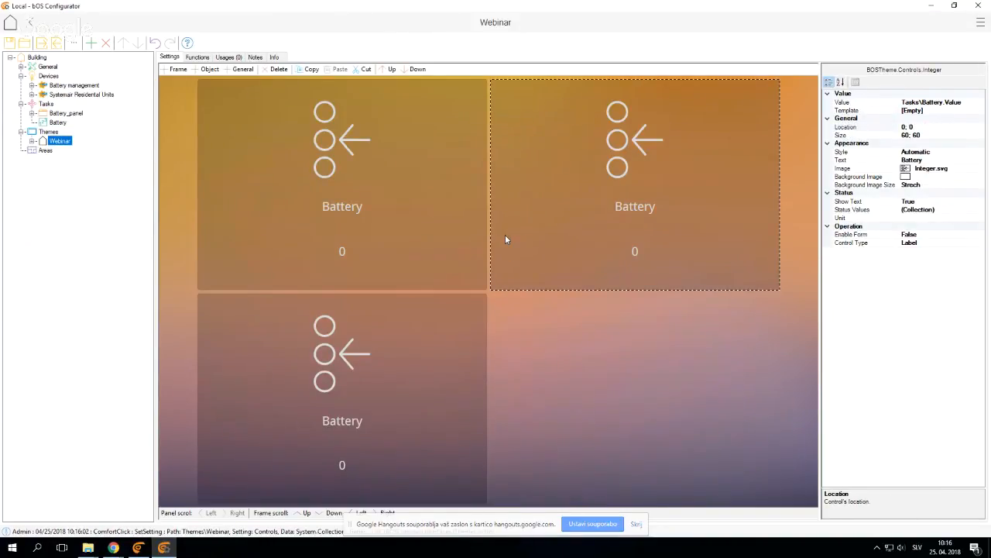
key("Delete")
left_click(469, 349)
key("Delete")
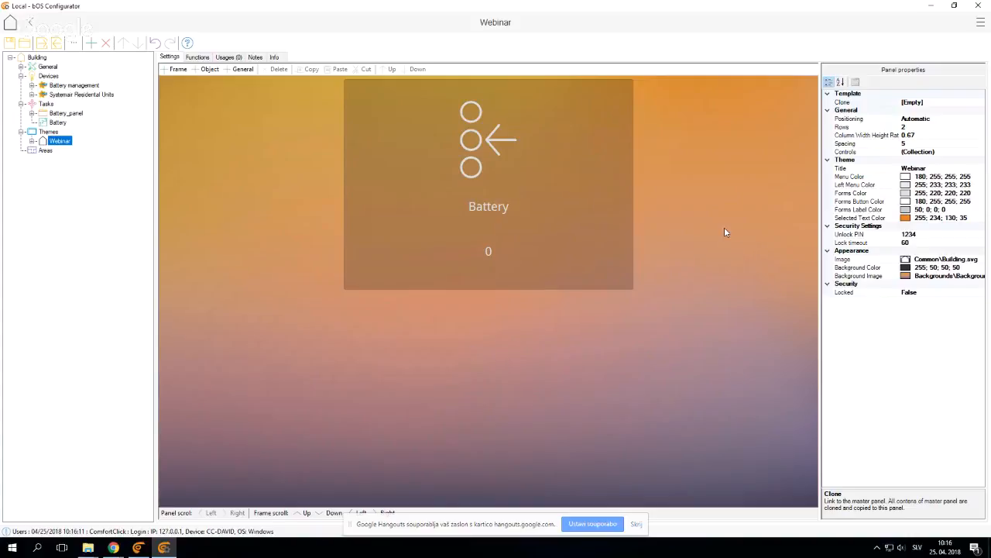
Set the Webinar theme panel's positioning to Free
left_click(868, 119)
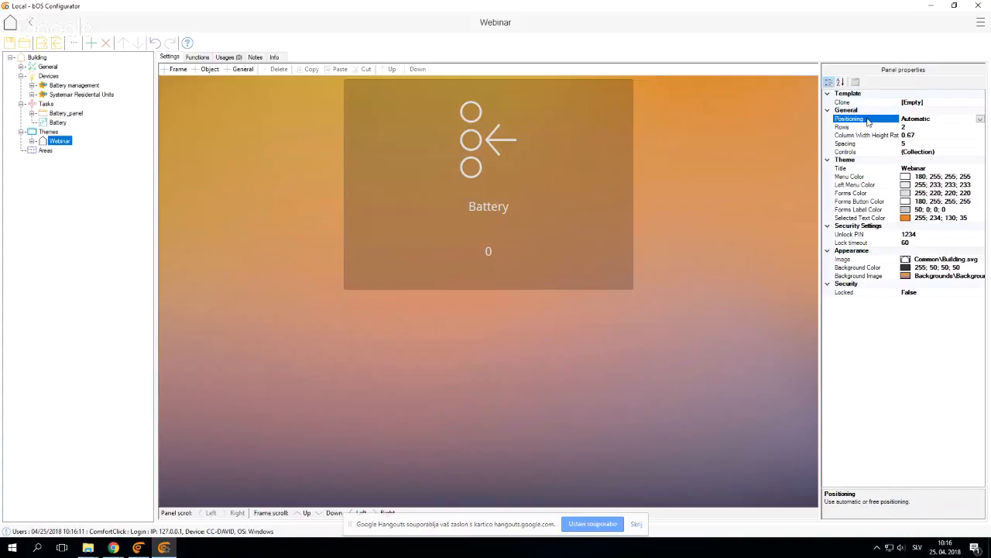
left_click(979, 119)
left_click(905, 135)
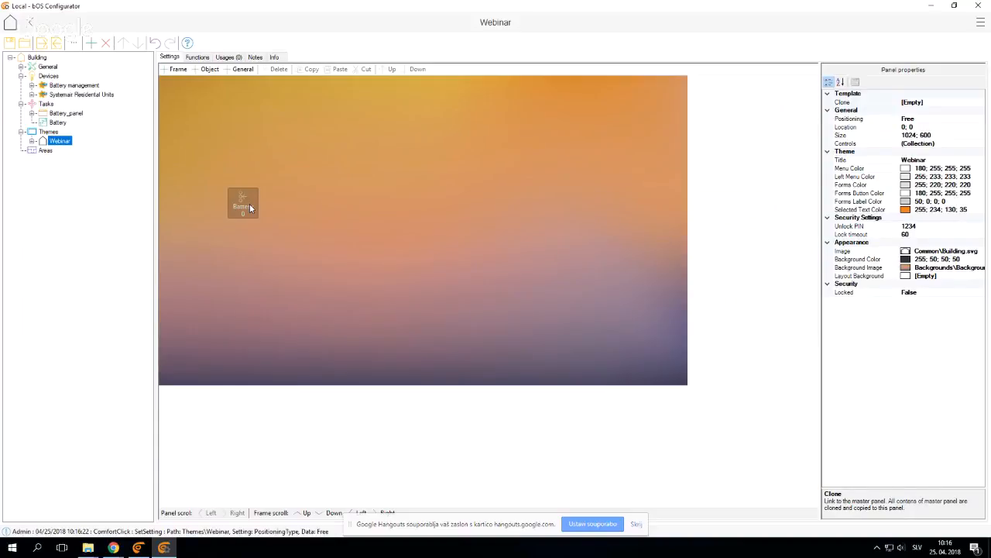
Enlarge the Battery control to about 200 by 200 and place it near the Webinar panel's upper-left corner
left_click_drag(250, 208, 337, 251)
left_click_drag(281, 206, 290, 153)
left_click(397, 296)
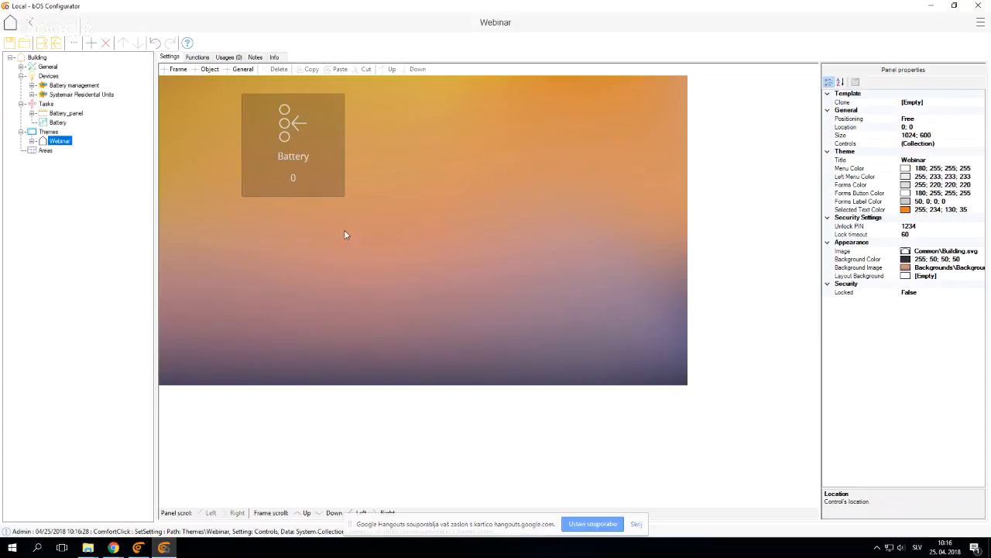
left_click_drag(308, 158, 259, 158)
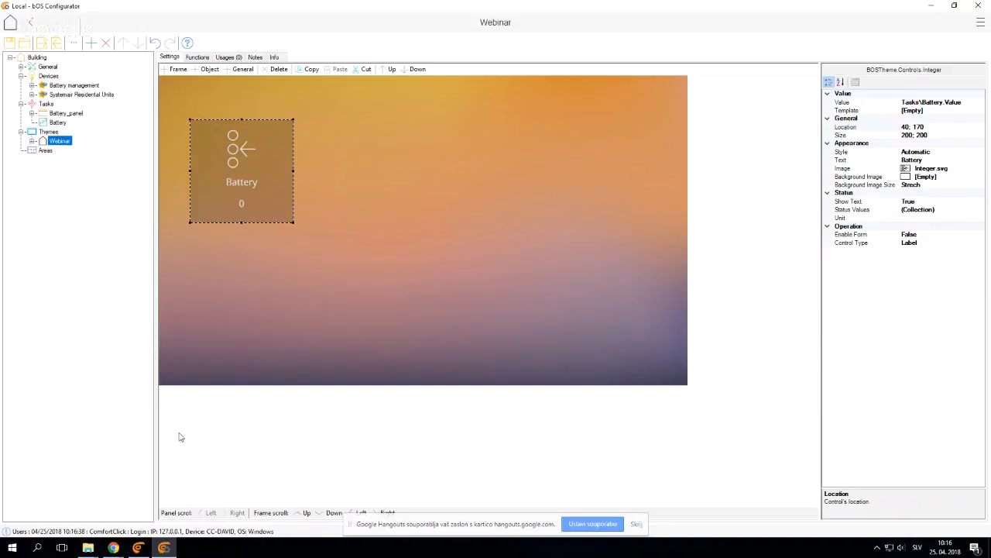
Move the Battery control towards the Webinar panel's upper-right corner and compare its placement in bOS Client, reloading the home panel
left_click(137, 547)
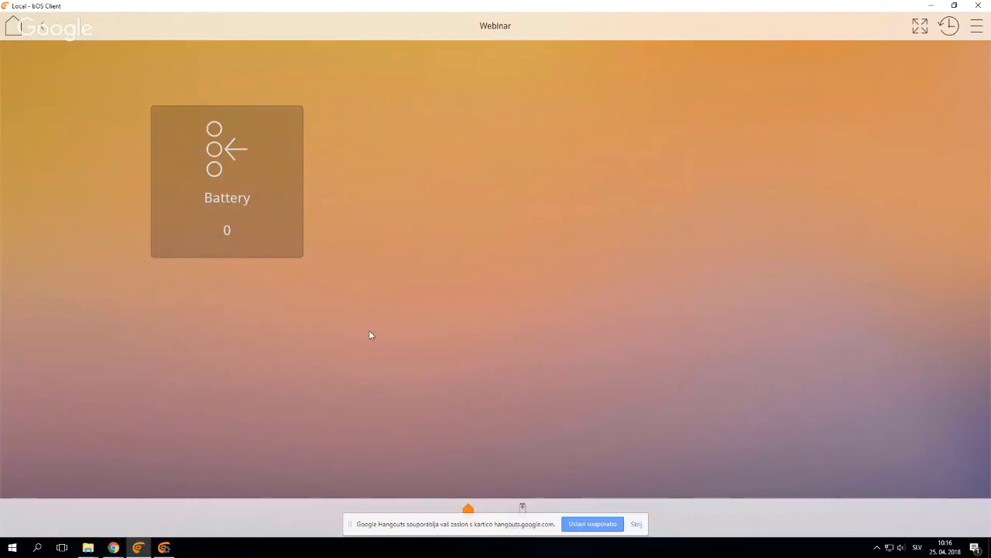
left_click(163, 548)
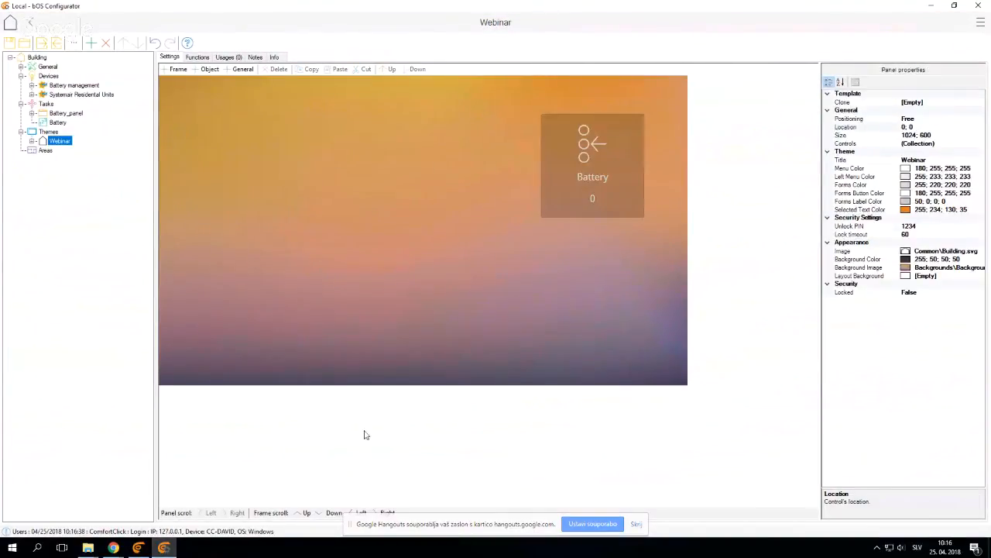
left_click(165, 546)
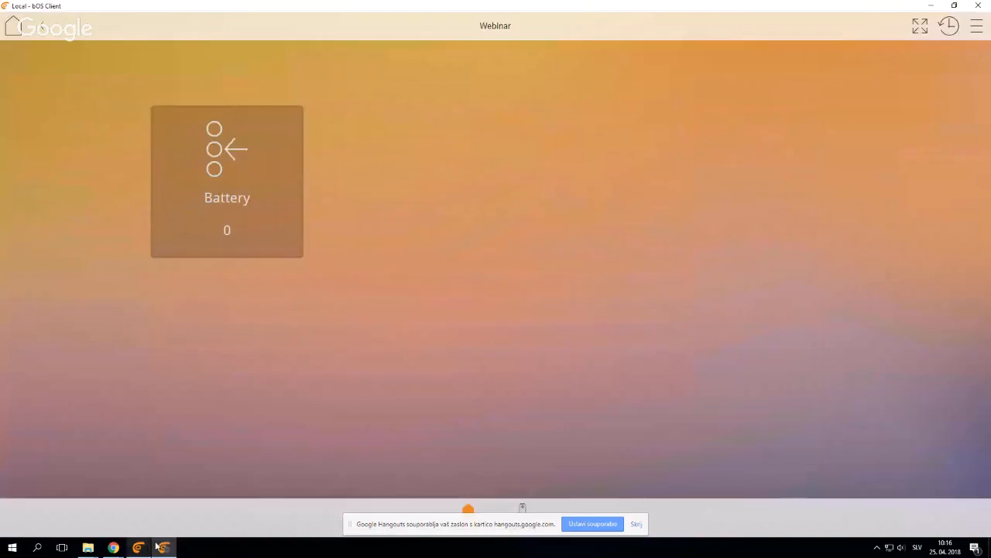
left_click(470, 506)
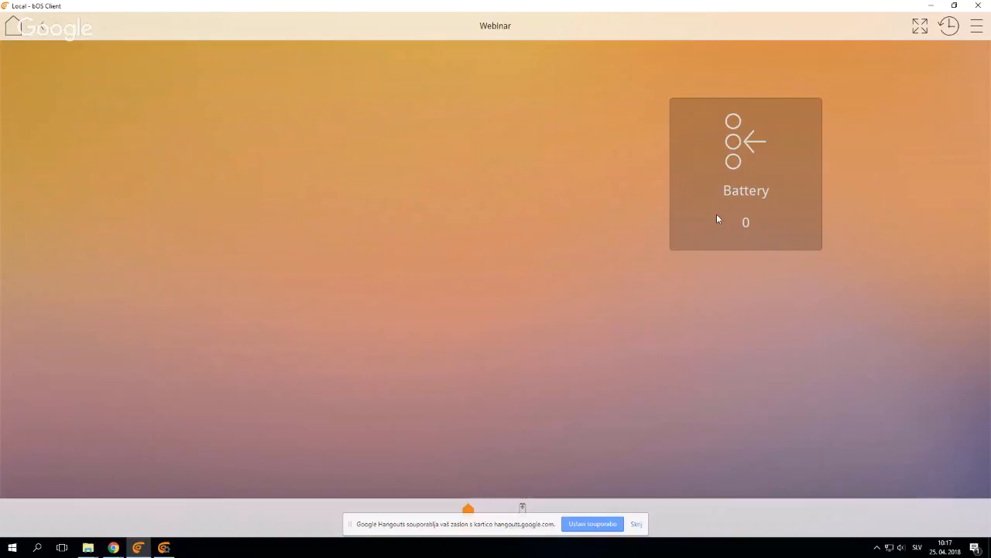
Switch back to bOS Configurator and move the Battery control to about location 335; 170 on the Webinar panel
left_click(164, 547)
left_click_drag(592, 155, 384, 204)
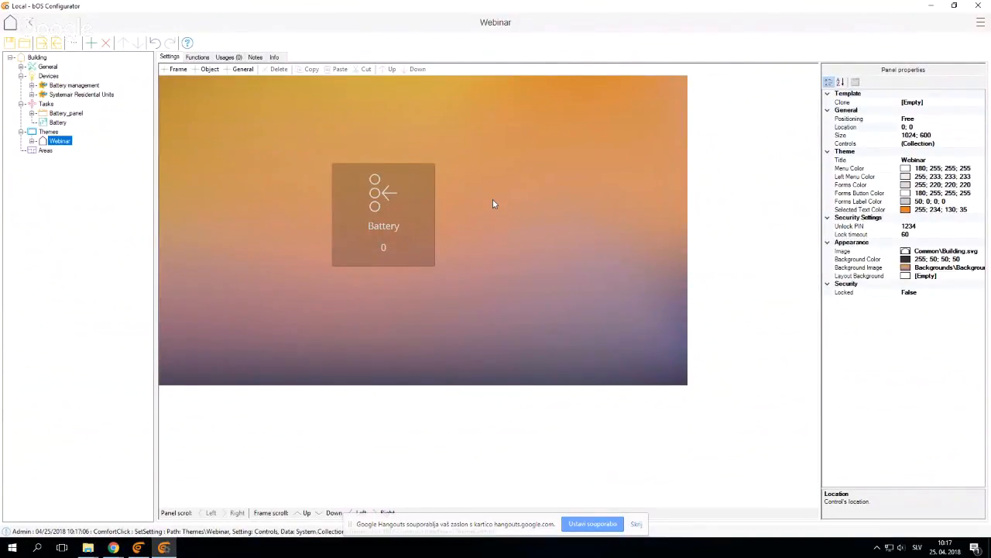
left_click(413, 202)
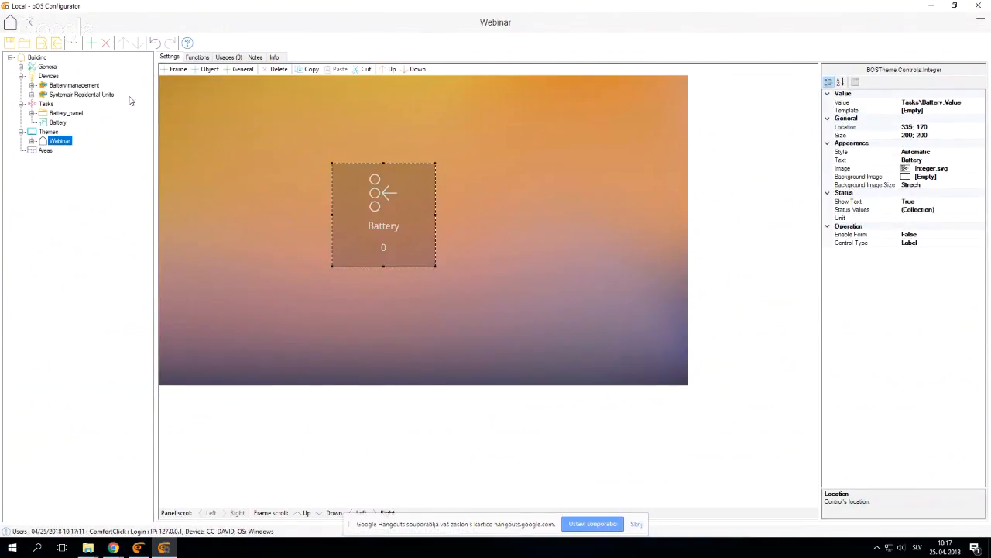
Look through the Battery management folder in the General image files, previewing Battery-100.png and Battery-70.png
left_click(21, 68)
left_click(32, 122)
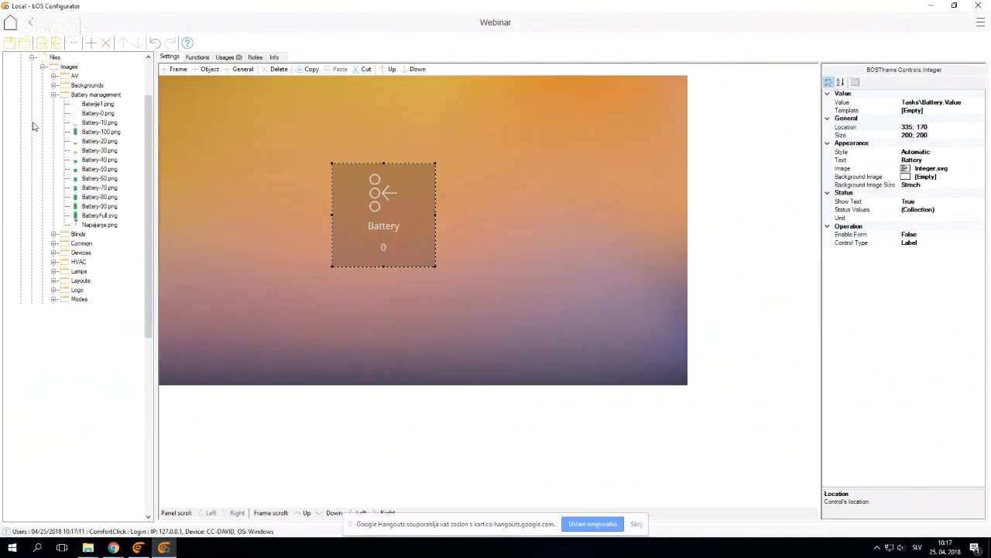
left_click(96, 132)
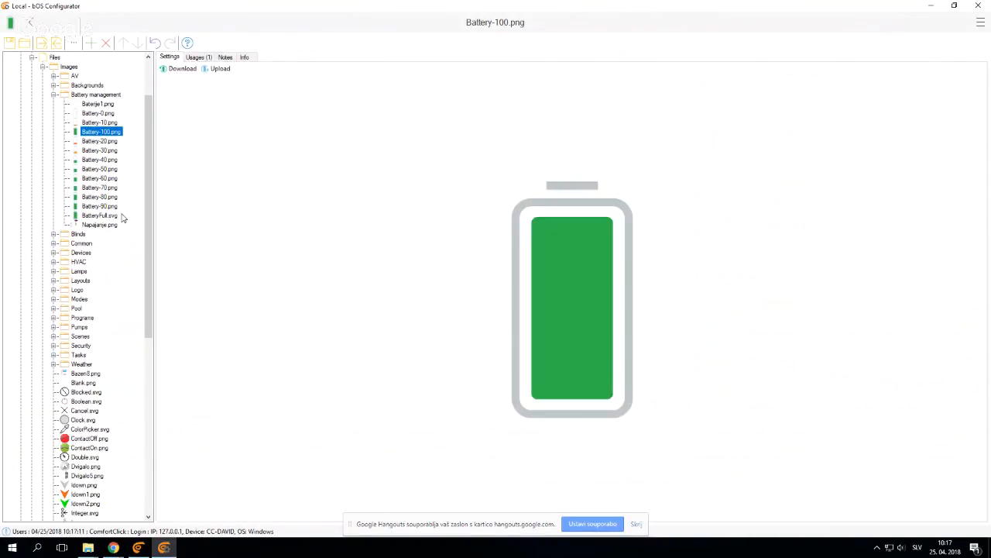
left_click(113, 188)
scroll(98, 307, "down", 12)
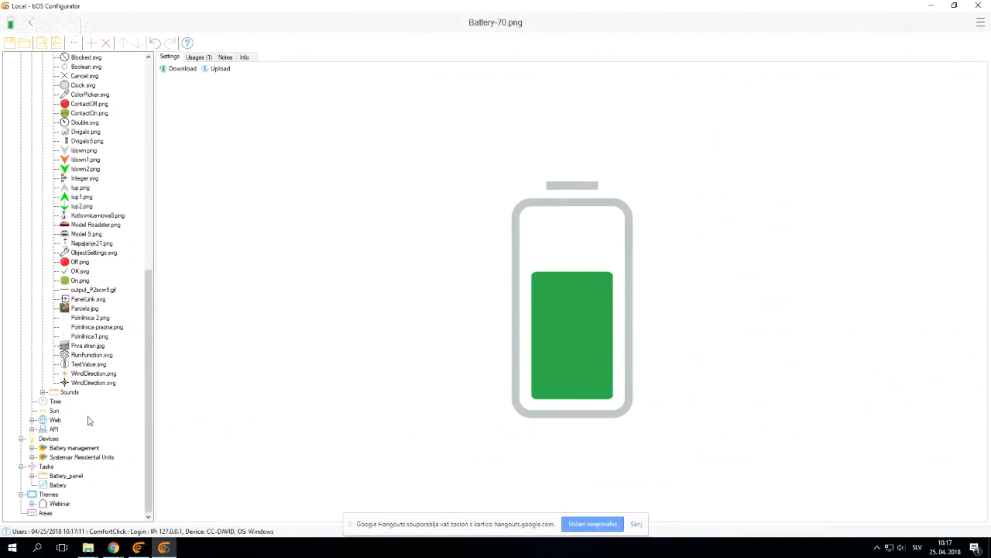
Return to the Webinar theme, move the Battery control to about location 435; 155 and set its Show Text to False
left_click(60, 503)
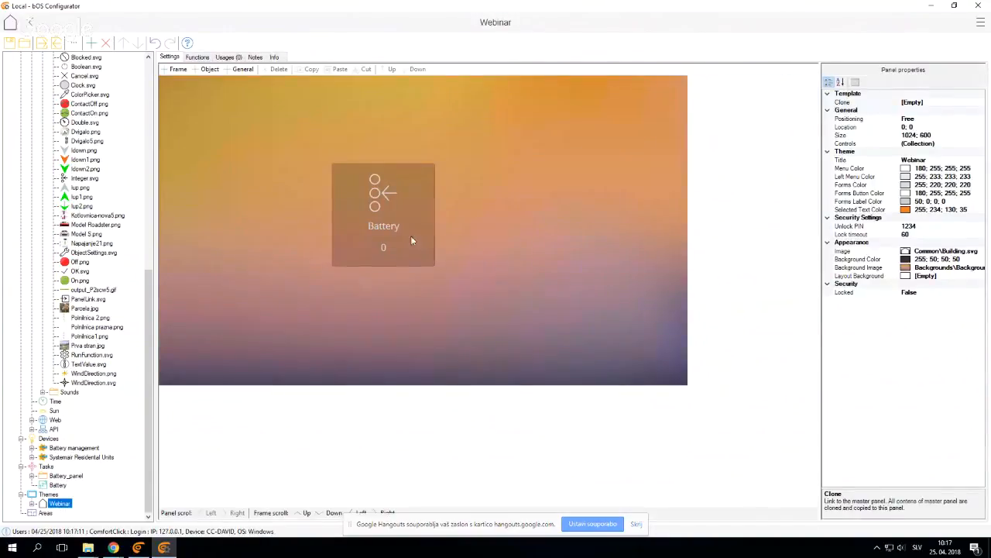
left_click_drag(411, 236, 437, 227)
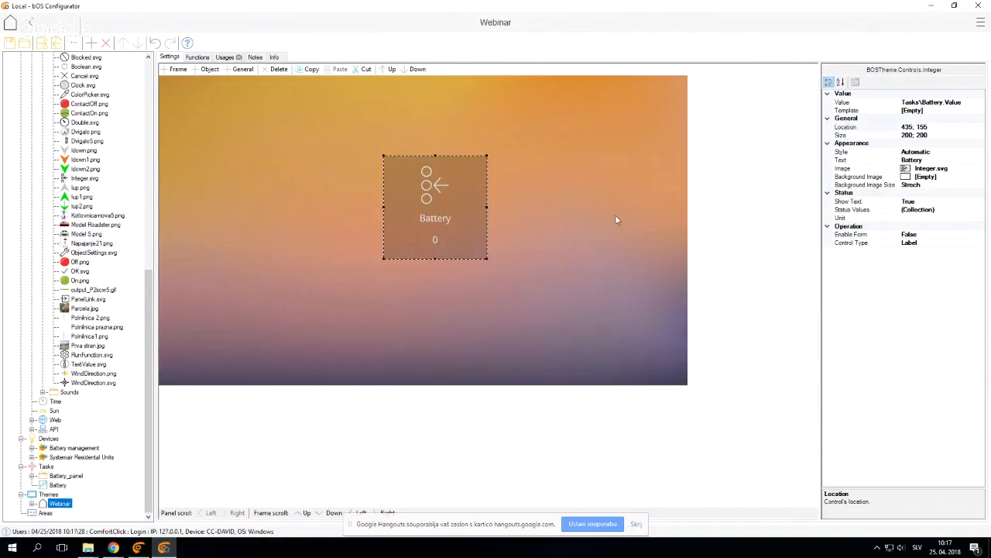
left_click(855, 203)
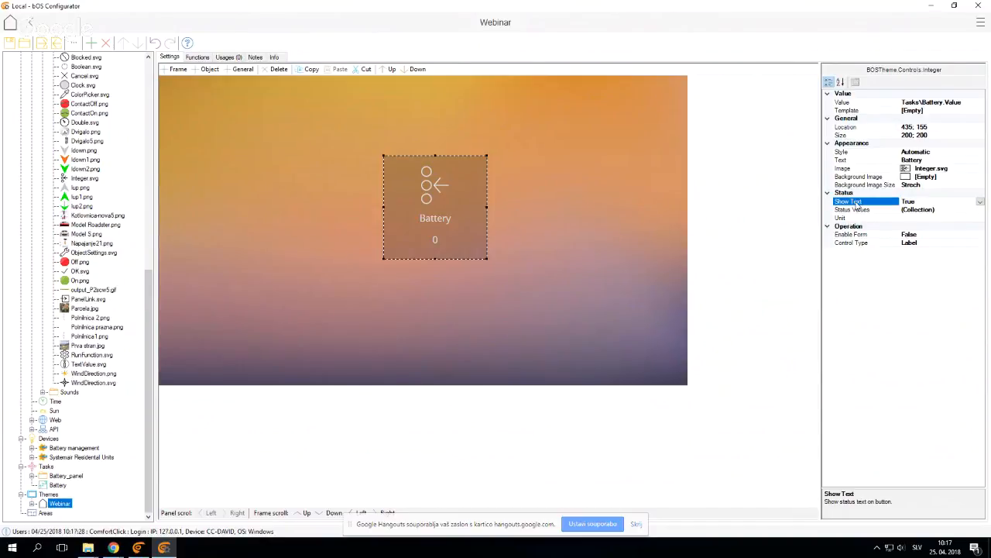
left_click(980, 201)
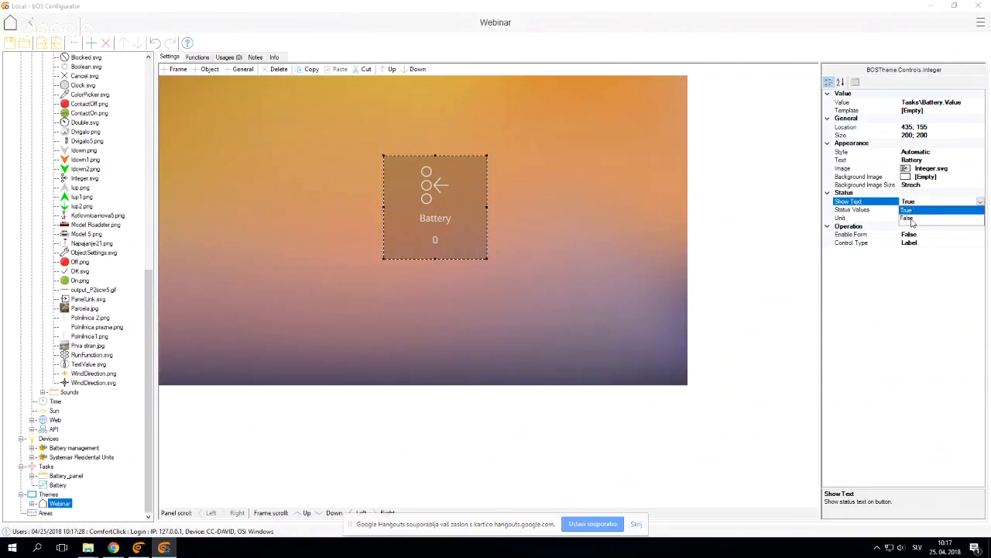
left_click(918, 223)
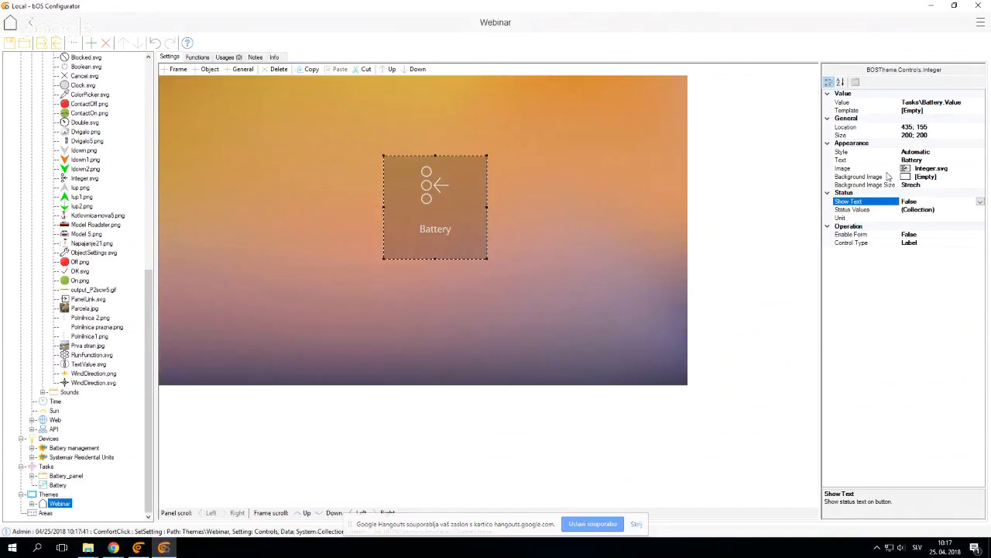
Clear the Battery control's Text property so the control has no caption
left_click(852, 160)
key("BackSpace")
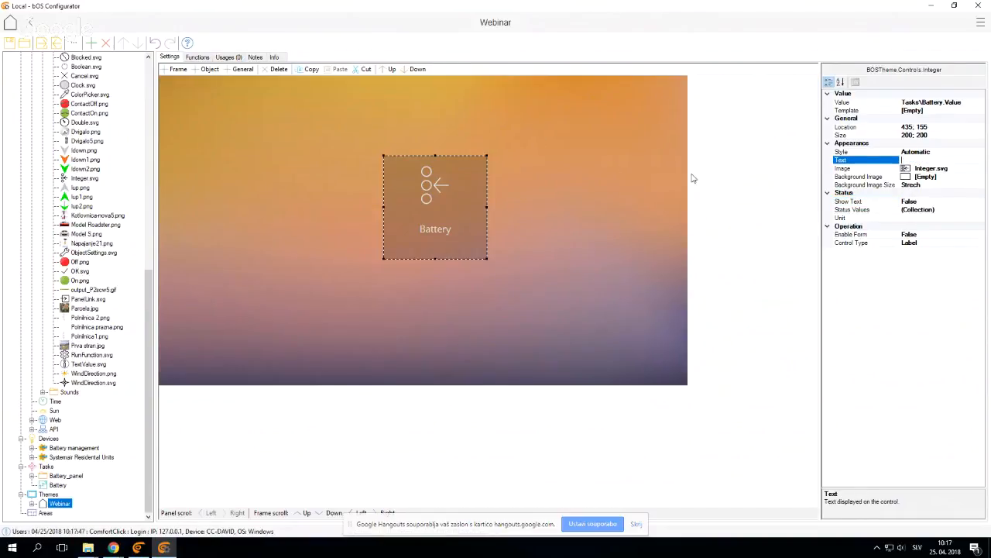
key("Return")
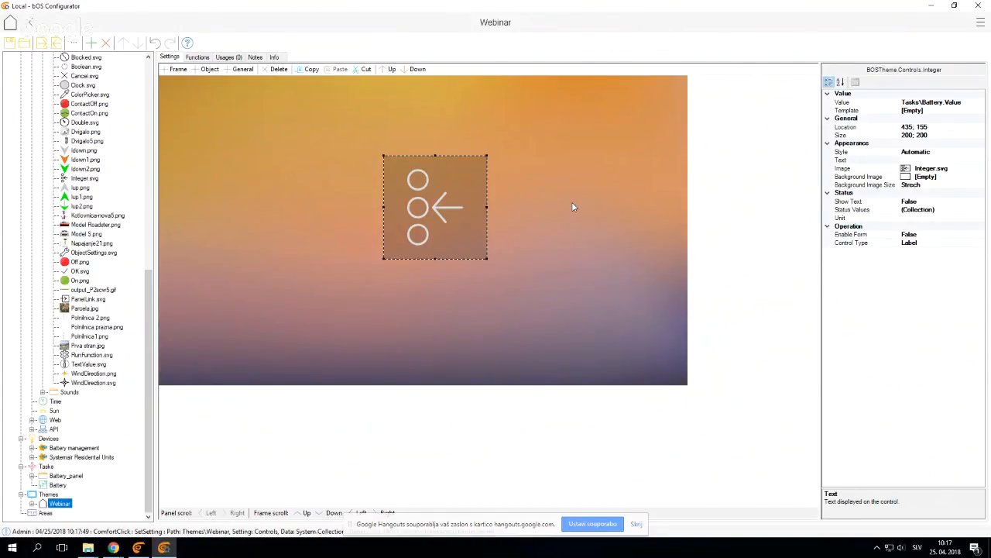
Set the Battery control's image to Battery-0.png from the Battery management library folder and view the result in bOS Client
left_click(440, 232)
left_click(859, 168)
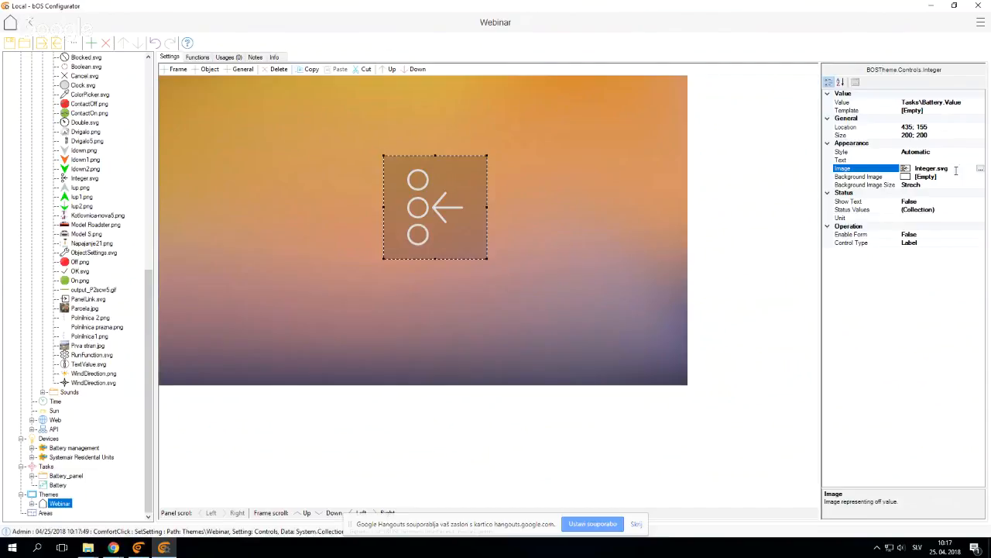
left_click(980, 168)
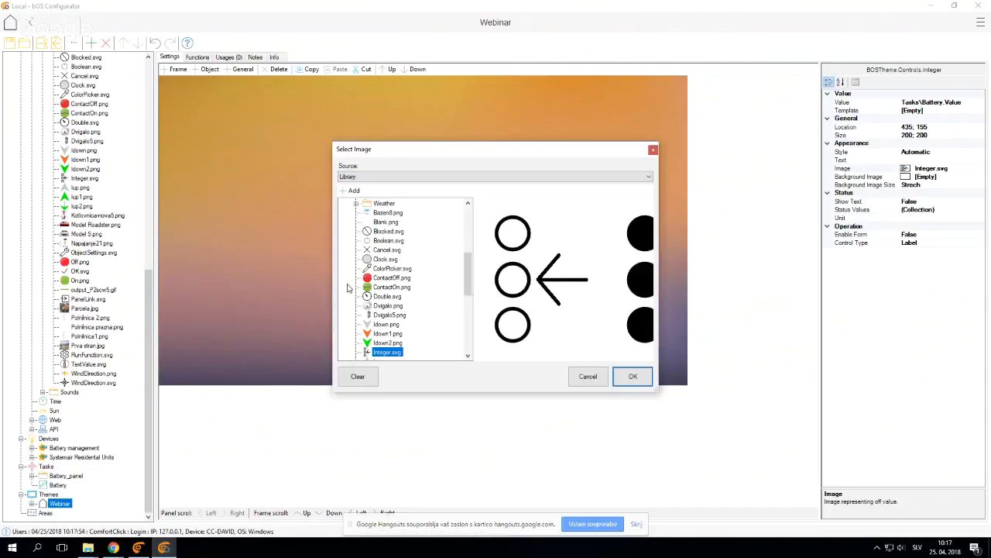
scroll(348, 288, "up", 5)
left_click(359, 237)
left_click_drag(432, 157, 280, 77)
left_click_drag(507, 312, 665, 425)
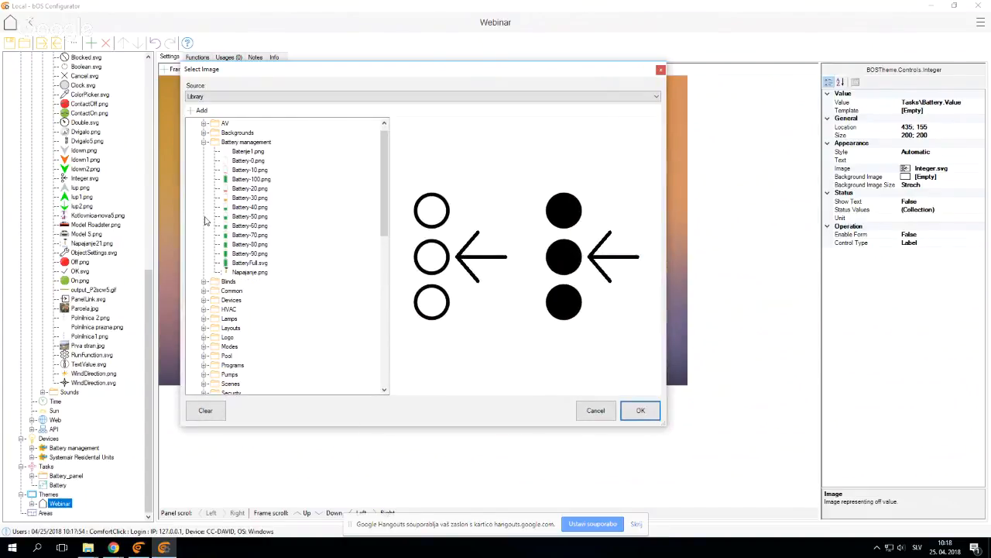
left_click(253, 161)
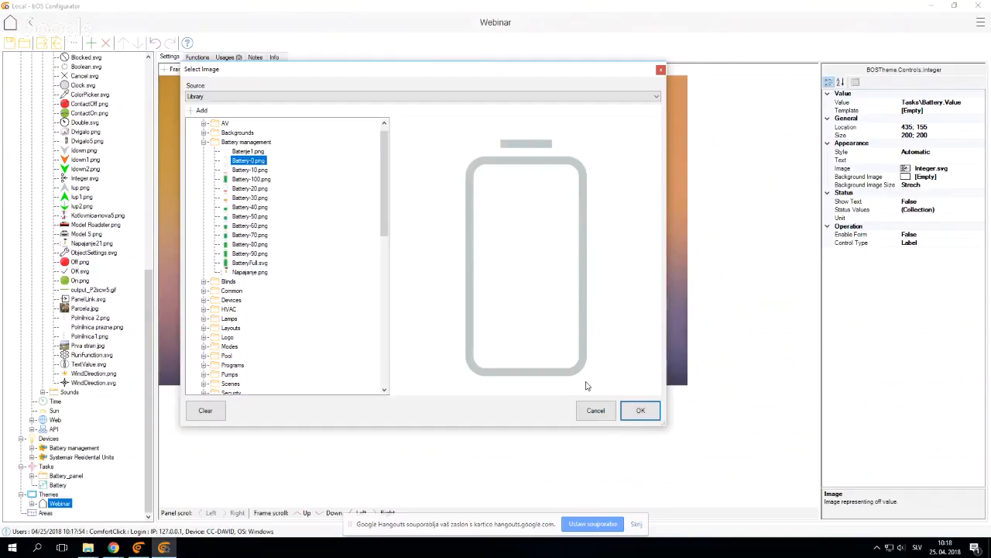
left_click(632, 411)
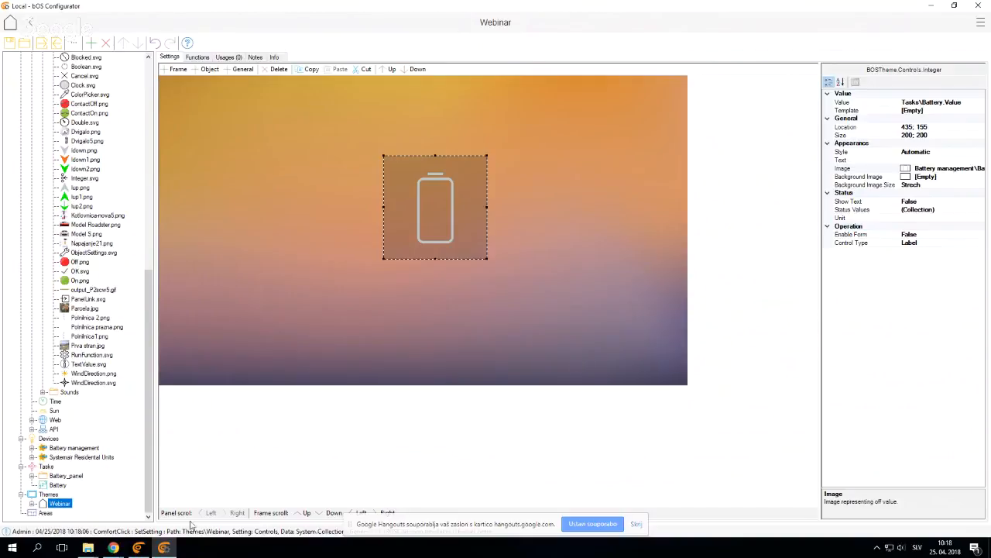
left_click(144, 547)
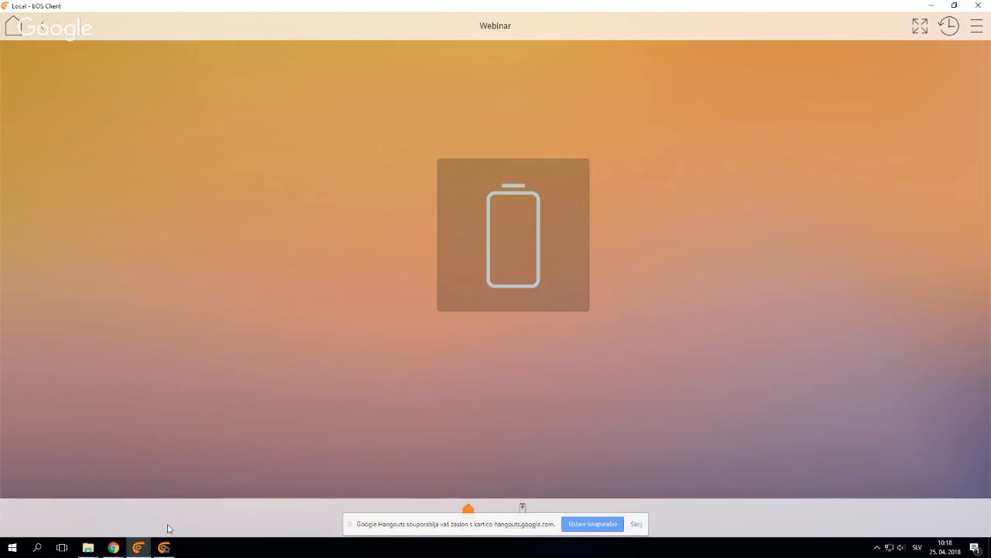
Back in bOS Configurator, set the Battery control's Style to Manual and clear its Back Color
left_click(164, 547)
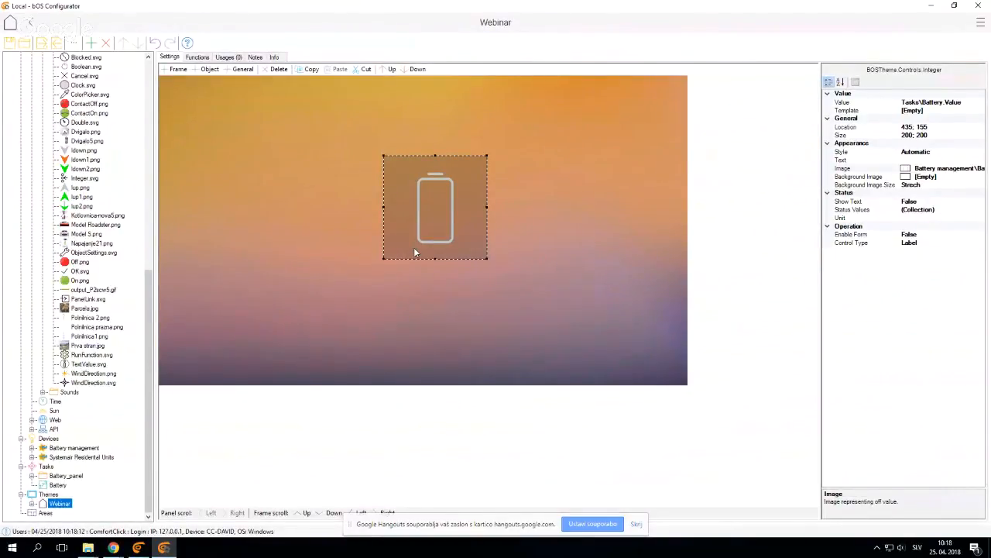
left_click(925, 153)
left_click(980, 153)
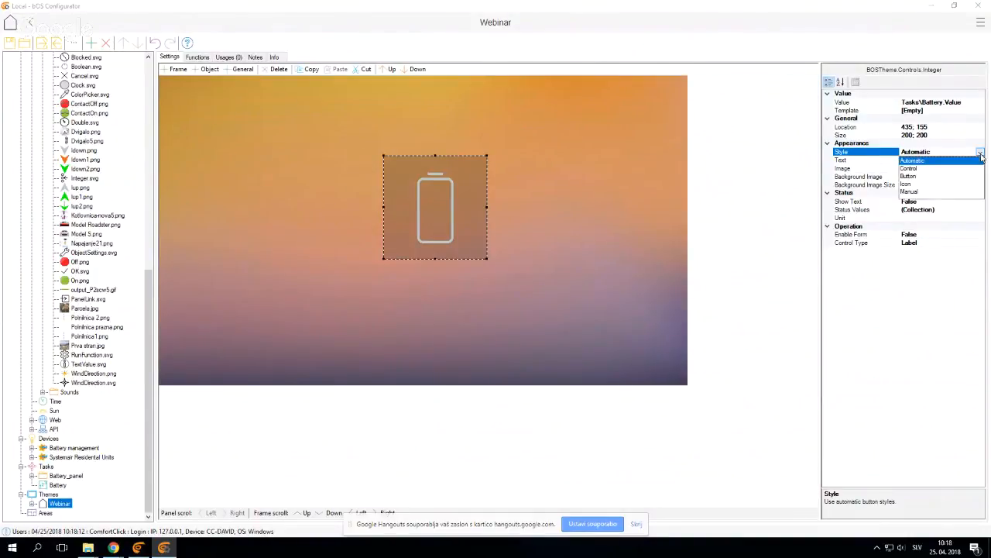
left_click(917, 193)
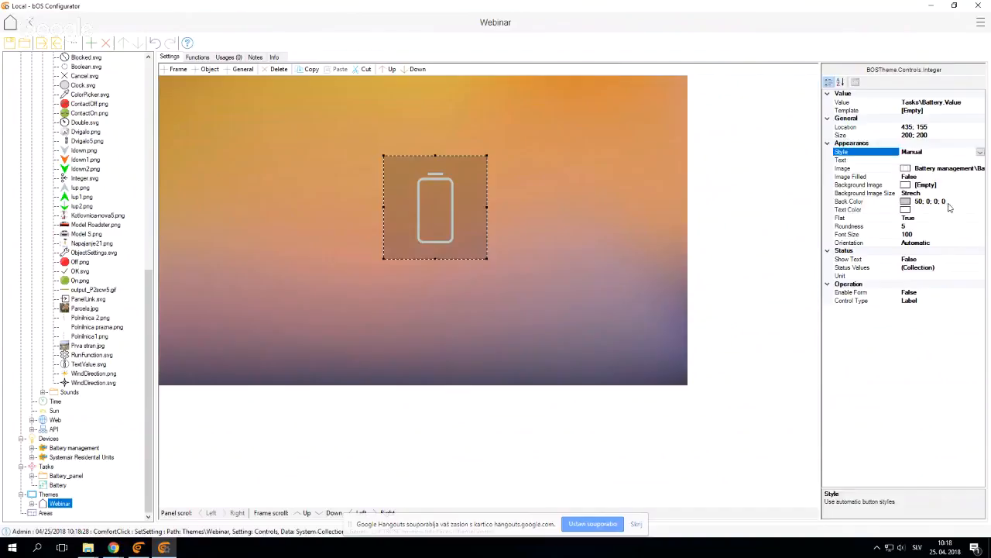
left_click(906, 203)
left_click(980, 203)
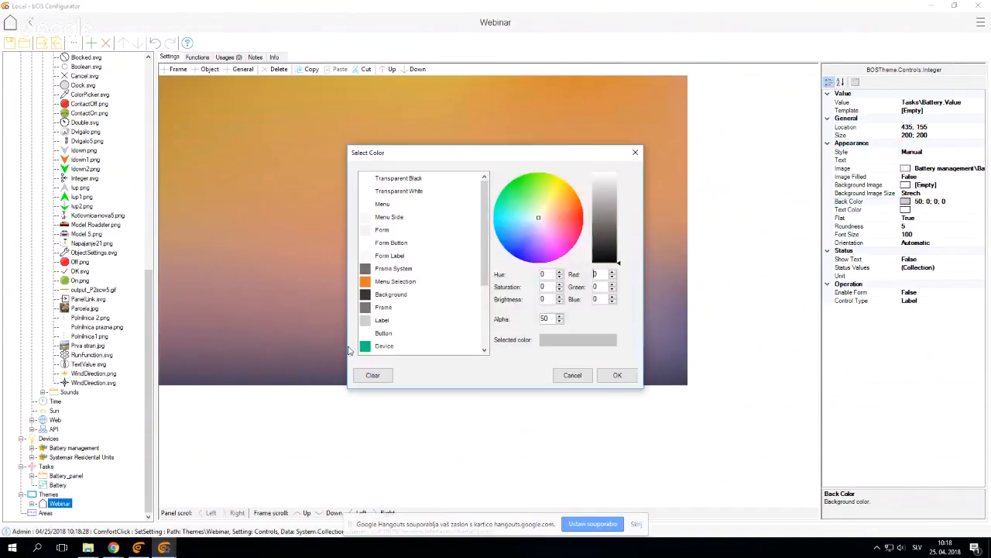
left_click(373, 376)
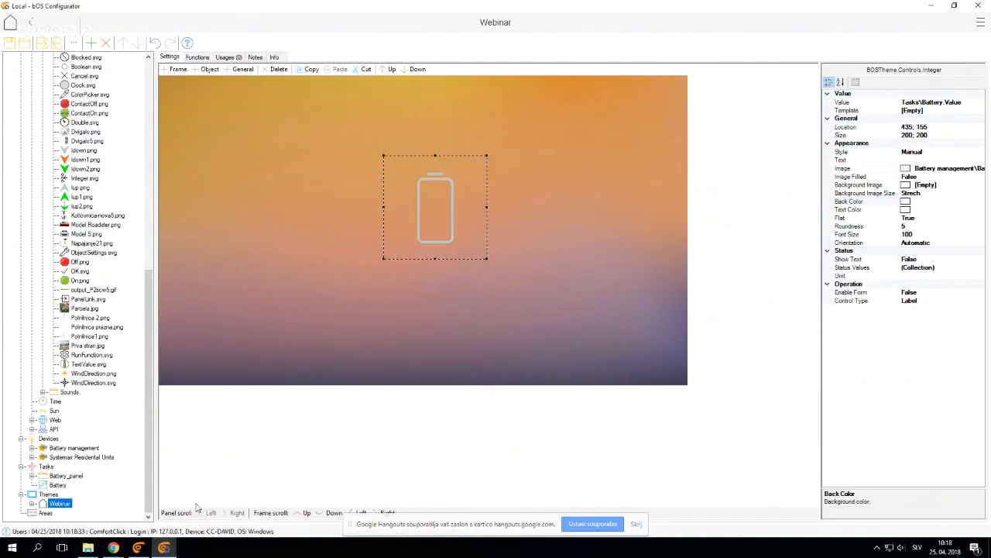
Switch to bOS Client and reload the home panel to inspect the battery image without its background
left_click(140, 548)
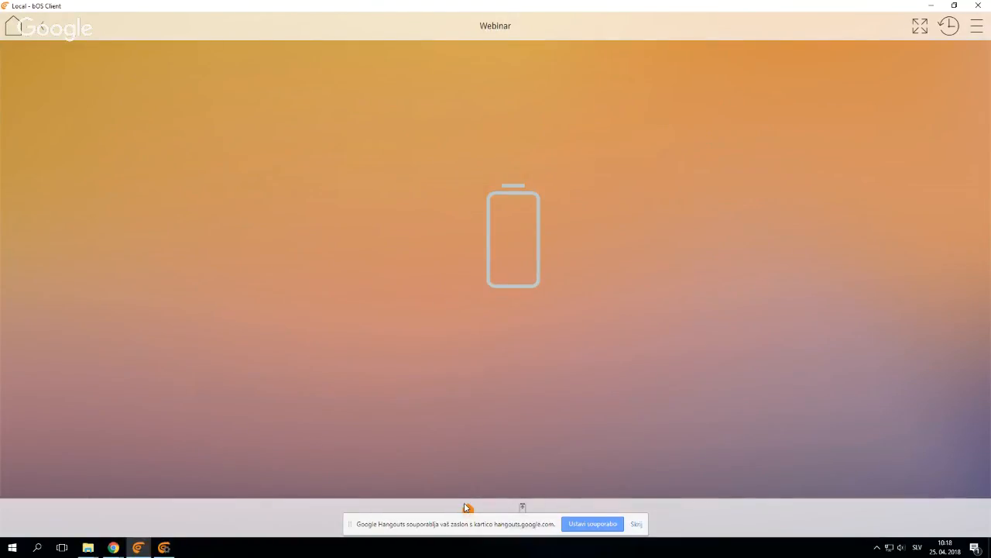
left_click(466, 507)
mouse_move(164, 548)
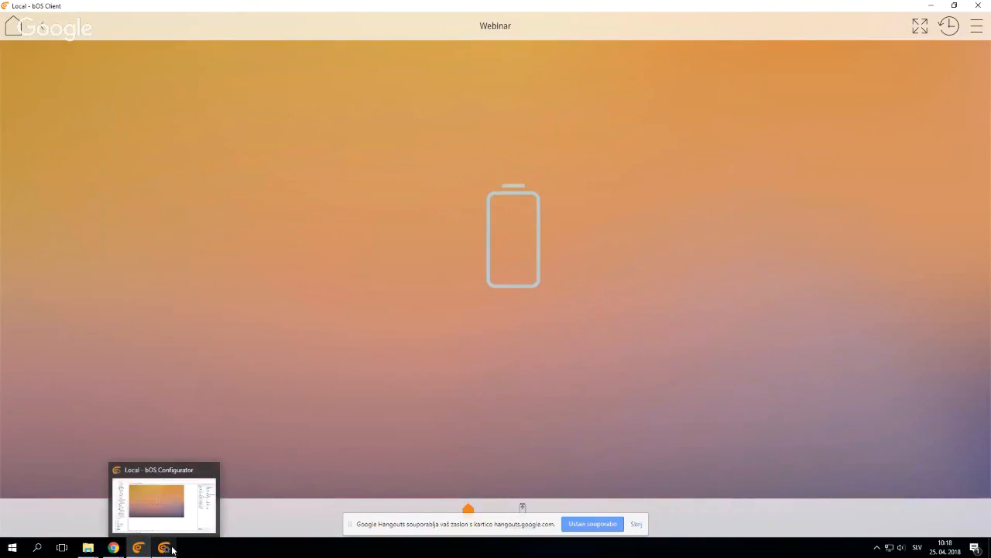
Switch back to bOS Configurator and move the Battery control to about location 200; 165 on the Webinar panel
left_click(164, 547)
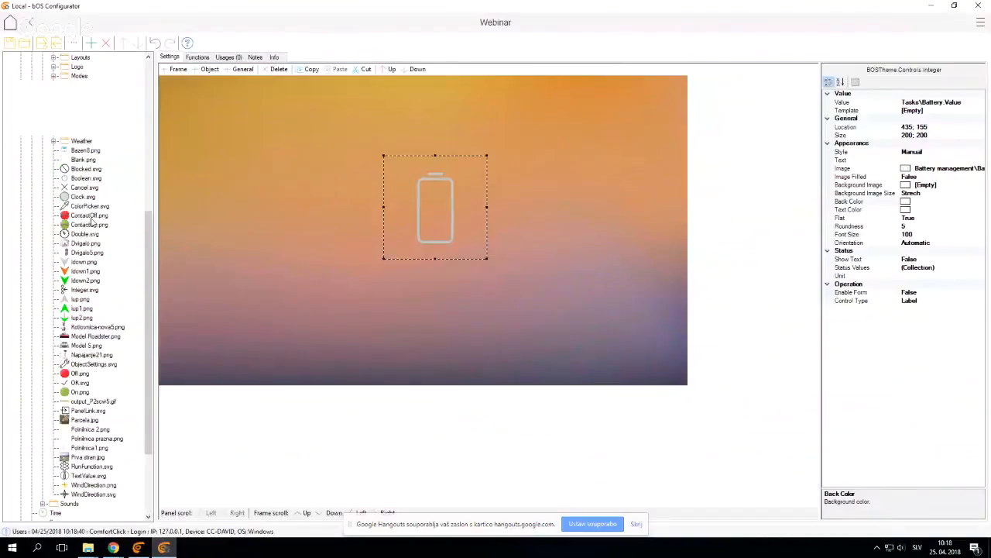
scroll(72, 258, "down", 3)
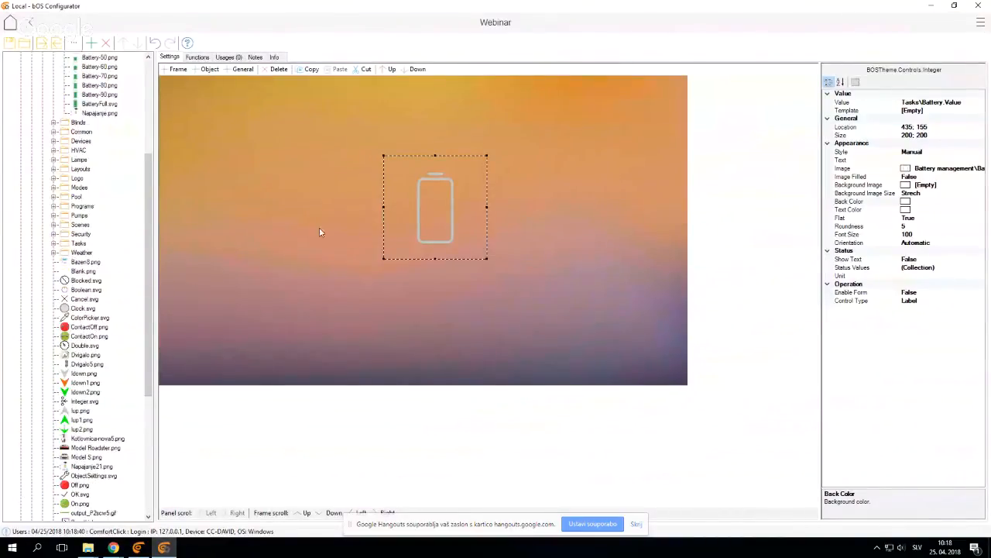
left_click_drag(423, 225, 270, 205)
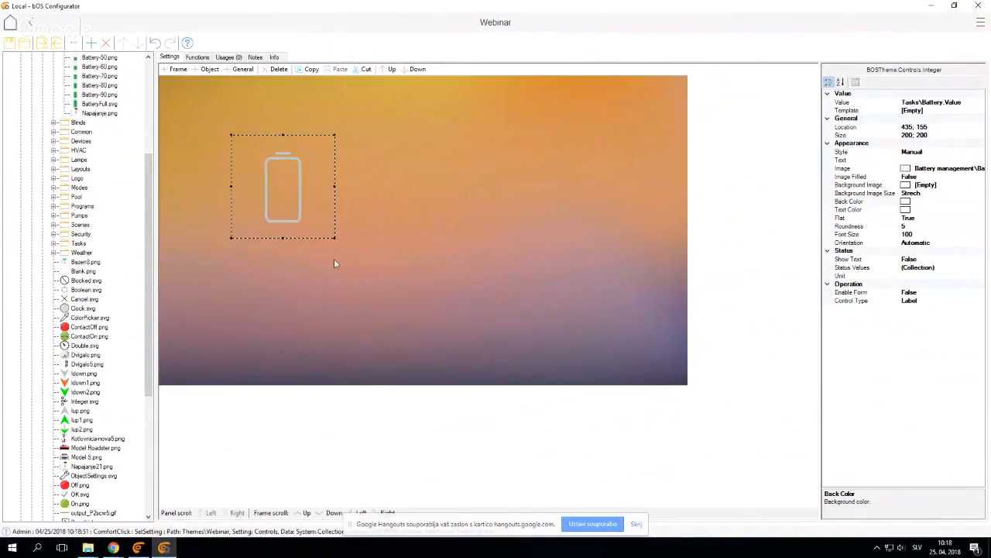
left_click_drag(281, 186, 312, 213)
left_click(336, 280)
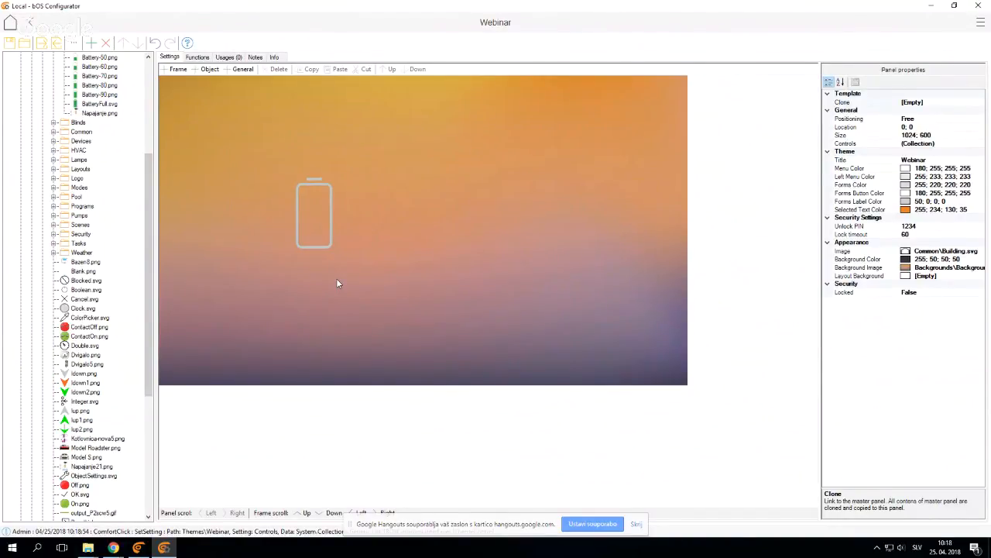
Open the Battery control's Status Values collection on the Webinar panel and add five status values, 0 to 4
left_click(326, 218)
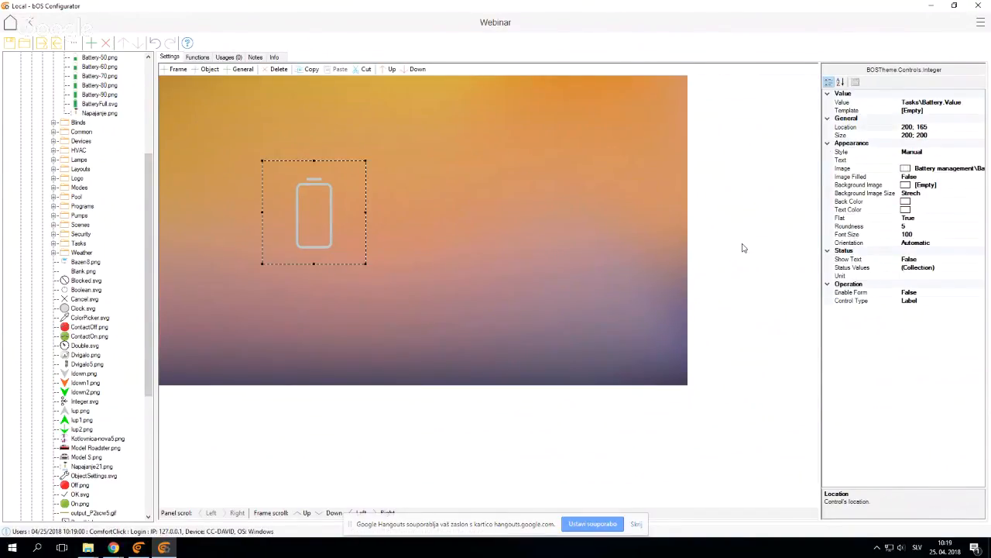
left_click(855, 268)
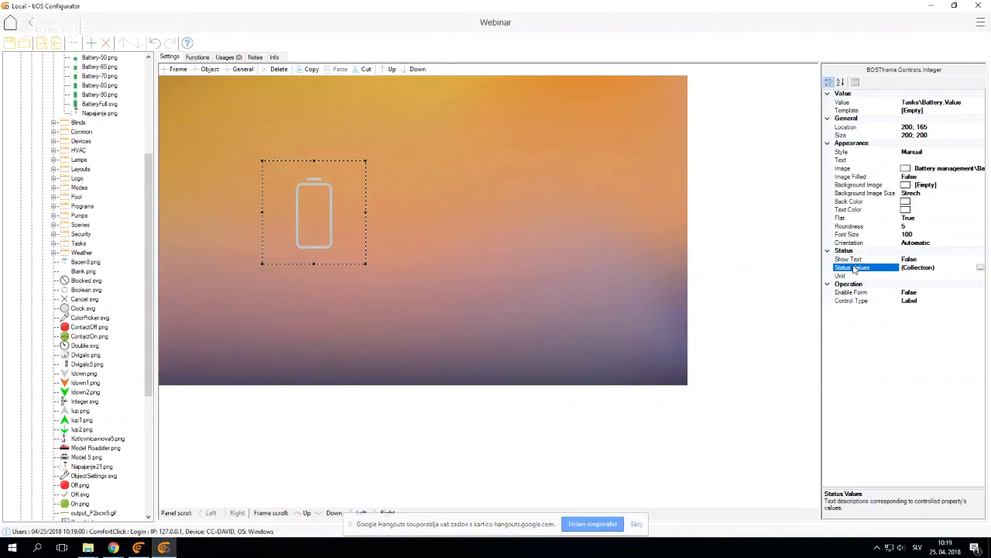
left_click(980, 267)
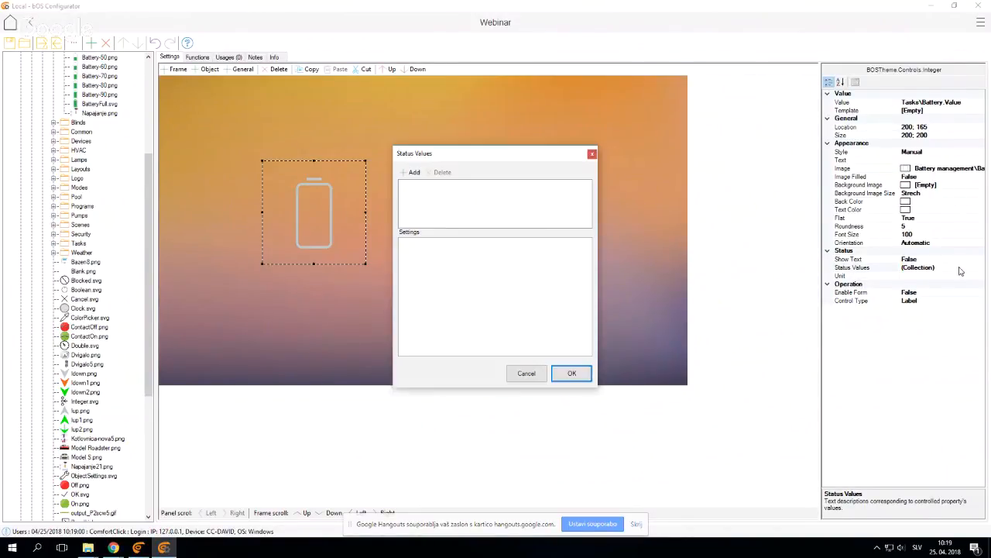
left_click_drag(464, 154, 430, 122)
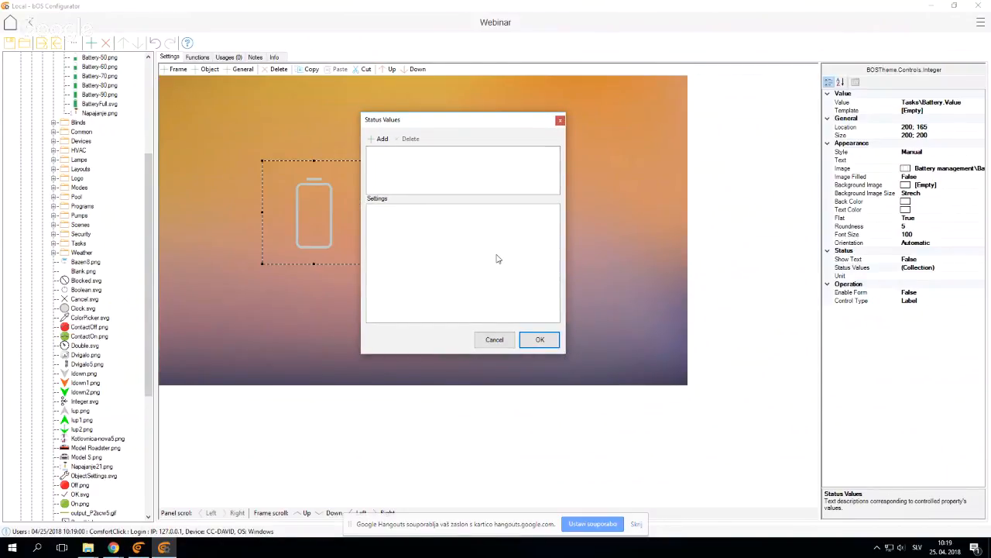
left_click(381, 139)
left_click(381, 140)
left_click(381, 139)
left_click(381, 143)
left_click(380, 143)
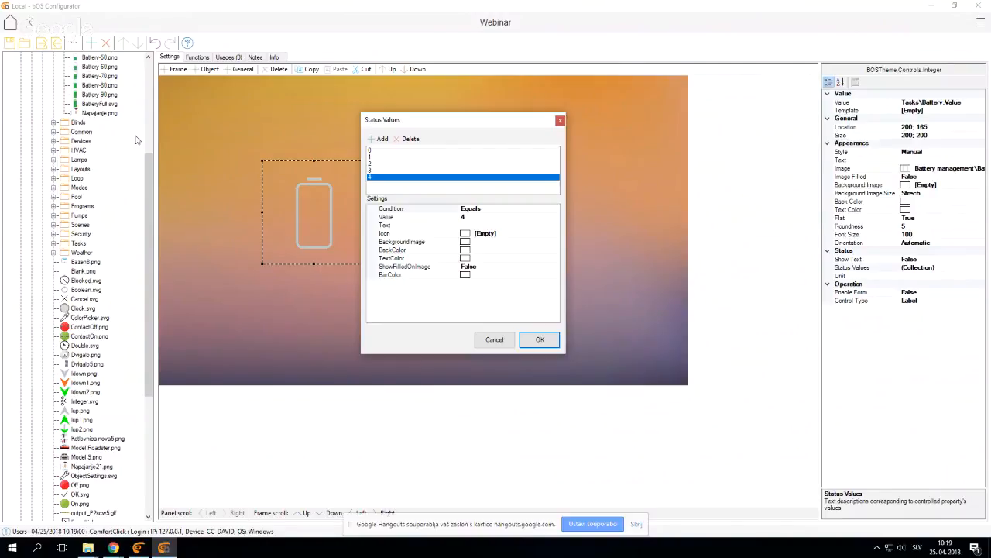
Set the first status value to 20 with the condition EqualsOrGreater
left_click(370, 150)
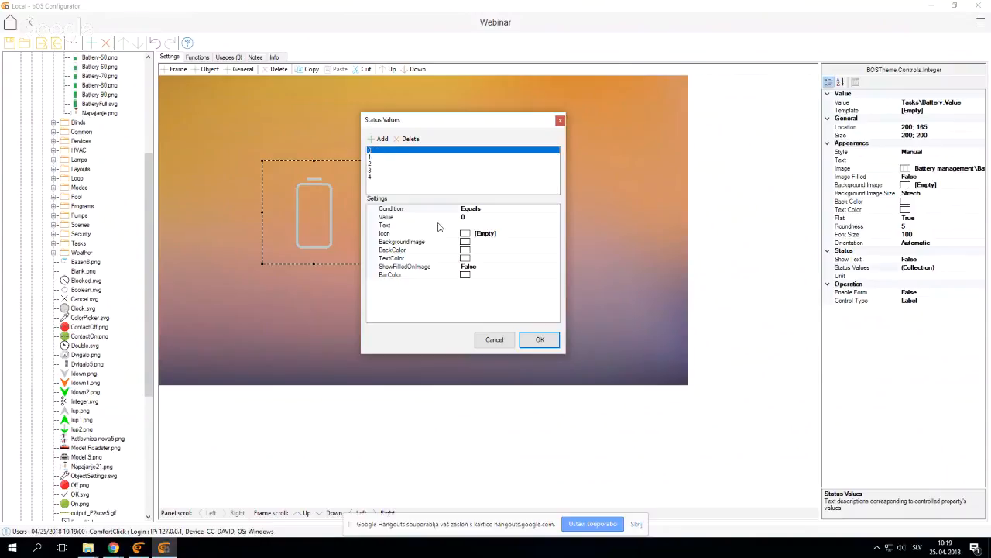
left_click(481, 215)
type("20")
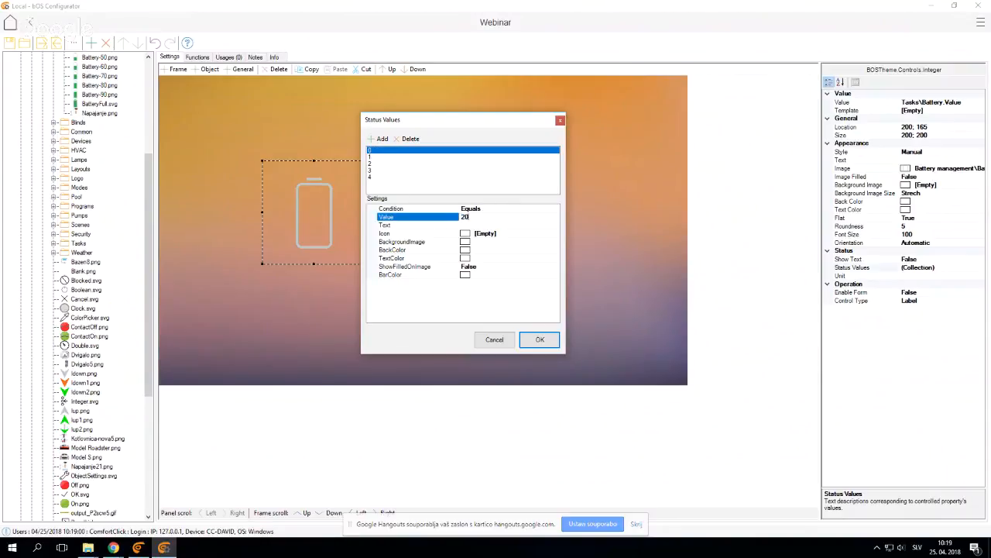
left_click(433, 209)
left_click(555, 208)
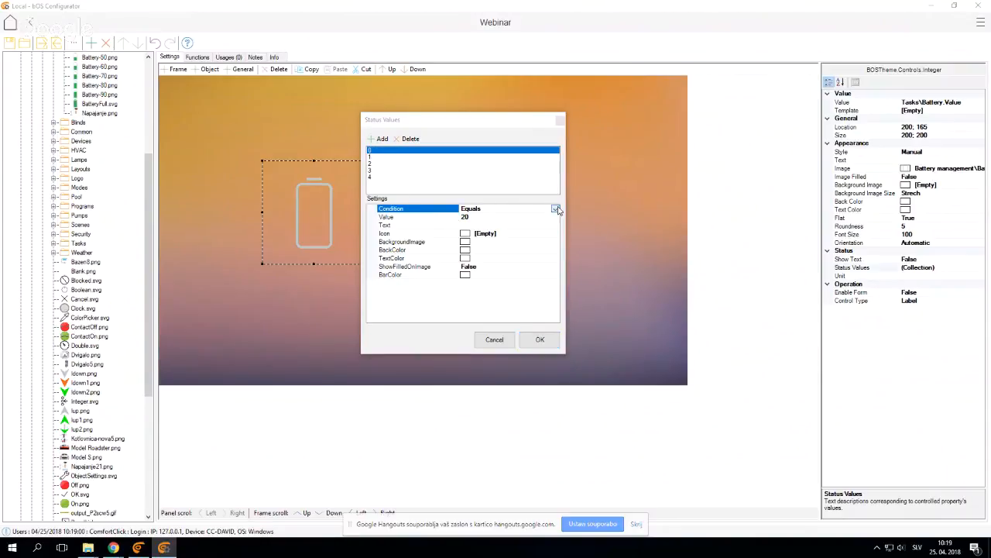
left_click(491, 233)
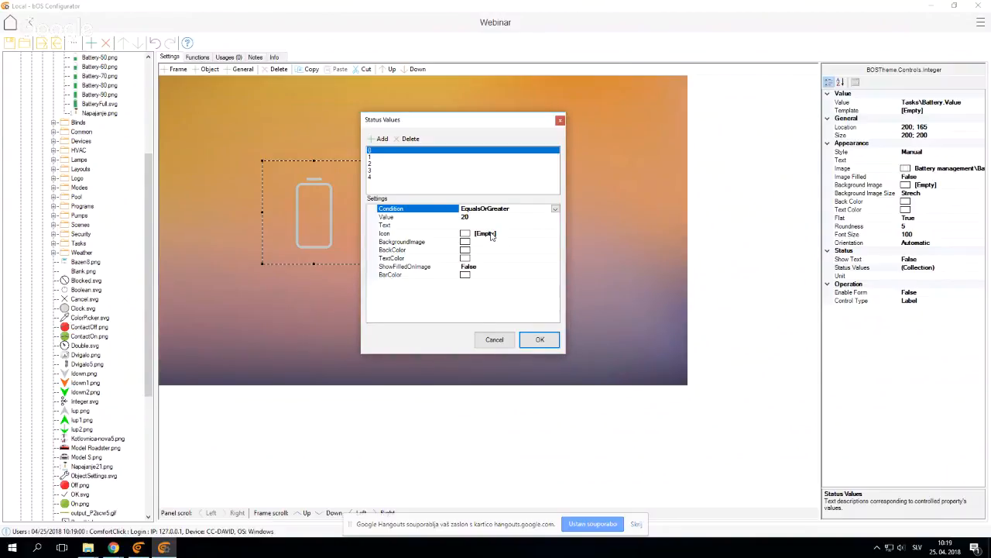
Assign Battery-20.png from the Battery management library folder as the icon of the first status value
left_click(414, 234)
left_click(555, 234)
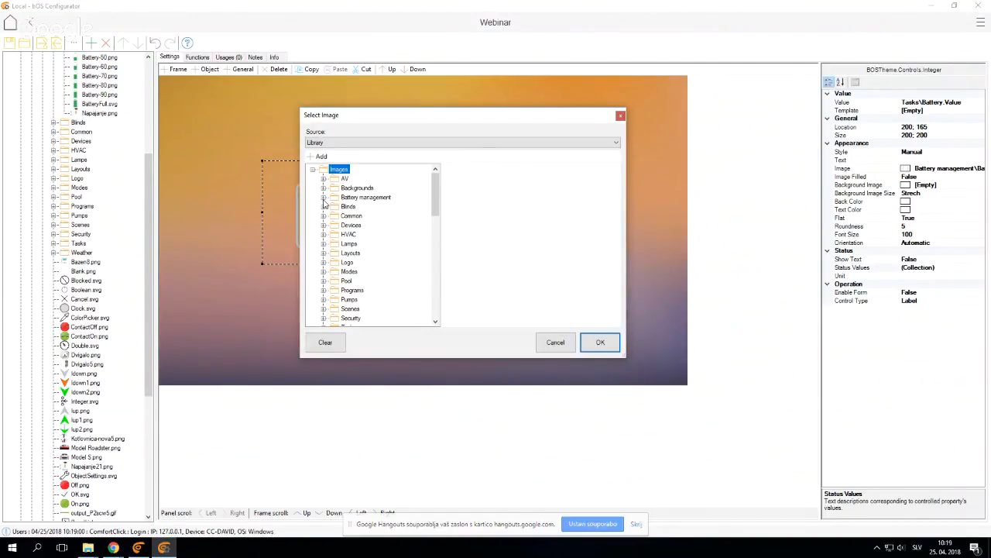
left_click(323, 198)
left_click_drag(383, 116, 279, 51)
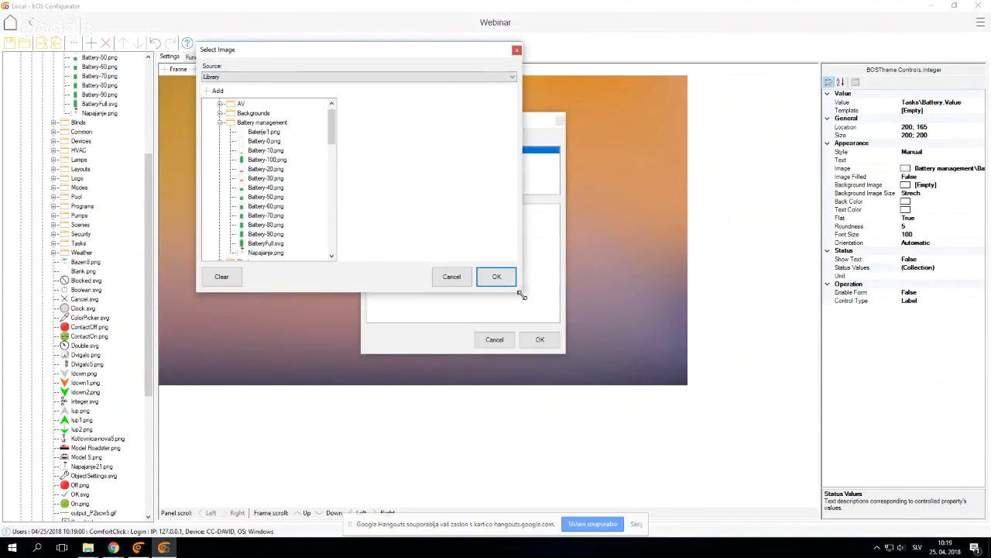
left_click_drag(521, 294, 739, 436)
left_click(272, 175)
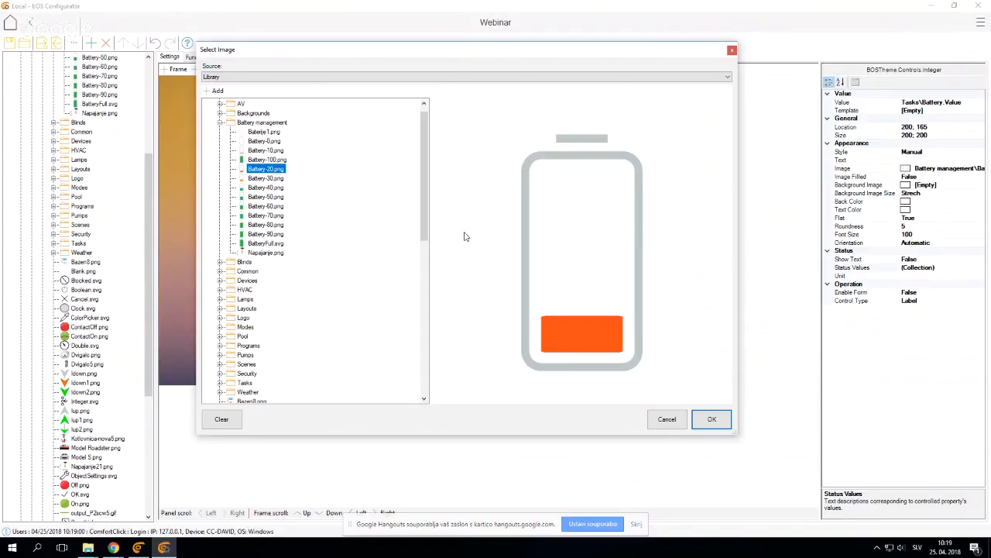
left_click(701, 419)
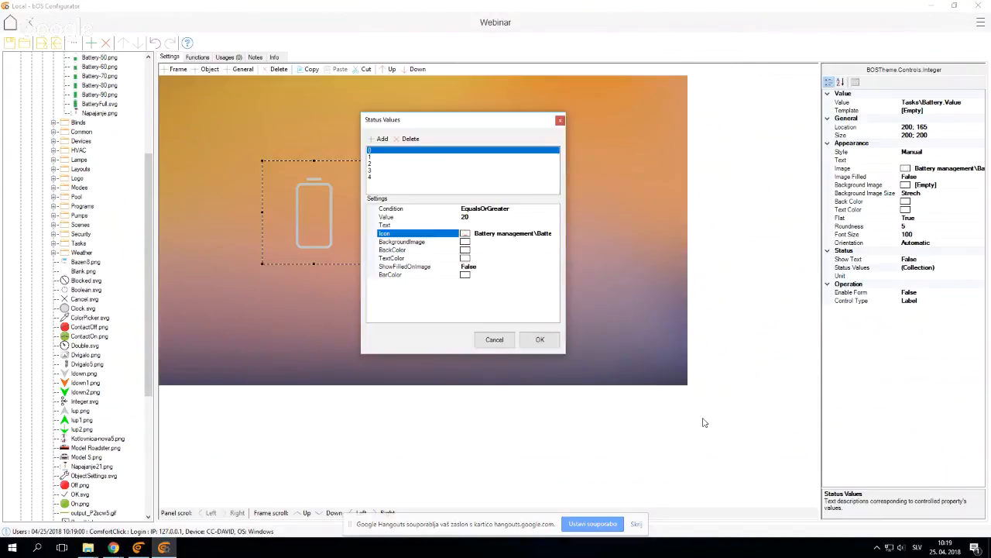
Set the second status value to 40 with the condition EqualsOrGreater
left_click(370, 156)
left_click(480, 217)
type("40")
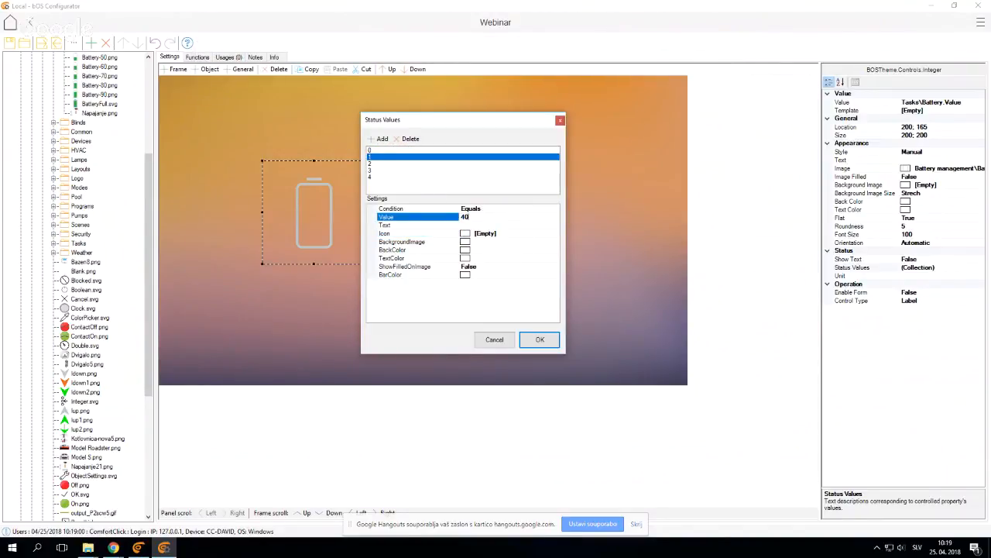
left_click(515, 209)
left_click(515, 209)
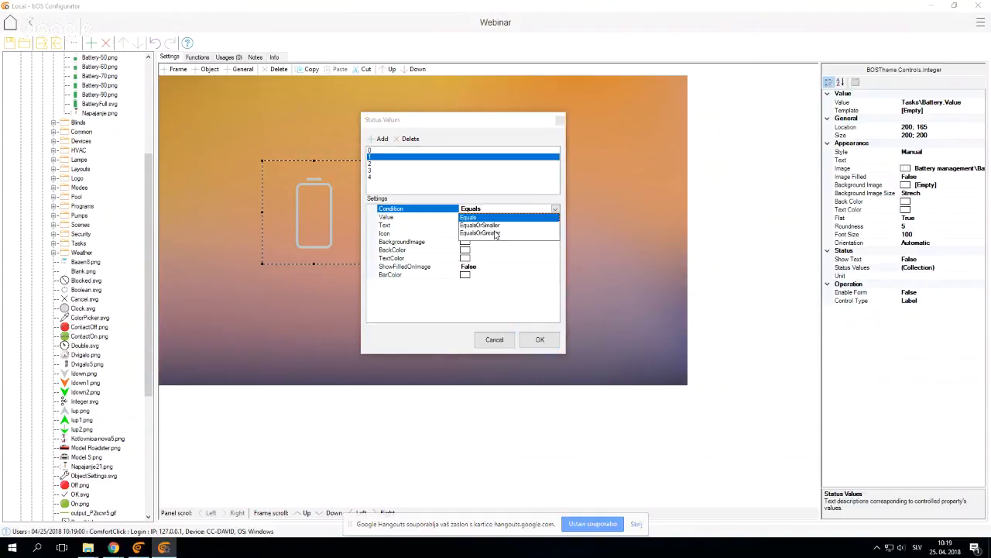
left_click(490, 229)
Assign Battery-40.png from the Battery management folder as the icon of the second status value
left_click(422, 234)
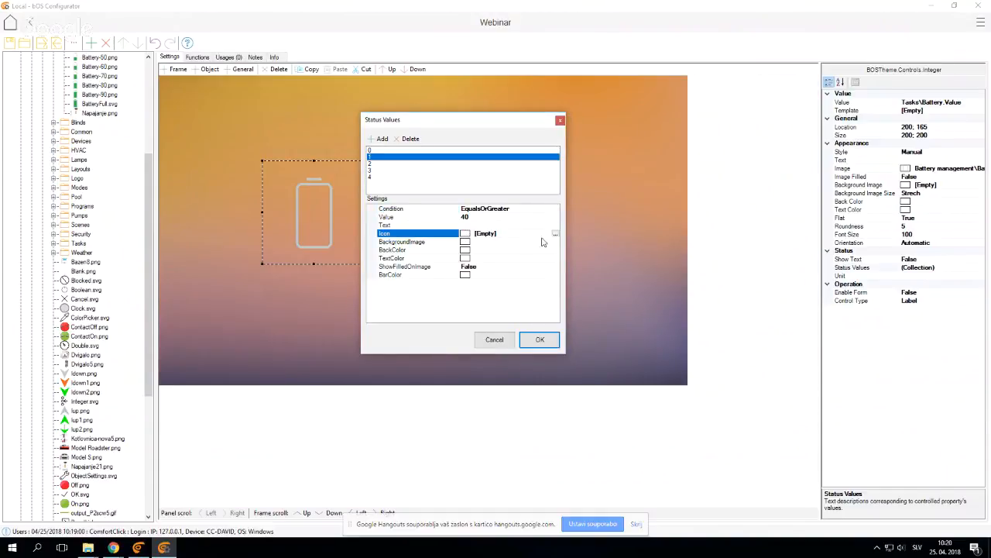
left_click(556, 234)
left_click_drag(418, 121, 371, 78)
left_click(271, 155)
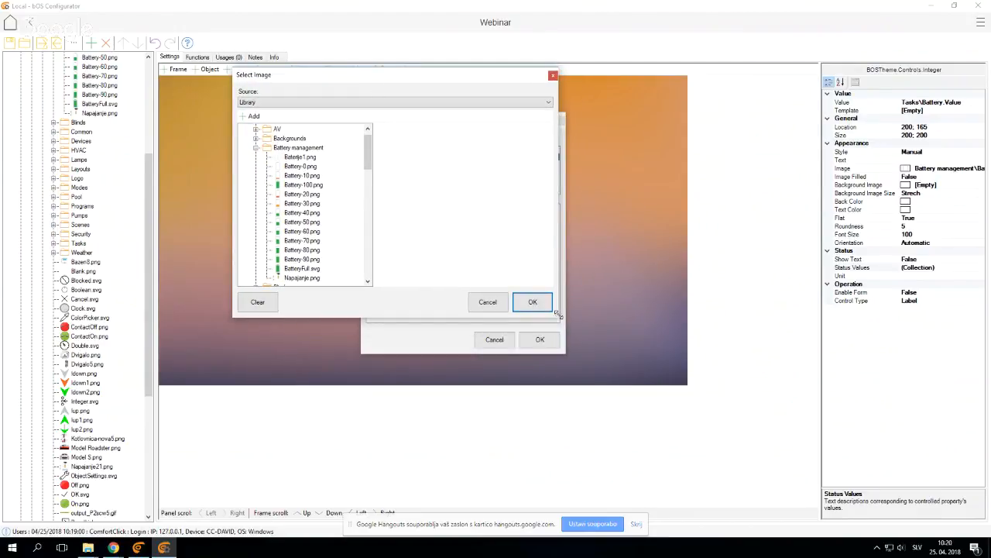
left_click_drag(557, 316, 648, 390)
left_click(302, 212)
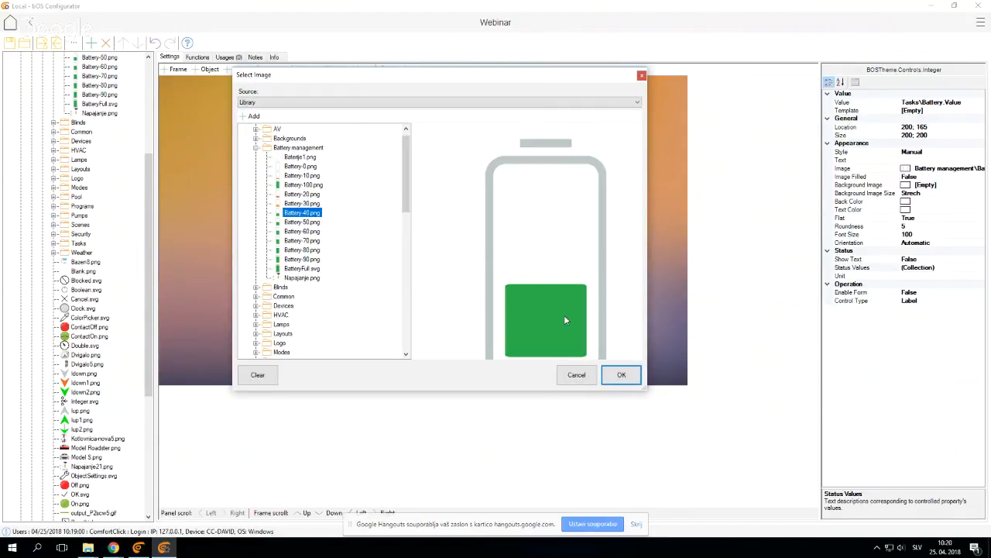
left_click(623, 375)
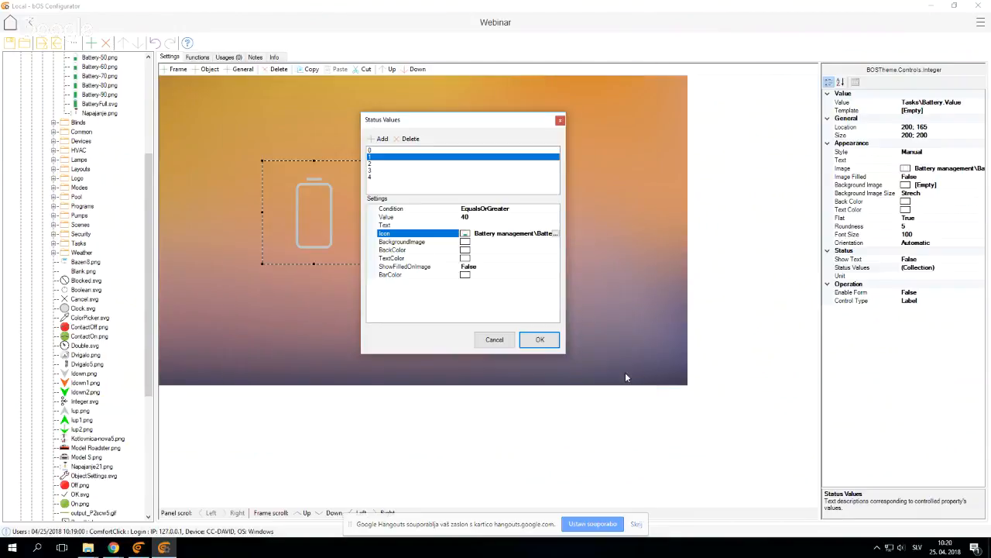
Set the third status value to 60 with the condition EqualsOrGreater
left_click(372, 163)
type("60")
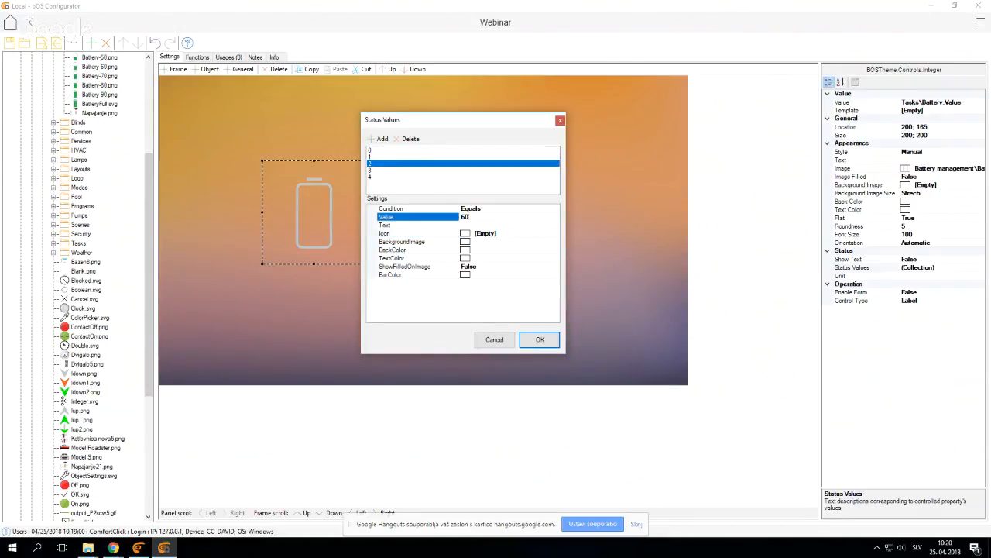
left_click(485, 209)
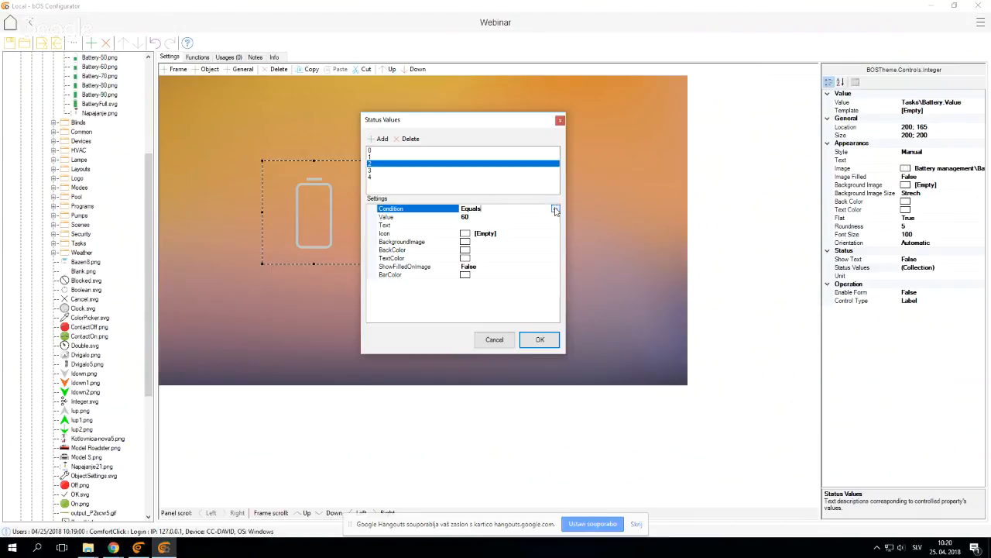
left_click(485, 209)
left_click(495, 233)
Assign Battery-60.png from the Battery management folder as the icon of the third status value
left_click(494, 234)
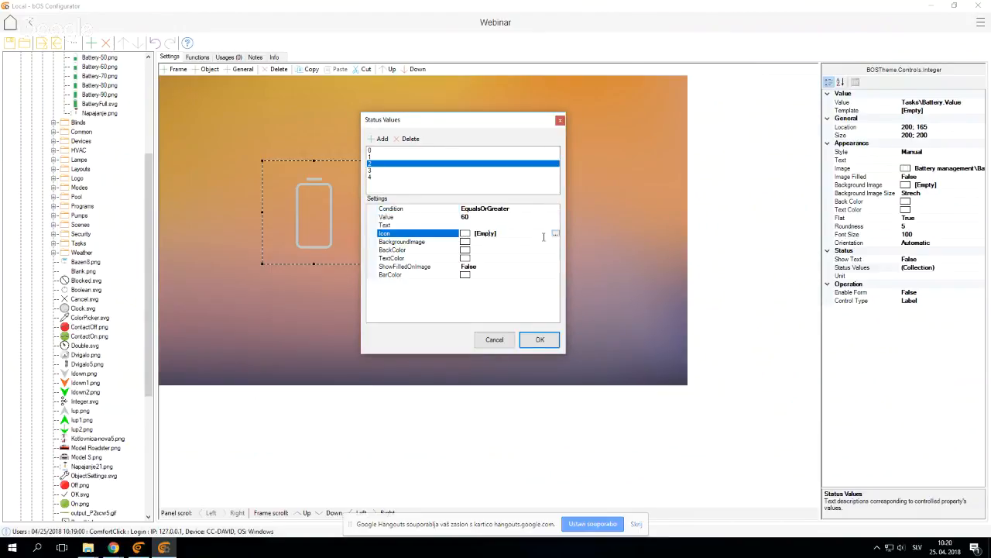
left_click(556, 233)
left_click(325, 197)
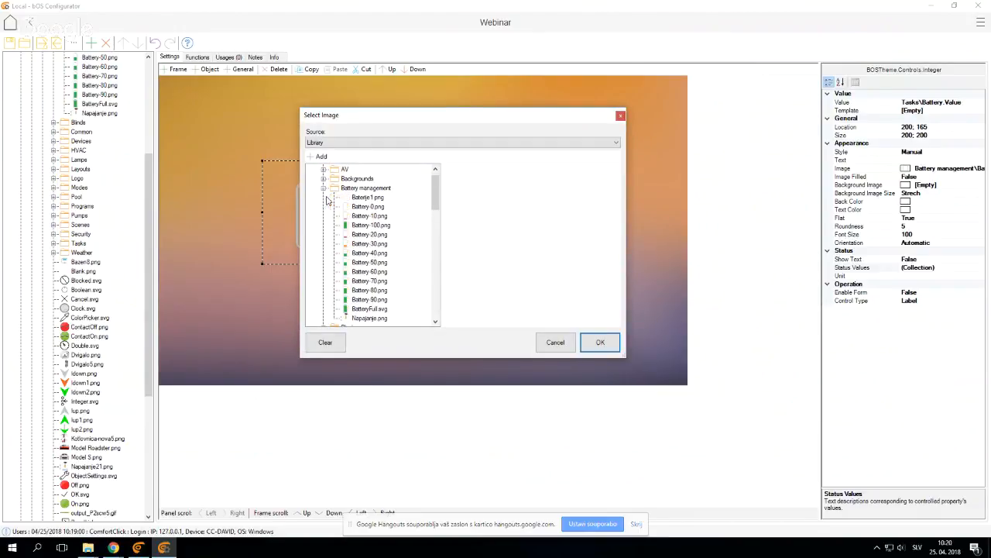
left_click(369, 271)
left_click(599, 343)
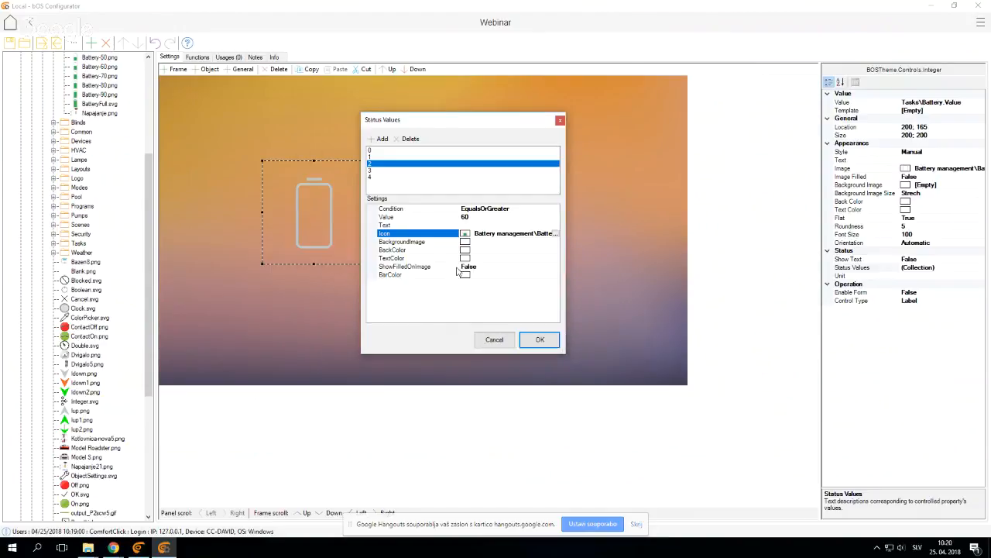
Set the fourth status value to 80 with the condition EqualsOrGreater
left_click(380, 171)
left_click(480, 217)
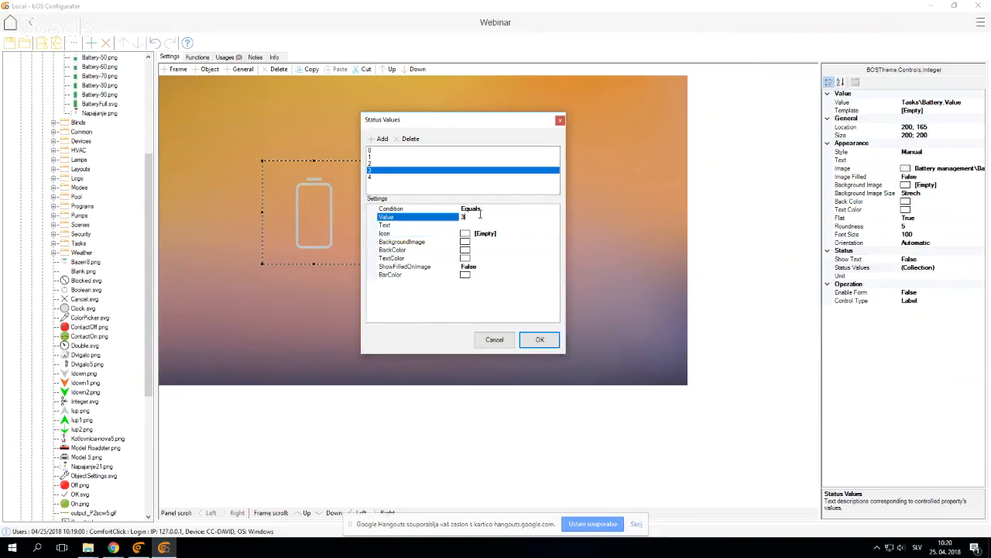
type("80")
left_click(480, 209)
left_click(555, 208)
left_click(500, 229)
Assign Battery-80.png from the Battery management folder as the icon of the fourth status value
left_click(496, 235)
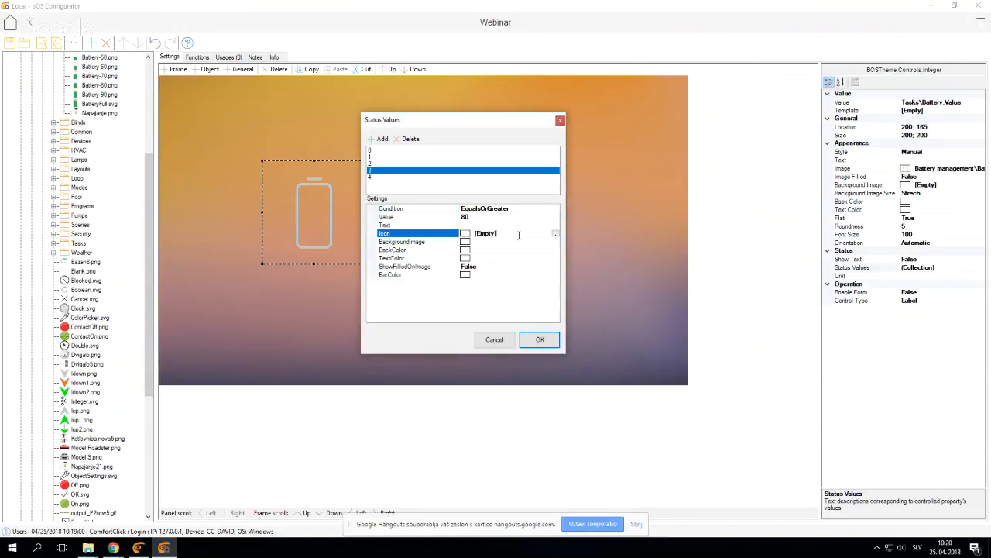
left_click(555, 234)
left_click(323, 198)
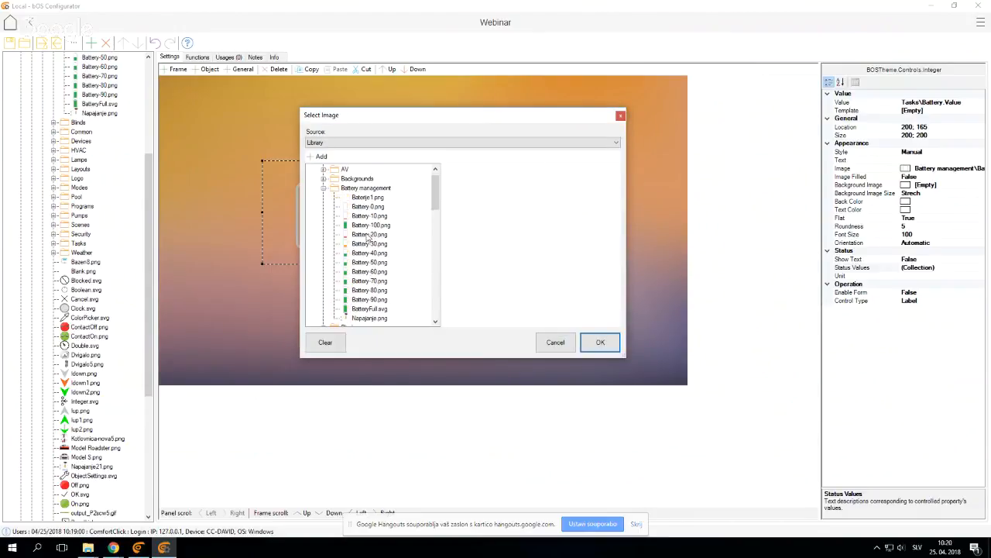
left_click(377, 290)
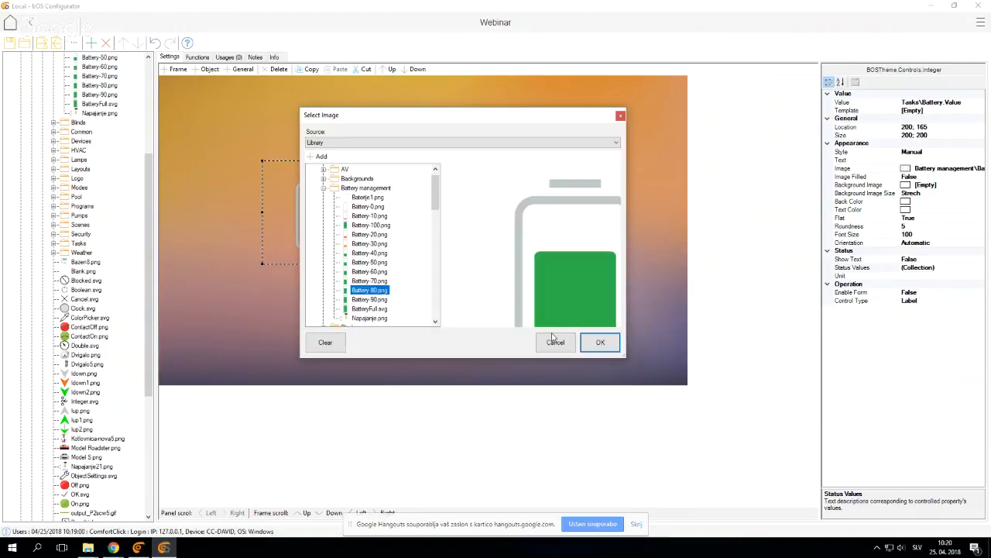
left_click(600, 342)
Set the last status value to 100 with the icon Battery-100.png from the Battery management folder, and apply the status values
left_click(372, 178)
left_click(467, 218)
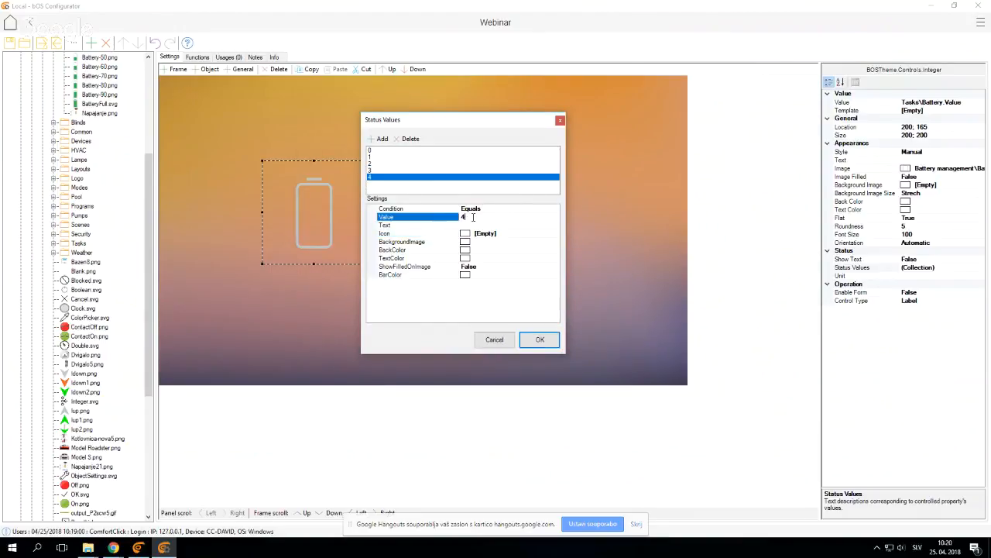
type("100")
left_click(556, 233)
left_click(556, 233)
left_click(325, 193)
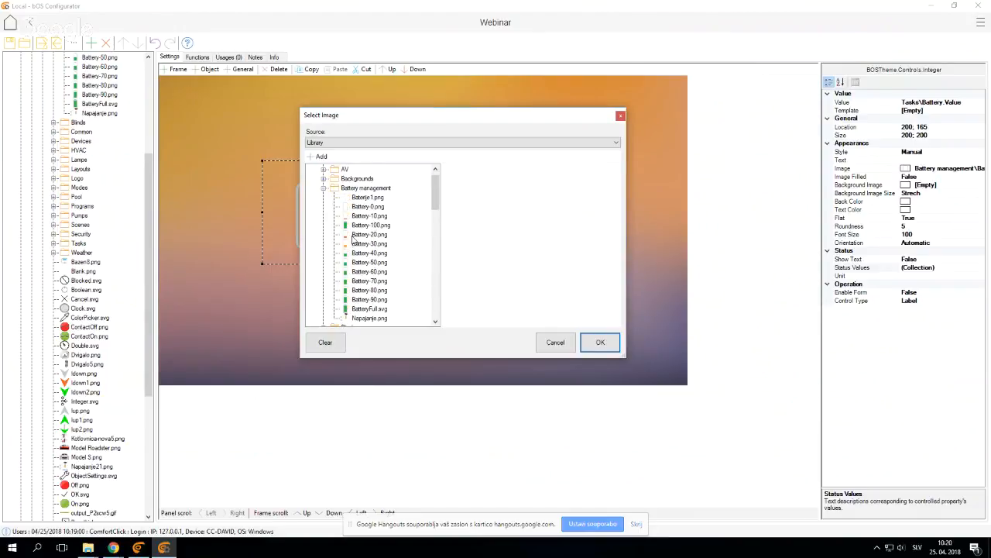
left_click(374, 226)
left_click_drag(617, 351, 711, 405)
left_click(687, 388)
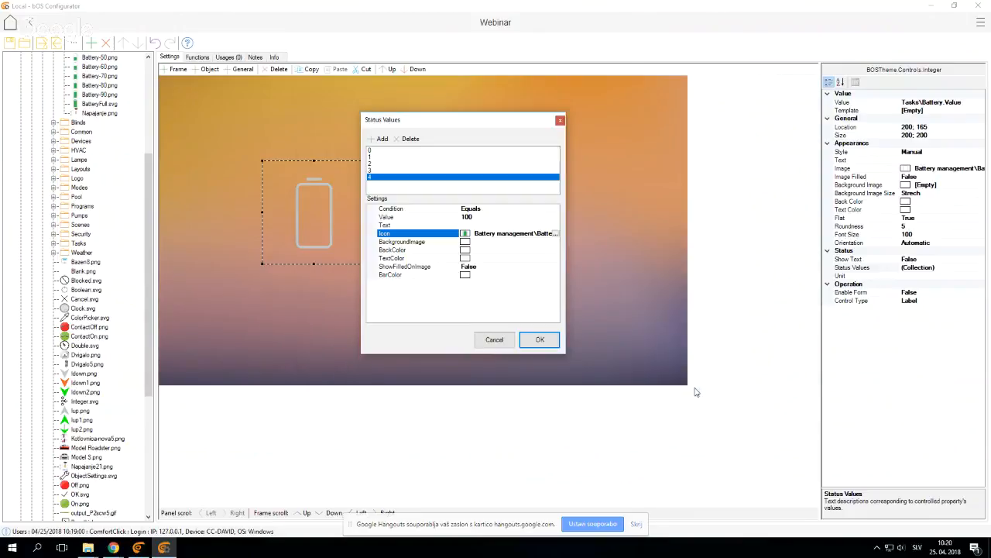
left_click(545, 342)
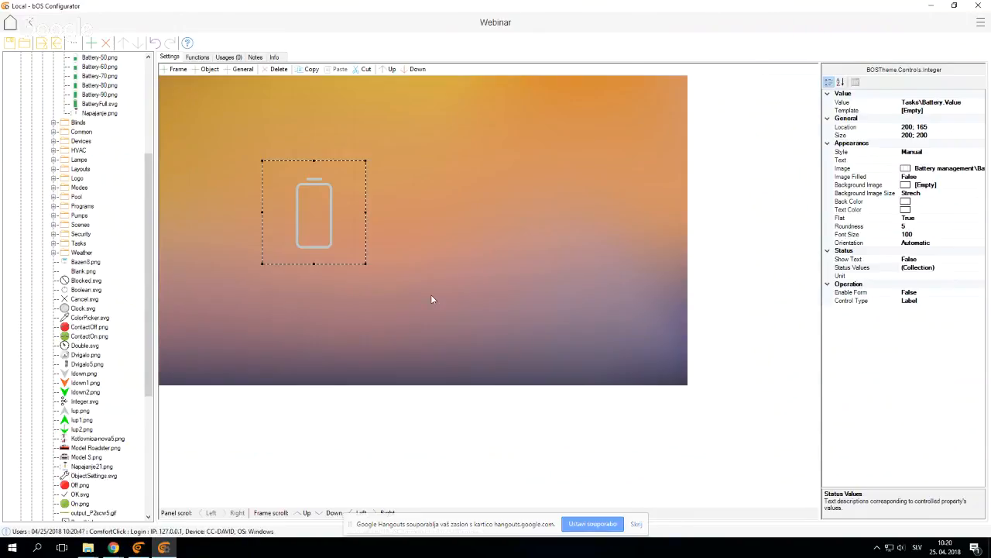
Set the template of the Battery task's value to Setpoint
scroll(130, 313, "up", 6)
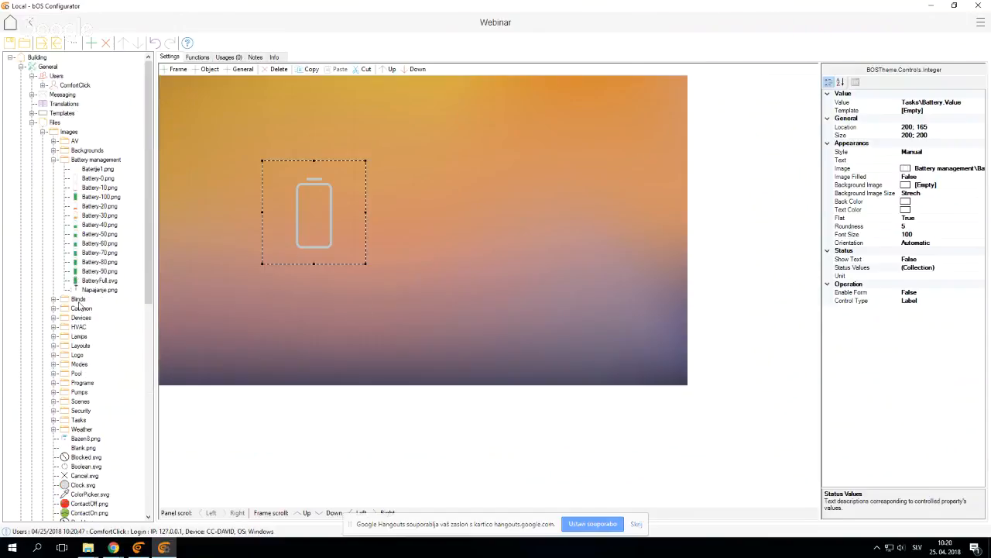
left_click(32, 122)
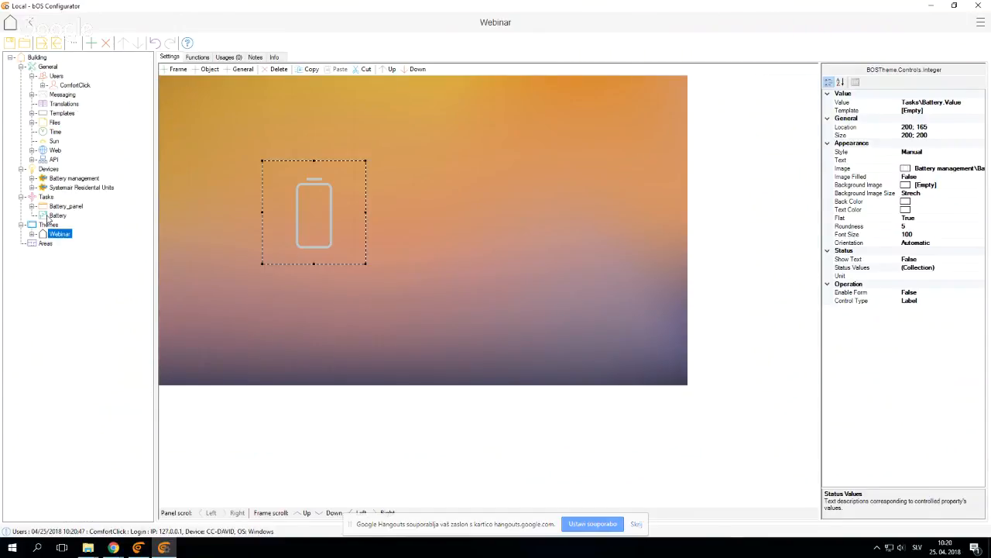
left_click(57, 216)
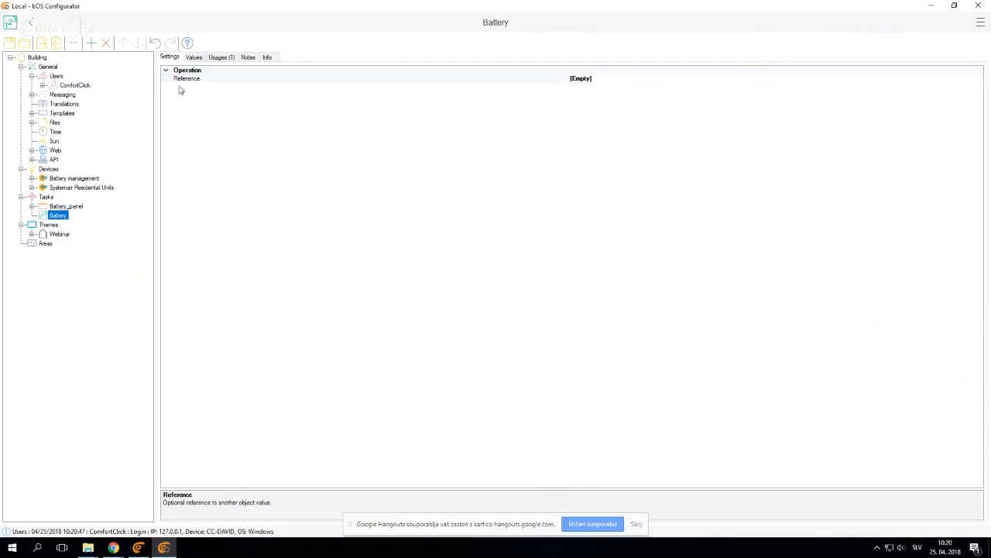
left_click(194, 57)
left_click(827, 81)
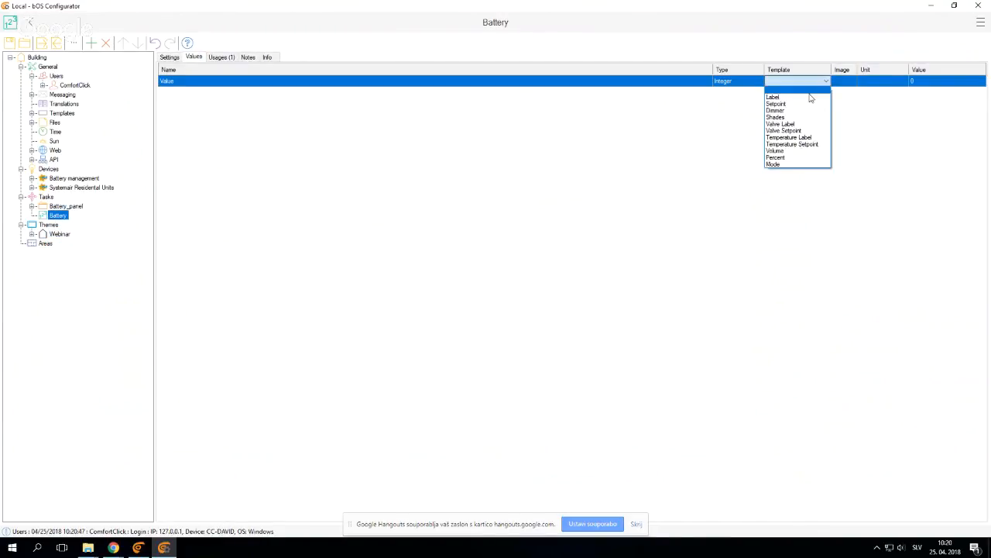
left_click(796, 104)
Add a Battery value control to the Webinar panel beside the battery icon and size it to about 165 by 160
left_click(58, 232)
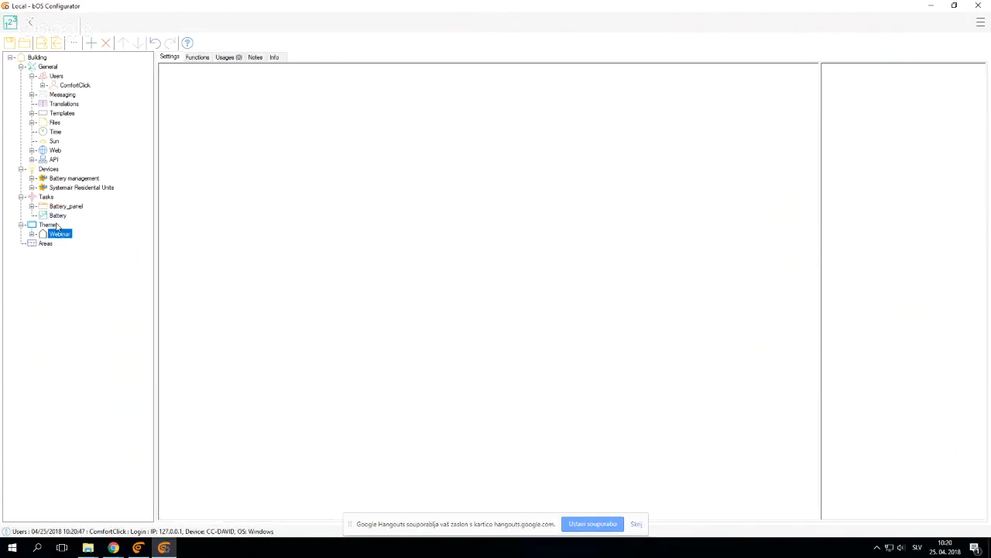
double_click(529, 206)
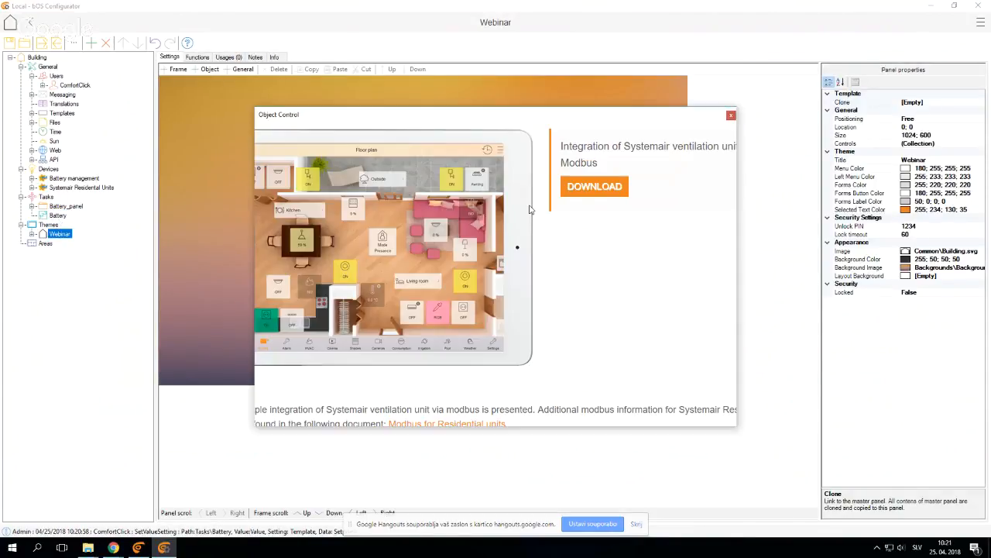
mouse_move(543, 226)
left_mouse_down()
mouse_move(474, 173)
mouse_move(544, 233)
left_mouse_up()
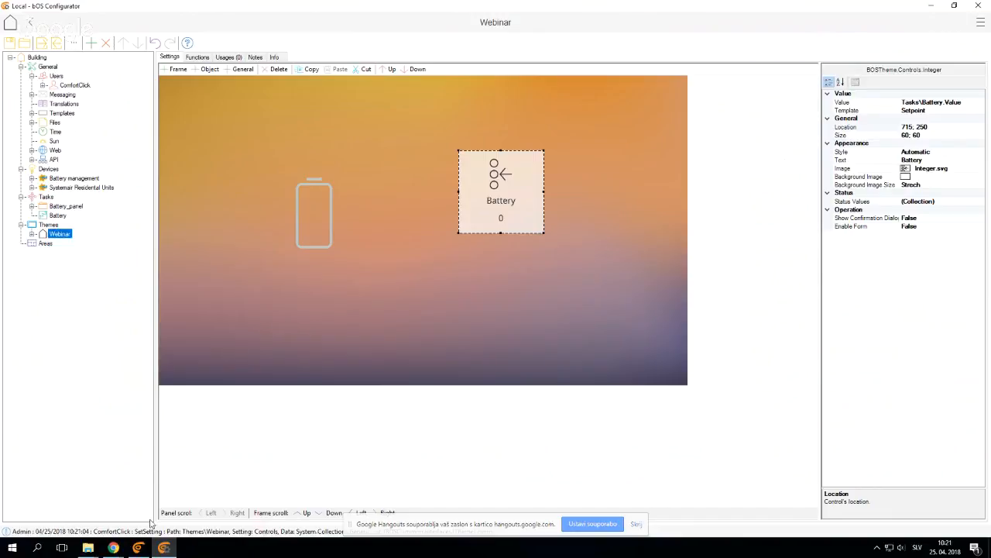
Switch to bOS Client and raise the Battery value to 20 in increments of 10
left_click(138, 547)
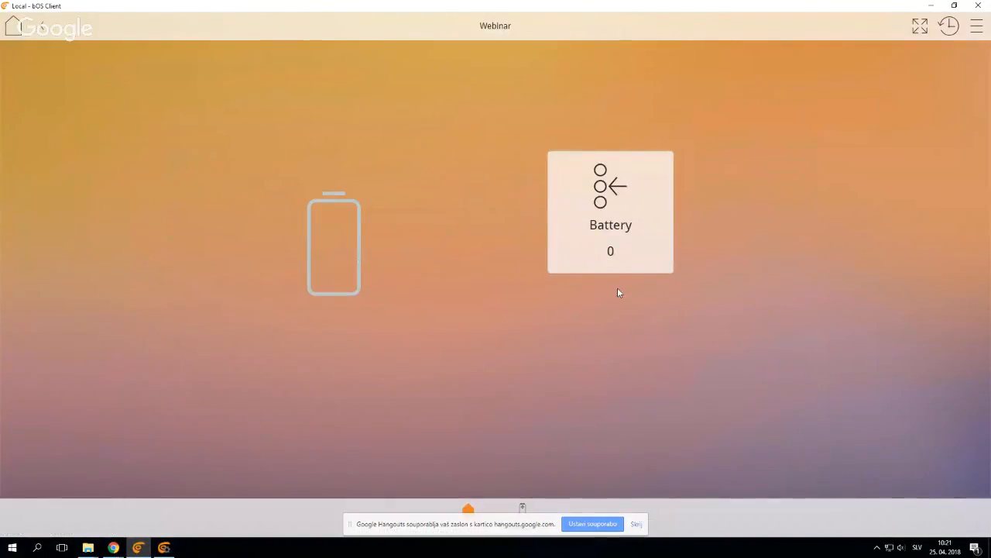
left_click(617, 251)
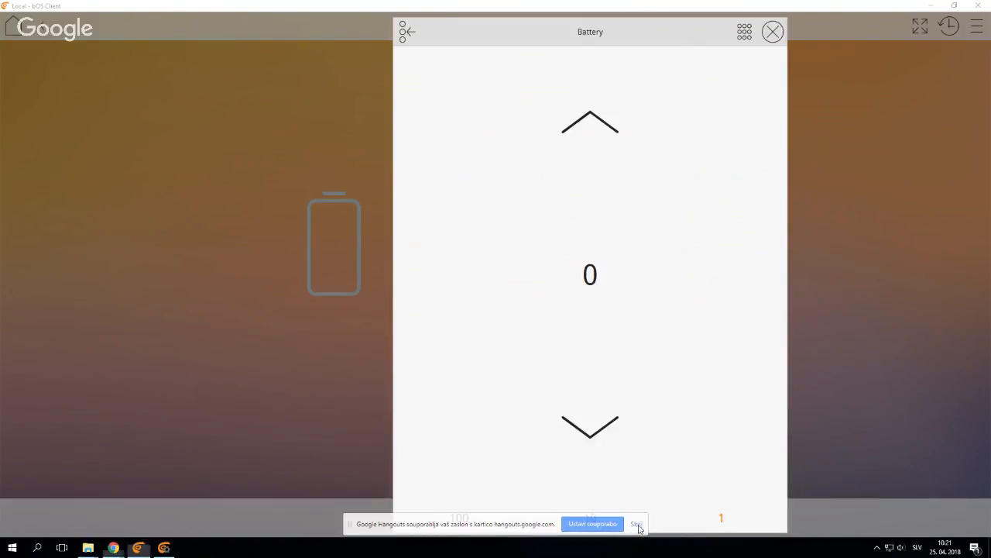
left_click(636, 524)
left_click(596, 519)
double_click(610, 118)
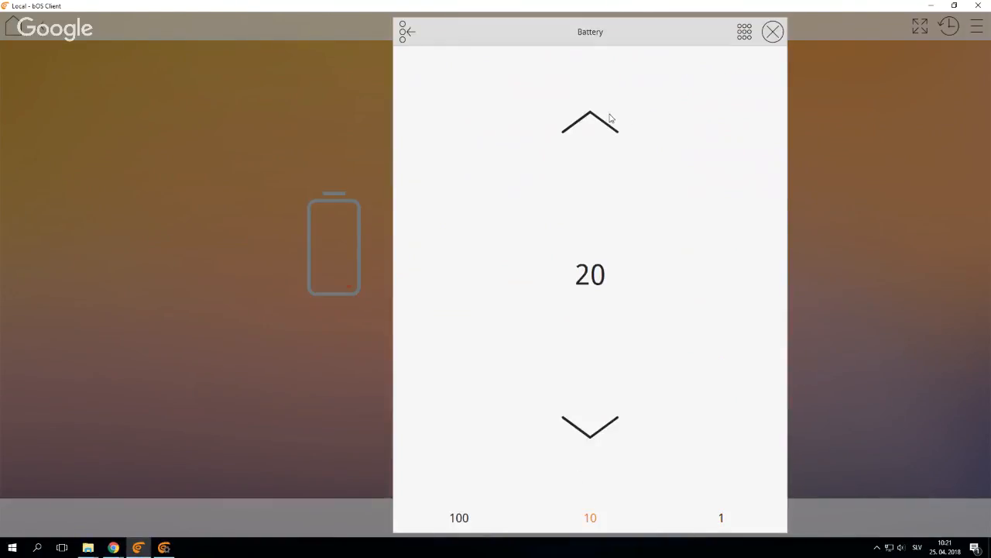
left_click(346, 387)
Raise the Battery value to 40 and return to the Webinar page
left_click(629, 244)
double_click(610, 129)
left_click(288, 420)
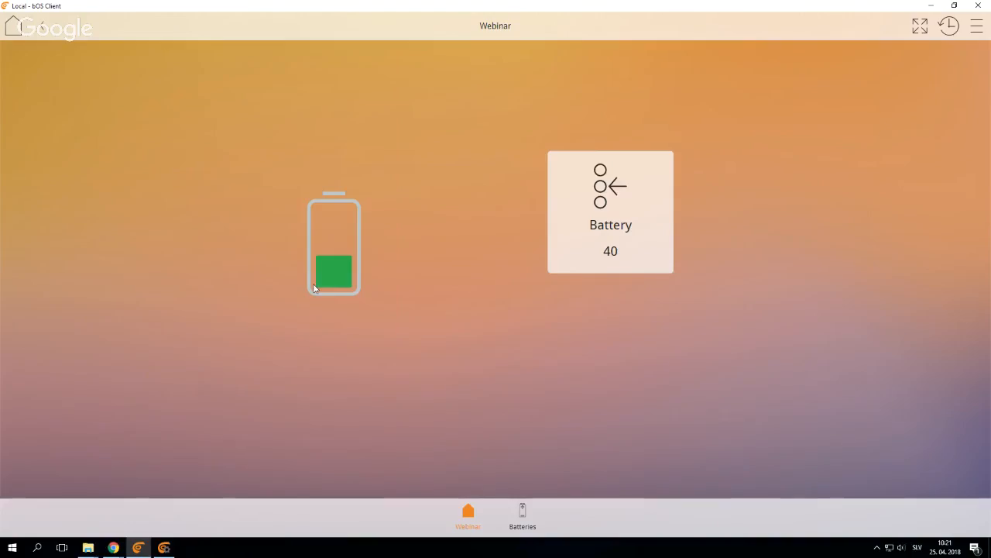
Raise the Battery value to 100 in increments of 10 and close its control form
left_click(566, 246)
left_click(591, 120)
left_click(590, 120)
left_click(592, 119)
left_click(592, 118)
left_click(590, 132)
left_click(590, 132)
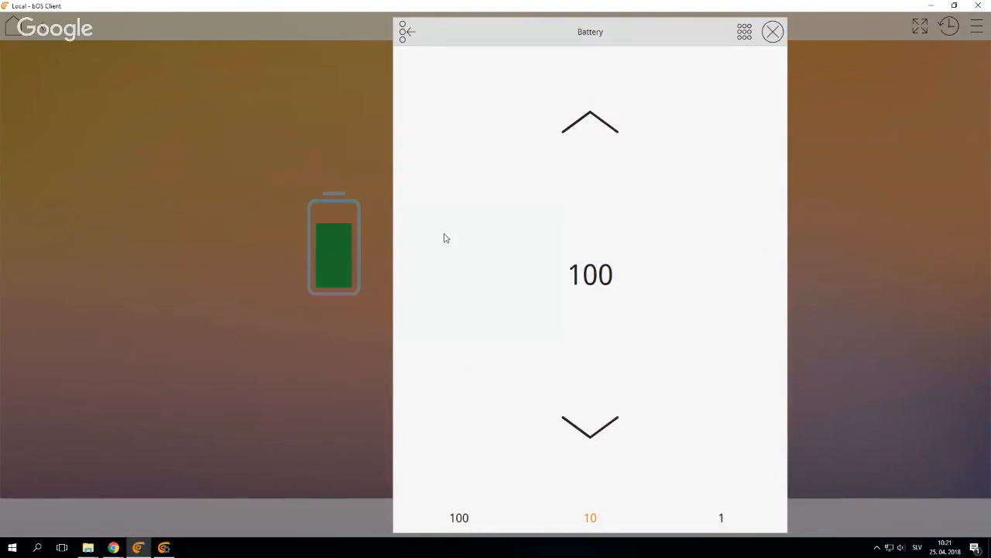
left_click(312, 405)
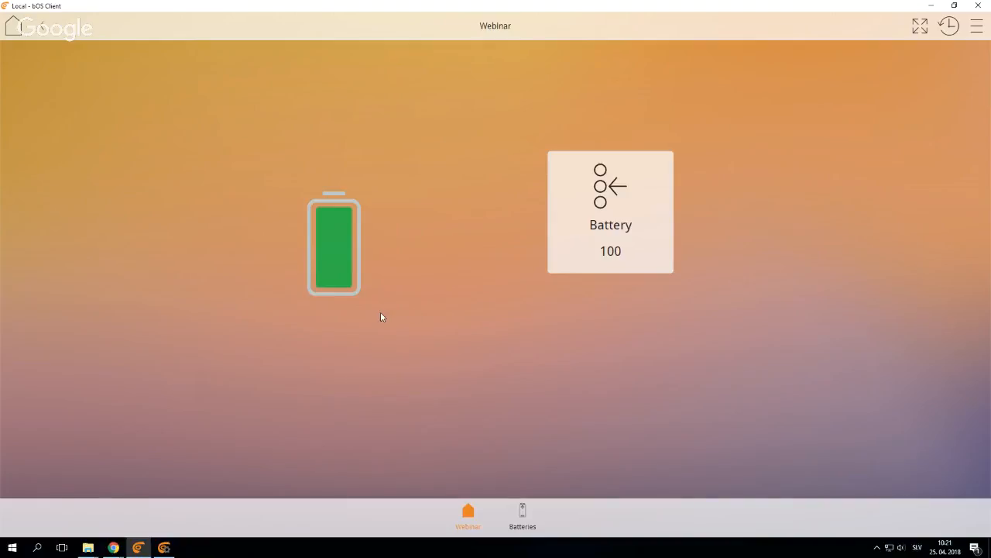
Switch to bOS Configurator and review the battery icon control's status values
left_click(164, 548)
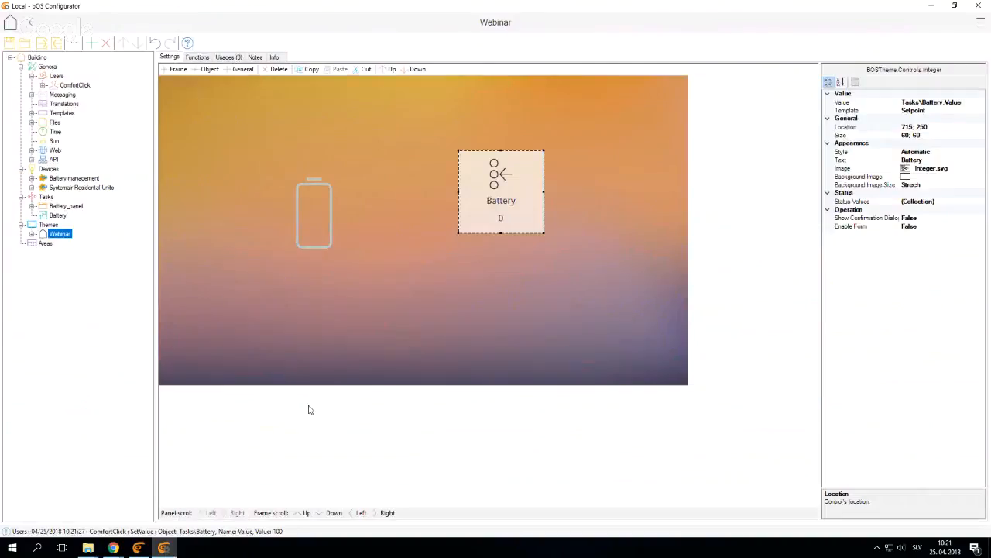
left_click(309, 235)
left_click(885, 267)
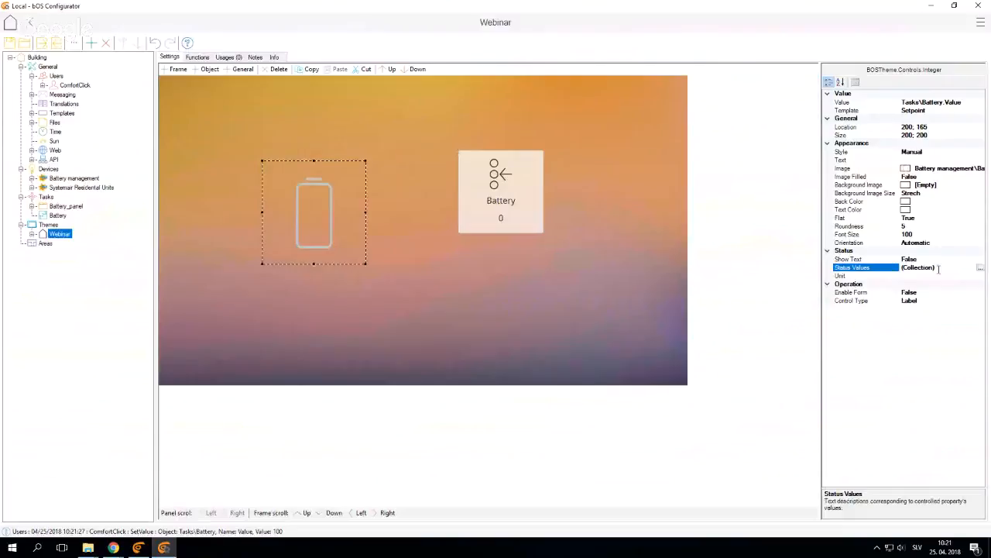
left_click(979, 268)
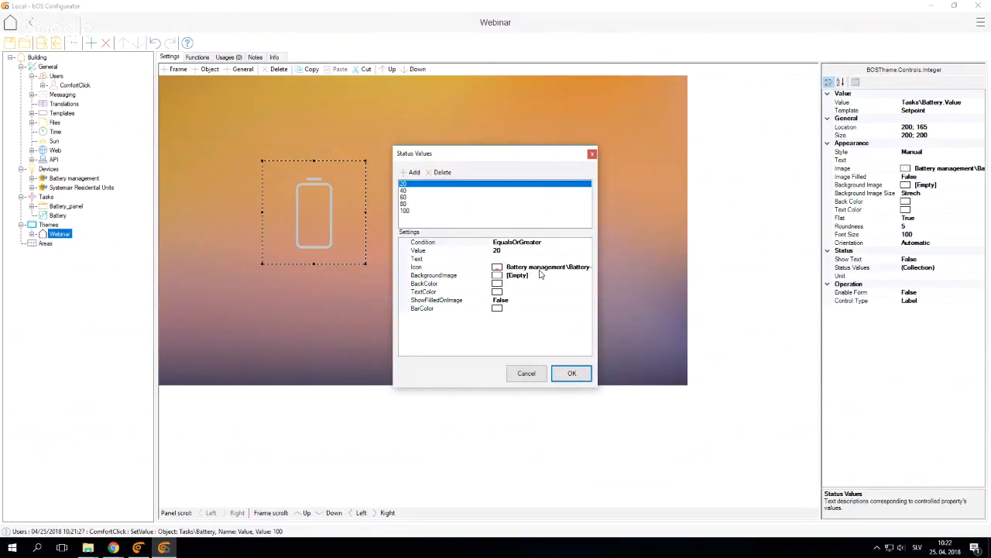
left_click(527, 373)
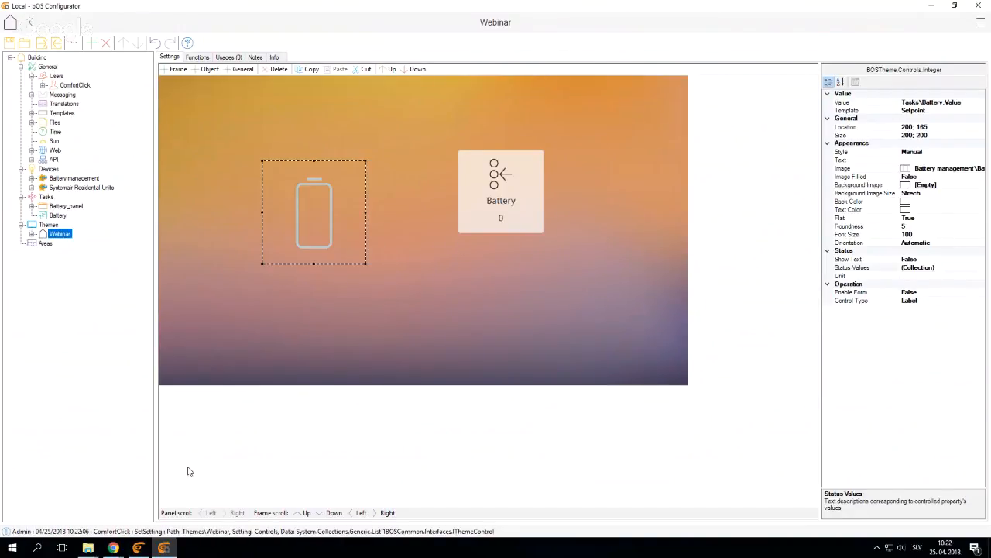
Switch to bOS Client and view the Batteries page
left_click(138, 547)
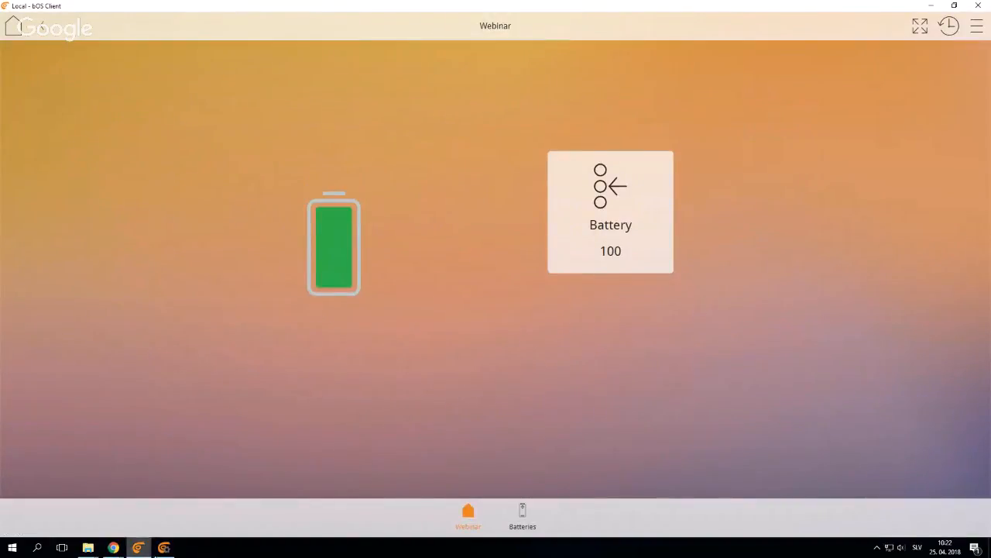
left_click(141, 548)
left_click(32, 114)
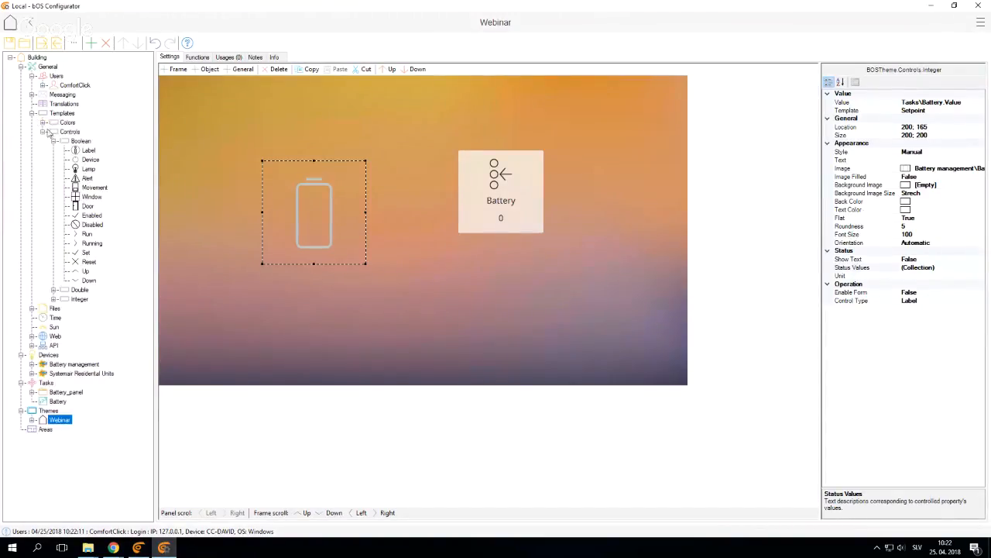
left_click(138, 548)
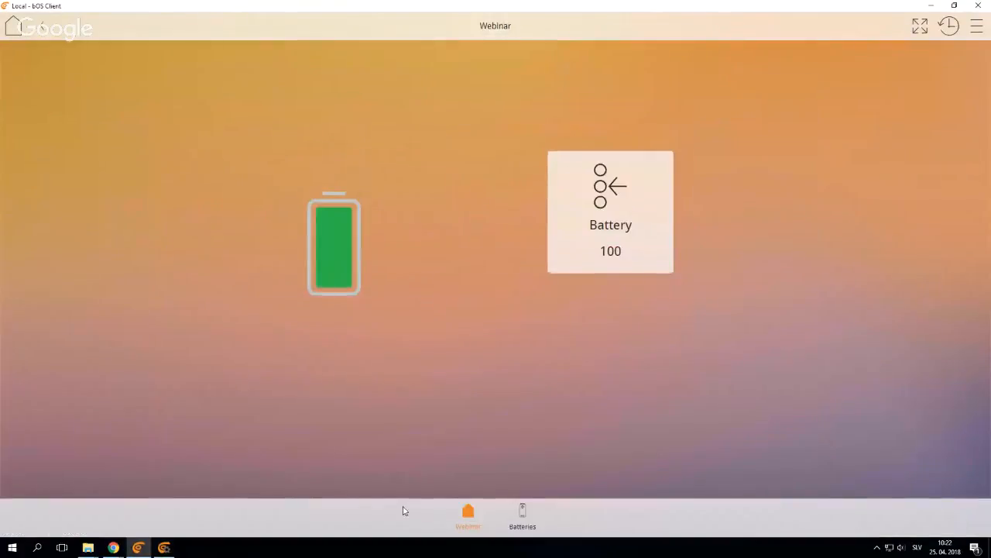
left_click(521, 515)
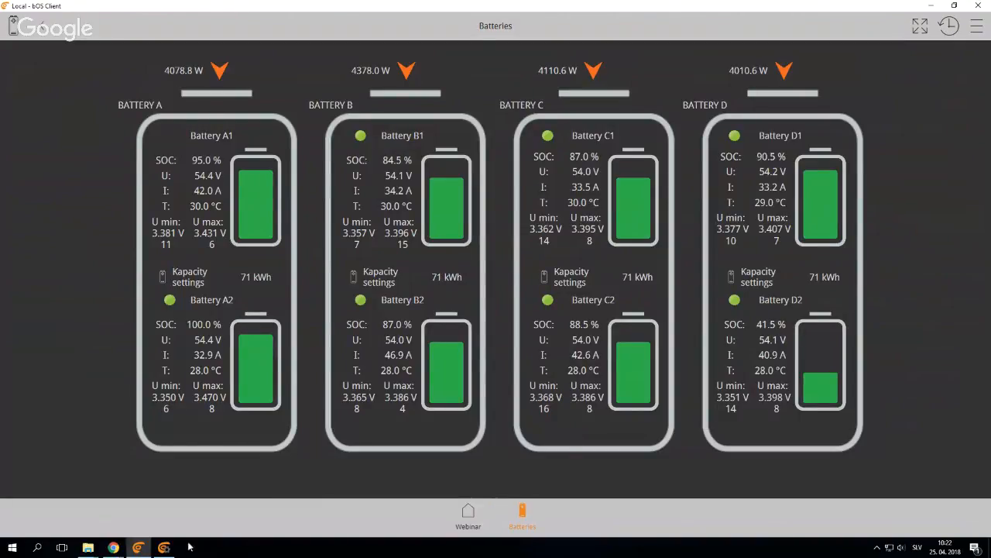
View Baterije1.png in bOS Configurator's Battery management folder and compare it with the Batteries page in bOS Client
left_click(164, 546)
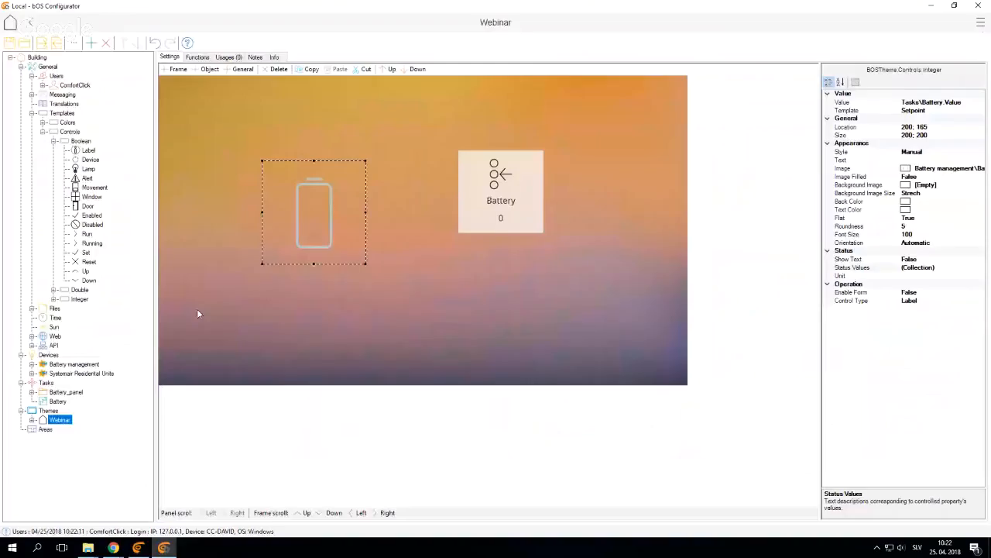
left_click(32, 309)
left_click(95, 105)
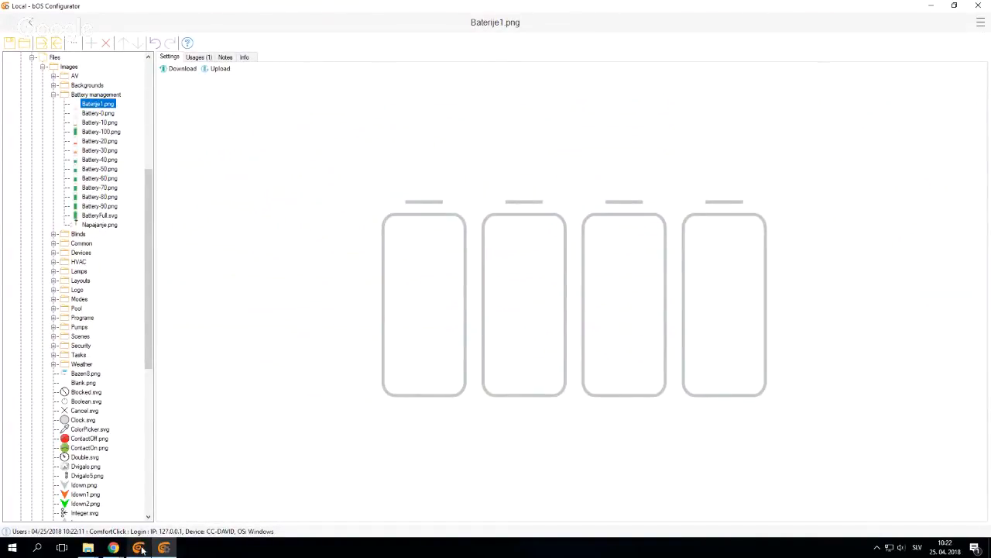
mouse_move(142, 548)
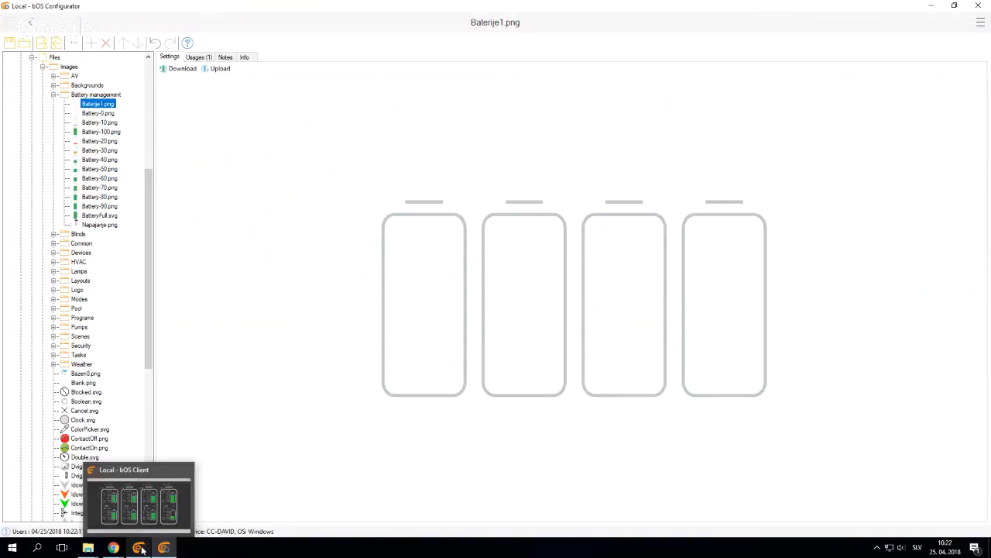
left_click(142, 549)
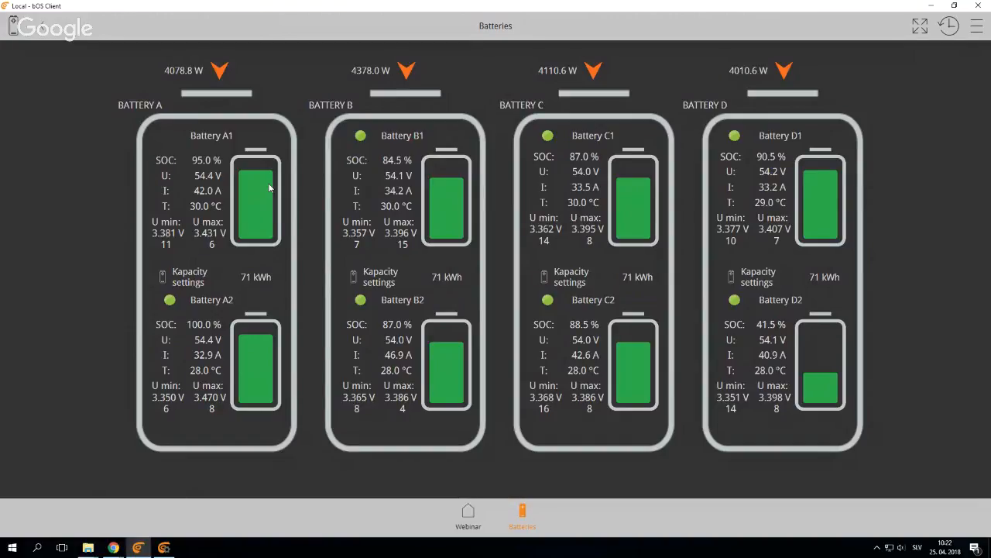
Return to bOS Configurator and move the Battery setpoint control on the Webinar panel to location 600; 210
key("alt+Tab")
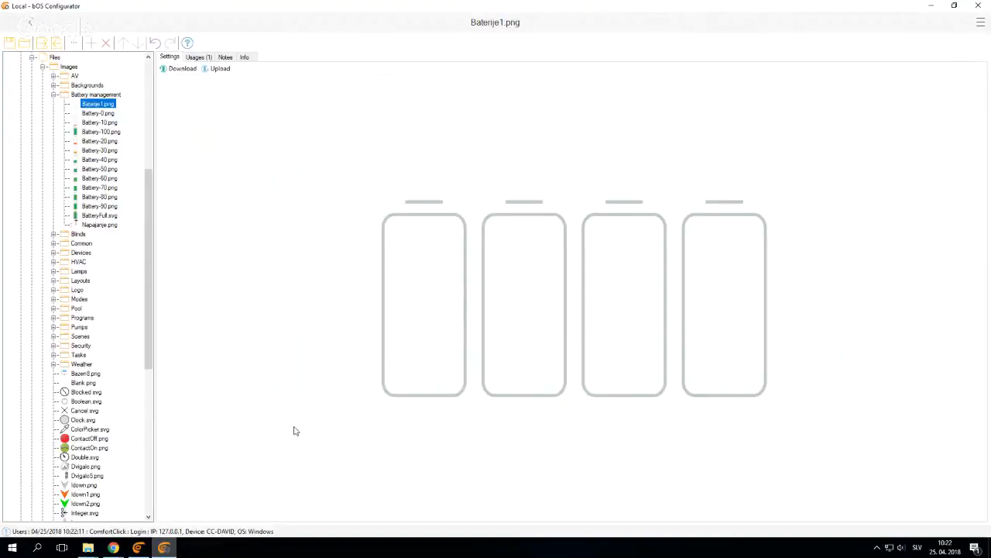
scroll(68, 475, "down", 10)
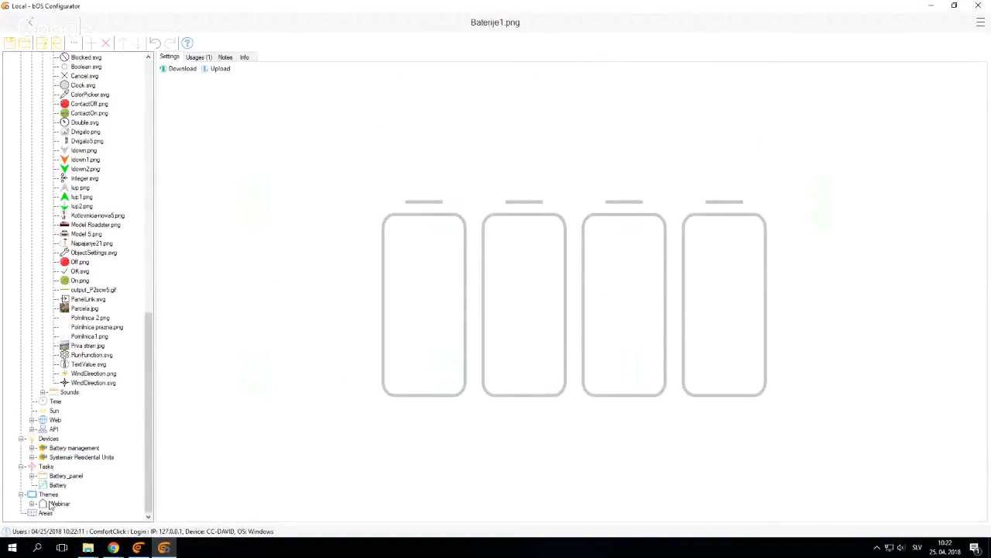
left_click(54, 503)
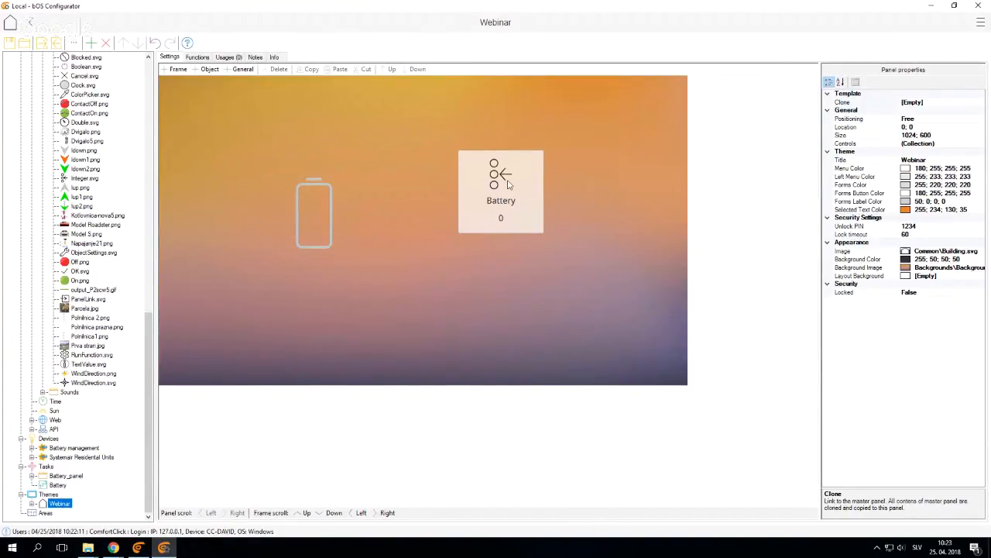
left_click_drag(513, 204, 523, 240)
left_click(528, 291)
left_click(526, 259)
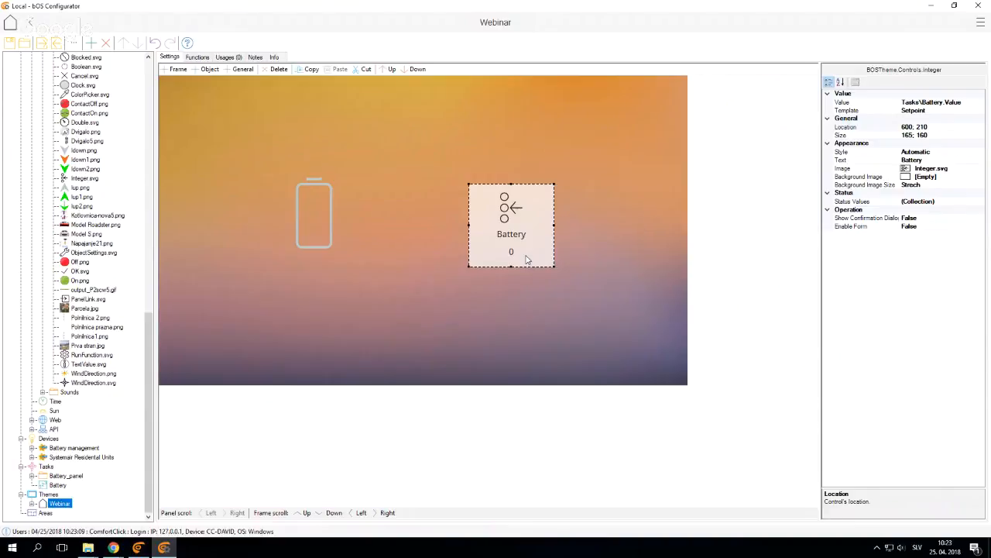
Collapse the Files and Templates branches of the project tree
scroll(34, 307, "up", 20)
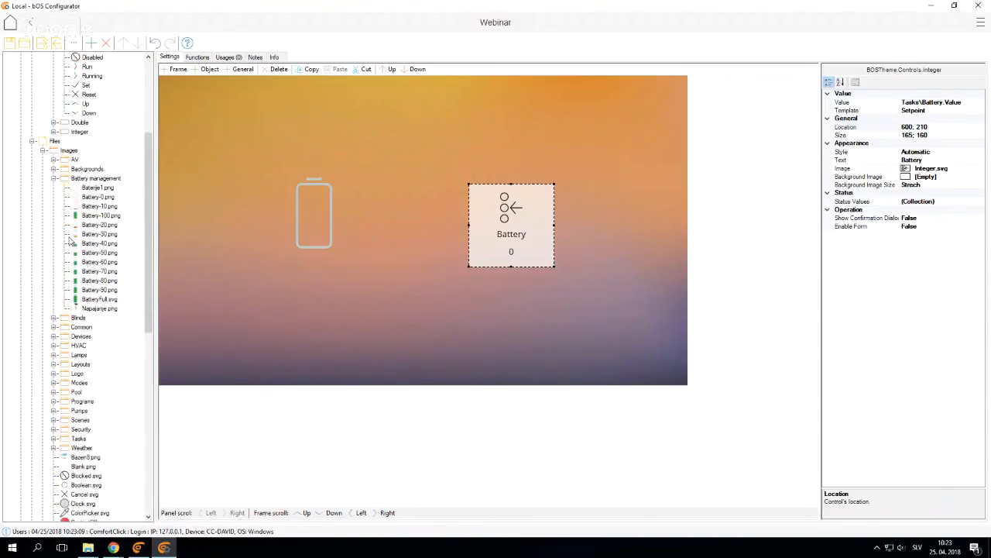
left_click(32, 307)
left_click(32, 113)
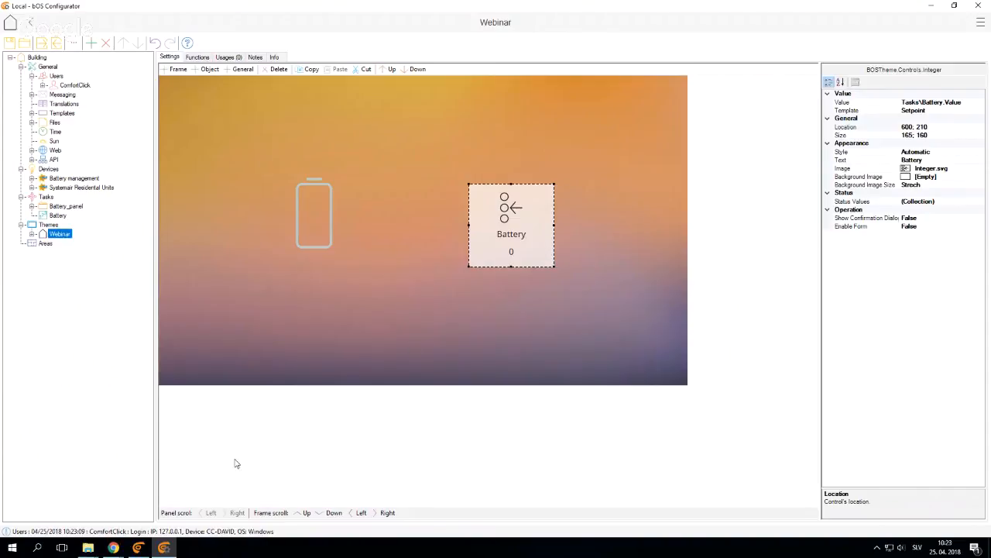
Switch to bOS Client's Webinar page and lower the Battery value to 70 in increments of 10
left_click(138, 547)
left_click(468, 514)
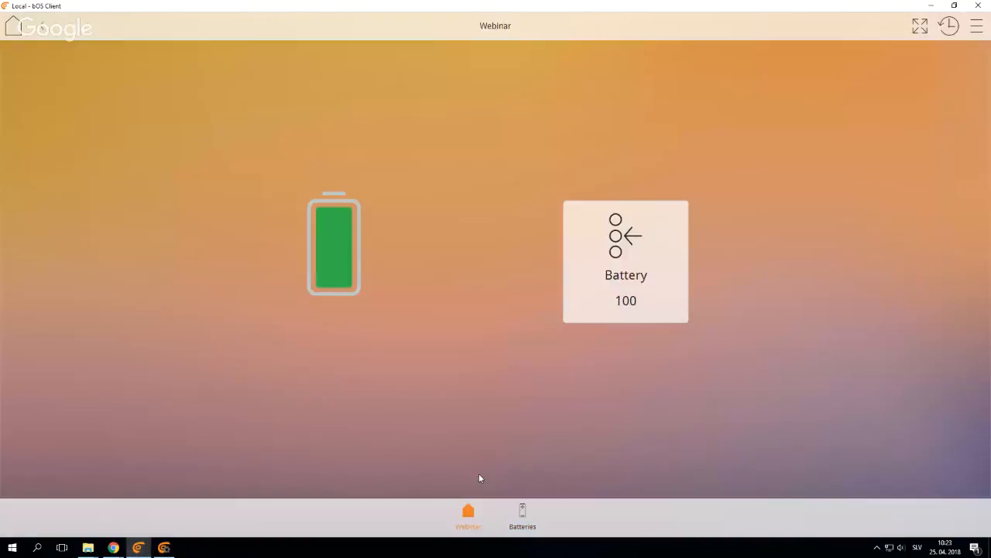
left_click(617, 288)
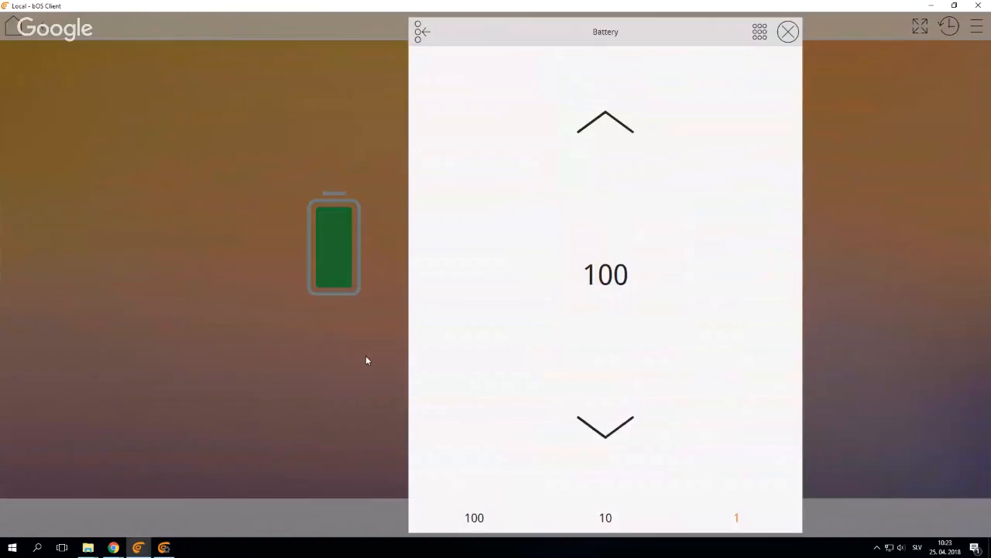
left_click(367, 359)
left_click(586, 307)
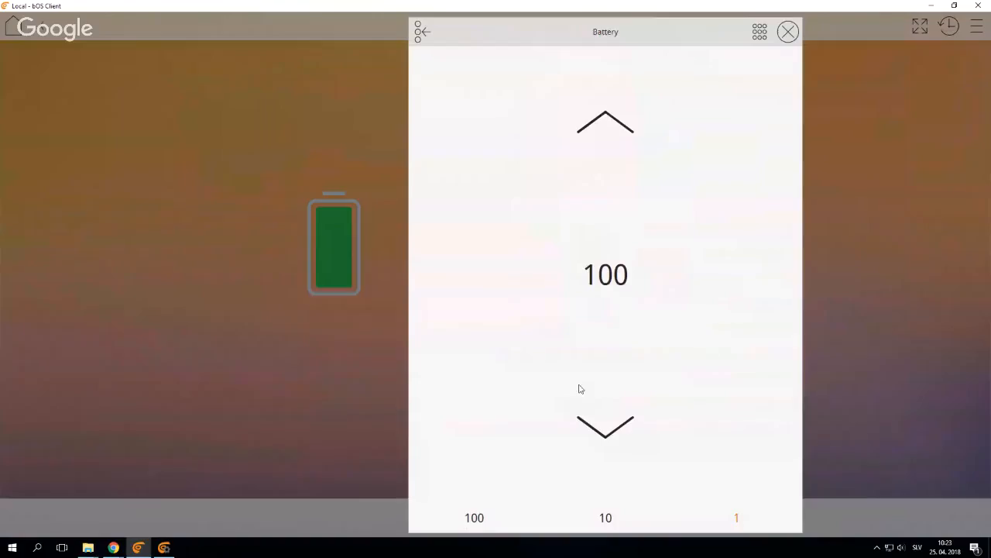
left_click(606, 518)
left_click(608, 427)
left_click(609, 427)
left_click(608, 427)
left_click(355, 426)
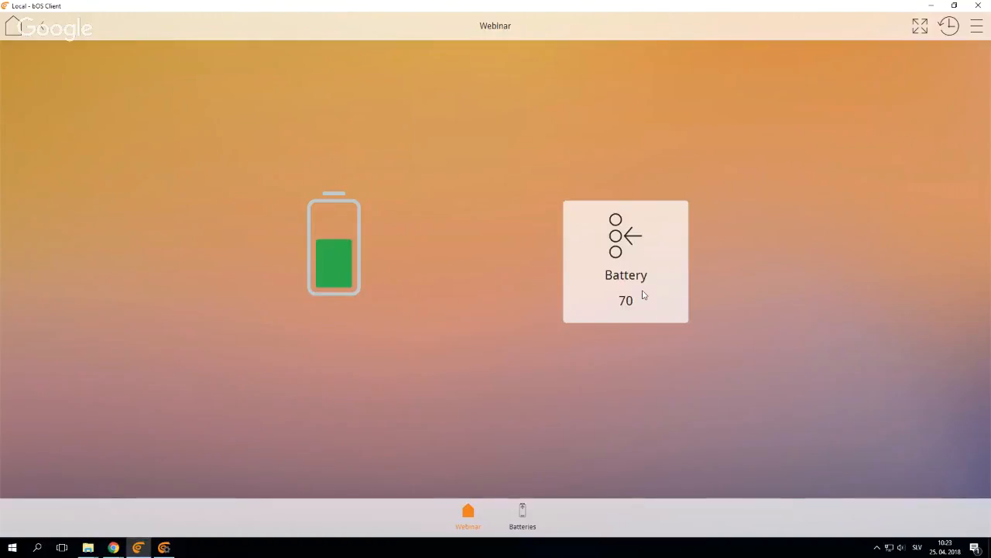
Switch to bOS Configurator and add a panel named Form_panel to Tasks
left_click(164, 548)
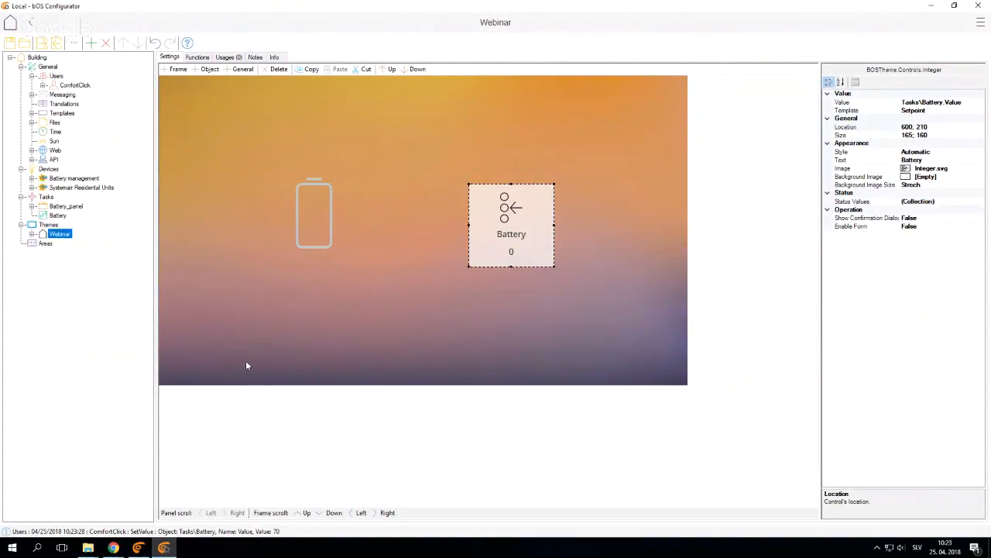
left_click(46, 198)
right_click(47, 198)
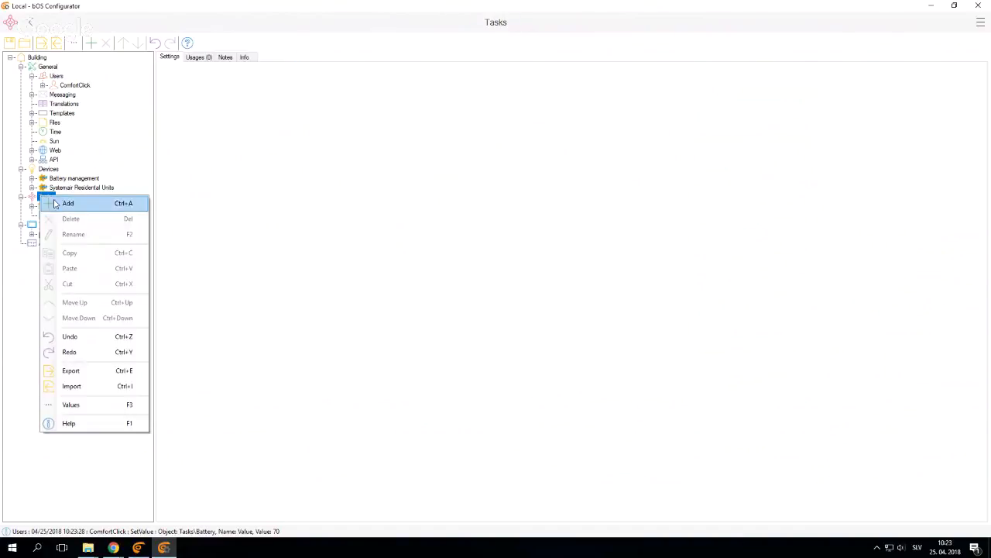
left_click(55, 203)
left_click(391, 323)
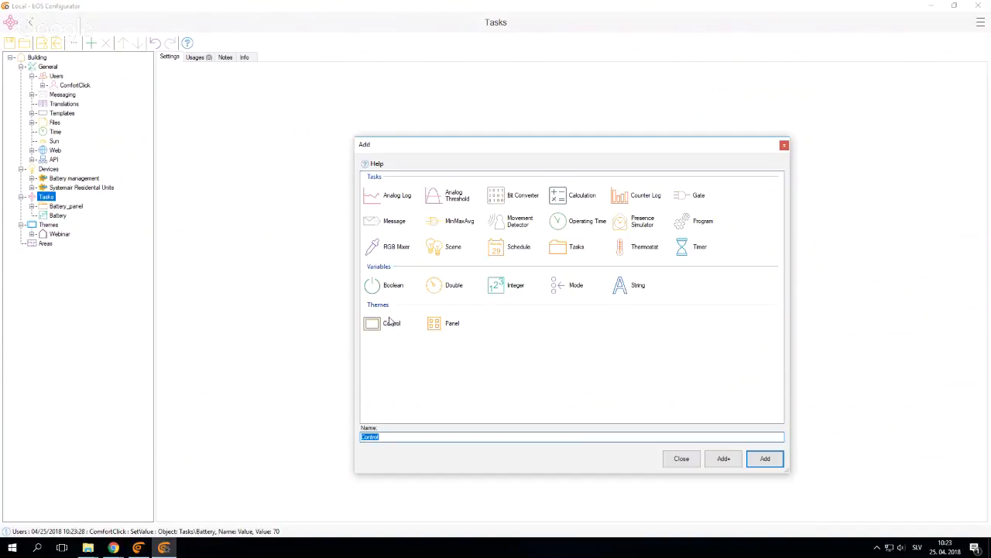
type("Form_panel")
key("Return")
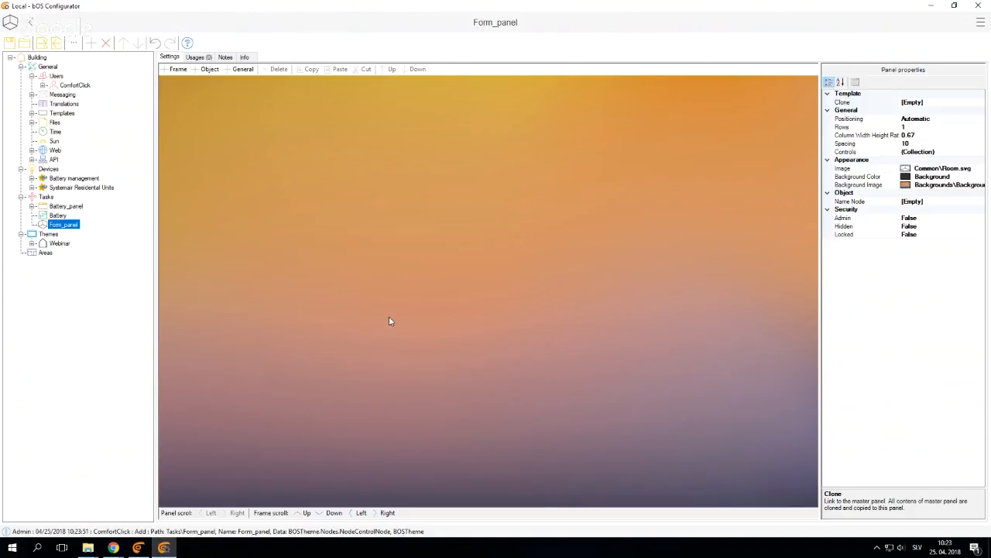
Add a Boolean variable named ON/OFF to Tasks
left_click(46, 197)
right_click(45, 198)
left_click(64, 203)
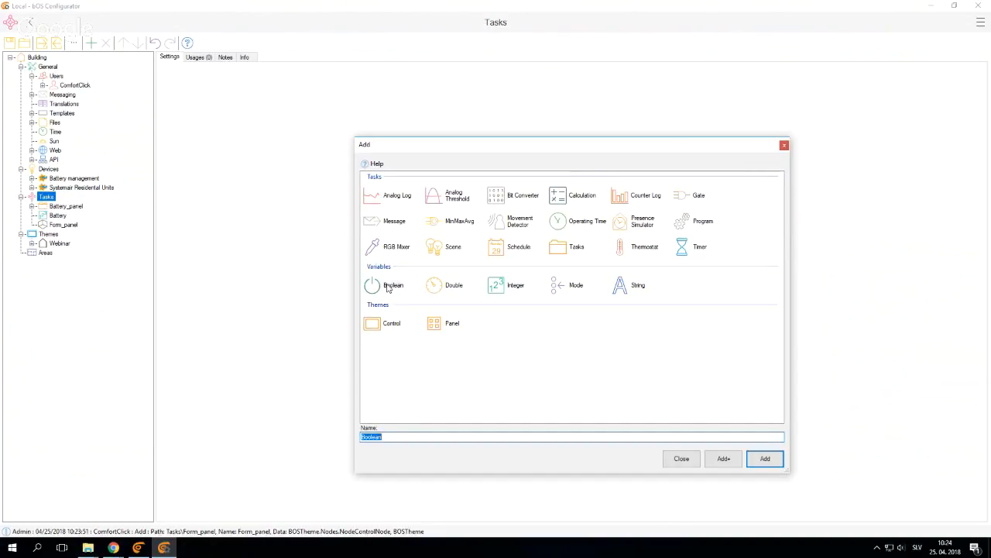
type("ON/OFF")
left_click(764, 459)
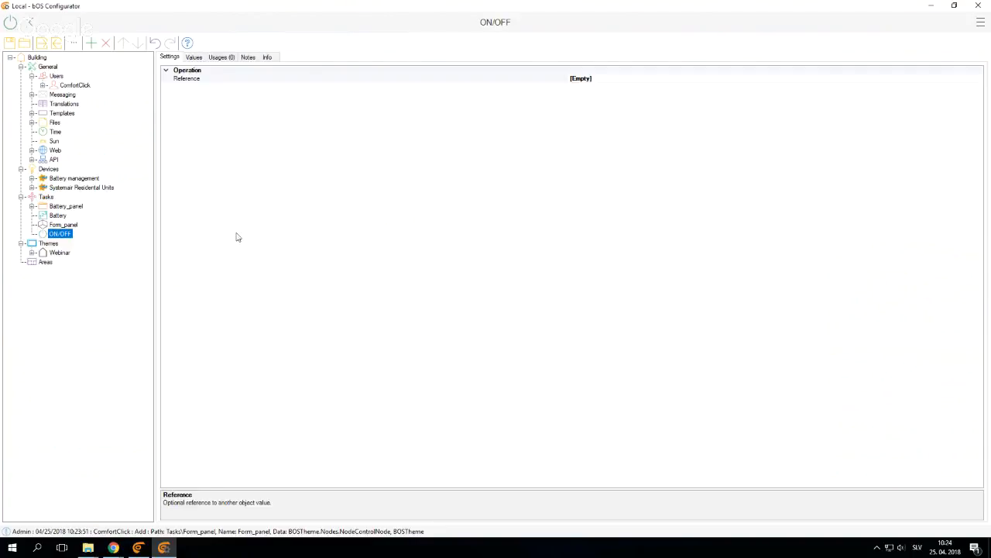
Add a Double variable named CURRENT VALUE to Tasks
right_click(48, 198)
left_click(62, 205)
left_click(441, 288)
type("CURRENT VALUE")
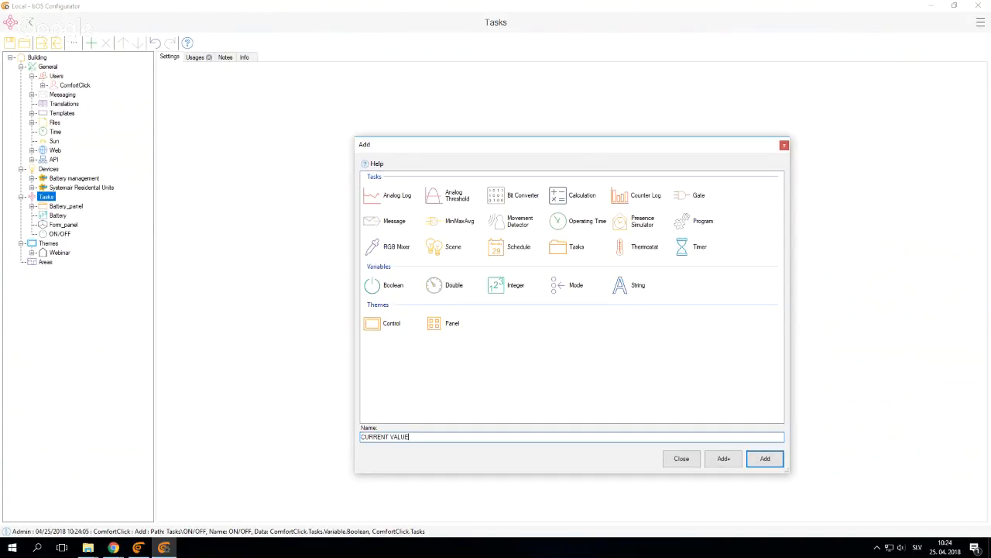
key("Return")
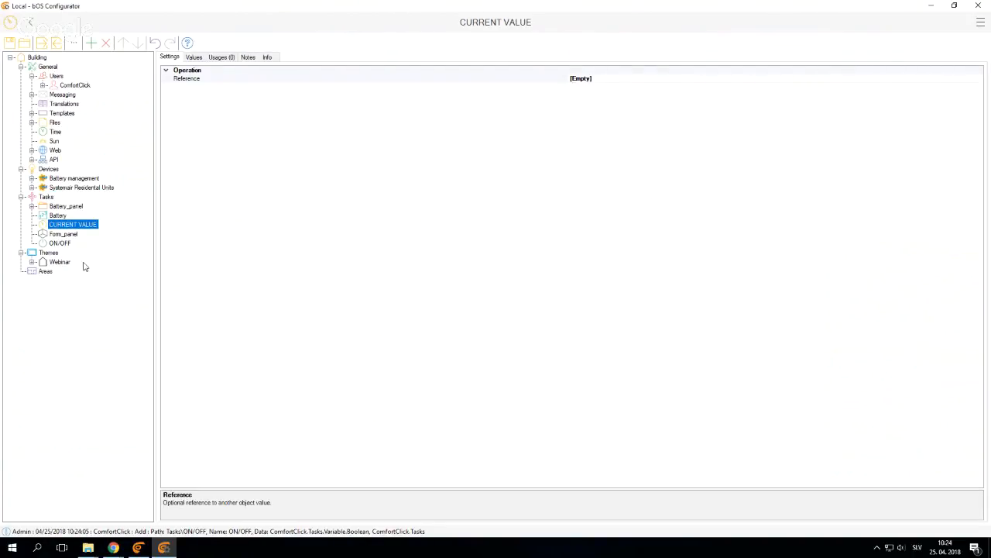
Add an Integer variable named SET VALUE to Tasks
right_click(48, 198)
left_click(61, 204)
left_click(510, 288)
type("SET VALUE")
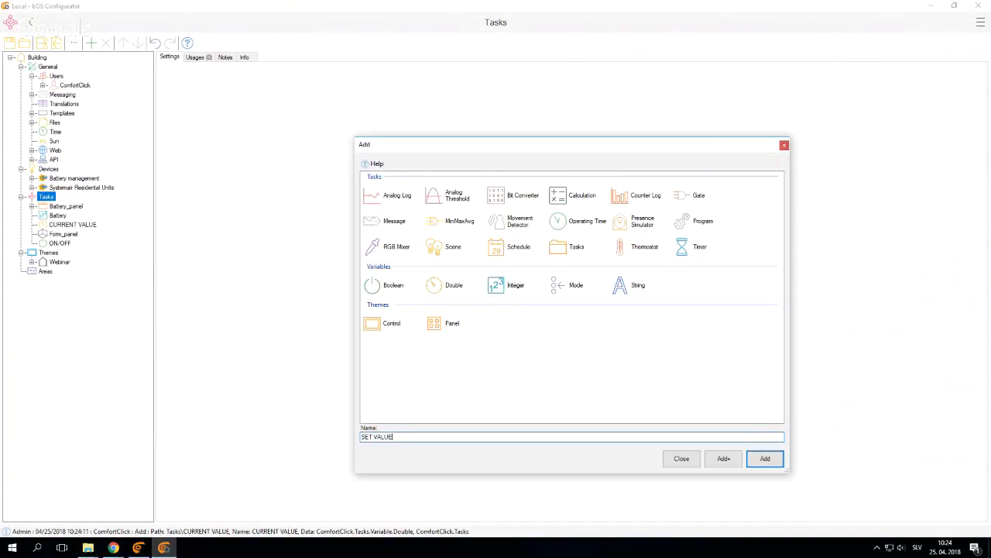
key("Return")
Add a frame with the default settings to Form_panel and place the ON/OFF variable in its first row
left_click(59, 235)
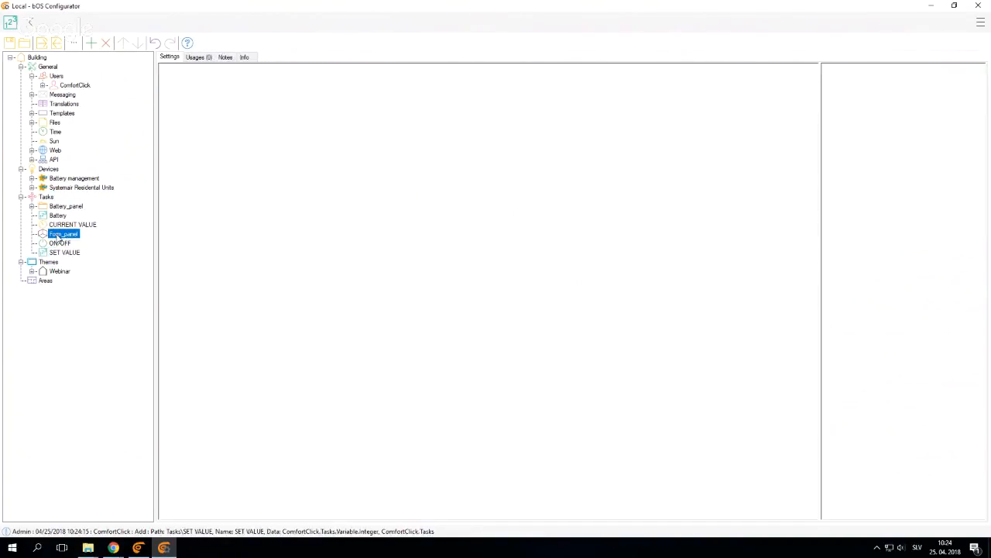
right_click(363, 257)
left_click(379, 278)
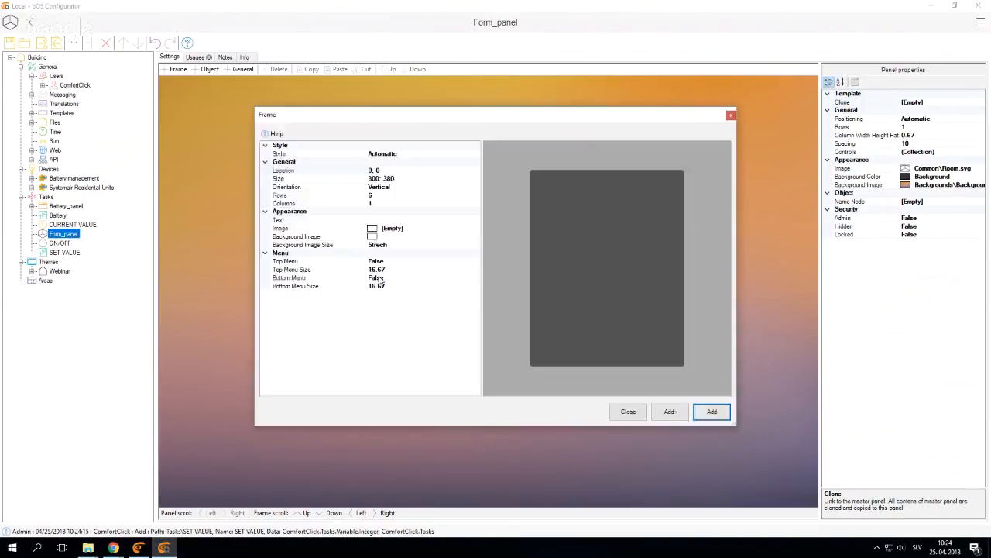
key("Return")
left_click_drag(60, 245, 483, 170)
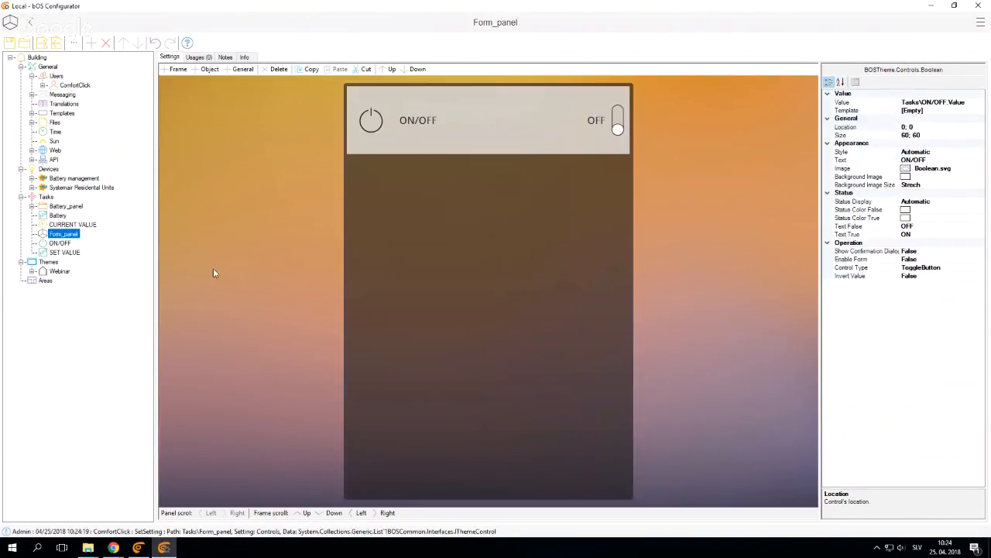
Assign the Setpoint template to the value of the SET VALUE variable
left_click(75, 253)
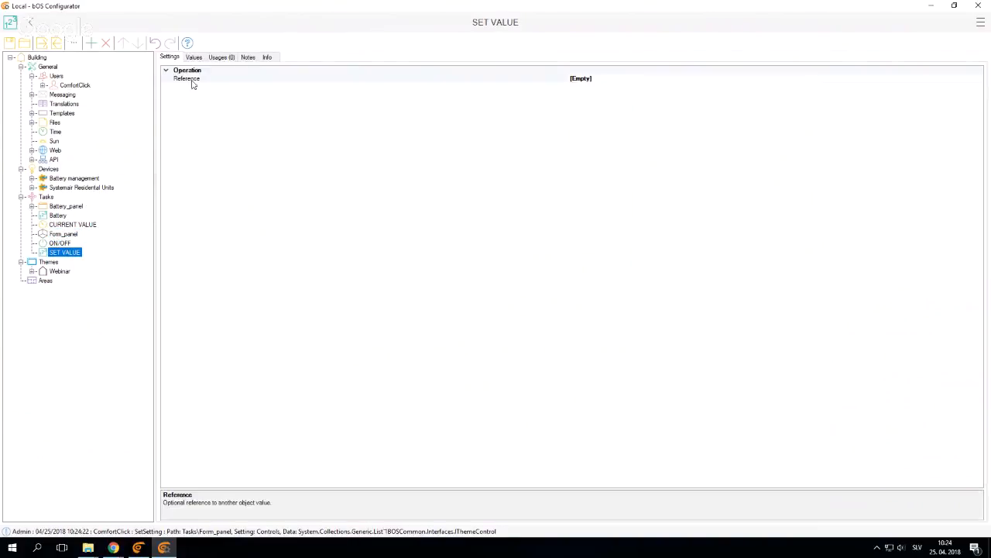
left_click(194, 57)
left_click(826, 82)
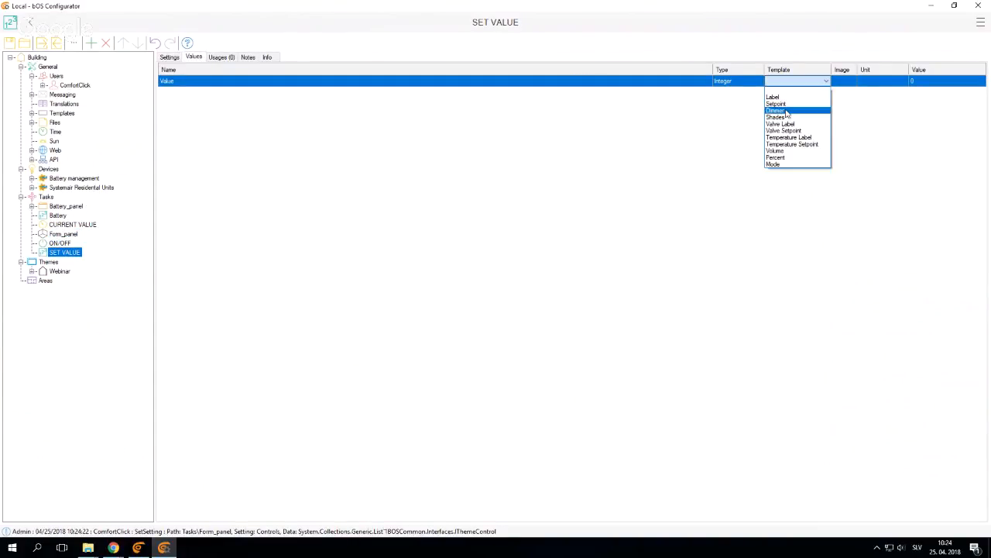
left_click(776, 103)
Place the SET VALUE and CURRENT VALUE variables below ON/OFF in the Form_panel frame
left_click(63, 234)
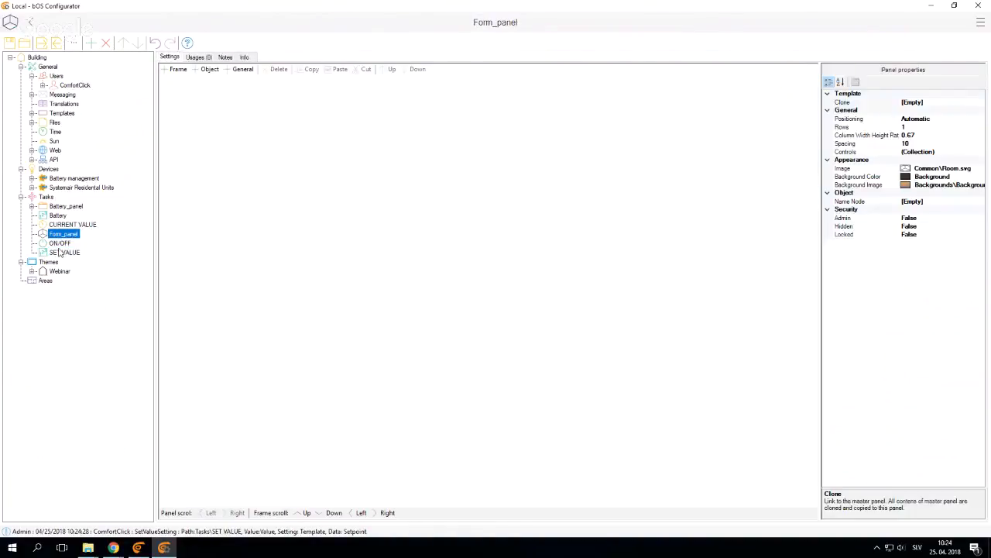
left_click_drag(61, 254, 434, 239)
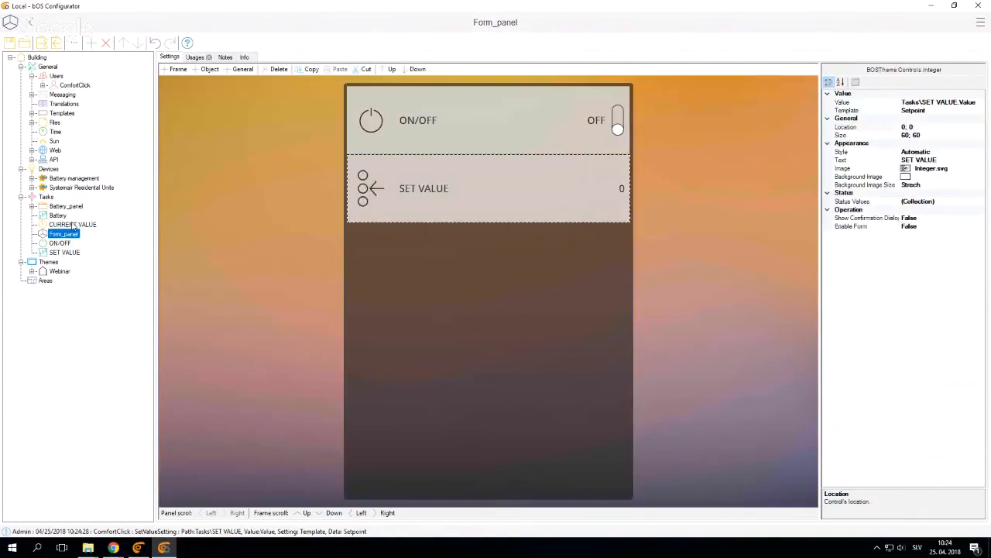
left_click_drag(72, 225, 443, 273)
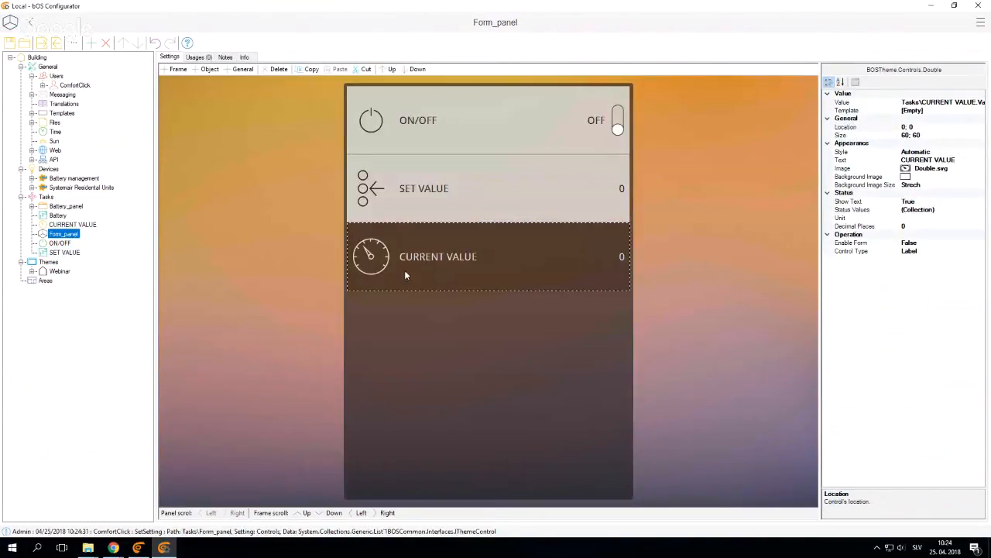
Enable the form for the Battery control on the Webinar panel and link it to Tasks\Form_panel
left_click(59, 271)
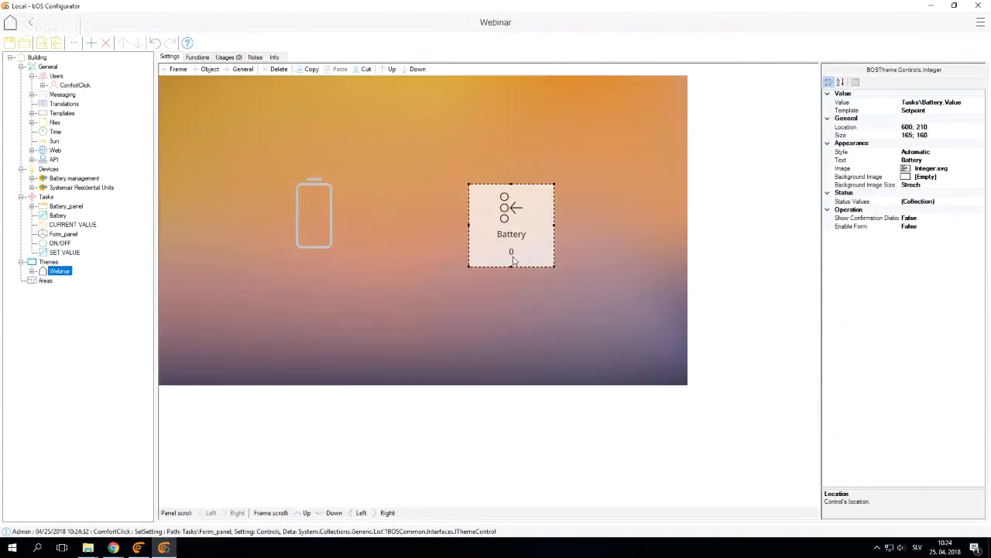
double_click(852, 226)
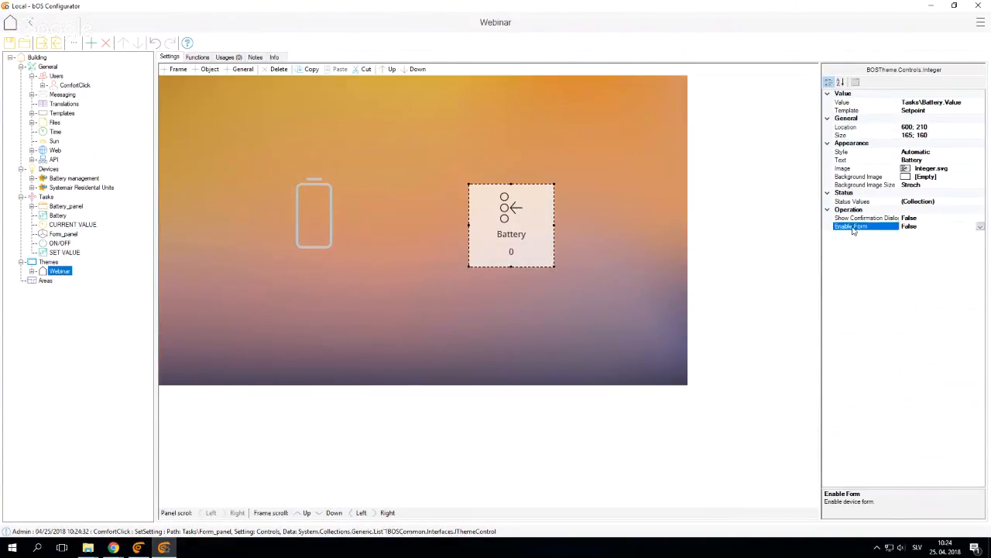
left_click(949, 235)
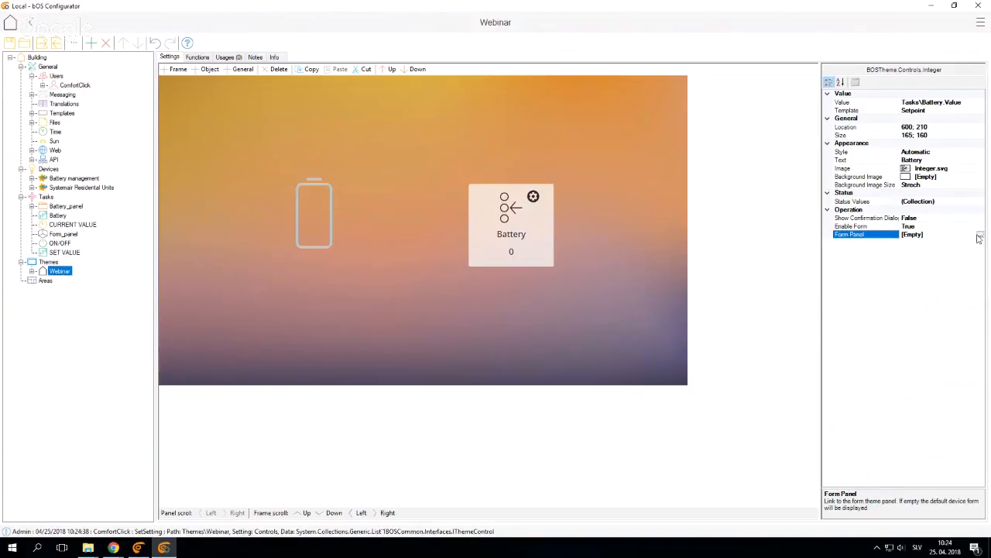
left_click(978, 238)
left_click(401, 175)
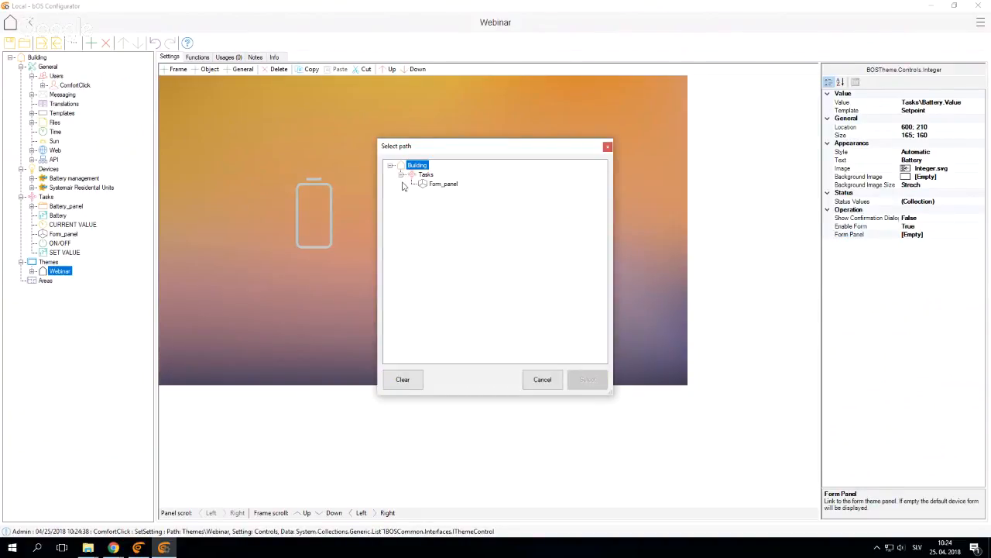
left_click(442, 186)
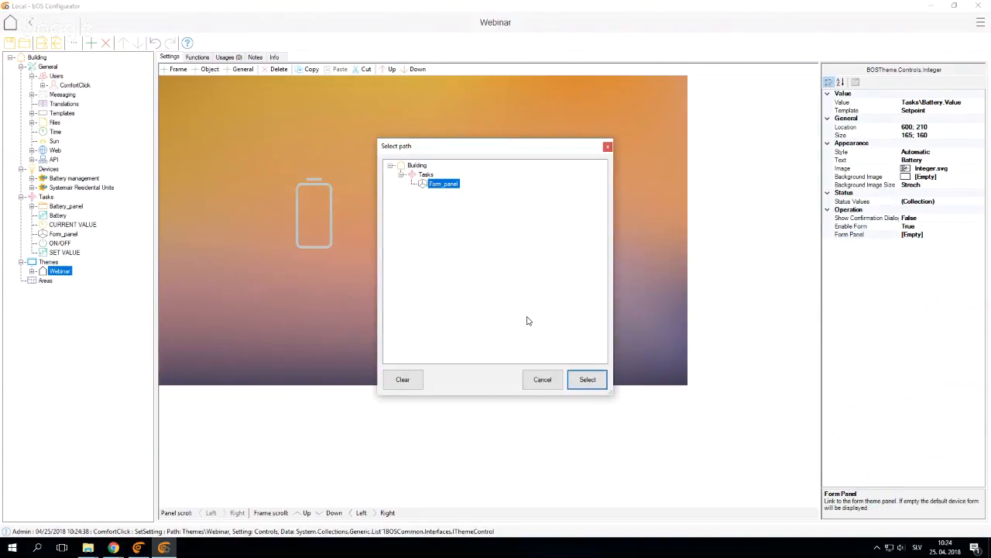
left_click(601, 384)
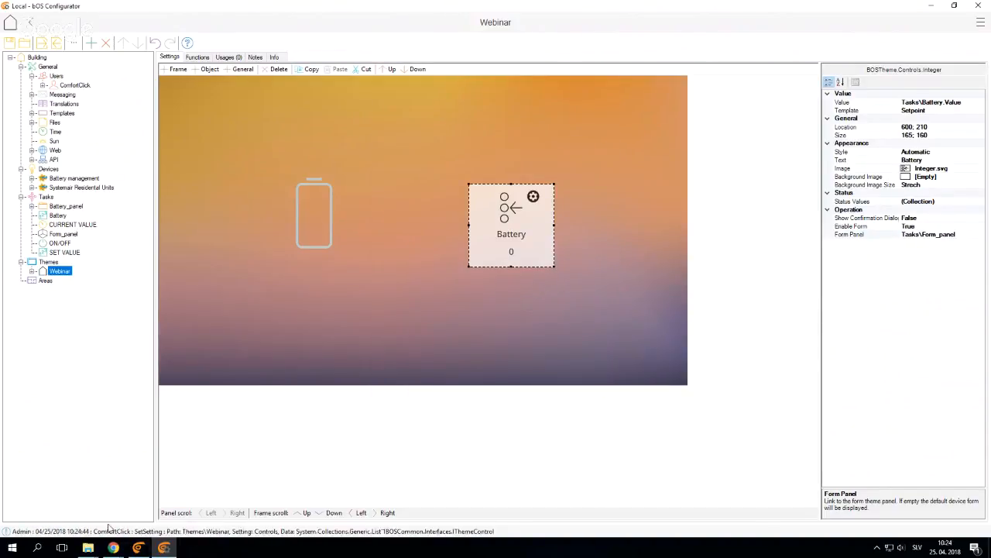
Switch to bOS Client's Webinar page, lower the Battery value to 40 and raise it to 80 in increments of 10, and close the setpoint window
left_click(139, 547)
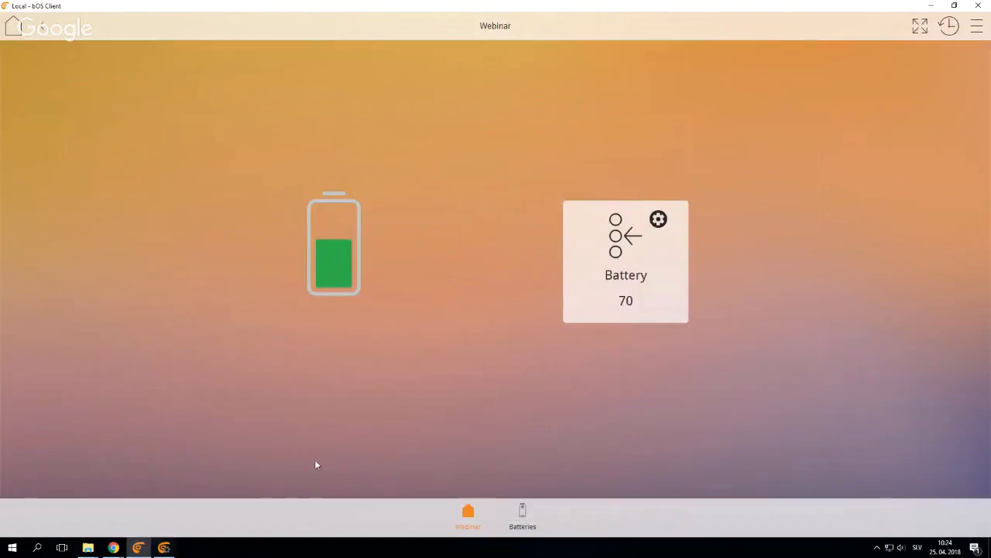
left_click(466, 513)
left_click(467, 513)
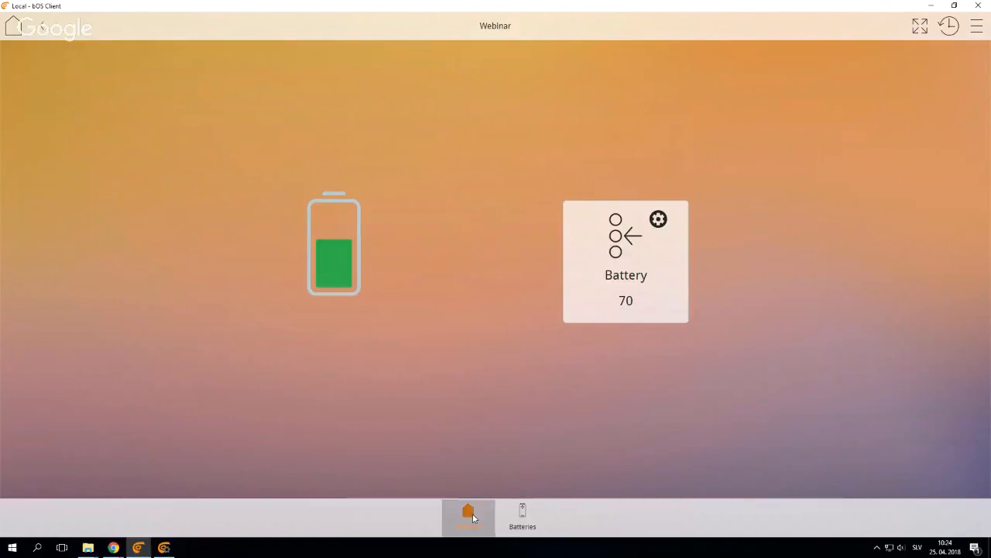
left_click(623, 315)
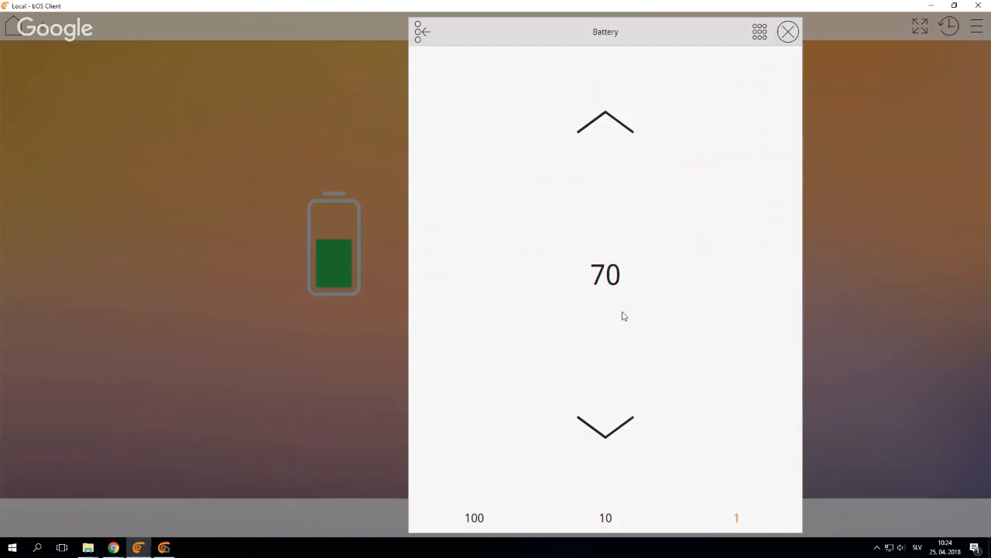
left_click(602, 517)
left_click(619, 418)
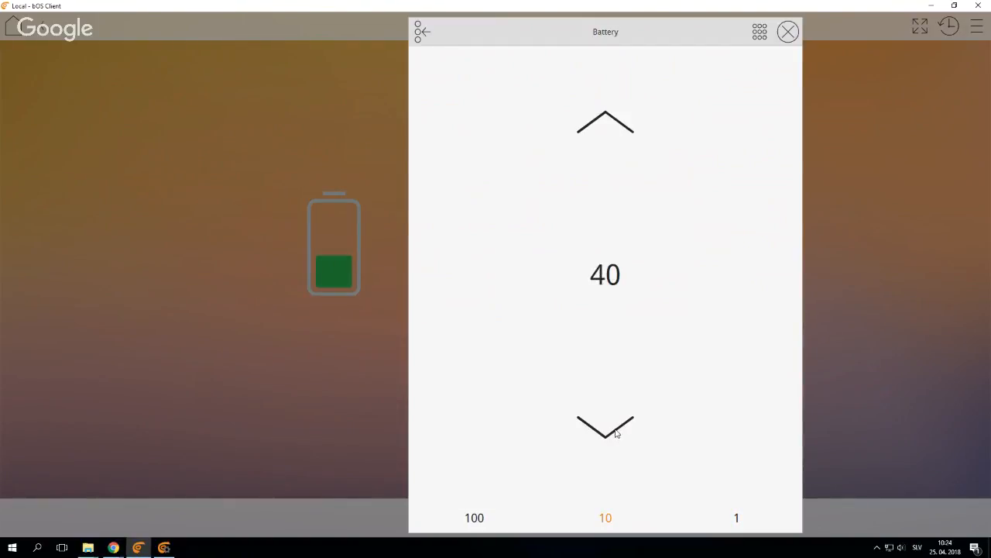
left_click(597, 131)
left_click(597, 132)
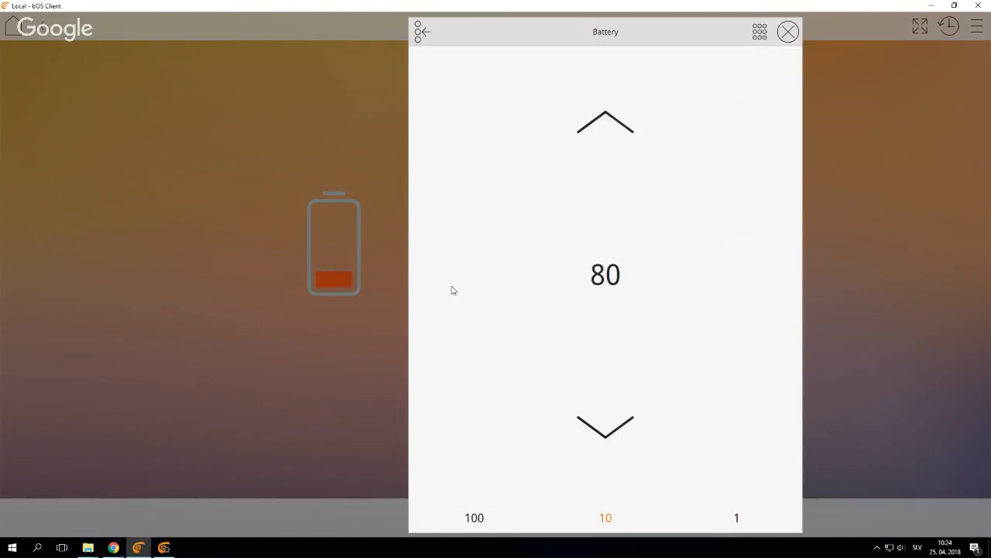
left_click(371, 394)
Test the Battery control's linked form by opening and closing it repeatedly on the Webinar page
left_click(591, 281)
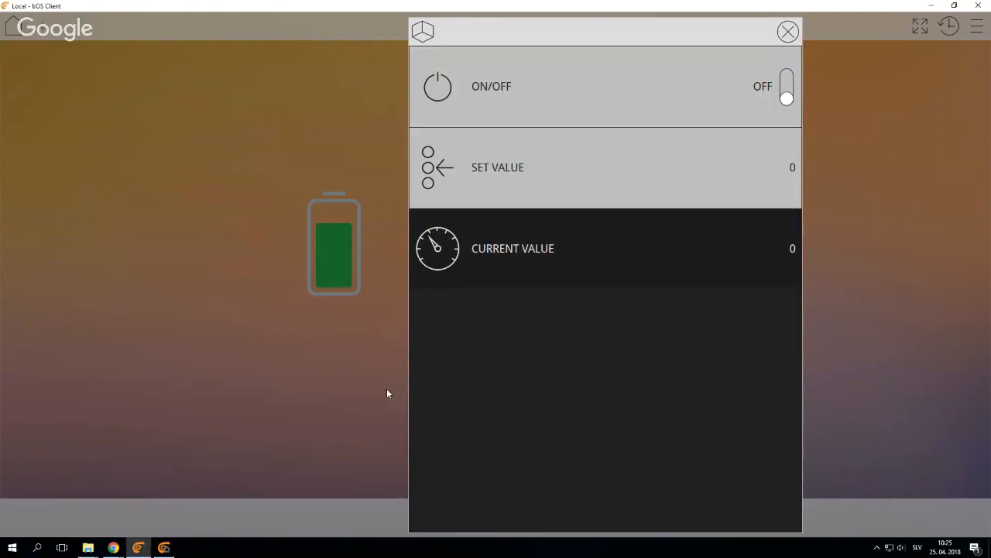
left_click(354, 390)
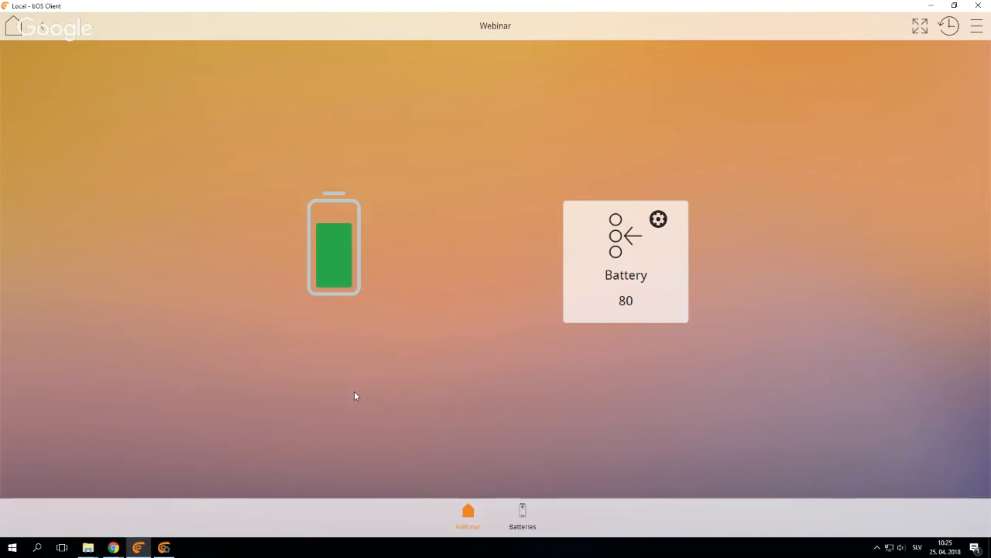
left_click(665, 296)
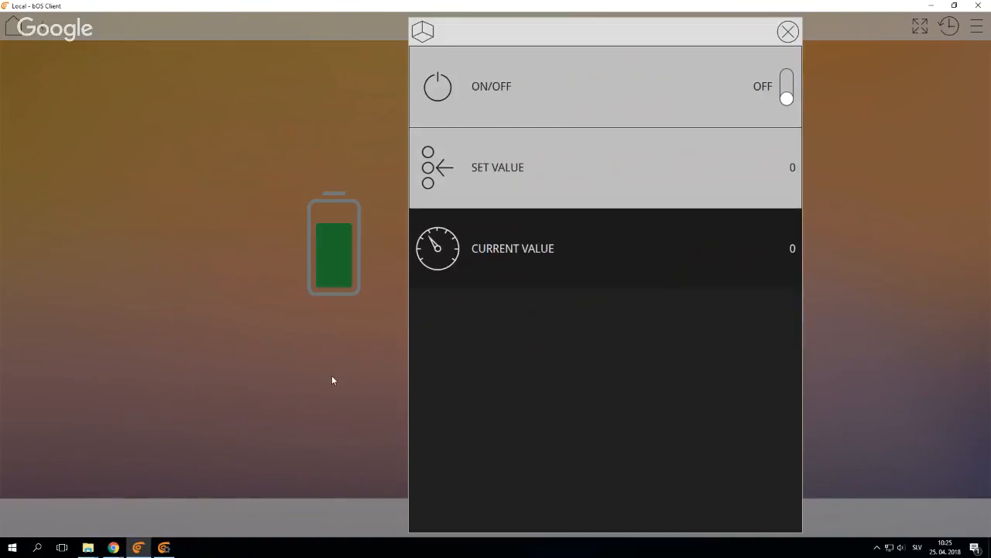
left_click(332, 380)
left_click(646, 316)
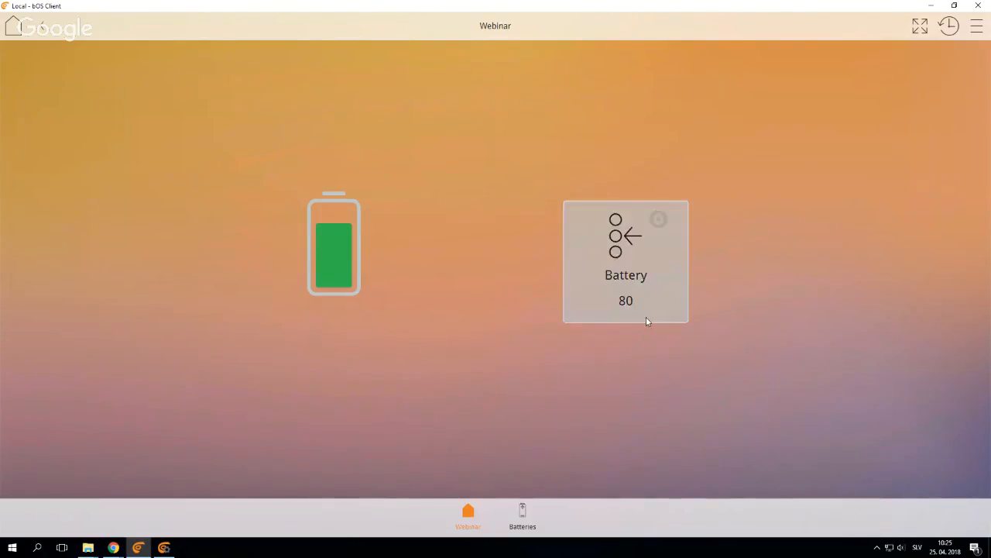
left_click(327, 378)
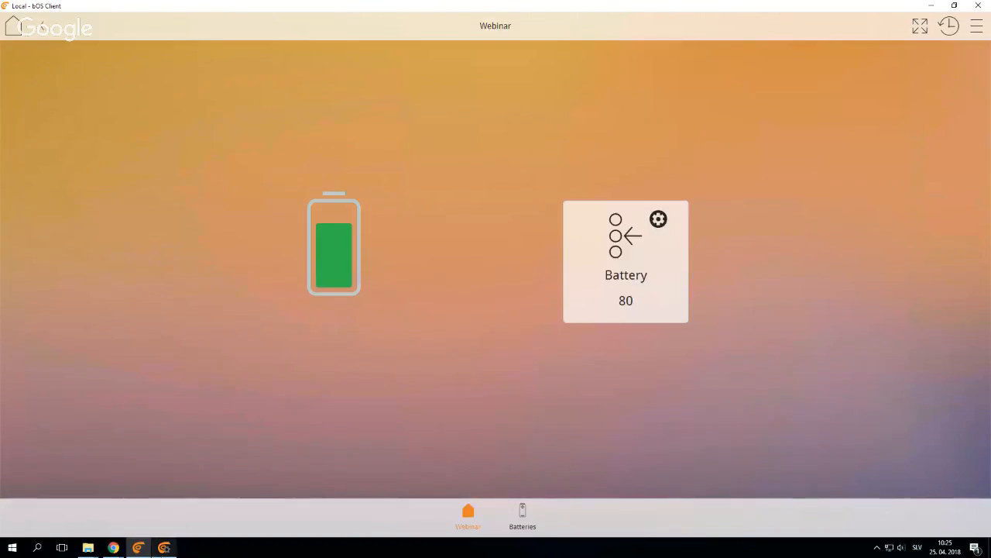
Return to bOS Configurator and add a Program task with the default name to Tasks
left_click(163, 548)
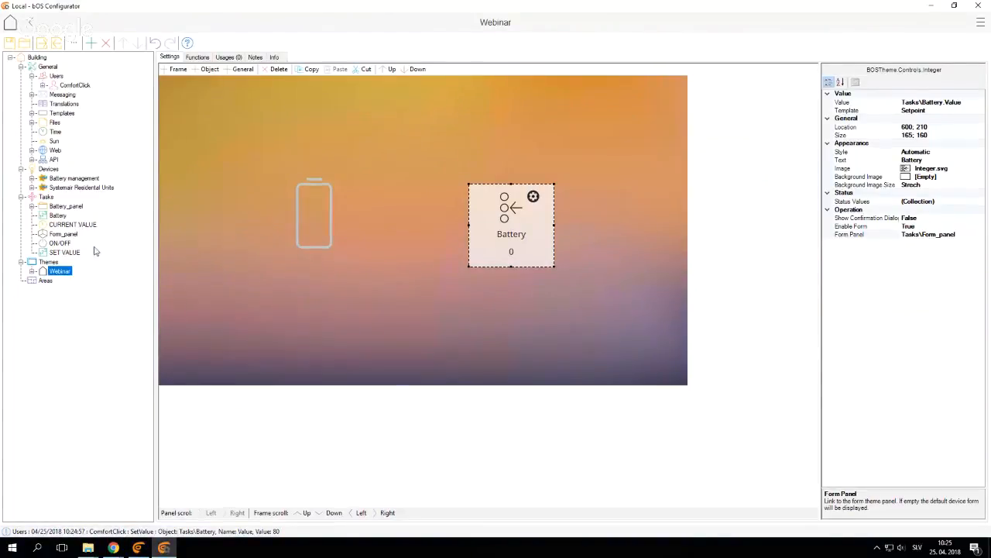
right_click(43, 199)
left_click(62, 207)
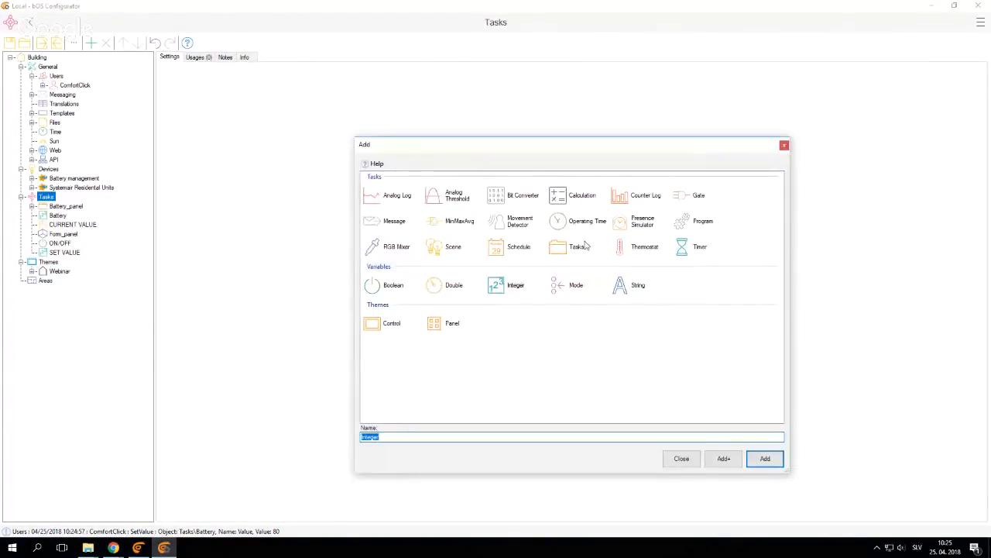
left_click(685, 223)
double_click(687, 225)
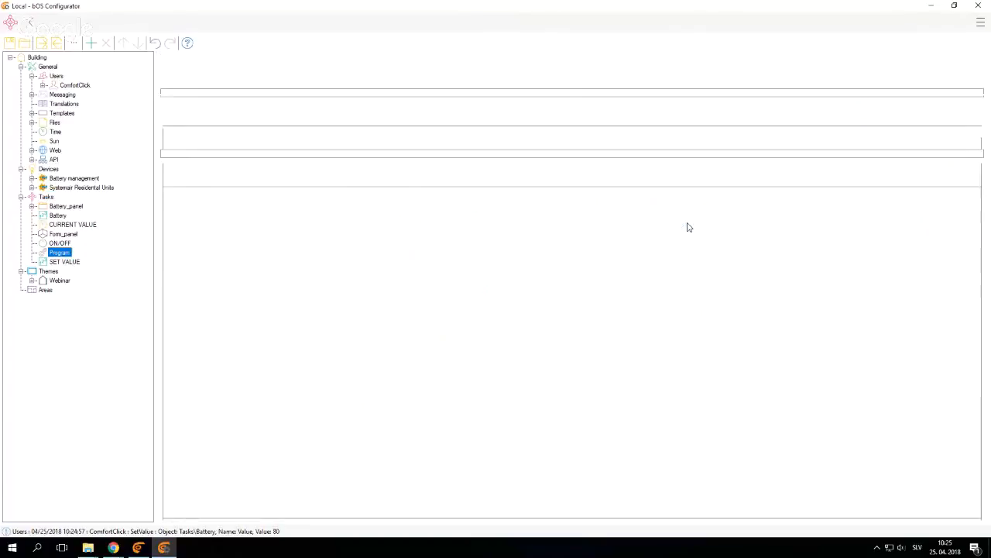
Add a trigger to the Program task that fires when the Tasks\ON/OFF Value changes (OnChange)
left_click(175, 143)
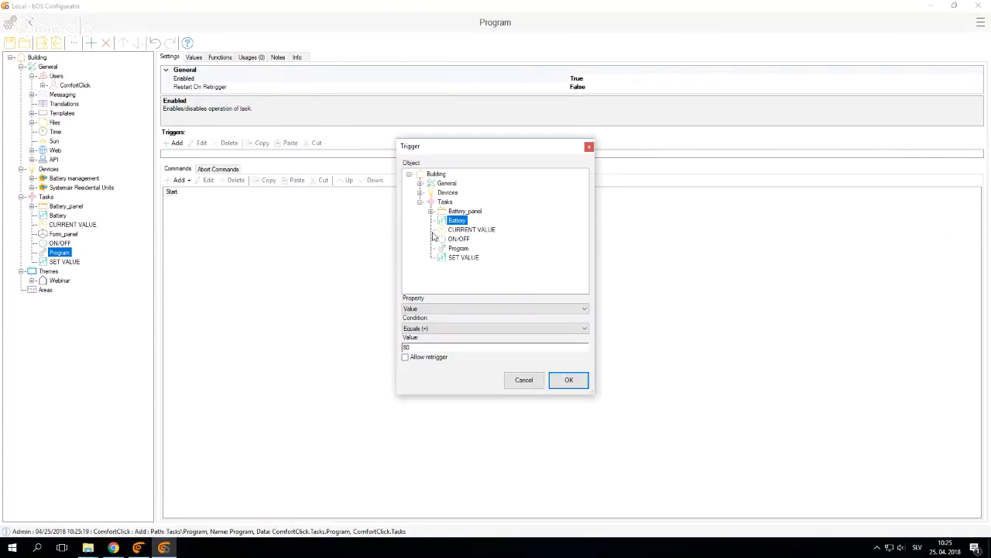
left_click(458, 239)
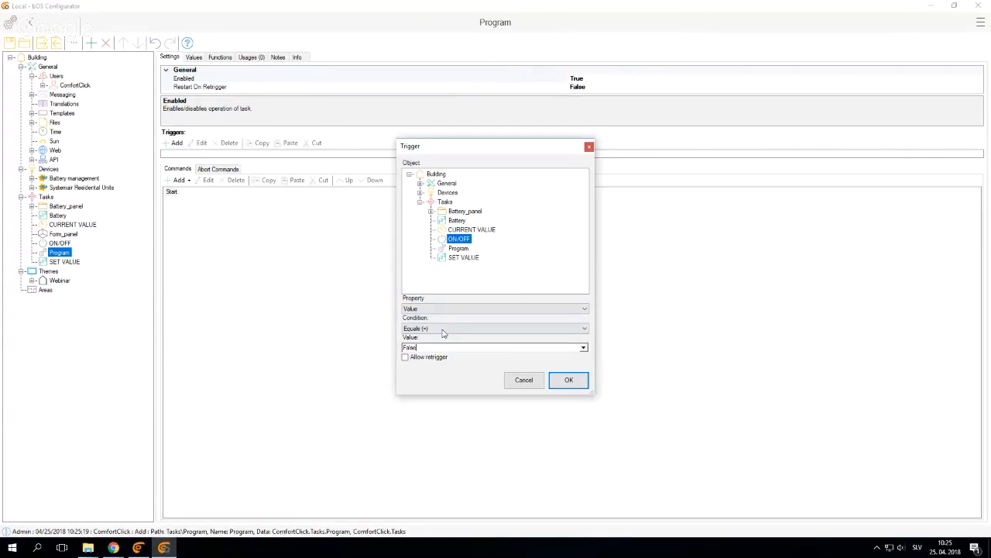
left_click(446, 328)
left_click(531, 379)
left_click(568, 379)
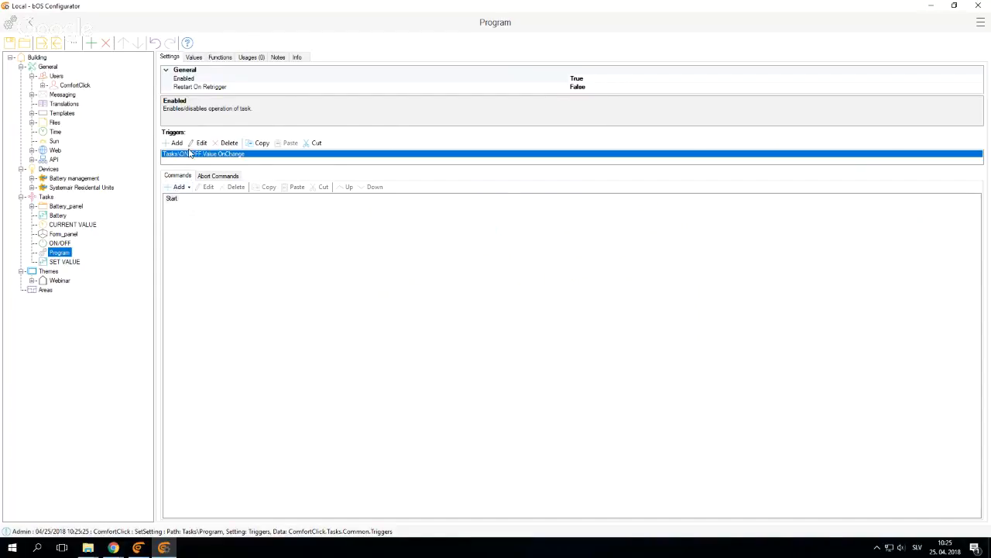
Add an If command to the Program with the condition Tasks\ON/OFF Value equals True
left_click(179, 187)
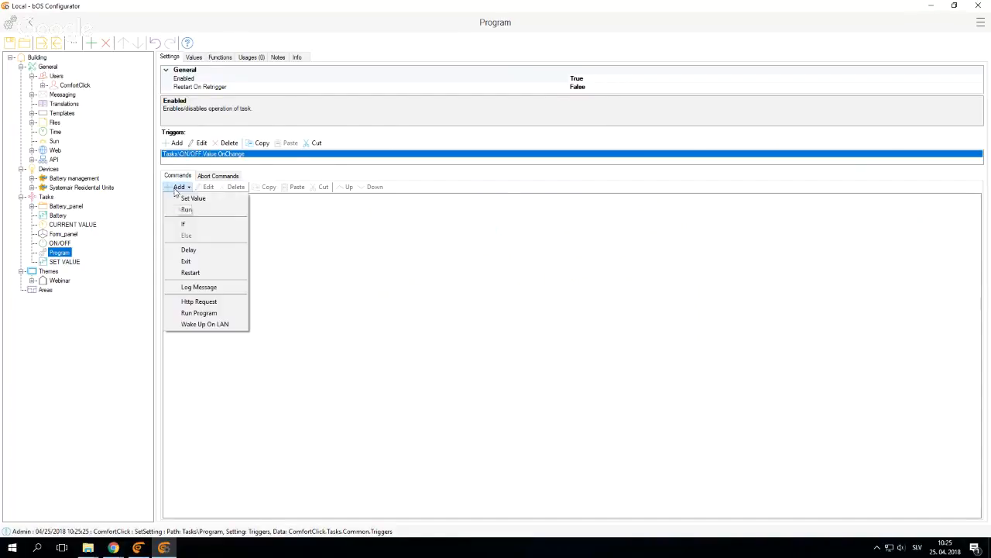
left_click(205, 224)
scroll(581, 381, "down", 1)
left_click(793, 424)
Add a Set Value command under the ON/OFF = True condition that sets the Tasks\Battery Value to constant 100
left_click(205, 208)
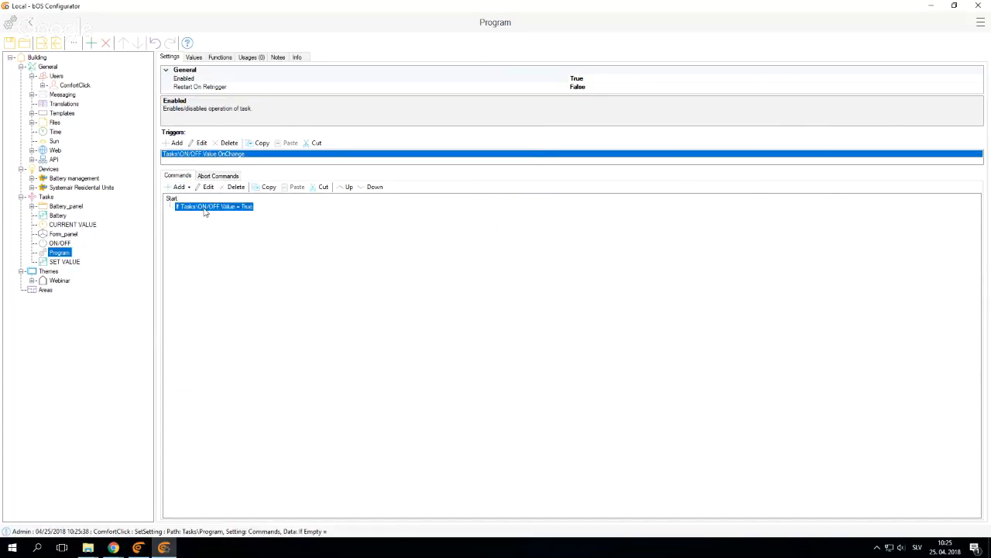
right_click(205, 211)
mouse_move(221, 217)
left_click(323, 216)
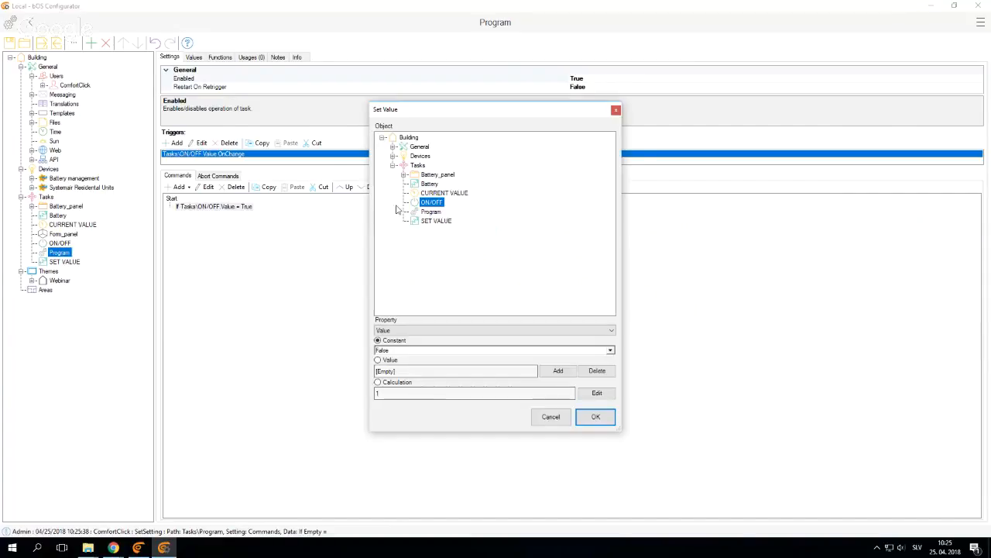
left_click(430, 184)
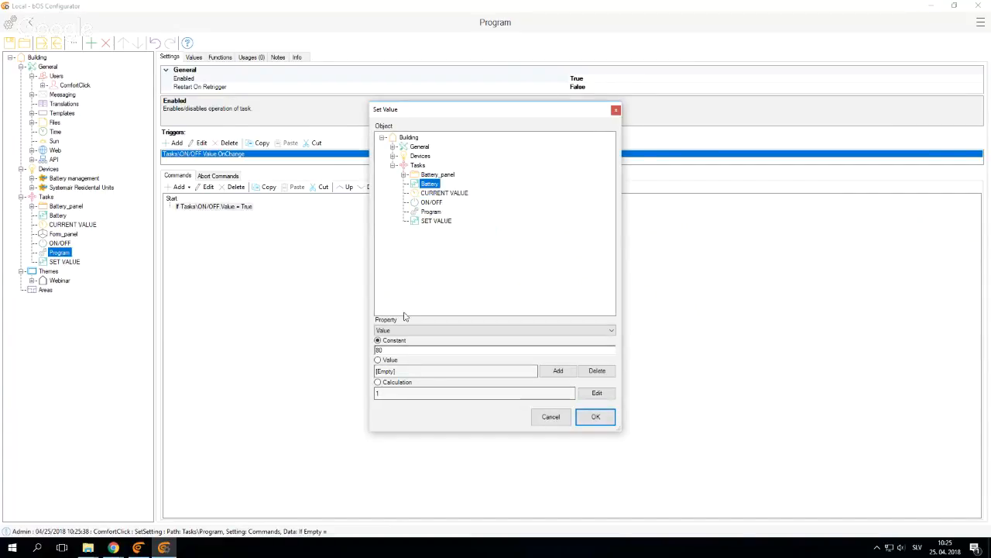
double_click(399, 349)
left_click(595, 417)
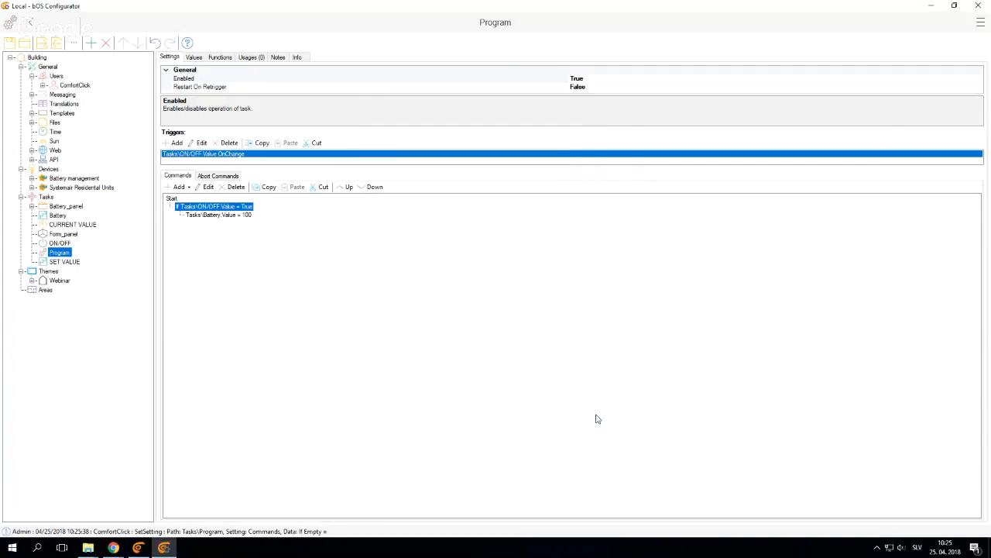
Add a second If command directly under Start with the condition Tasks\ON/OFF Value equals False
left_click(179, 186)
mouse_move(186, 201)
left_click(276, 225)
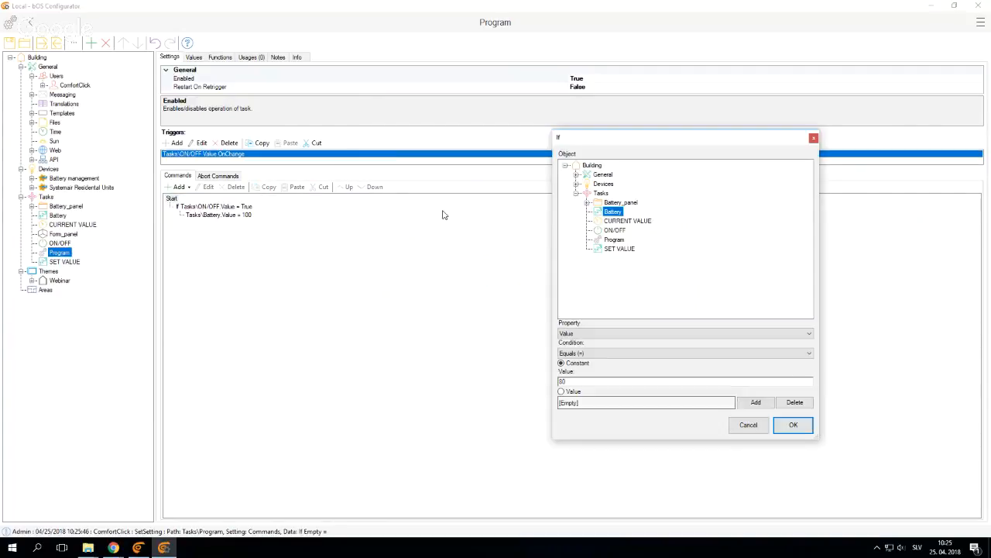
left_click(615, 230)
left_click(793, 425)
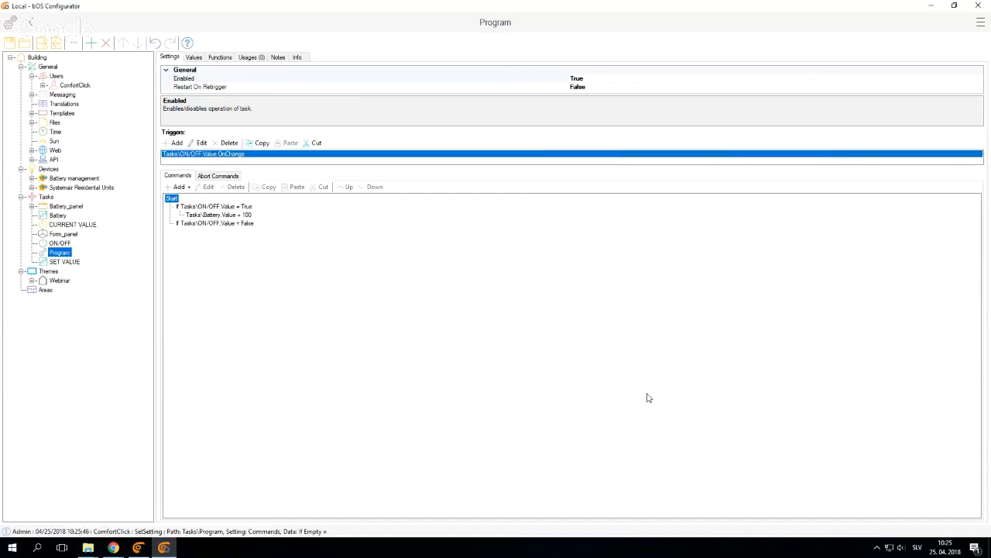
Add a Set Value command under the ON/OFF = False condition that sets the Tasks\Battery Value to constant 20
left_click(222, 224)
right_click(222, 224)
mouse_move(256, 231)
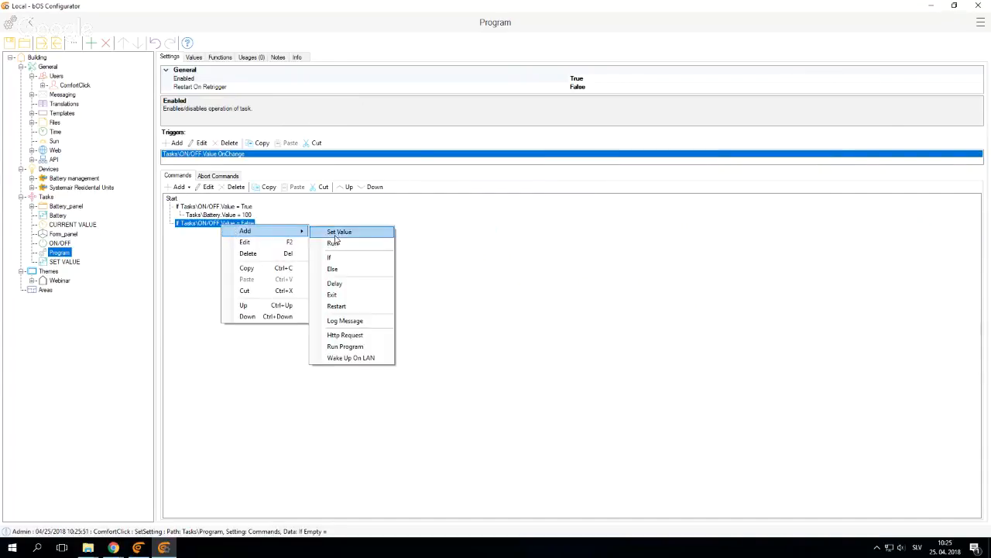
left_click(339, 233)
left_click(429, 183)
double_click(386, 349)
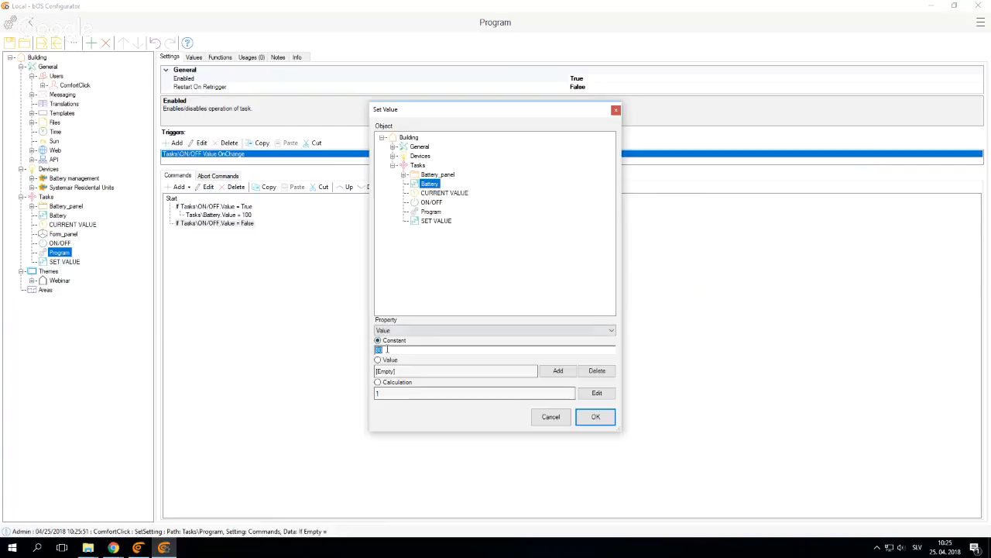
type("20")
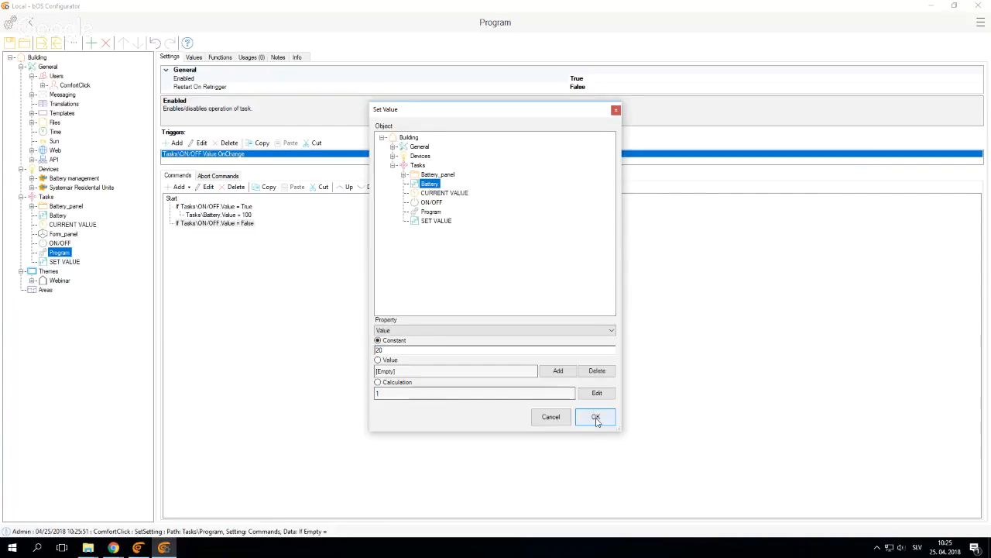
left_click(593, 417)
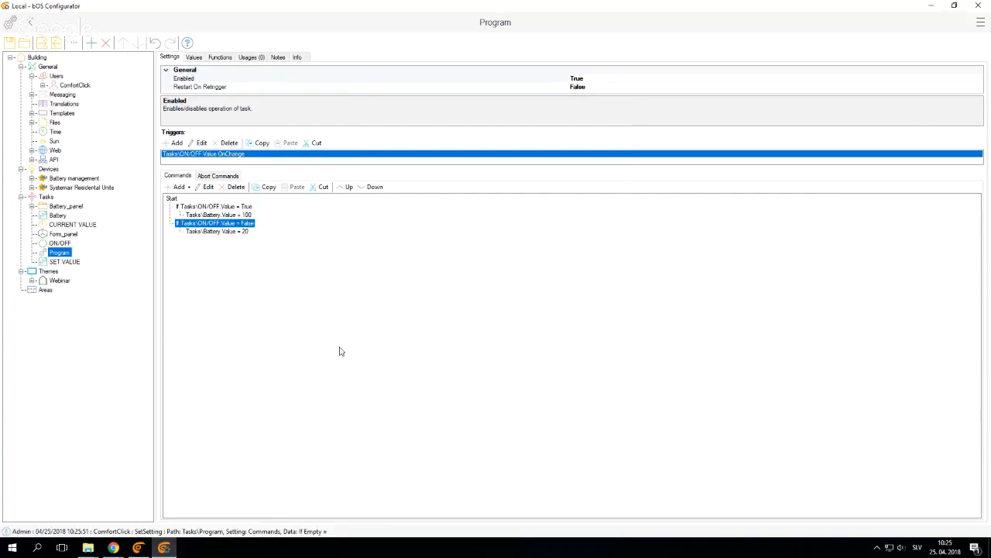
Switch to bOS Client's Webinar page, turn ON/OFF on in the Battery control's form, and close the form
left_click(138, 547)
left_click(472, 512)
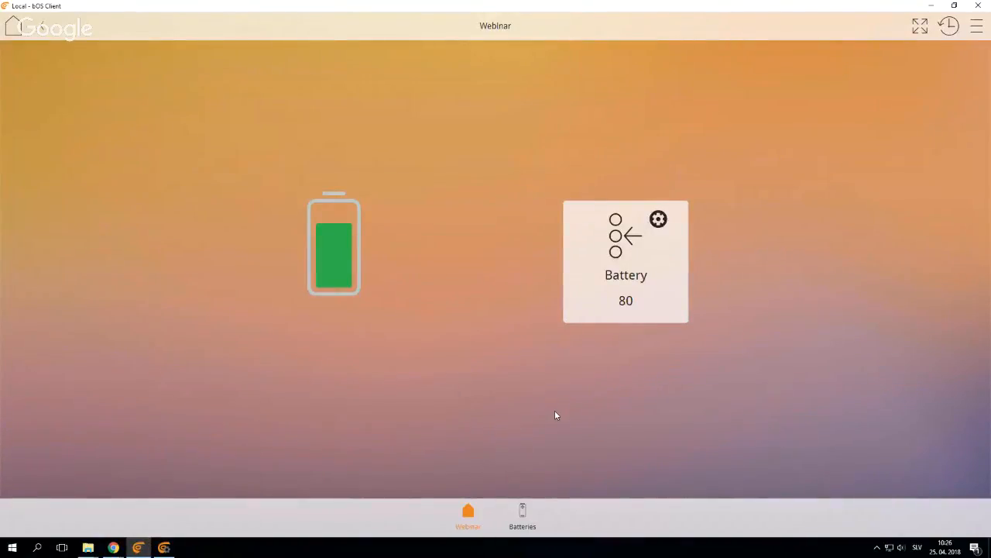
left_click(636, 298)
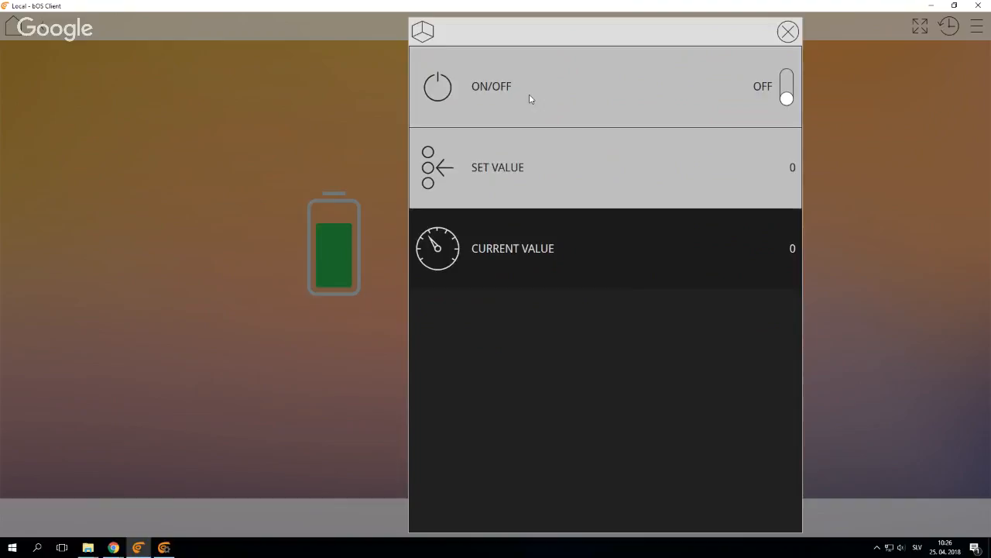
left_click(457, 93)
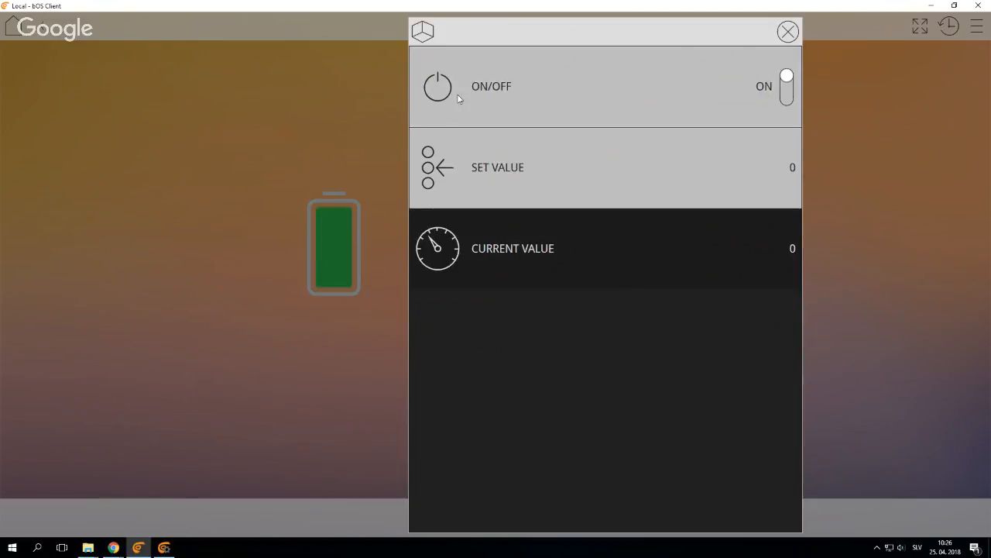
left_click(278, 336)
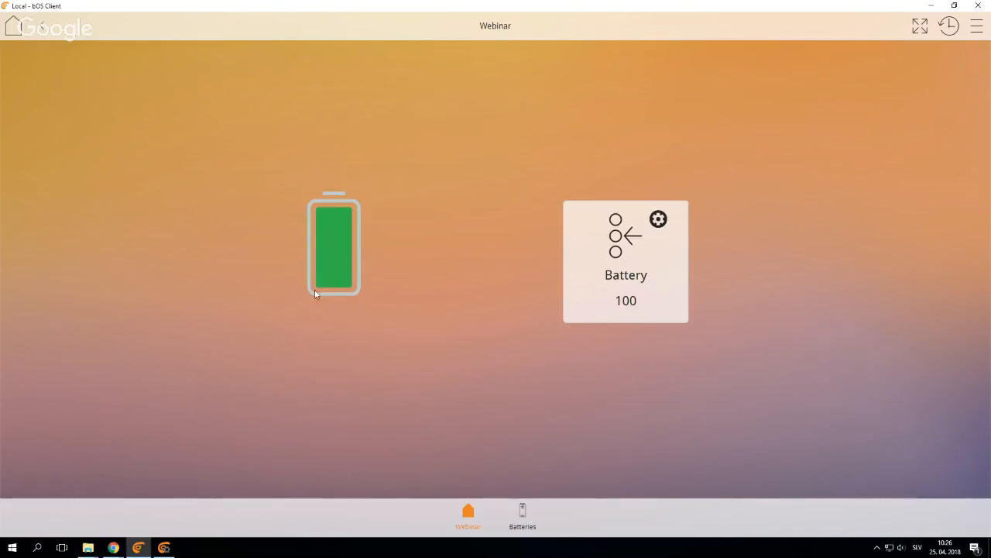
Reopen the Battery control's form, turn ON/OFF off, and close the form
left_click(614, 277)
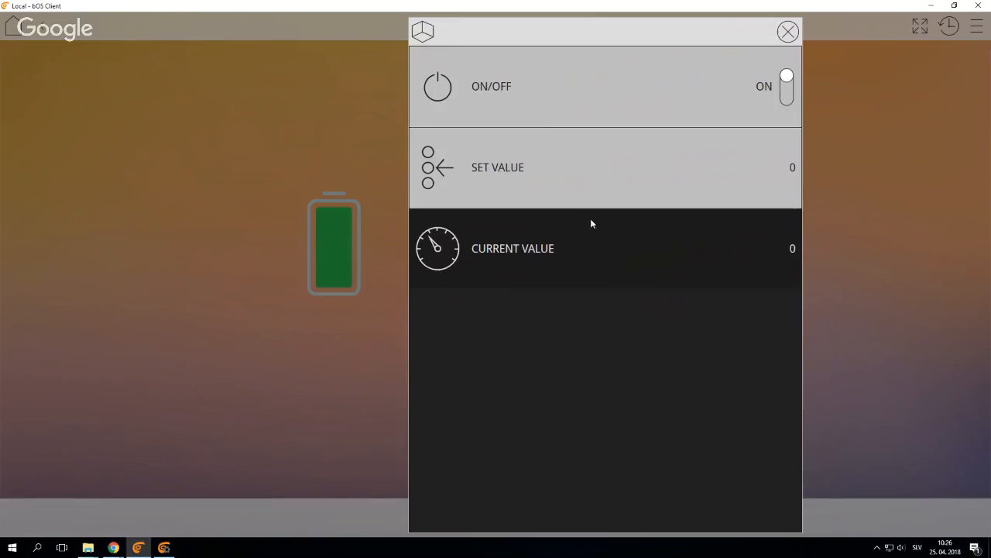
left_click(542, 93)
left_click(291, 399)
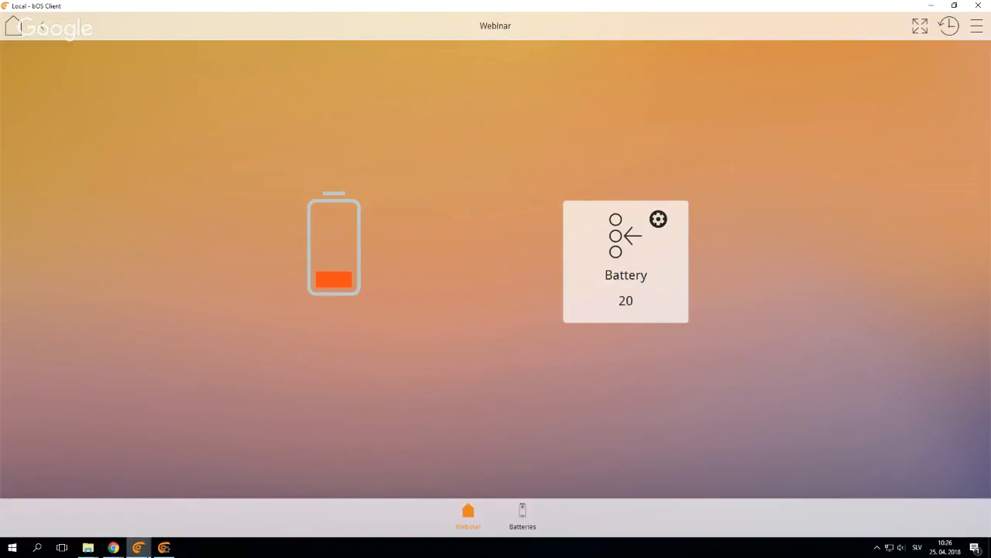
Review the Program and the Battery control's form in bOS Client, close the form, and return to bOS Configurator
left_click(163, 547)
left_click(140, 548)
left_click(641, 277)
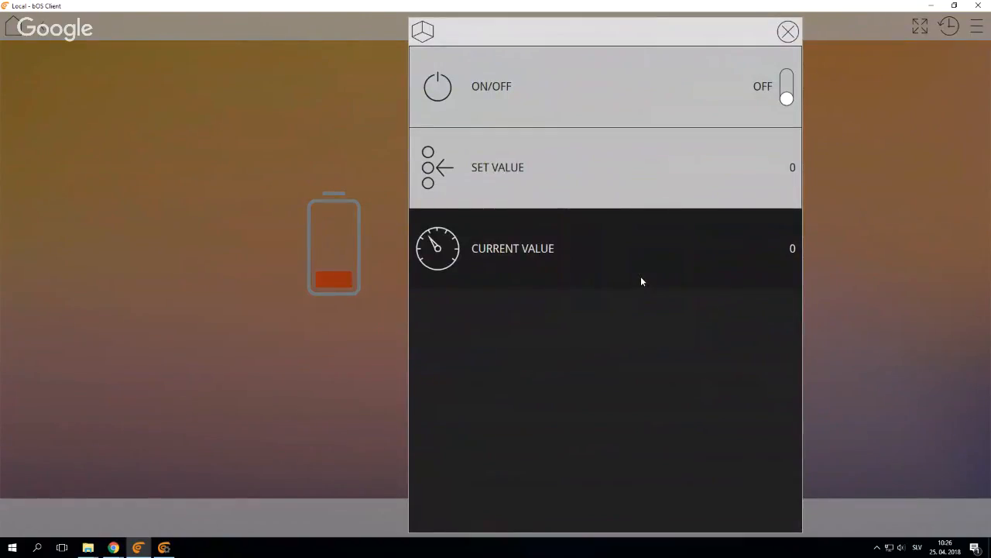
left_click(898, 354)
left_click(165, 547)
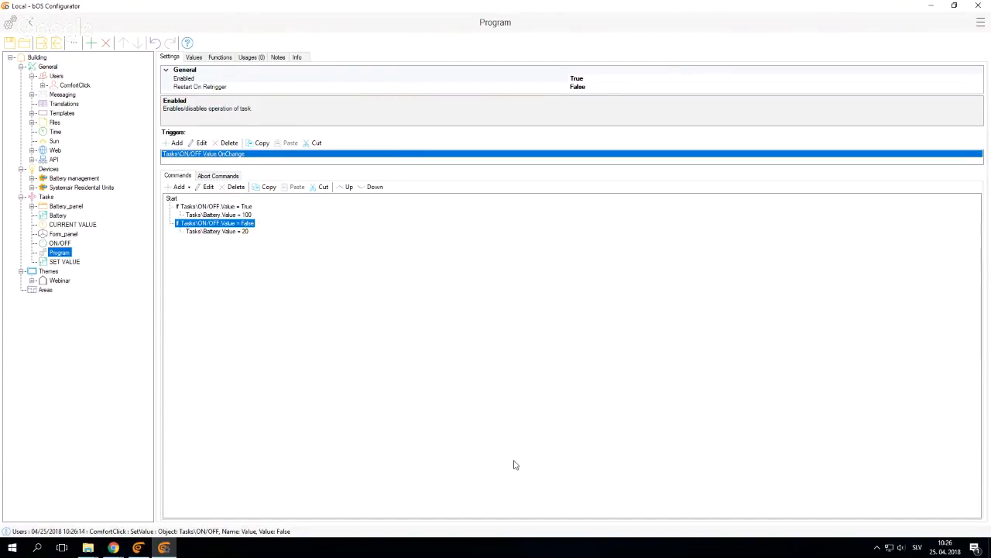
Return to bOS Configurator after checking the client page, and add a general Start Program control to the Webinar panel
left_click(138, 547)
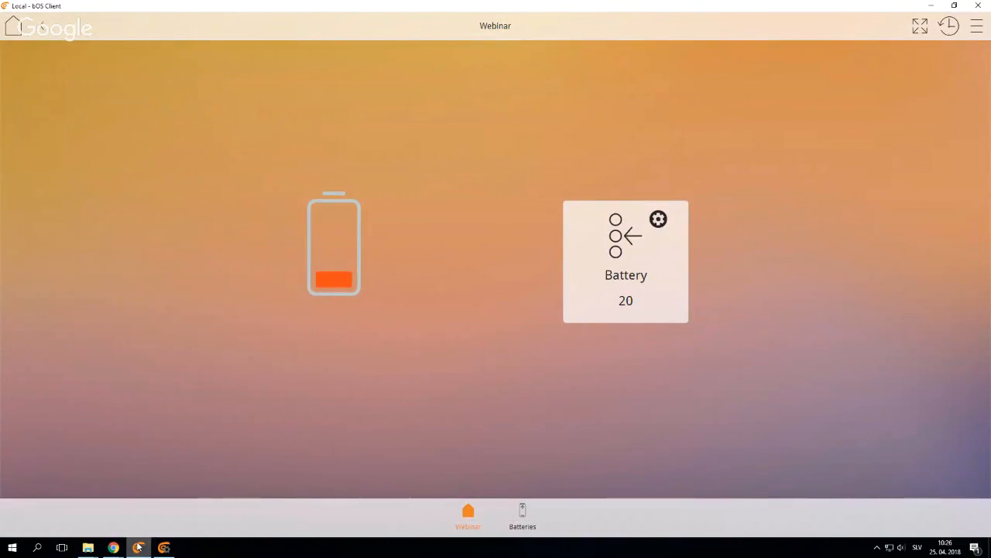
left_click(163, 546)
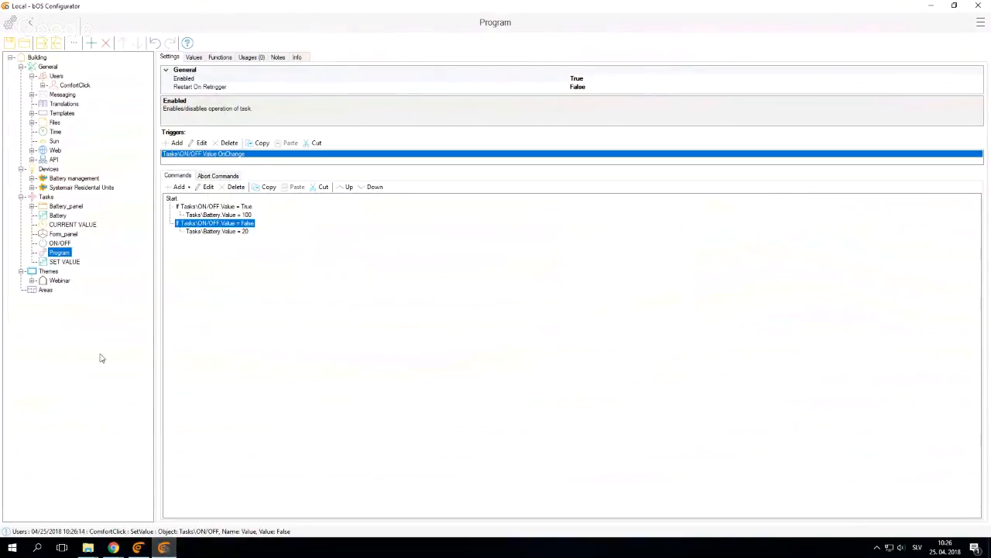
left_click(61, 281)
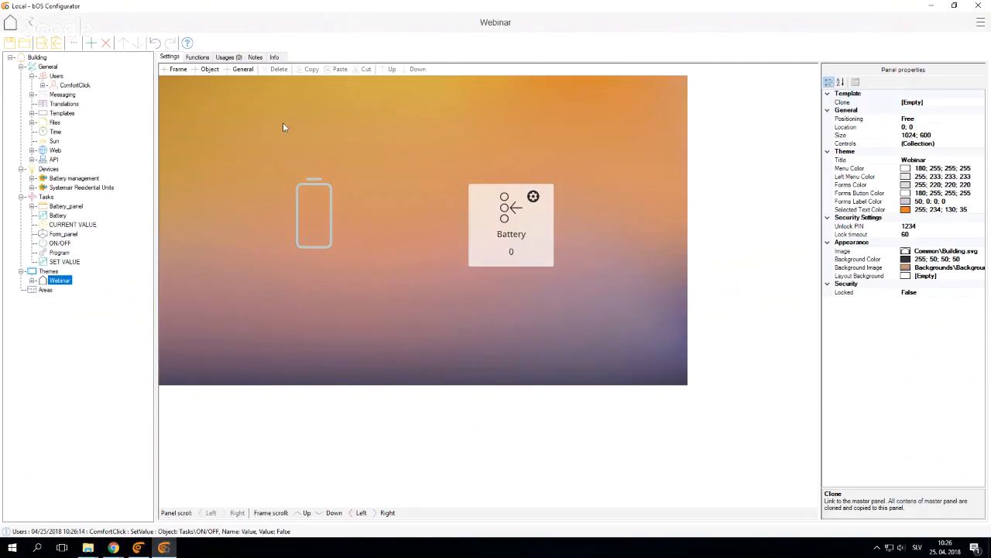
left_click(243, 70)
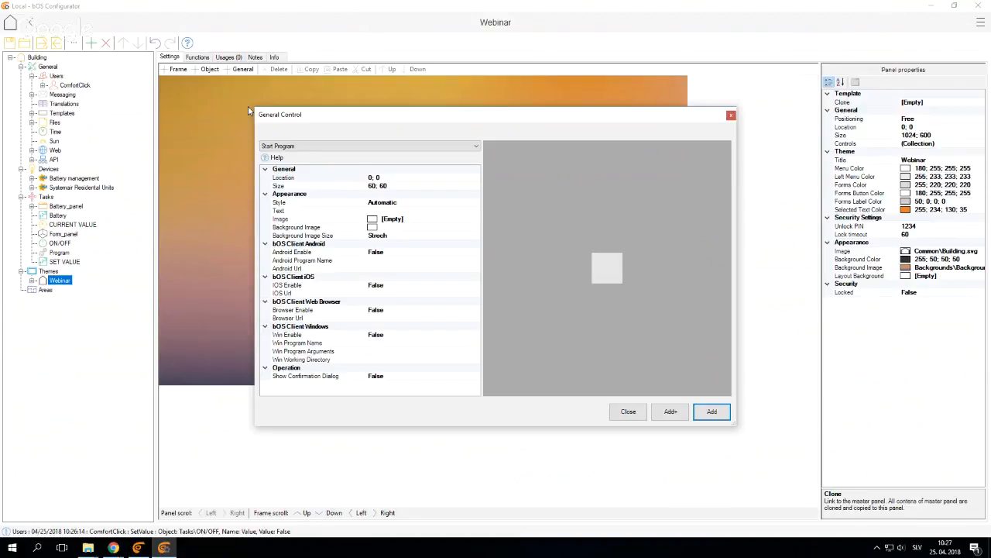
left_click(707, 417)
Rearrange the Webinar panel: shift both battery controls upward, place the Start Program control at 350, 350 and enlarge it to about 330 × 145
left_click_drag(177, 94, 360, 314)
left_click(316, 226)
left_click_drag(317, 227, 245, 165)
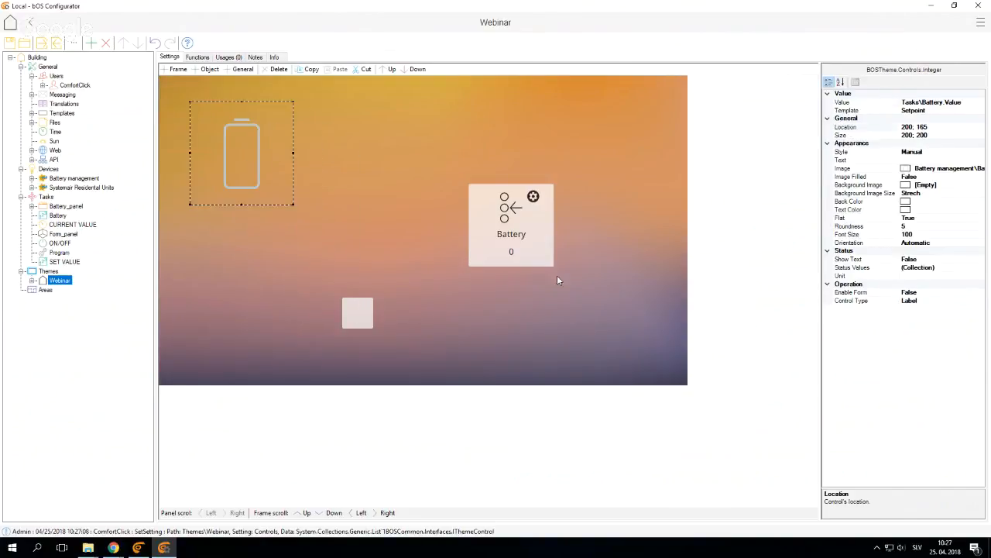
left_click_drag(515, 248, 490, 168)
left_click_drag(366, 319, 511, 332)
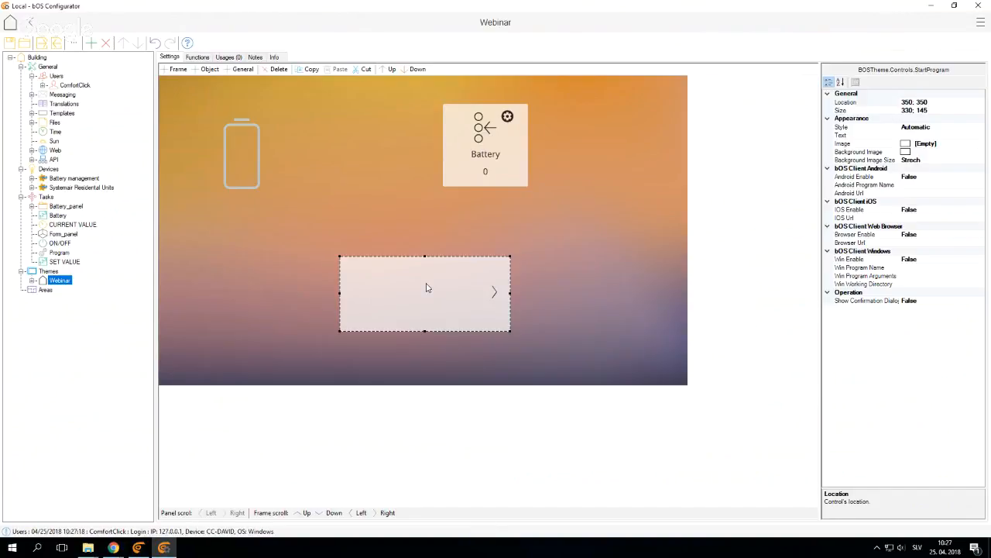
Examine the Start Program control's property groups for bOS Client Android, iOS, Web Browser and Windows
left_click(857, 170)
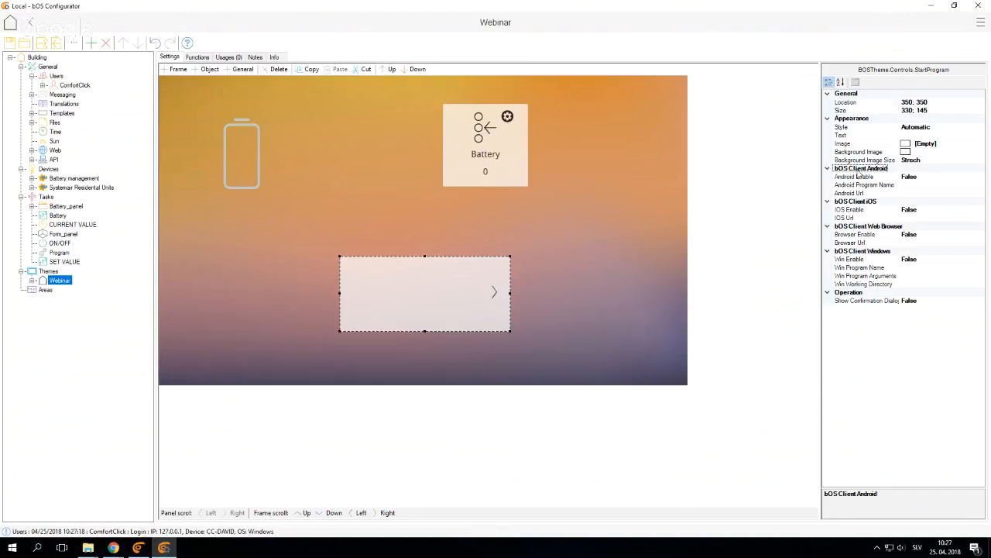
left_click(852, 203)
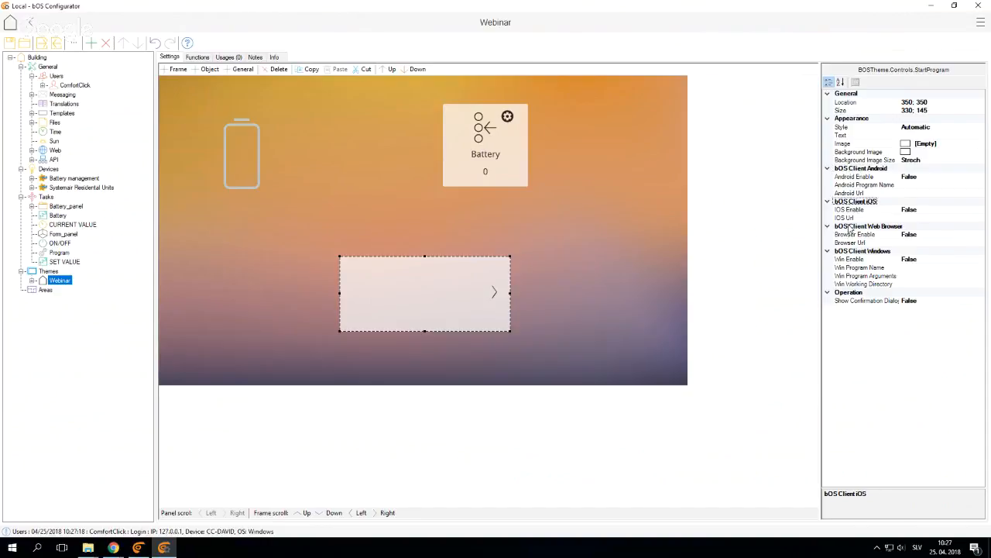
left_click(846, 252)
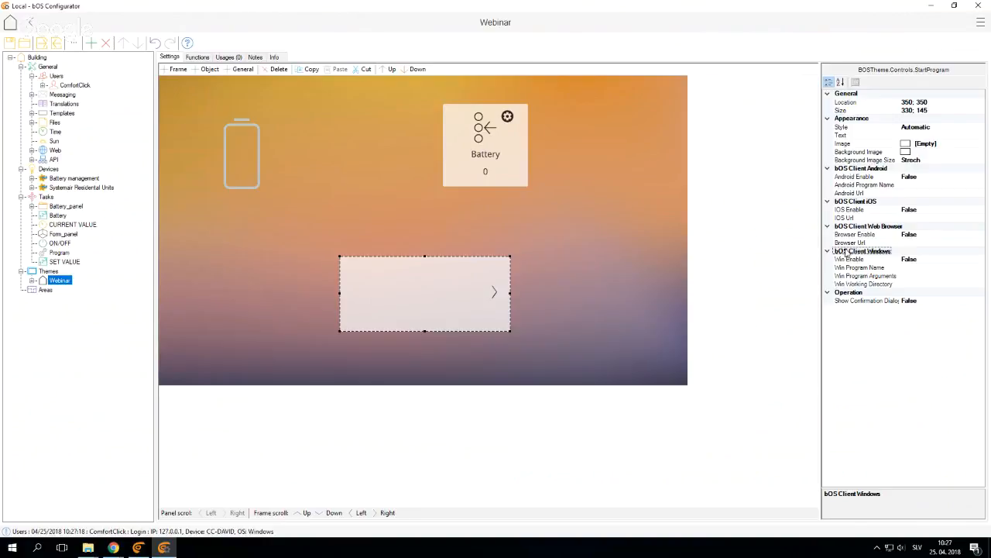
Enlarge the Start Program control's height to about 170
left_click(522, 293)
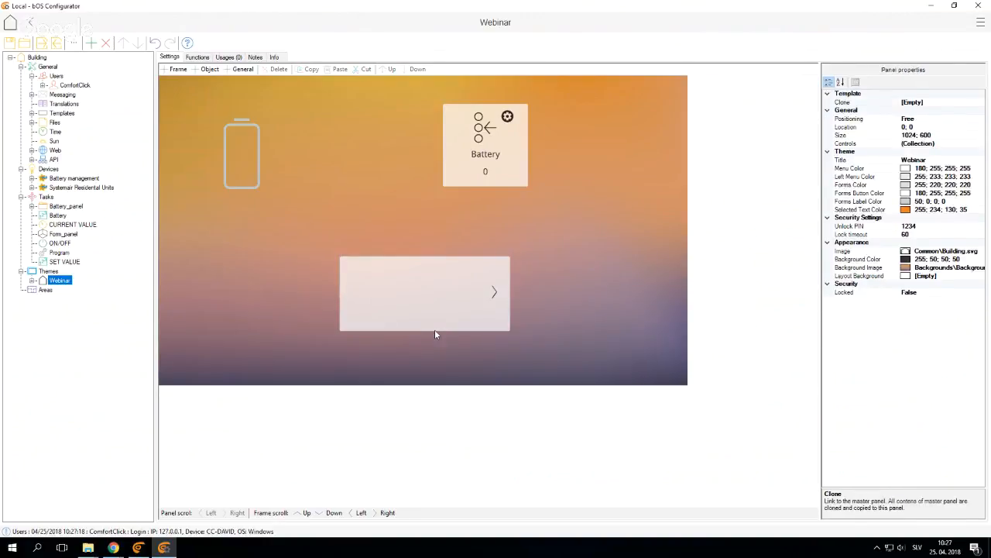
left_click(435, 329)
left_click_drag(424, 341, 474, 338)
left_click(599, 310)
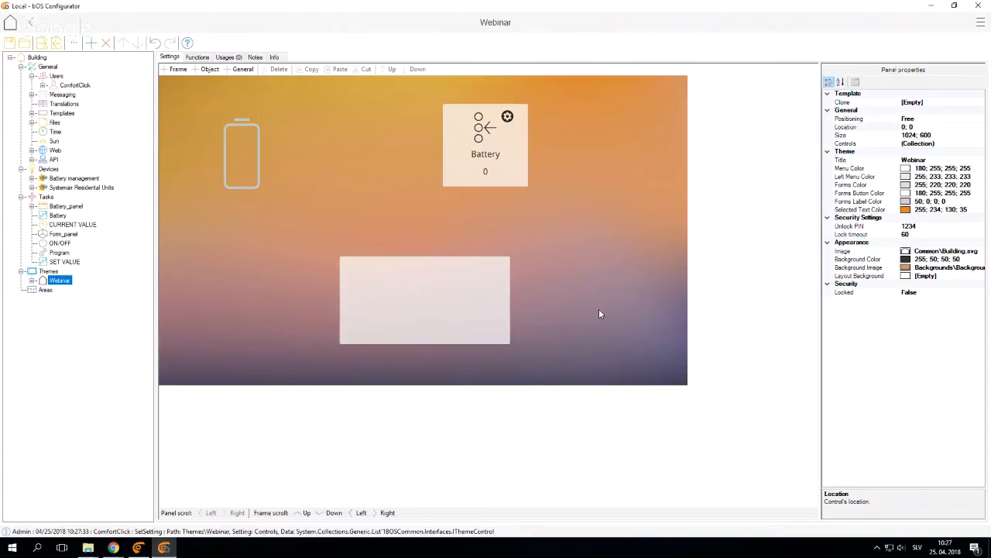
Locate Sonos.exe in C:\Program Files (x86)\Sonos in File Explorer and copy the folder path
left_click(477, 293)
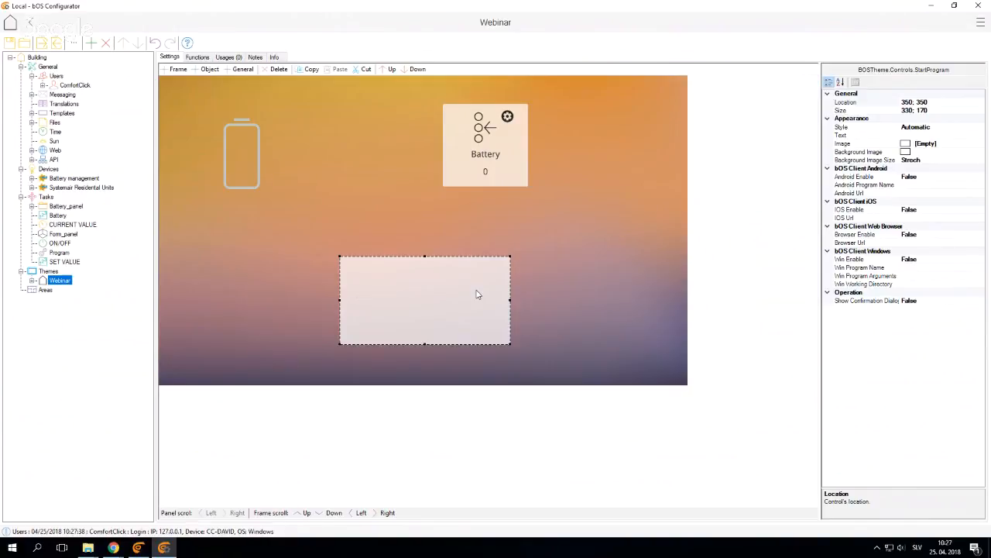
key("super+e")
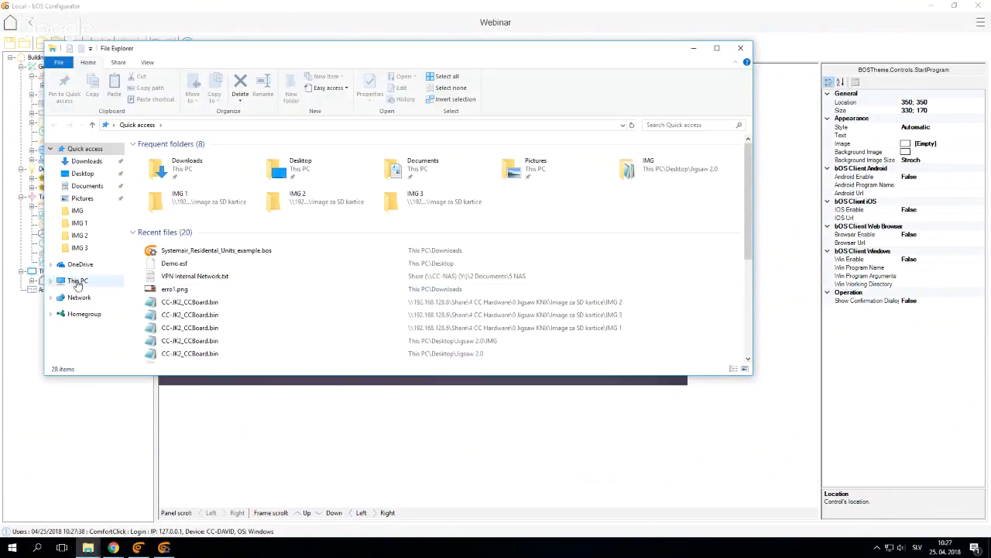
left_click(77, 281)
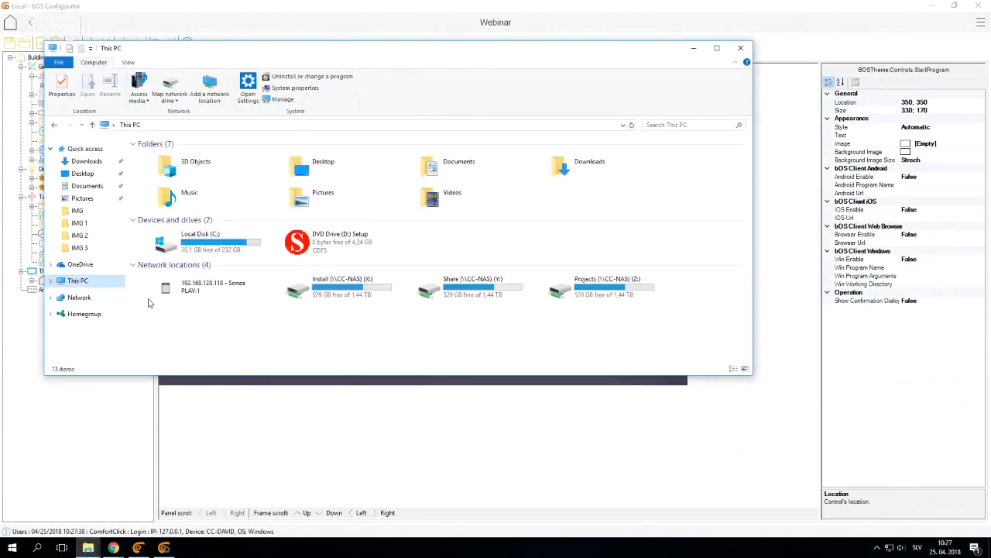
double_click(201, 240)
double_click(190, 255)
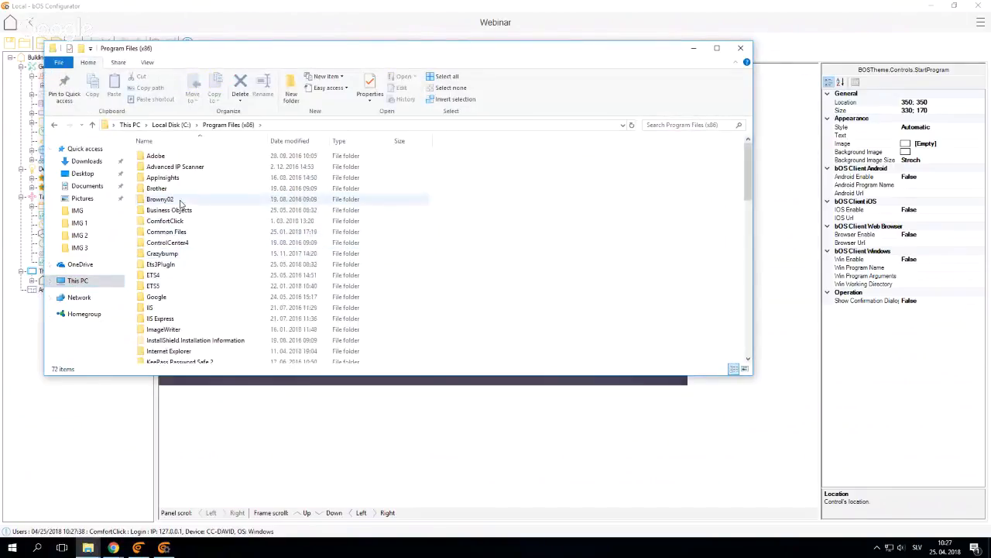
scroll(179, 228, "down", 10)
double_click(169, 190)
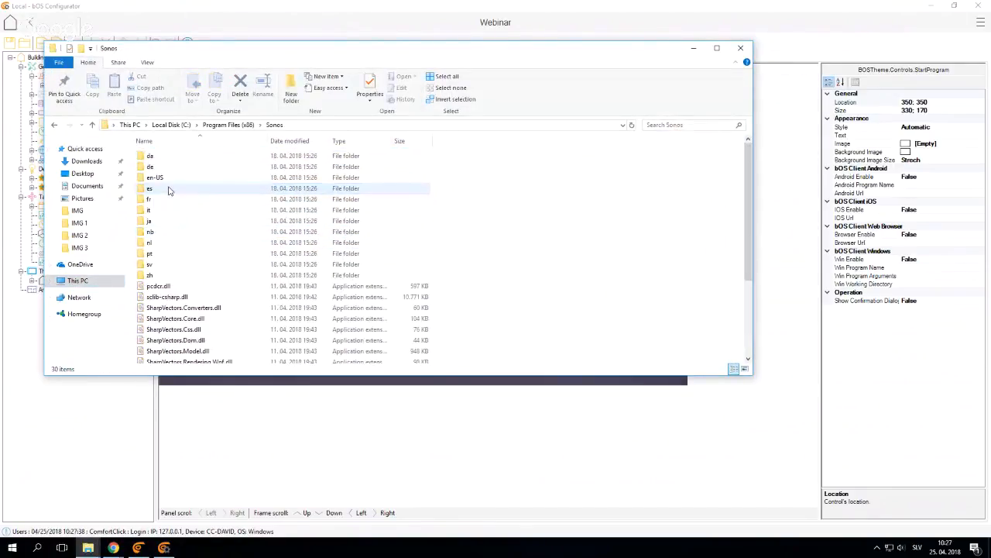
scroll(210, 270, "down", 4)
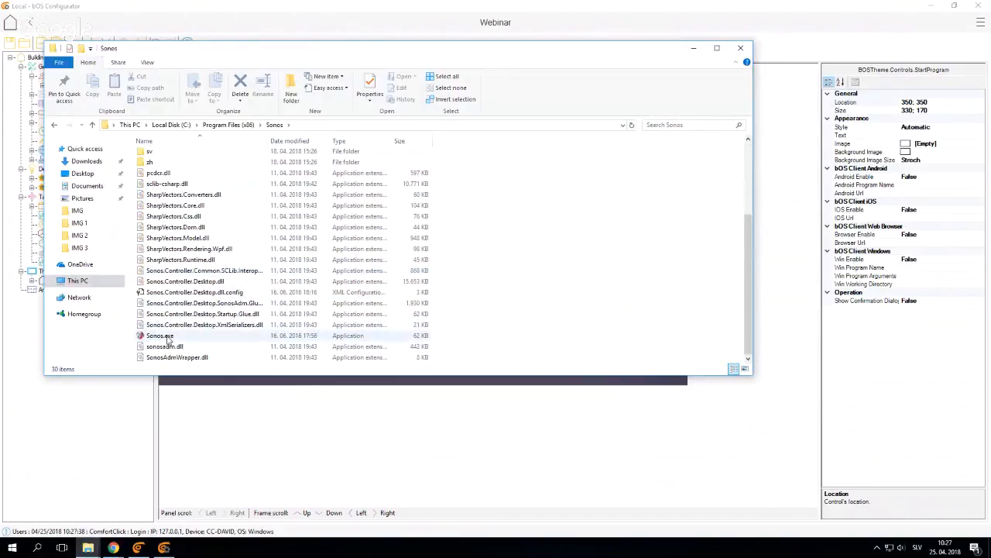
left_click(159, 335)
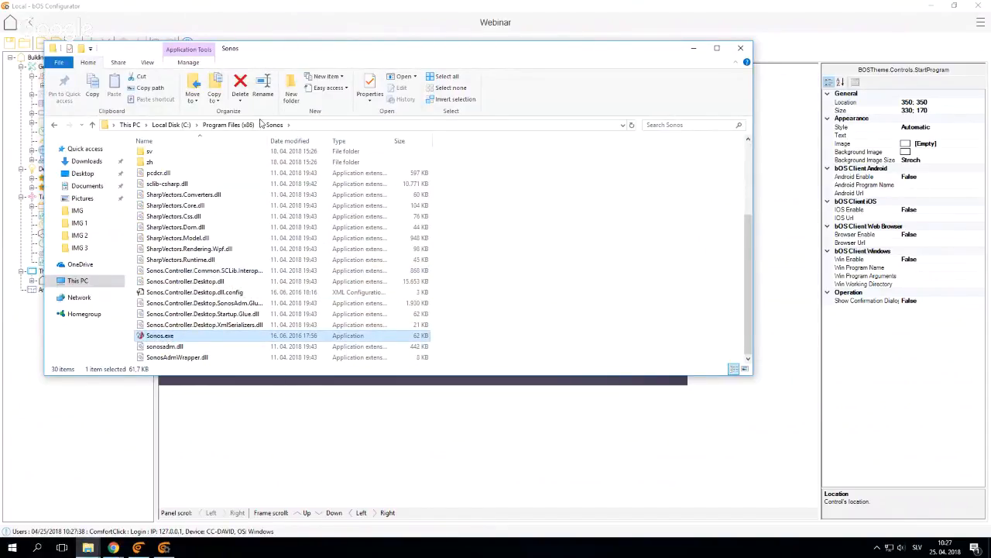
left_click(297, 124)
key("ctrl+c")
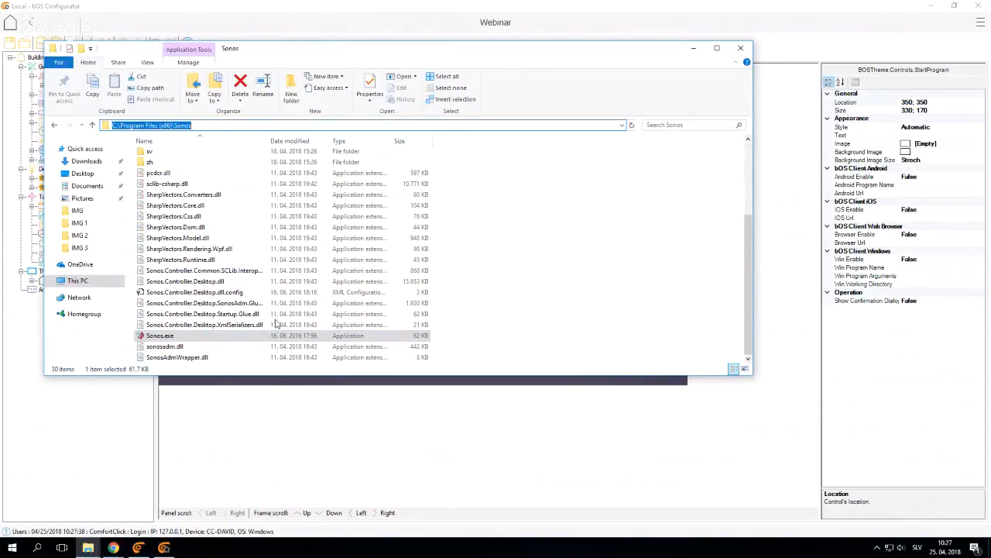
Back in bOS Configurator, set the Start Program control's Win Program Name to C:\Program Files (x86)\Sonos\Sonos.exe
left_click(294, 416)
left_click(402, 297)
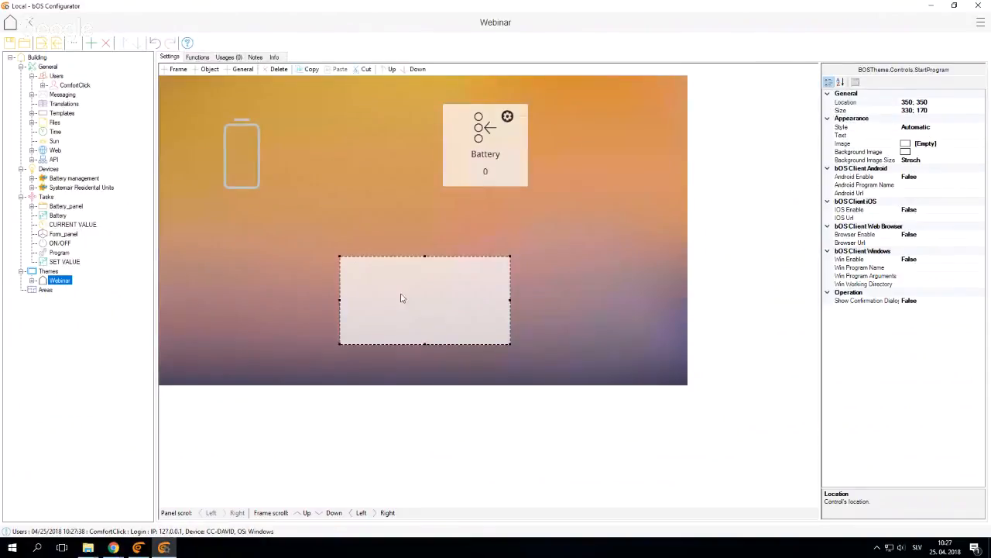
left_click(898, 267)
key("ctrl+v")
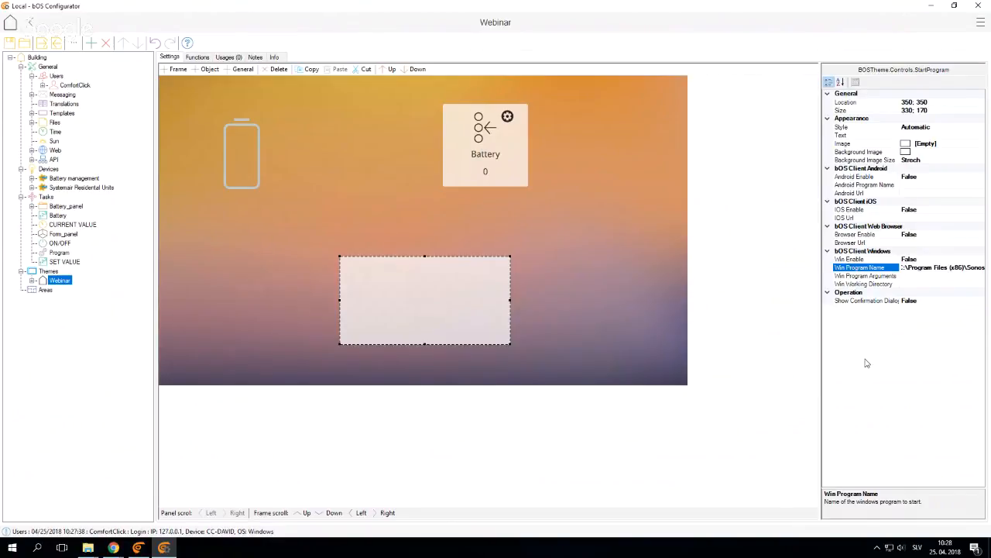
type("\\")
type("Sonos.e")
key("Return")
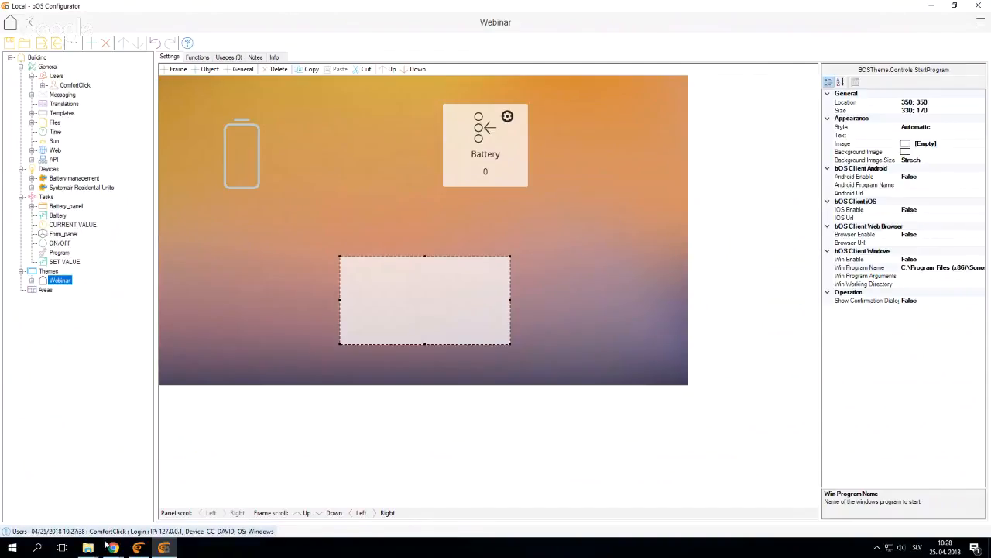
Verify the Sonos.exe file name in File Explorer and set the Start Program control's Win Enable to True
mouse_move(109, 540)
left_click(482, 513)
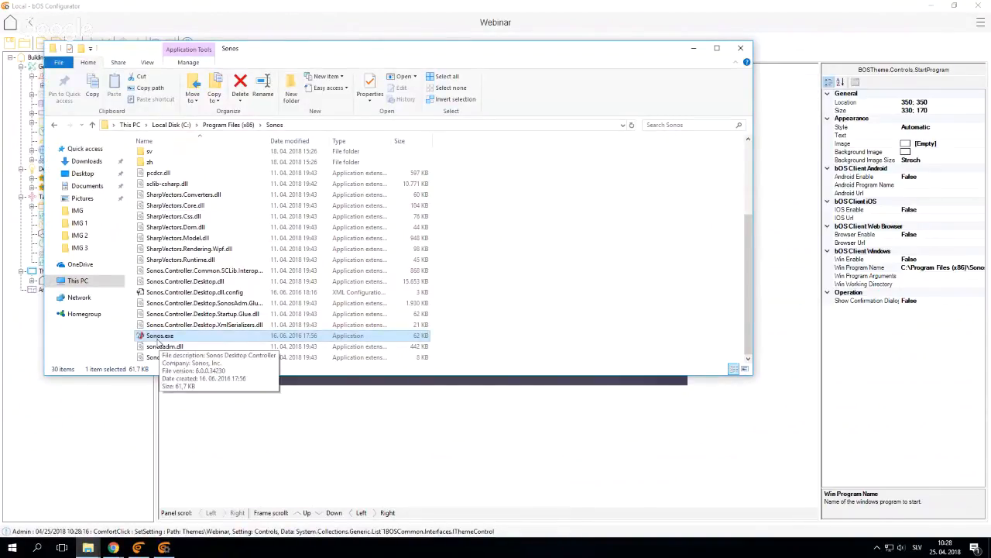
left_click(250, 433)
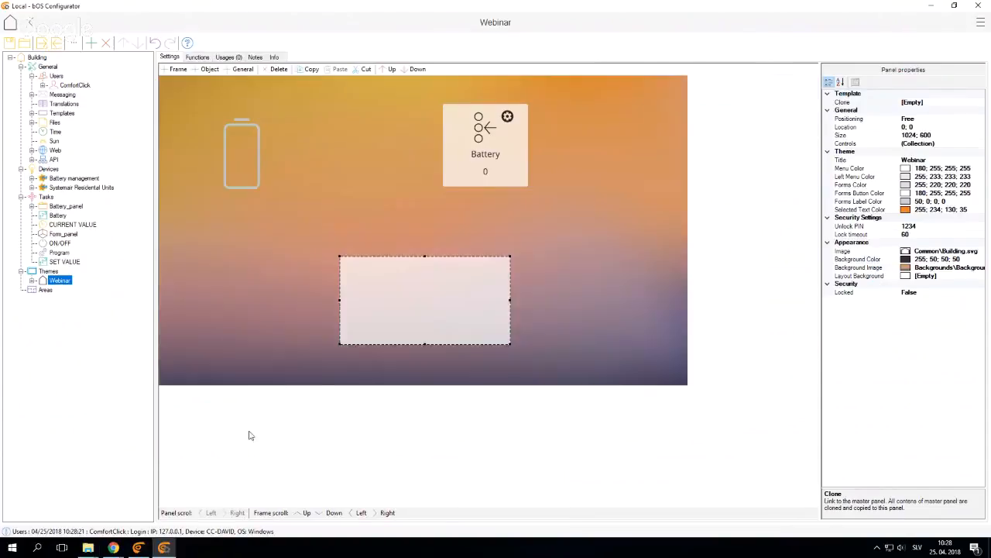
left_click(387, 310)
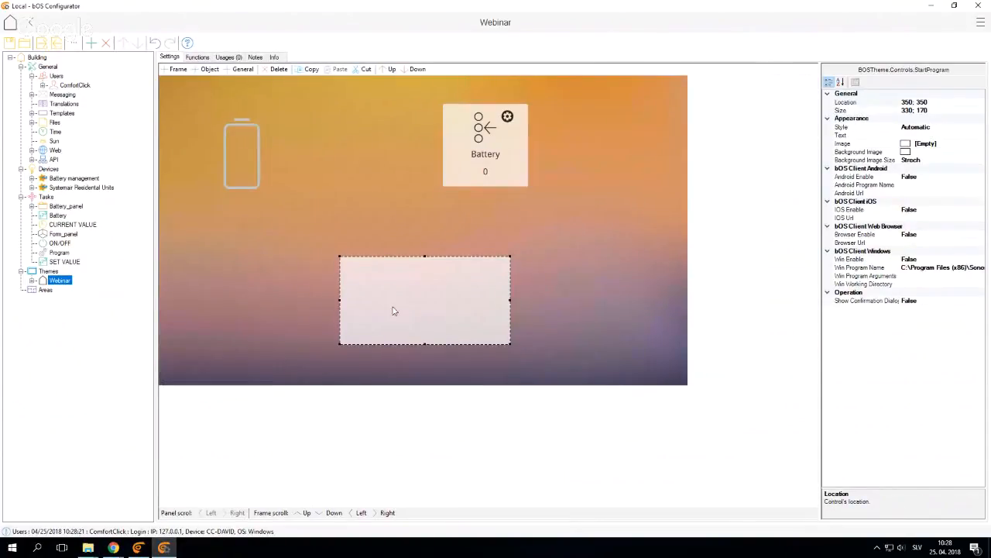
double_click(859, 262)
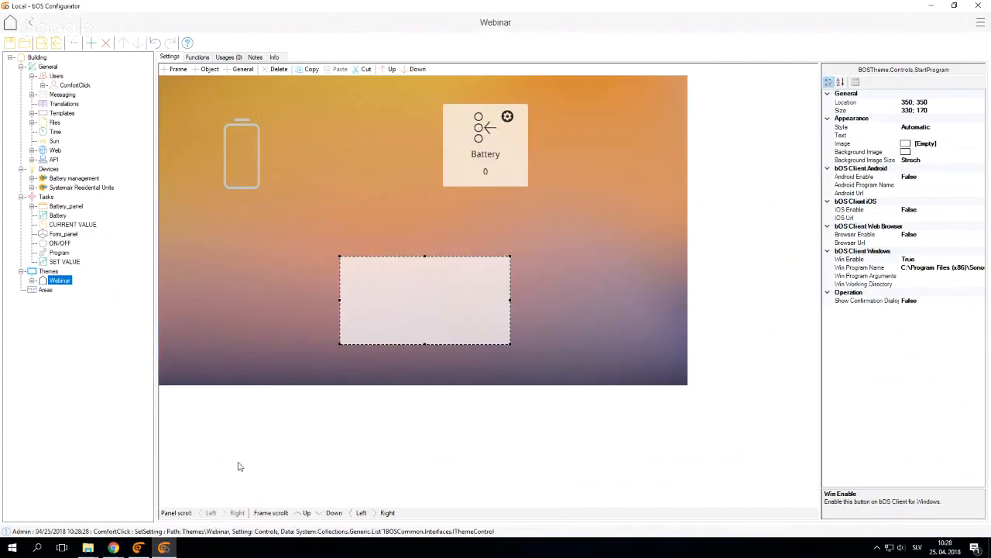
Test the new control in bOS Client by launching Sonos, close Sonos, and return to bOS Configurator
left_click(138, 548)
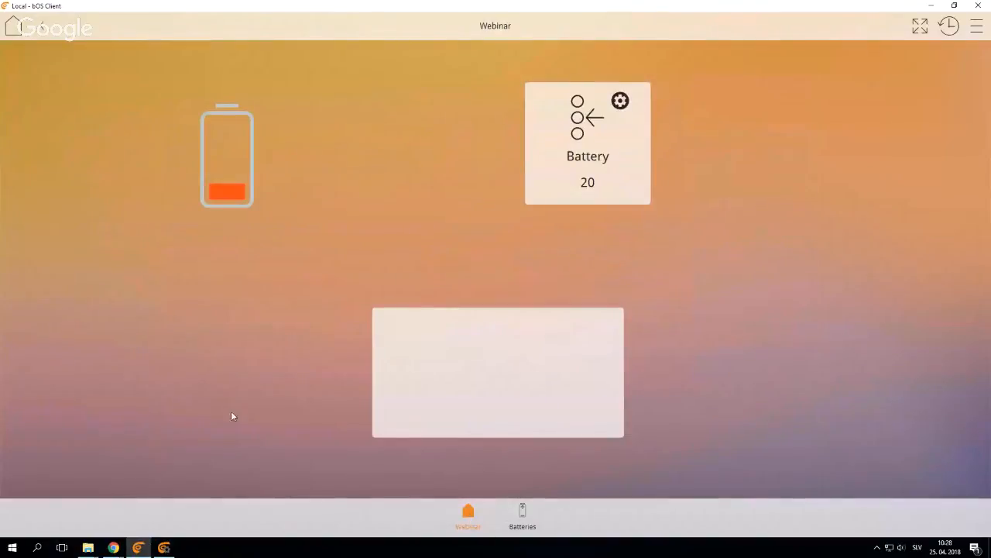
left_click(473, 384)
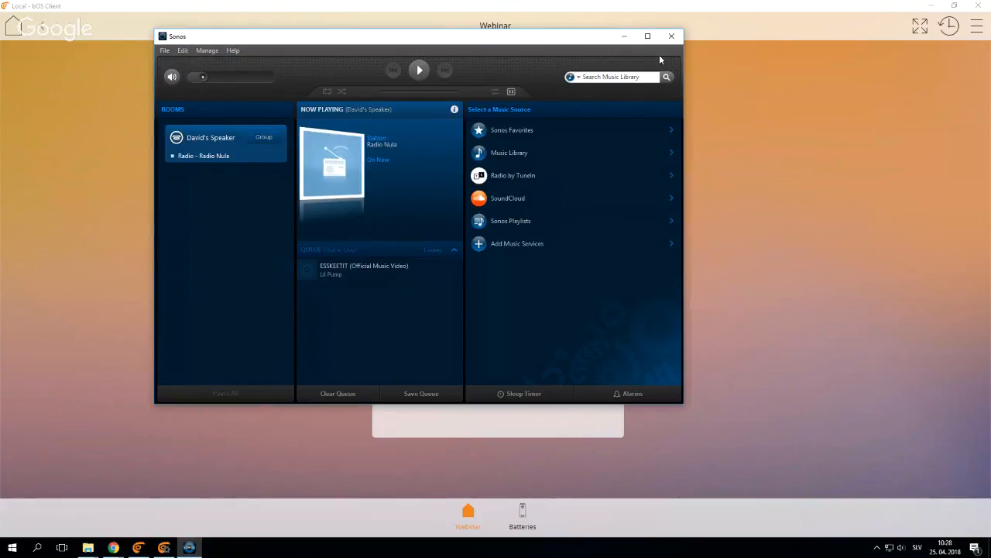
left_click(669, 37)
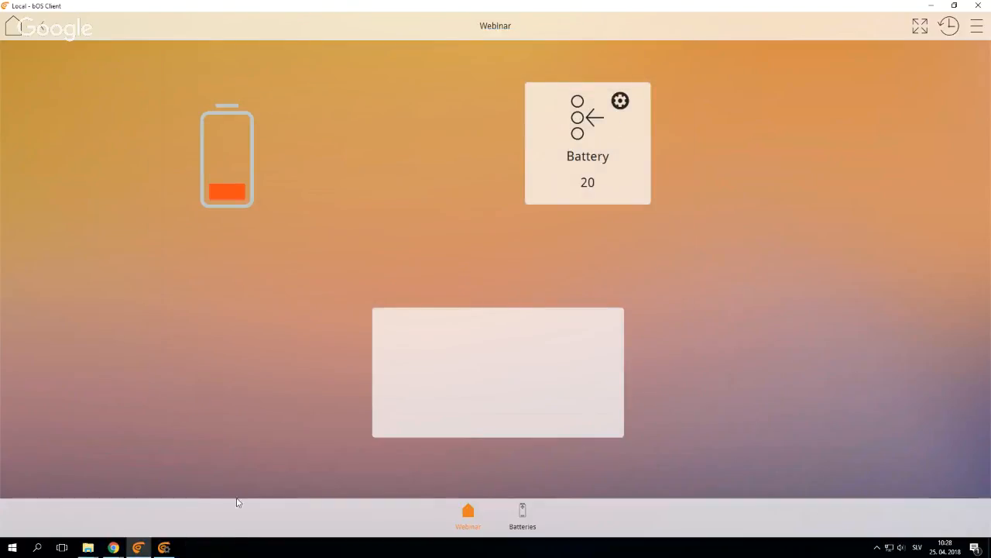
left_click(165, 547)
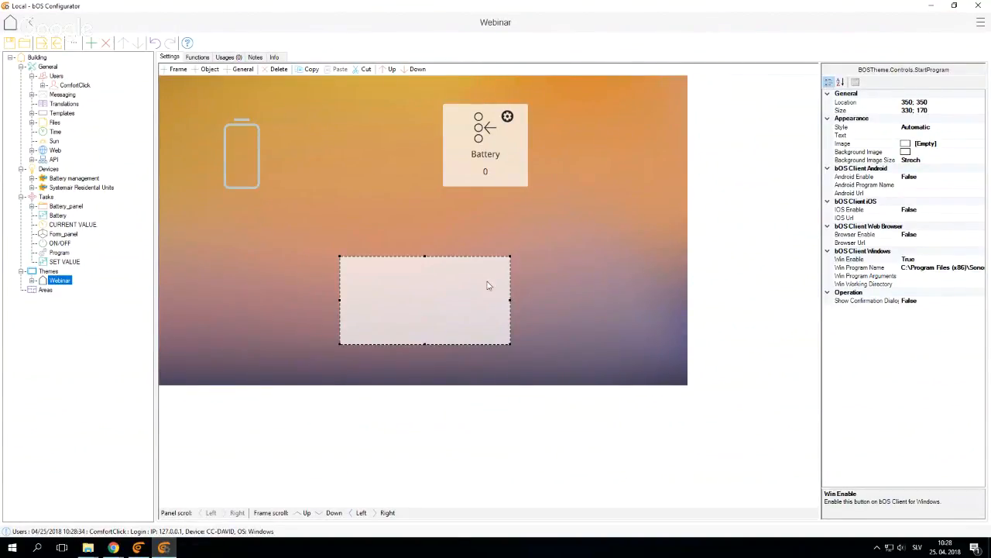
Set the Start Program control's image to Audio.svg from the library's AV folder
left_click(978, 143)
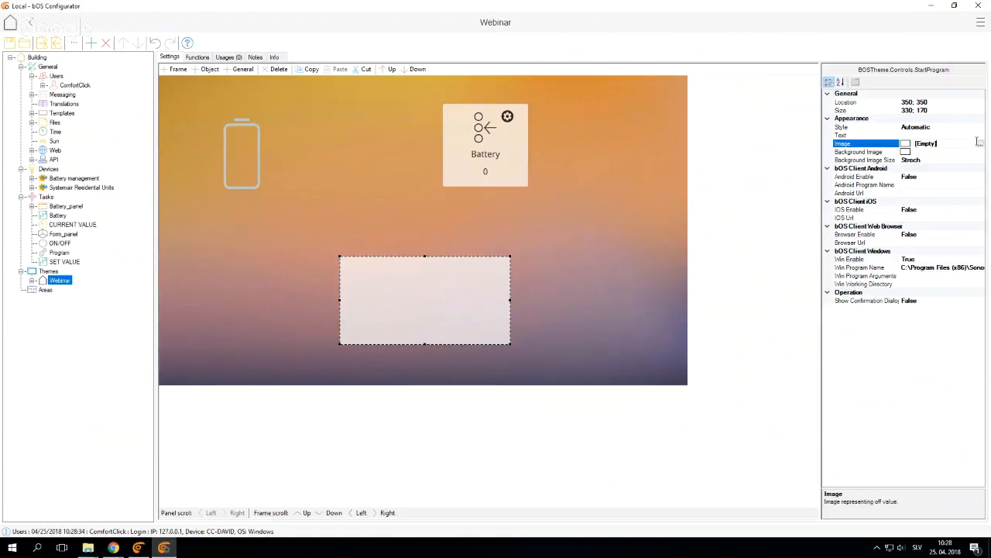
left_click(978, 143)
left_click(357, 214)
left_click(395, 214)
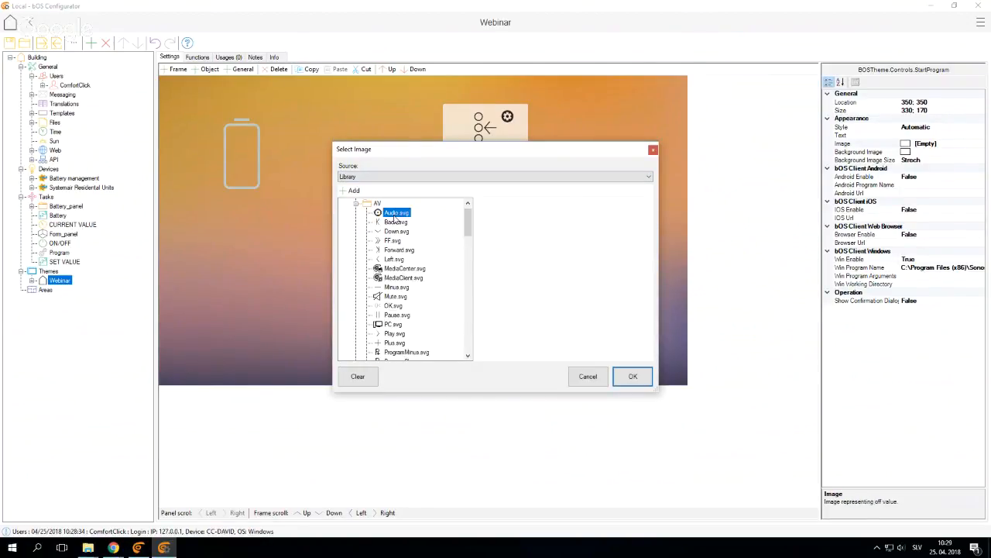
left_click(633, 376)
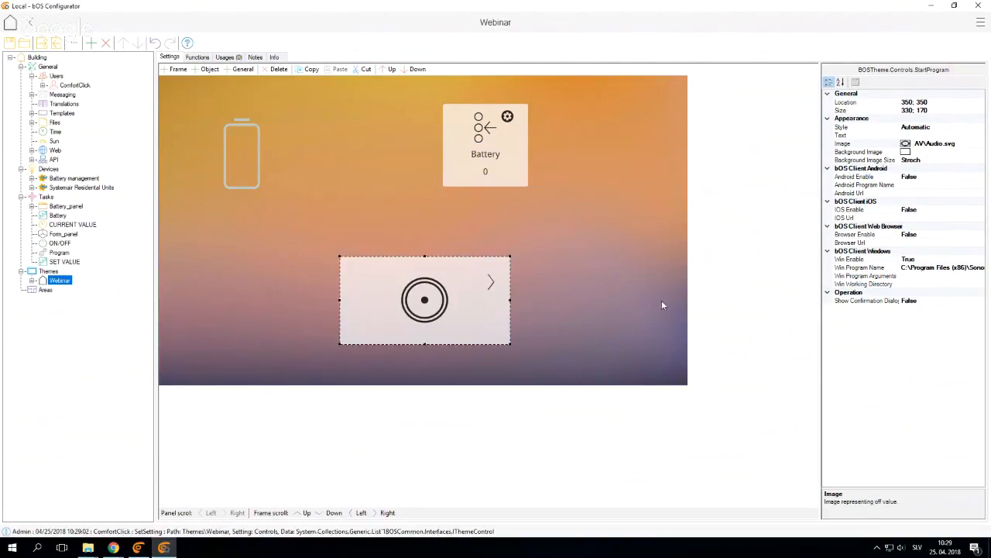
Change the Start Program control's style to Manual
left_click(876, 128)
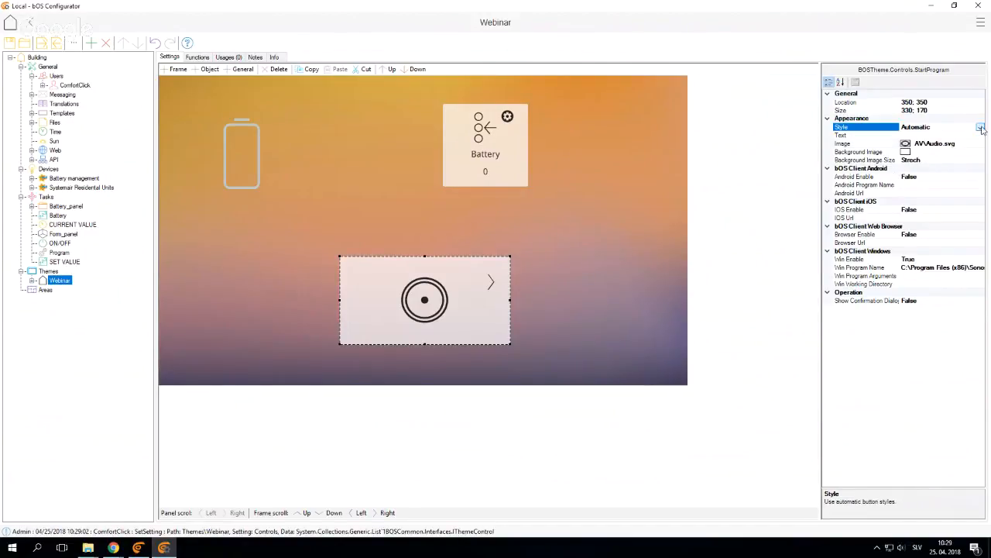
left_click(981, 129)
left_click(965, 145)
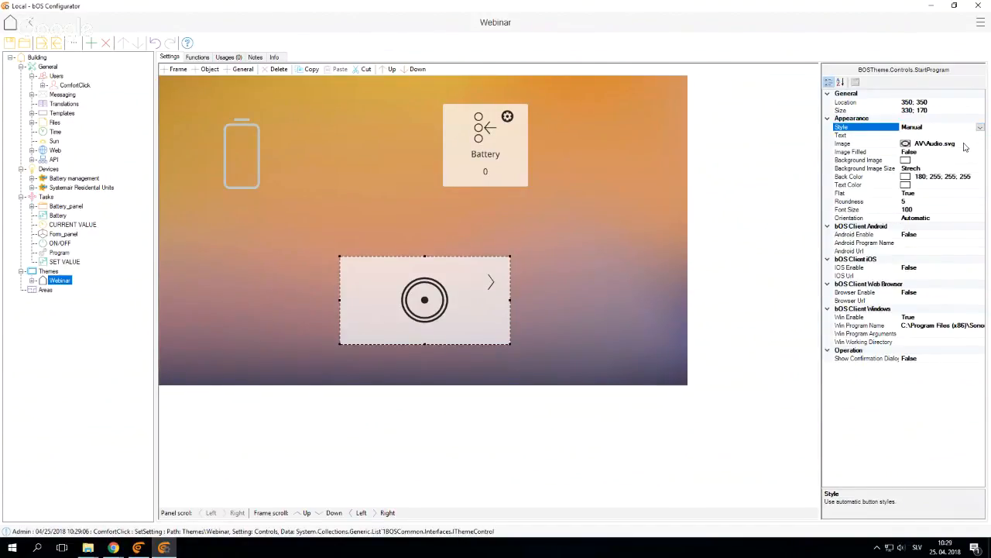
Make the Start Program control's back color transparent, check its look in bOS Client, and return to bOS Configurator
left_click(941, 177)
left_click(980, 177)
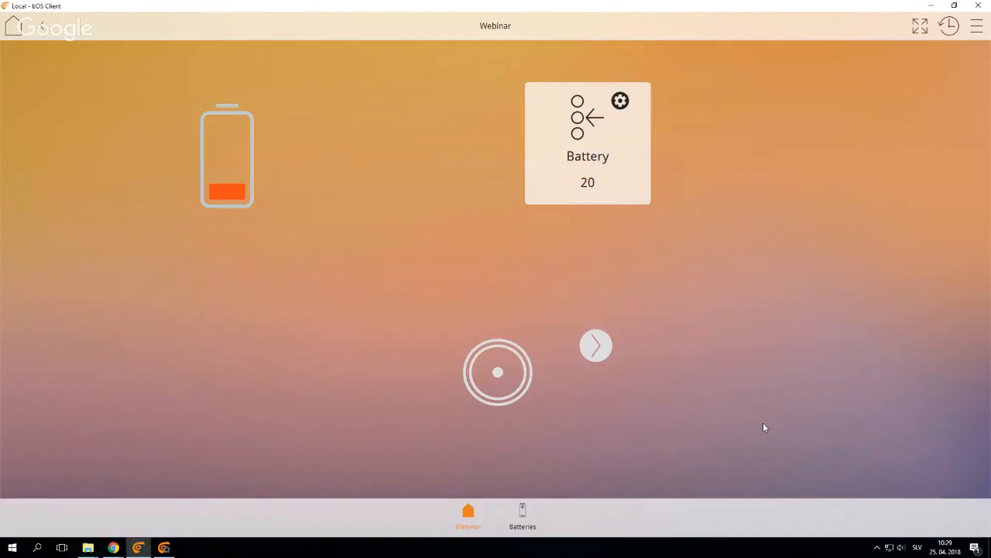
left_click(162, 547)
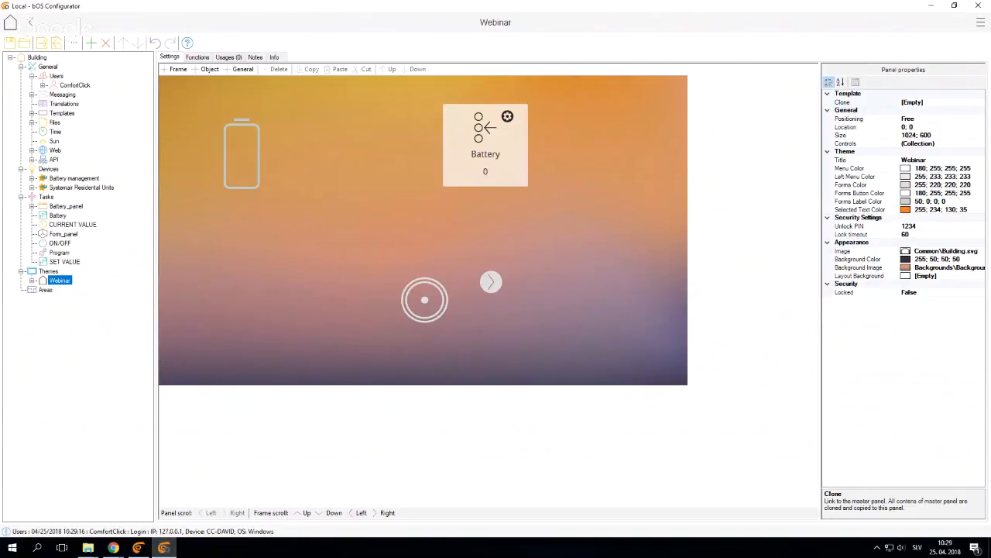
Add a DSC device under Devices, keeping its default name
left_click(33, 280)
right_click(47, 169)
key("Escape")
right_click(49, 170)
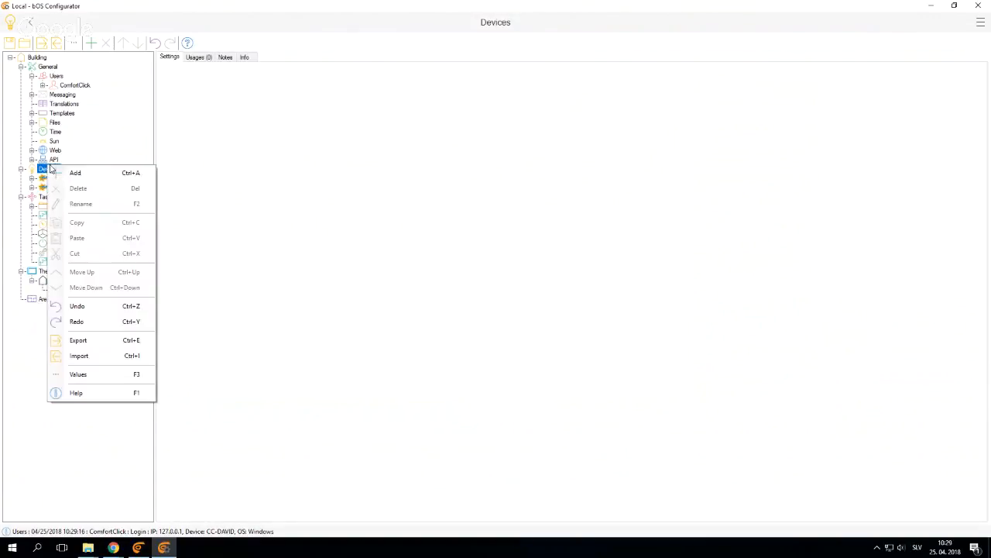
left_click(77, 172)
left_click(568, 201)
double_click(568, 200)
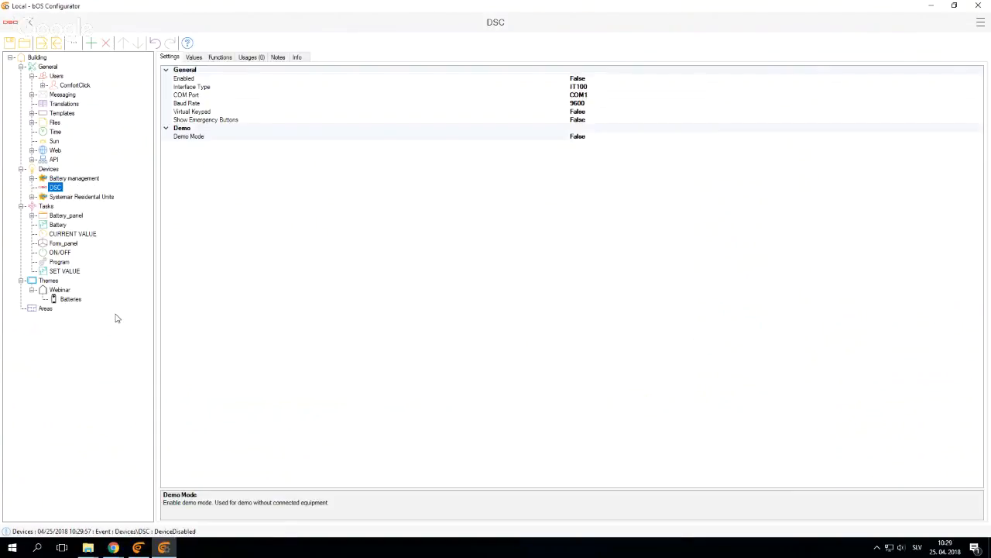
Add a panel named ALARM under the Webinar theme
left_click(58, 290)
right_click(57, 292)
left_click(85, 296)
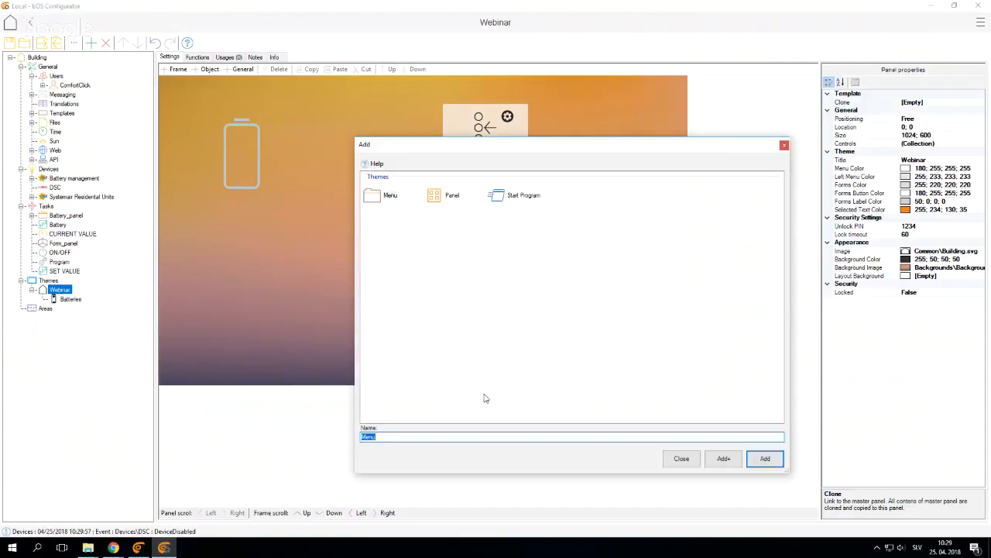
left_click(445, 203)
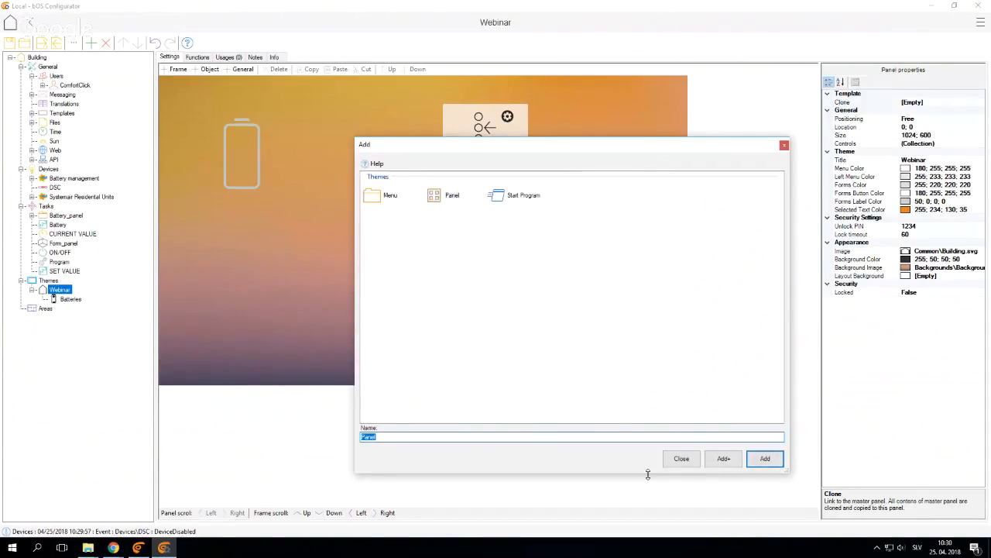
type("Alarm")
key("Return")
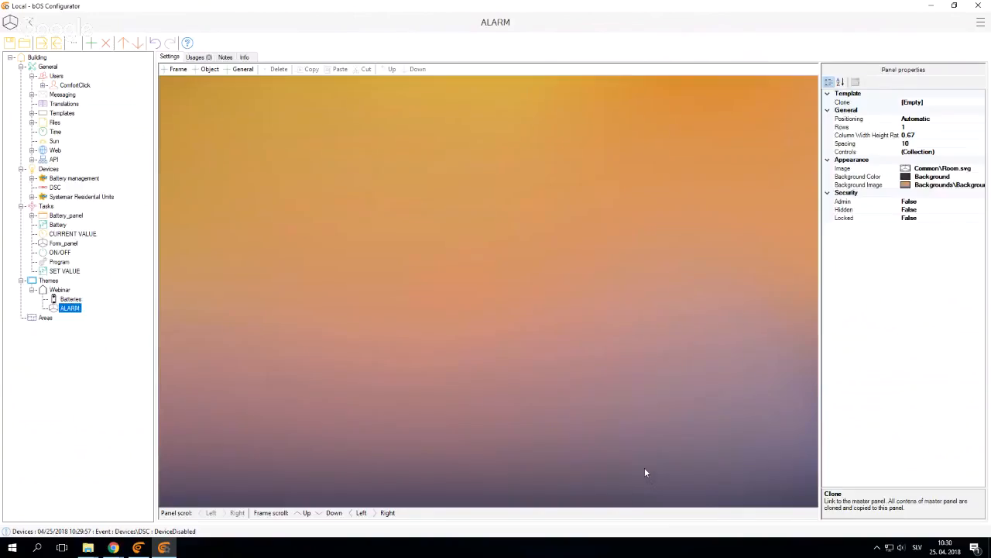
Place the DSC device on the ALARM panel as a virtual keypad control
left_click_drag(58, 188, 465, 237)
key("Return")
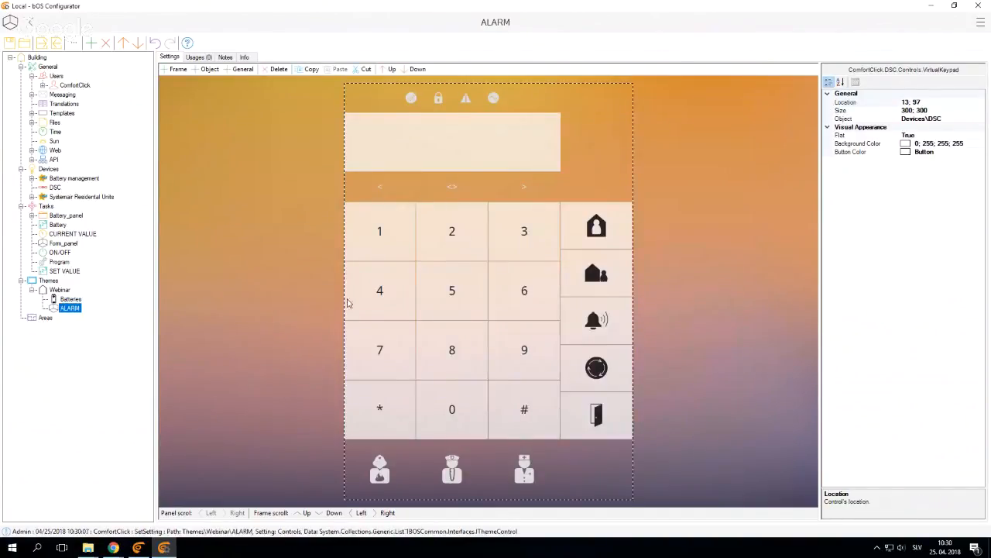
left_click(664, 290)
Test the DSC keypad's number buttons on the ALARM page in bOS Client
left_click(164, 547)
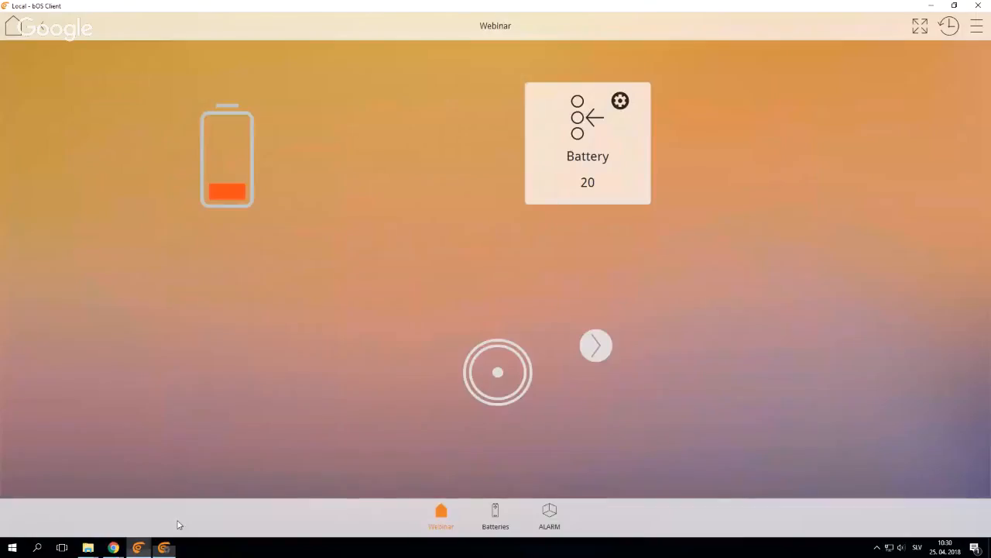
left_click(548, 519)
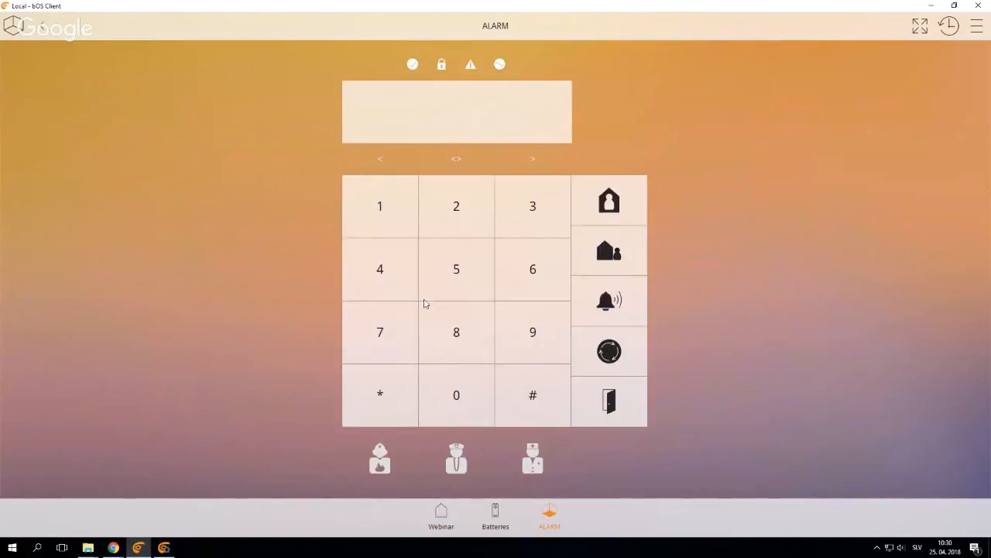
left_click(392, 200)
left_click(457, 204)
left_click(521, 211)
left_click(458, 265)
left_click(391, 278)
left_click(387, 324)
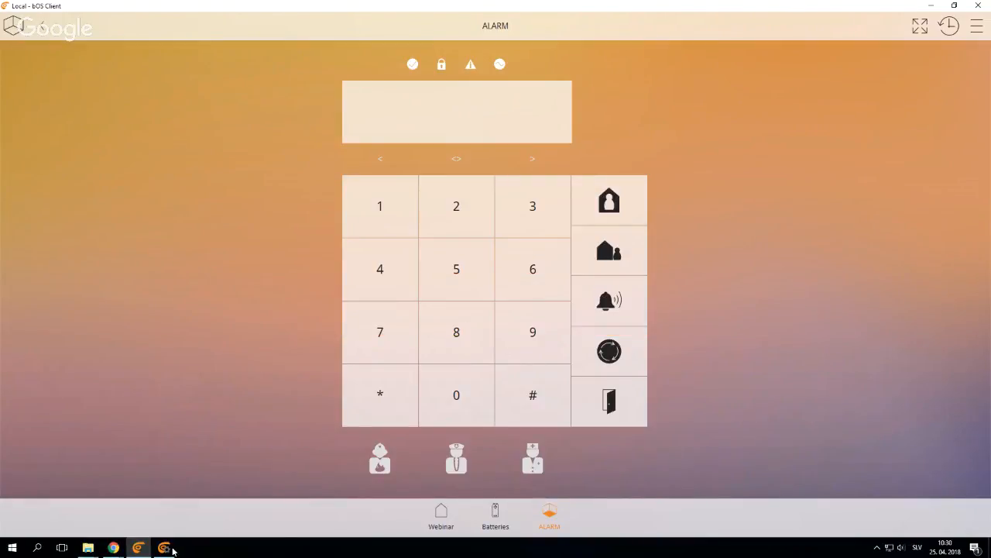
Switch bOS Client back to its Webinar page and return to the ALARM panel in bOS Configurator
left_click(164, 550)
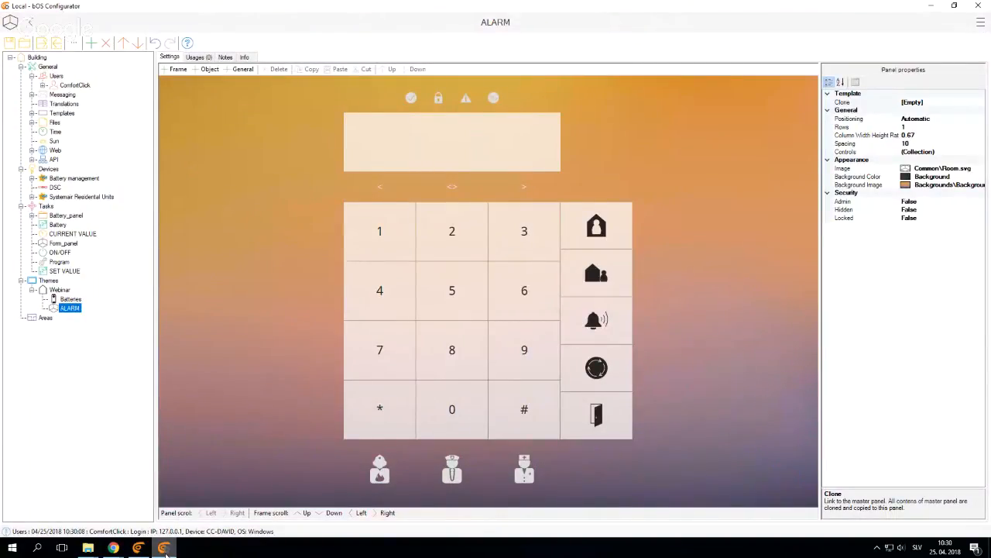
left_click(164, 548)
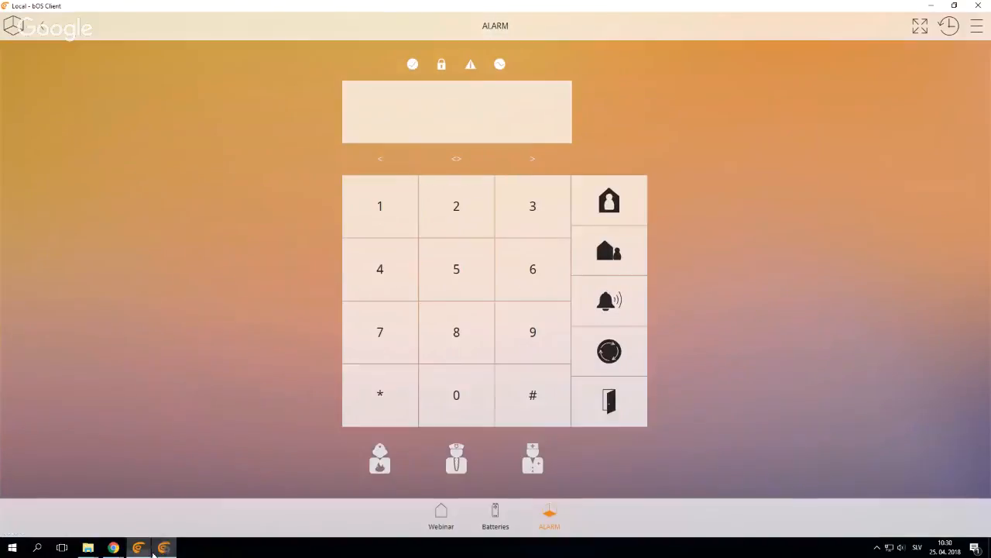
left_click(441, 515)
left_click(165, 548)
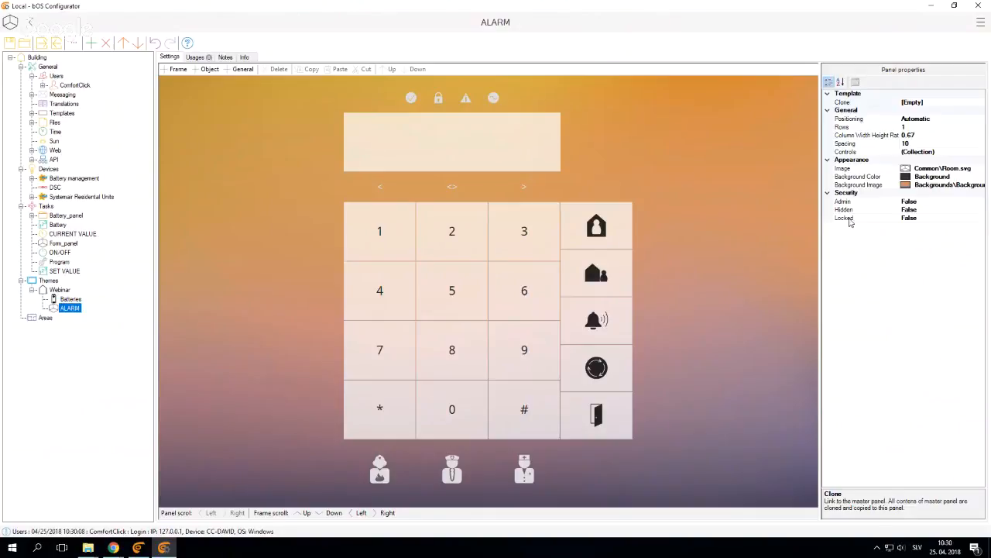
Set the ALARM panel's Locked option to True and enter a new unlock PIN for the Webinar theme
left_click(849, 220)
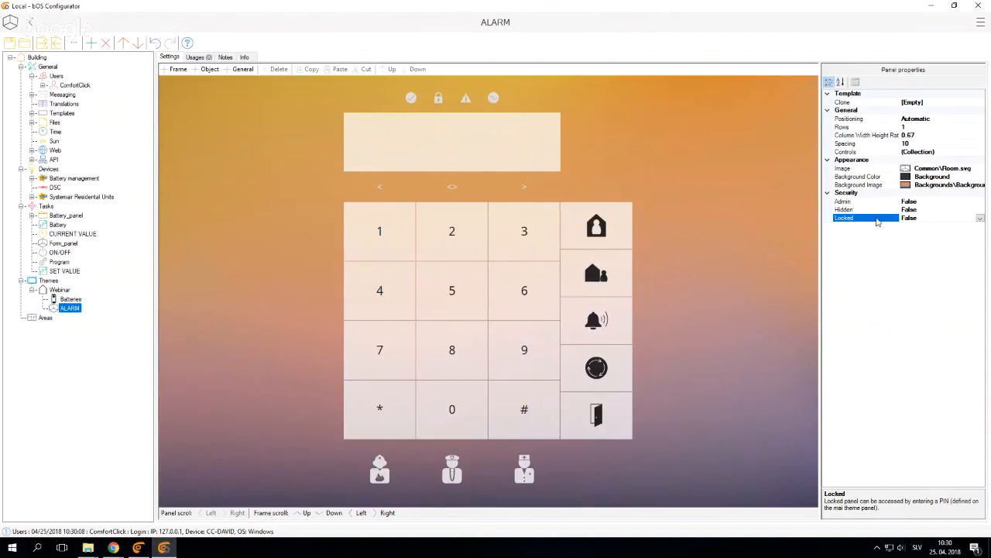
double_click(860, 222)
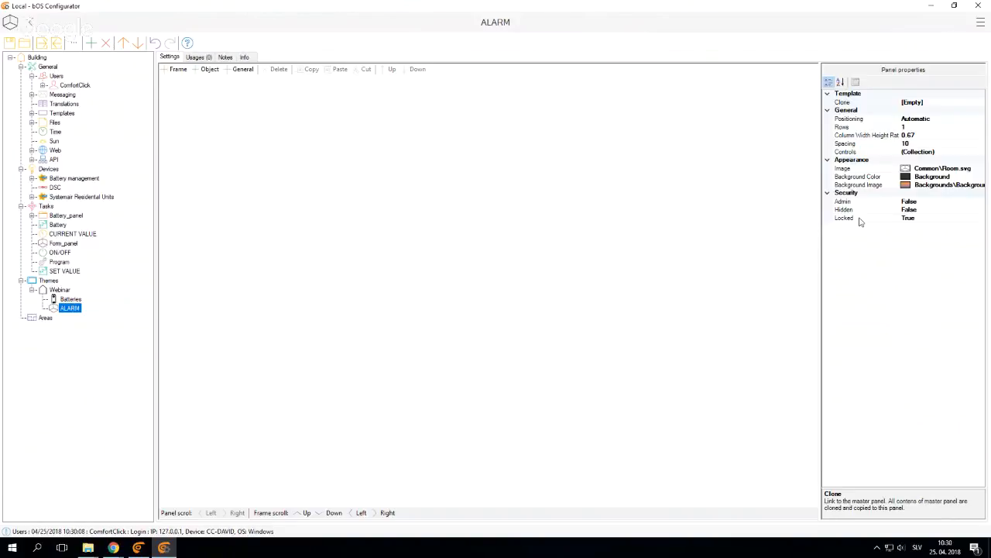
left_click(56, 291)
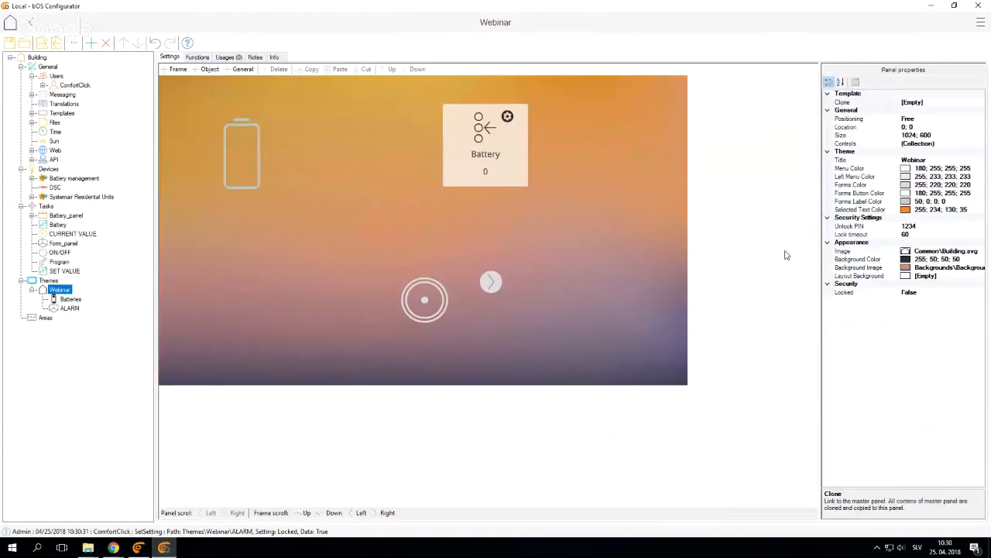
left_click(856, 234)
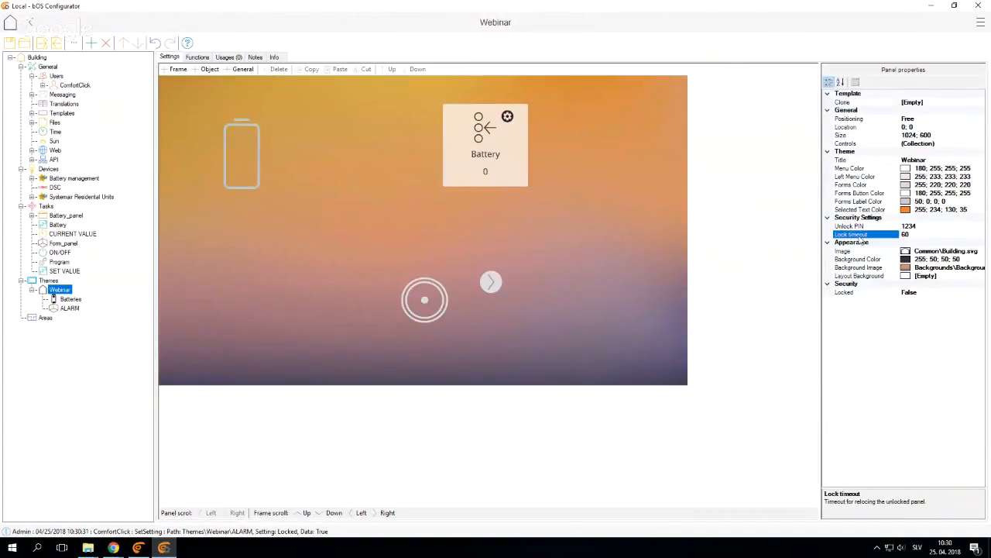
left_click(859, 225)
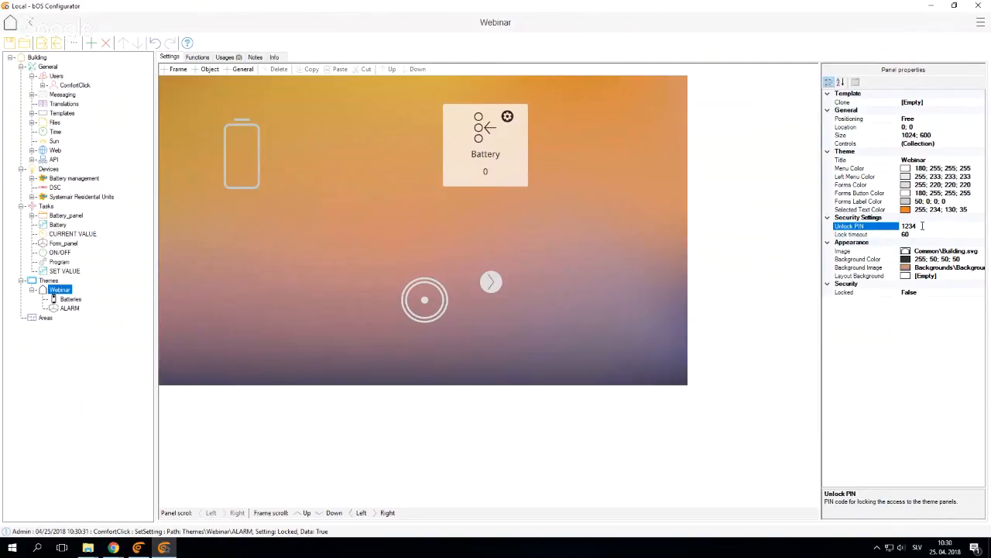
double_click(917, 226)
type("2")
key("Return")
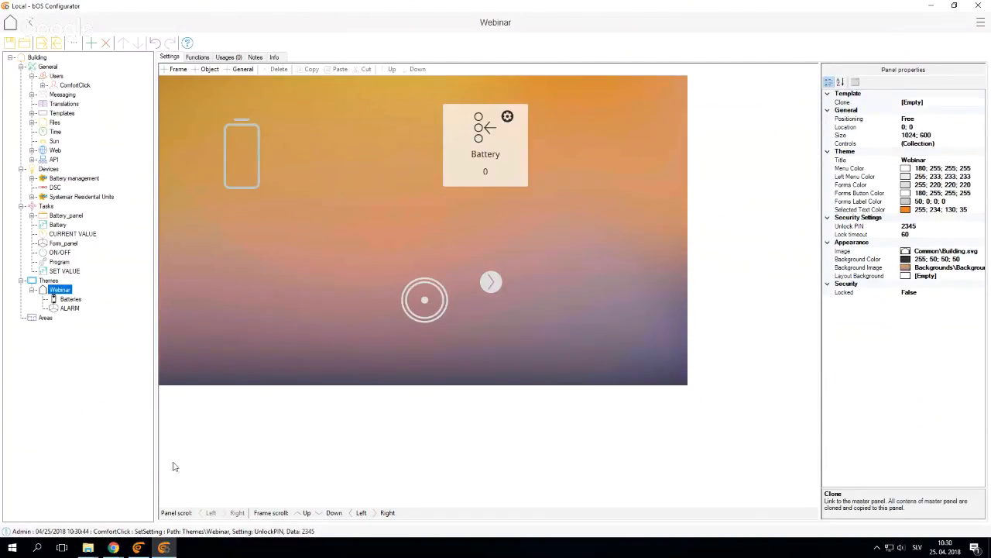
Test the lock in bOS Client by opening the ALARM page with the unlock PIN, and return to bOS Configurator
left_click(141, 547)
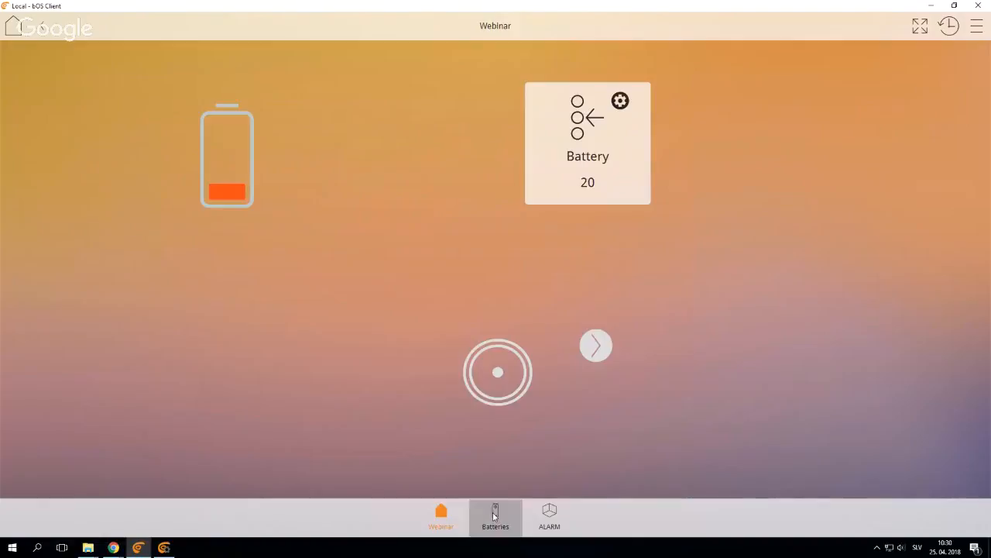
left_click(495, 515)
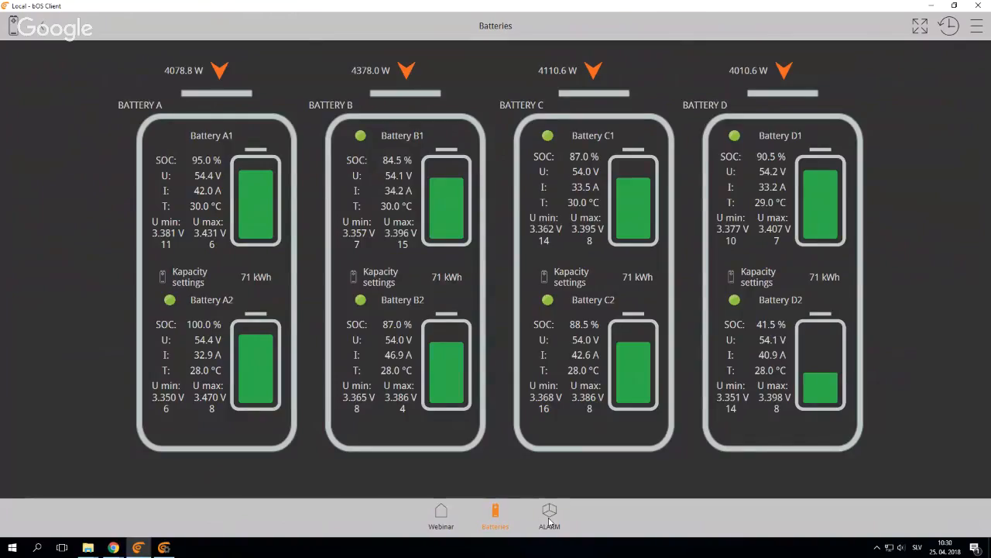
left_click(549, 520)
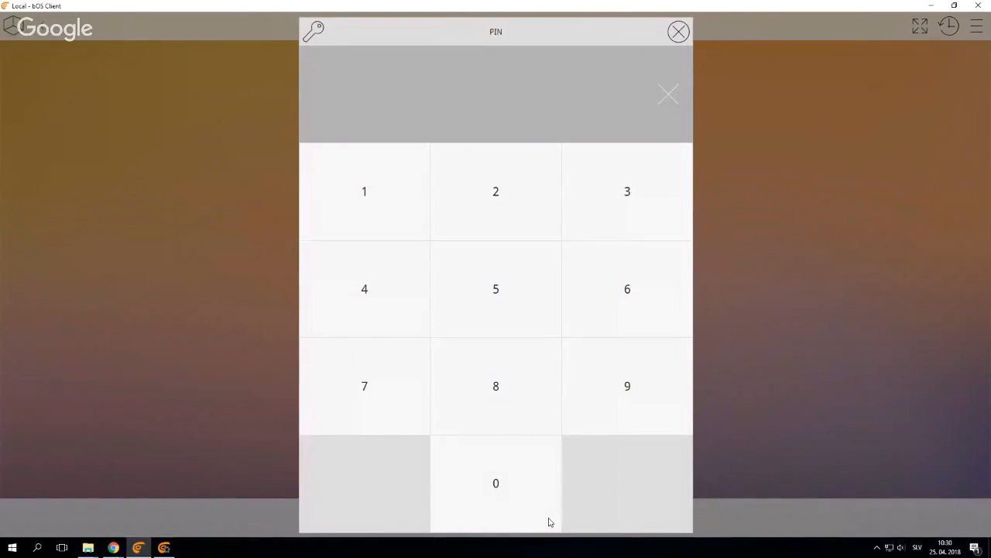
left_click(520, 192)
left_click(605, 214)
left_click(478, 289)
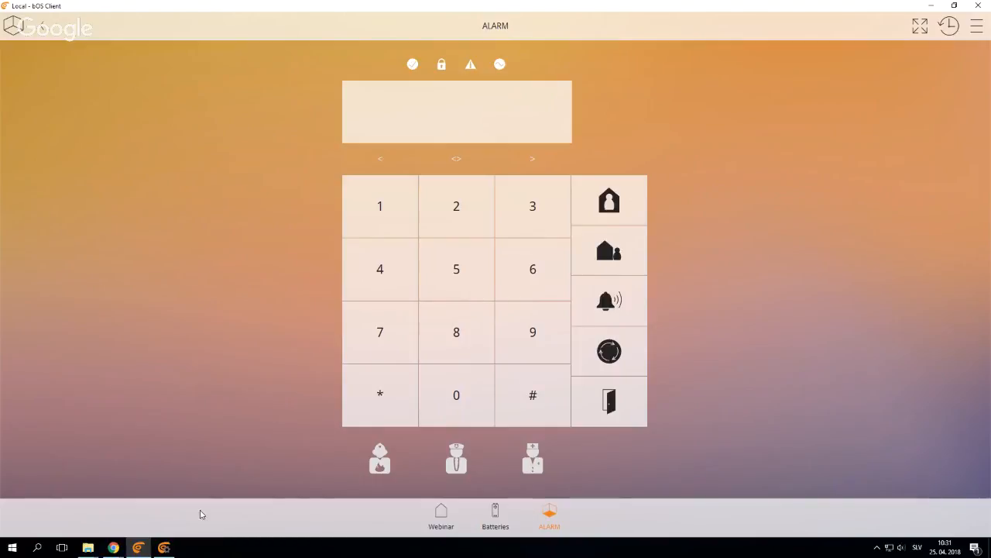
left_click(164, 547)
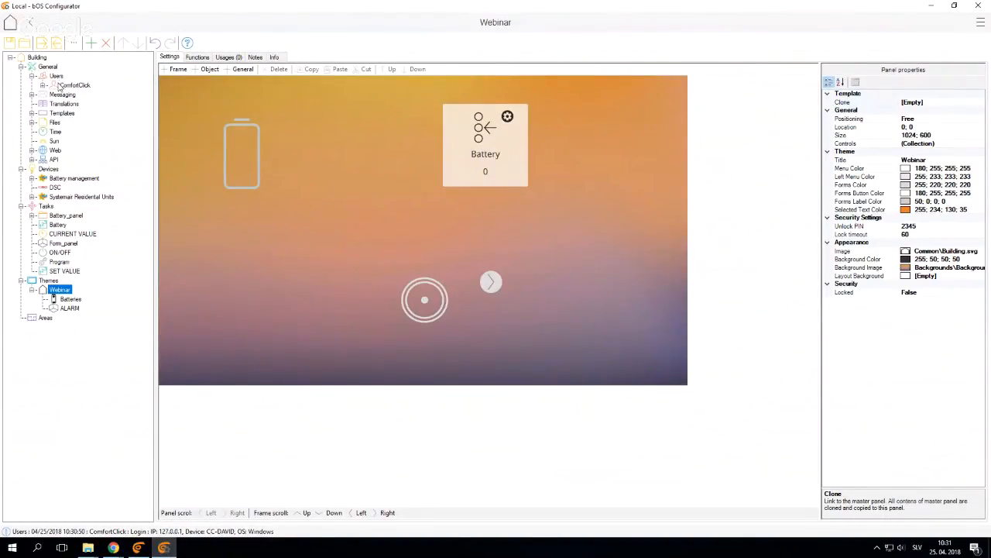
Review the ComfortClick user's settings and add a user named Kids under Users
left_click(62, 85)
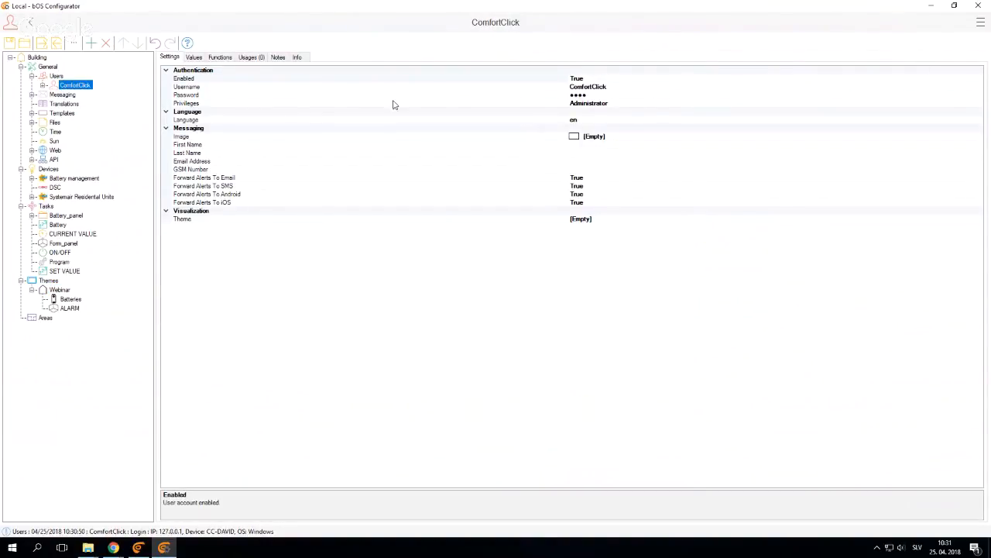
right_click(57, 76)
left_click(84, 84)
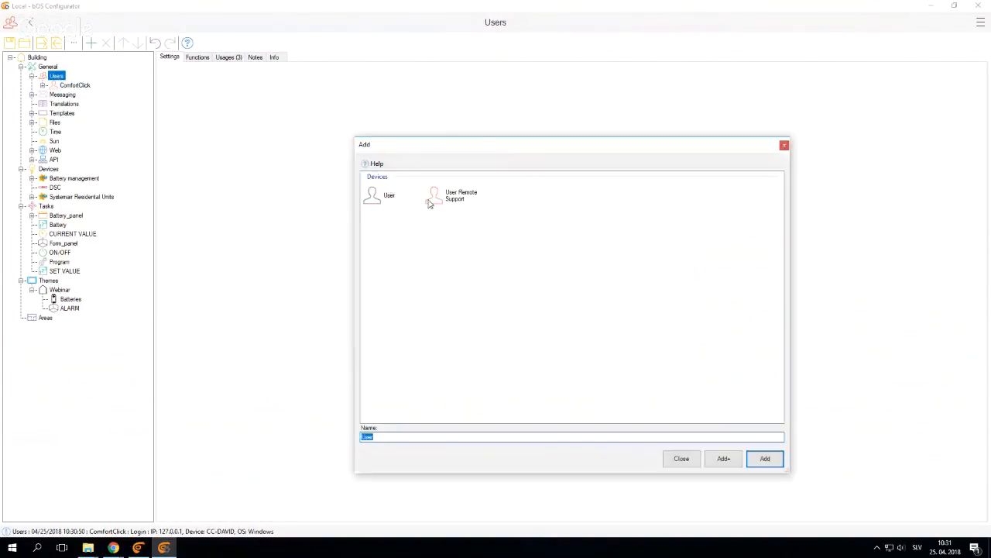
type("Kids")
key("Return")
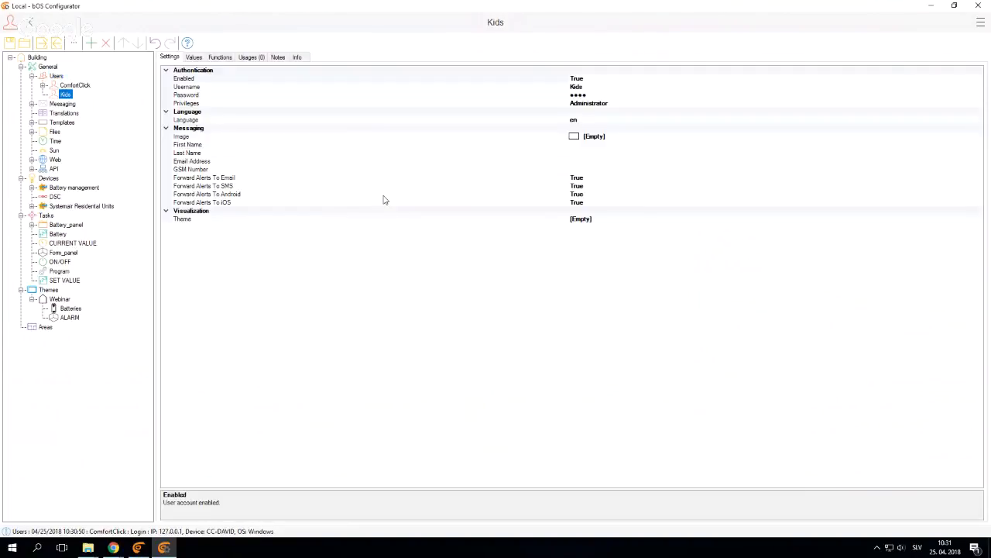
Set the Kids user's privileges to User
left_click(666, 103)
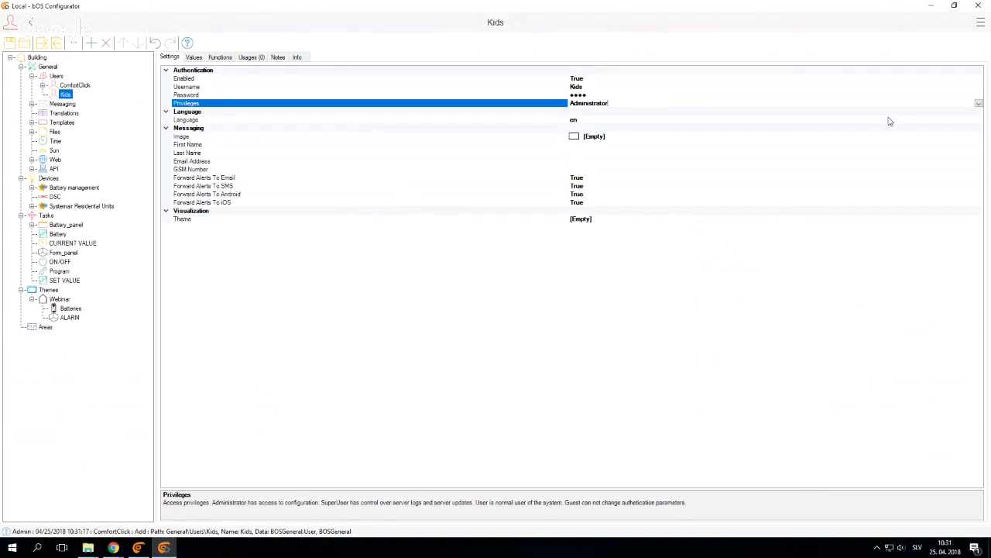
left_click(979, 103)
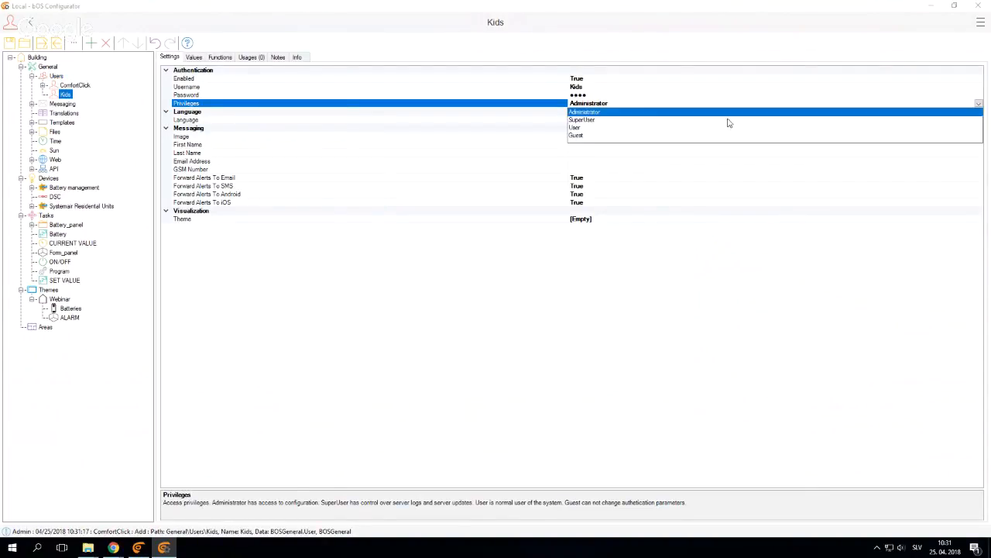
left_click(577, 127)
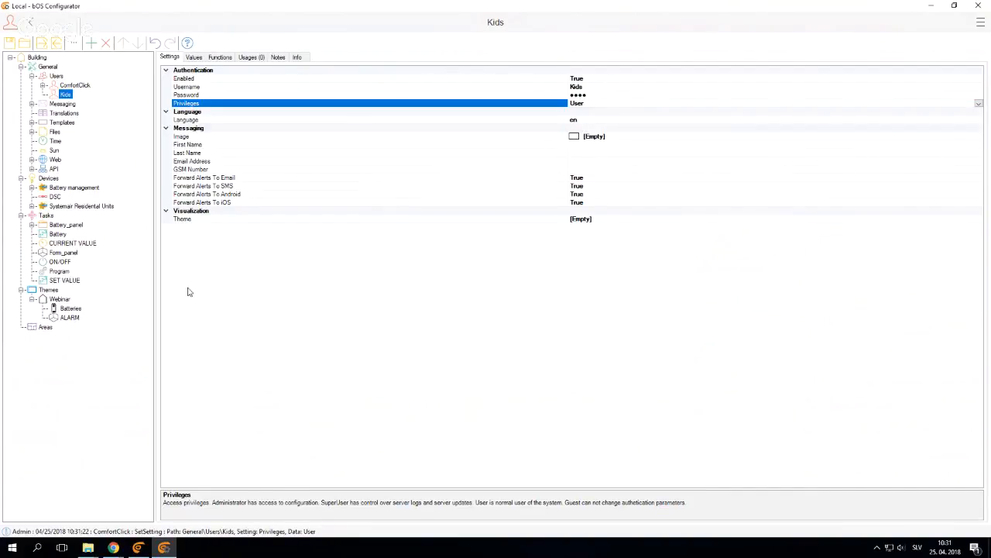
Set the ALARM panel's Locked option to False and turn on its Admin option
left_click(70, 317)
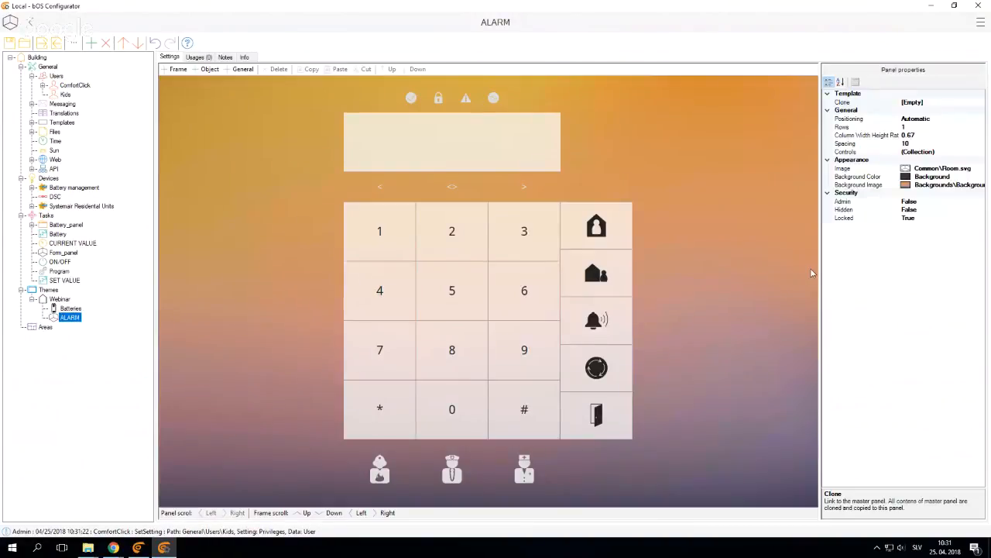
double_click(862, 221)
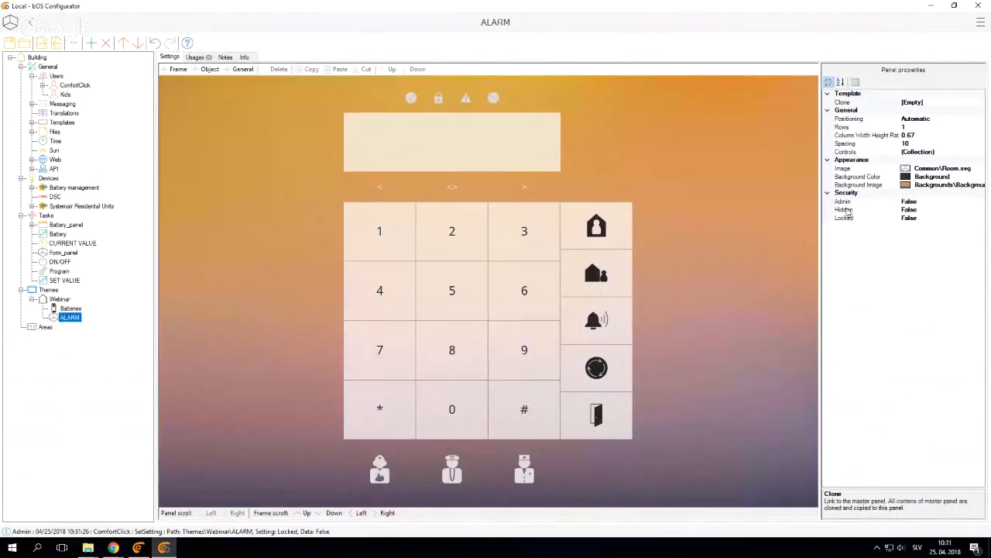
left_click(857, 203)
double_click(857, 203)
Switch to bOS Client, open the Webinar page and leave the Local connection for the server list
left_click(138, 547)
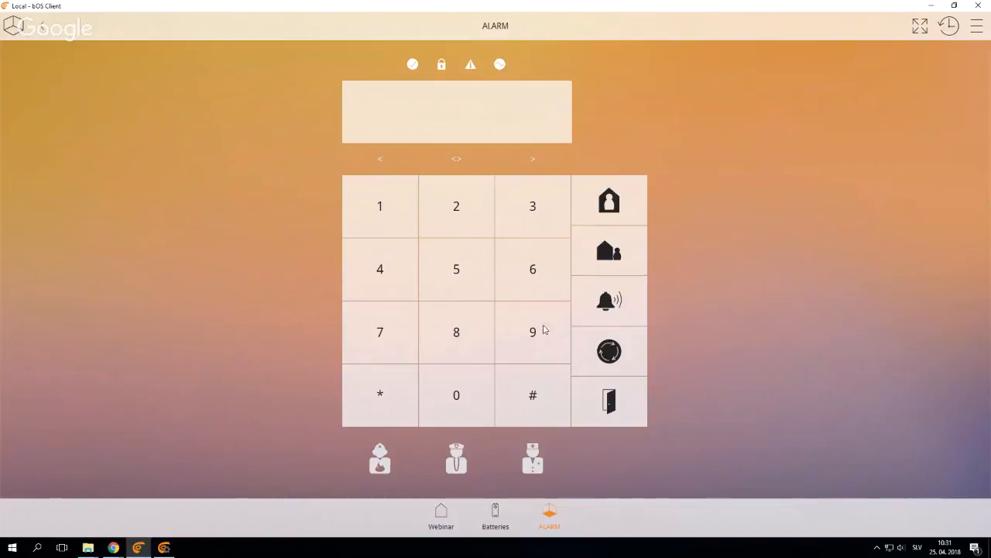
left_click(441, 515)
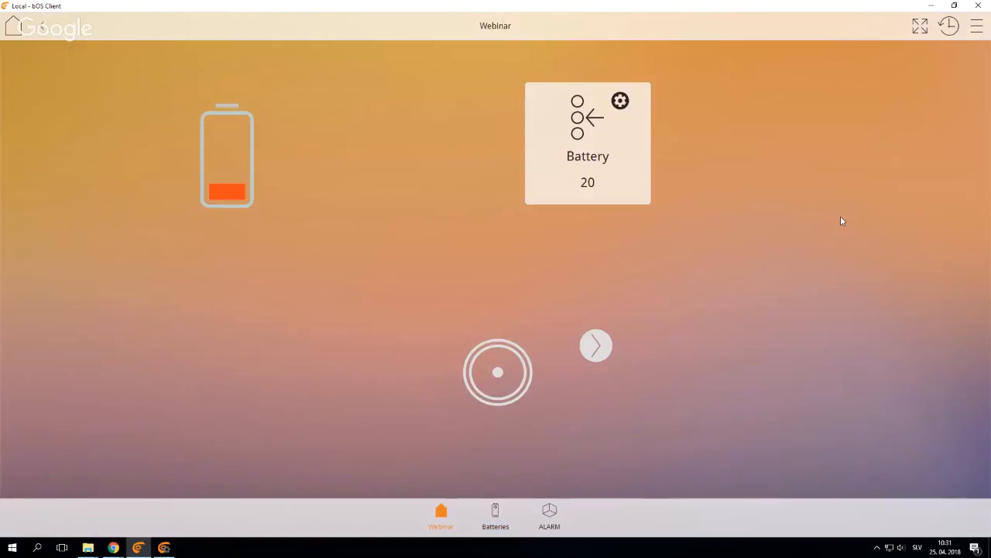
left_click(976, 25)
left_click(880, 196)
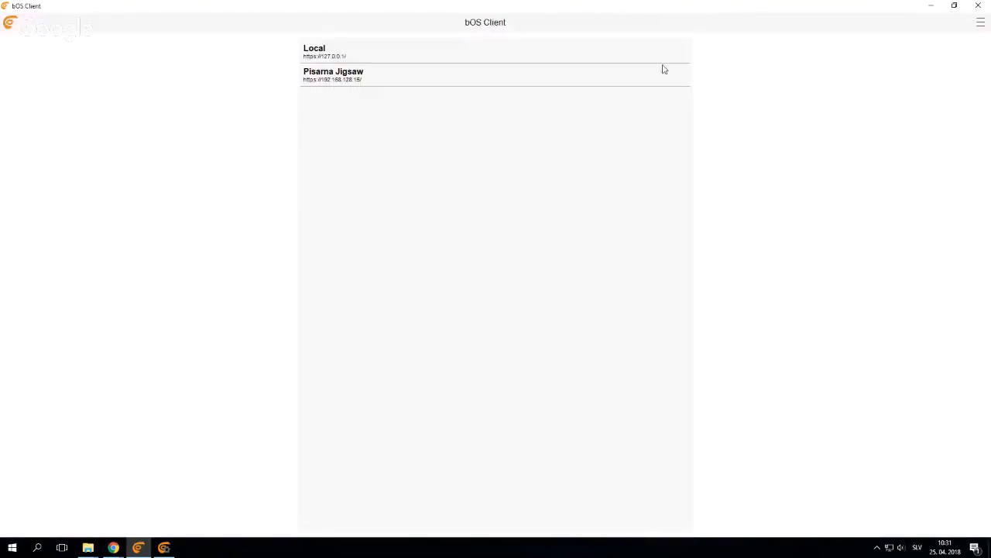
Add a manually configured Local connection with the username Kids and connect to it
left_click(981, 23)
left_click(936, 40)
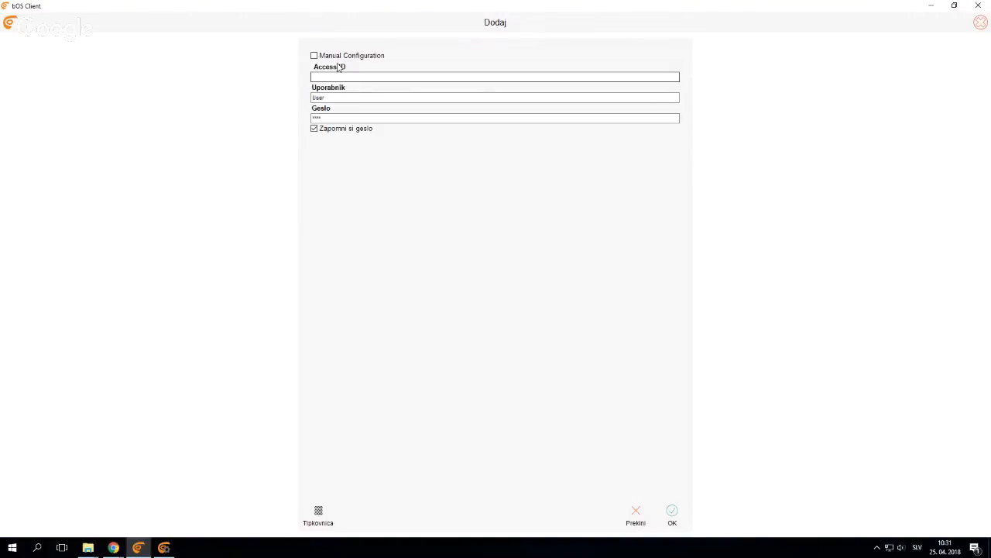
left_click(314, 55)
left_click(326, 128)
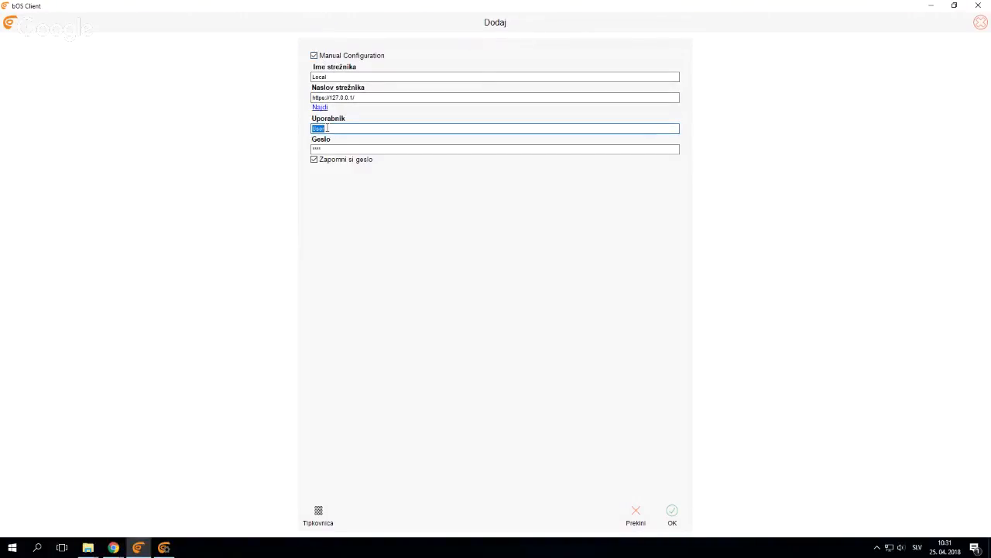
type("Kida")
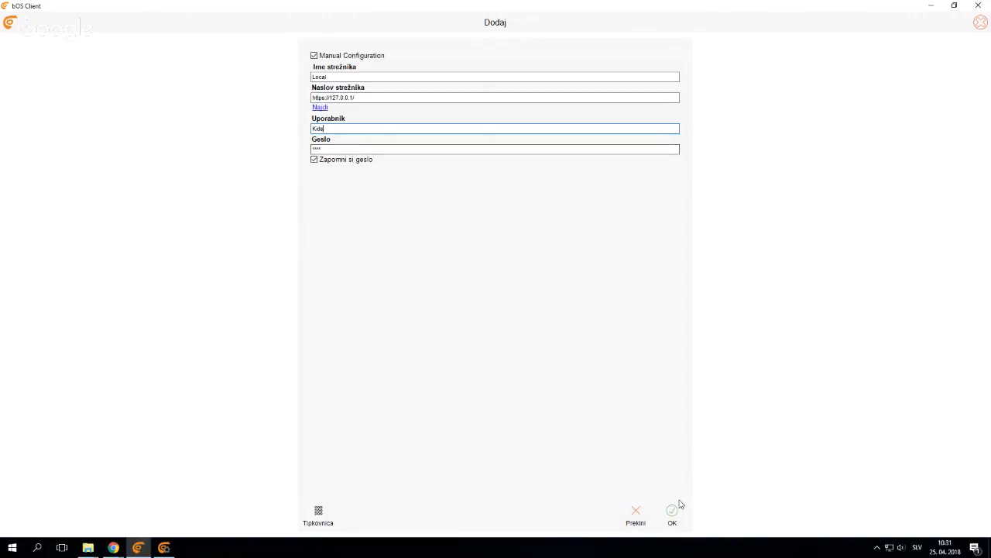
left_click(672, 511)
left_click(341, 53)
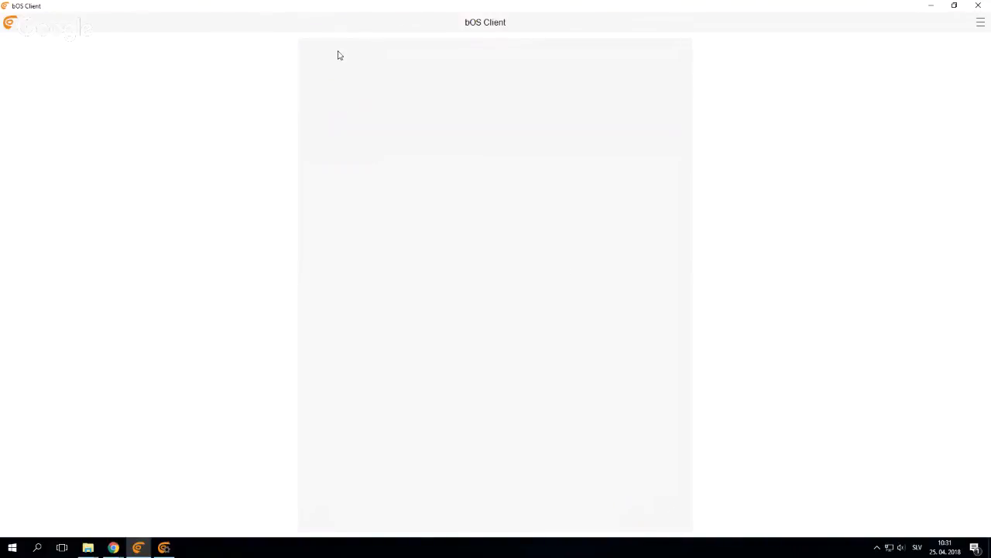
left_click(521, 313)
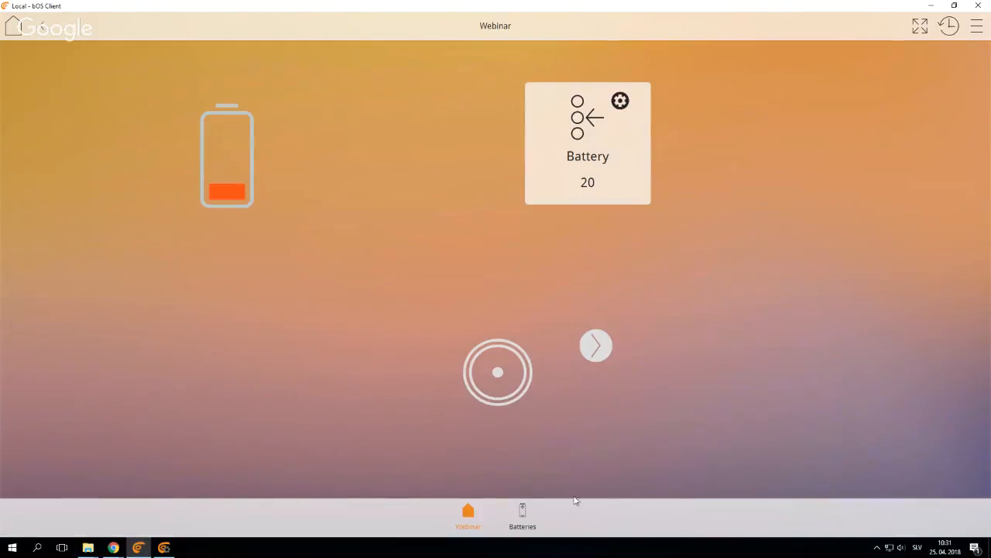
Check which pages the Kids user can open by viewing Webinar and Batteries in bOS Client, and return to bOS Configurator
left_click(163, 548)
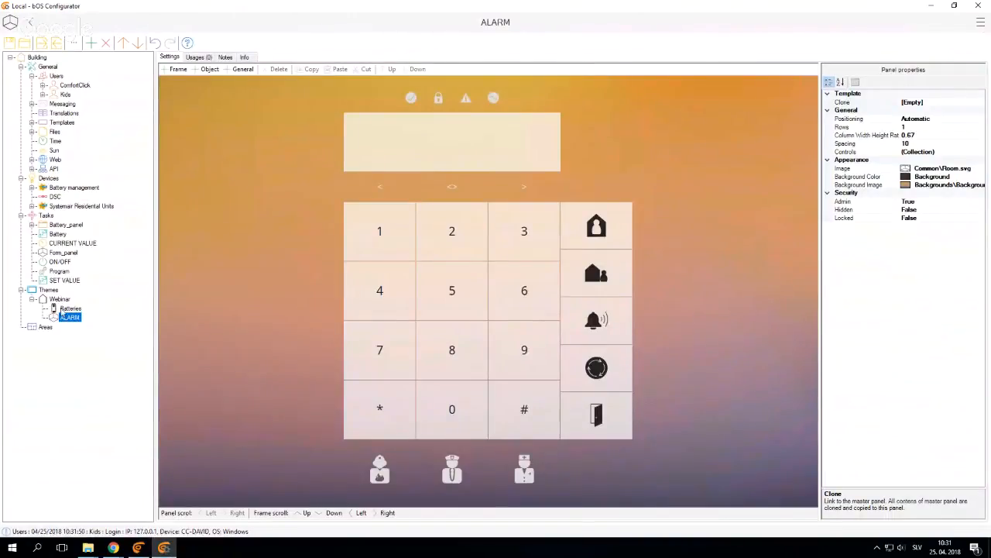
left_click(137, 548)
left_click(522, 515)
left_click(447, 512)
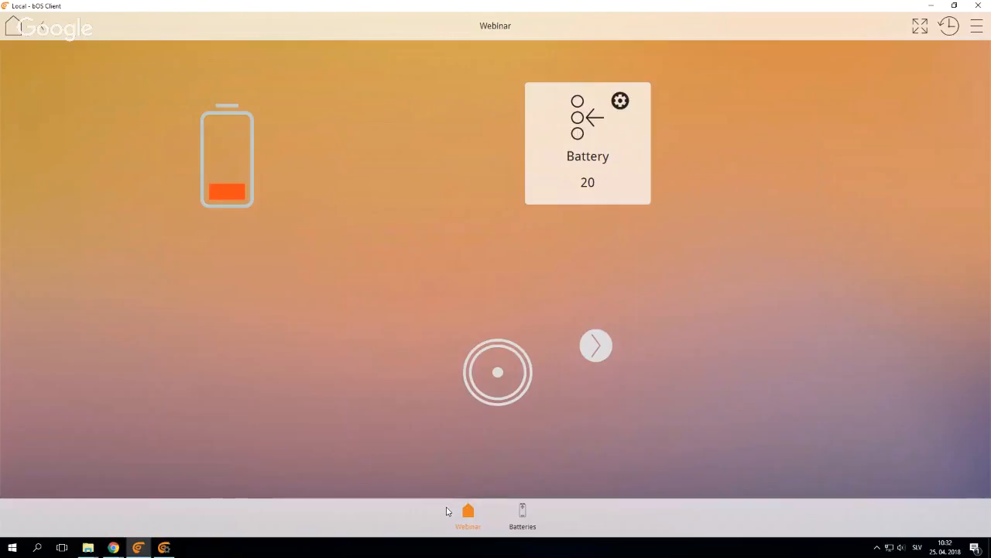
left_click(520, 513)
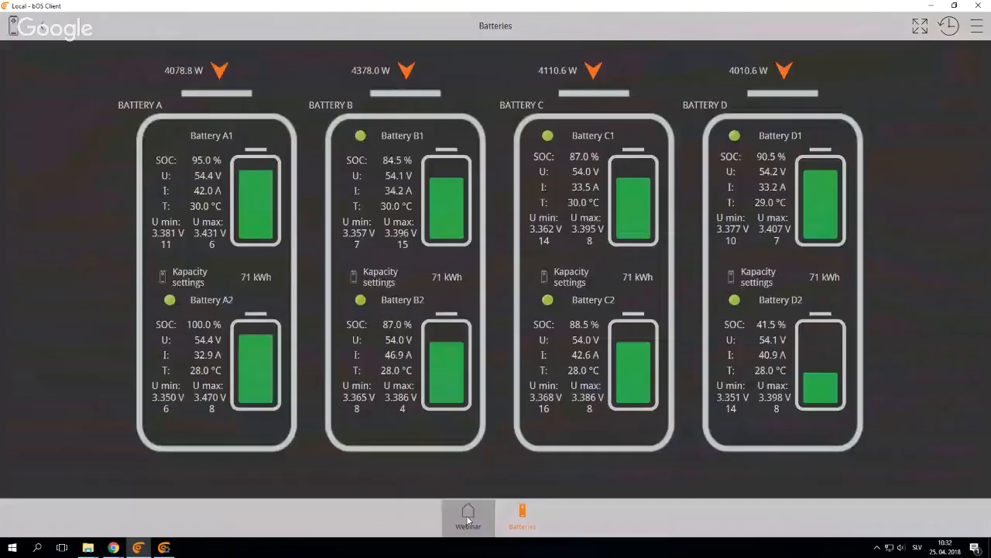
left_click(468, 520)
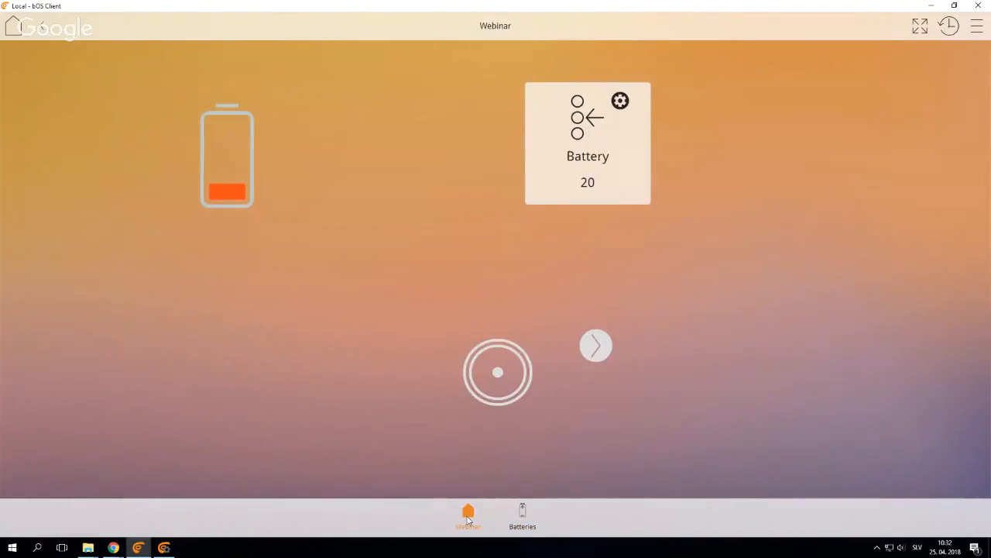
left_click(164, 547)
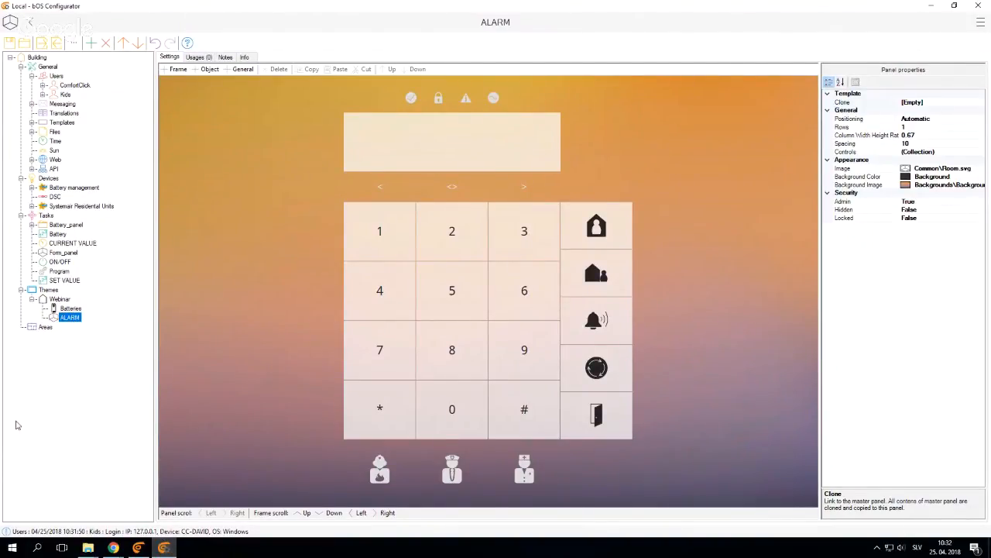
Delete the Kids user and add a user named 101 under Users
left_click(54, 302)
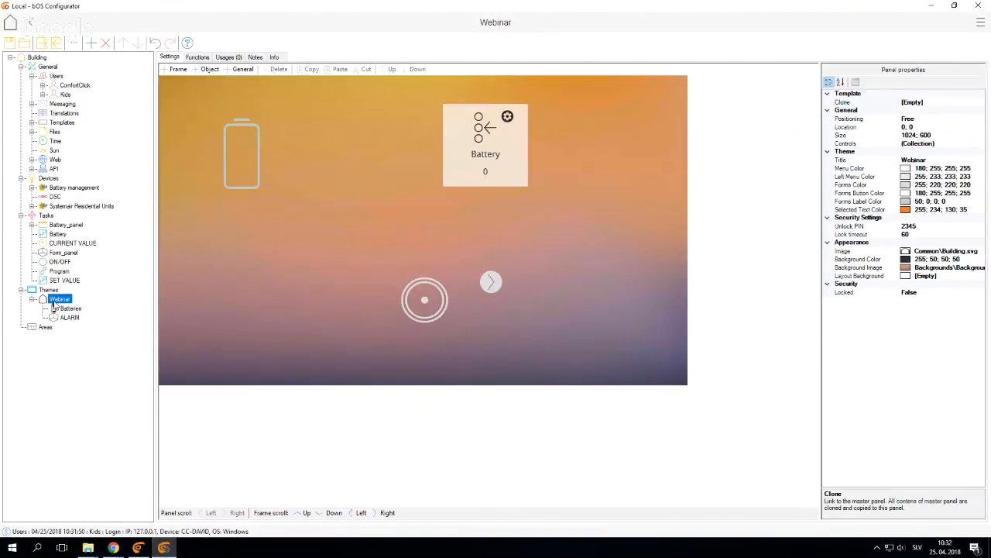
left_click(68, 88)
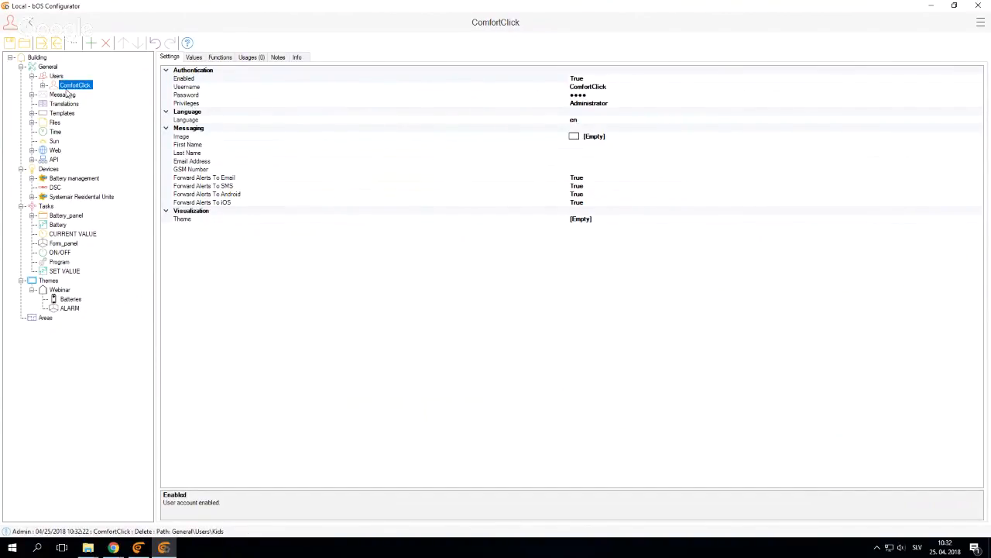
right_click(58, 77)
left_click(82, 82)
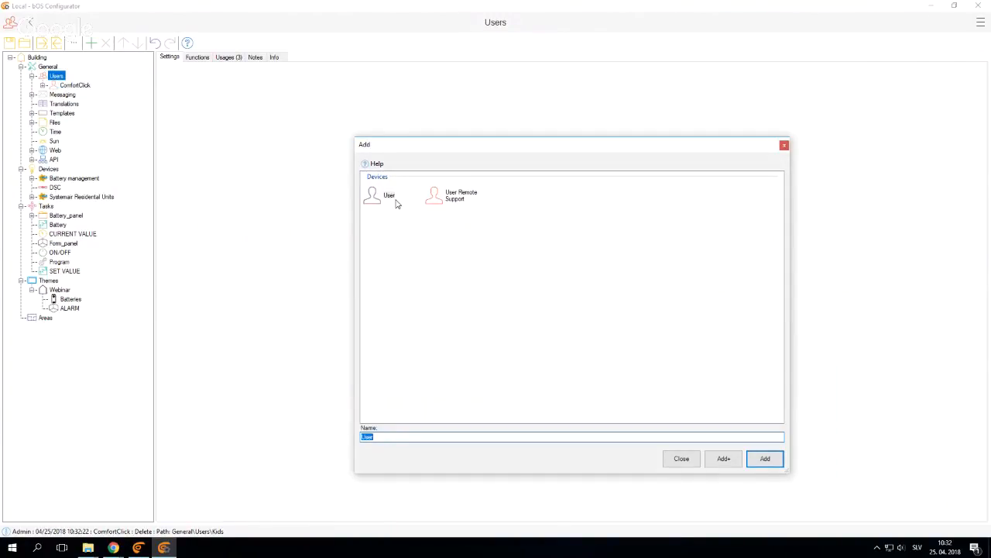
type("101")
key("Return")
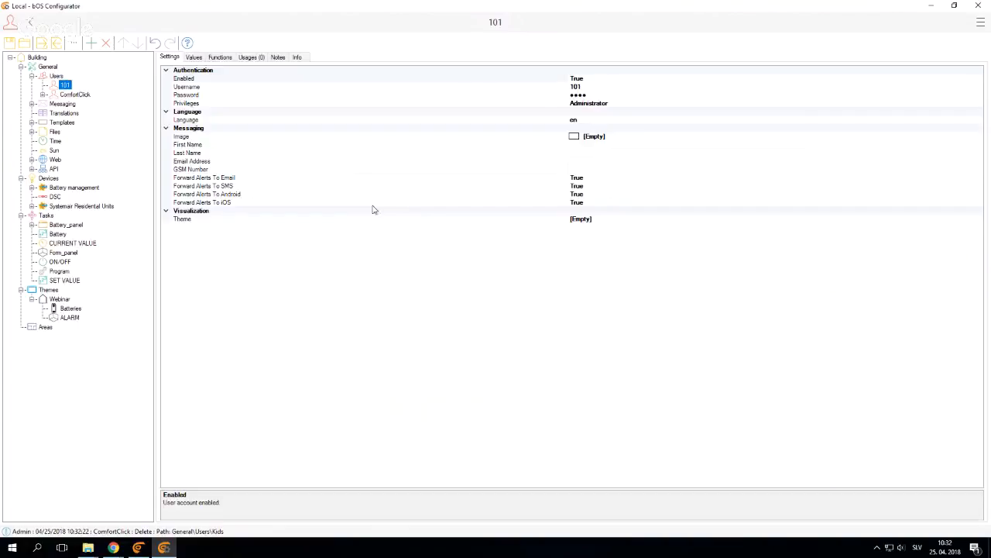
Add a user named 102 under Users
left_click(56, 76)
right_click(56, 76)
left_click(82, 82)
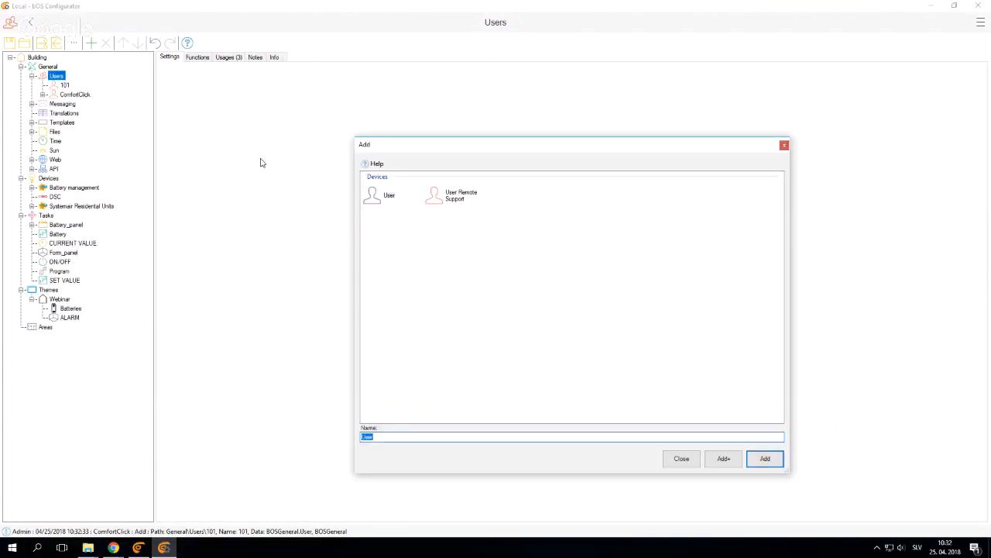
type("102")
key("Return")
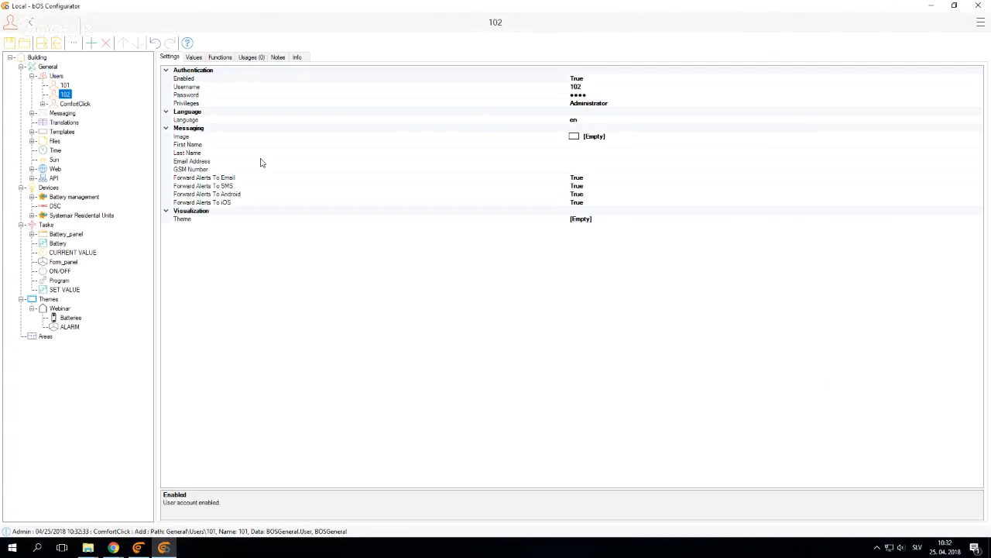
Review the Webinar theme and user 101, and add a theme named 101 under Themes
left_click(64, 309)
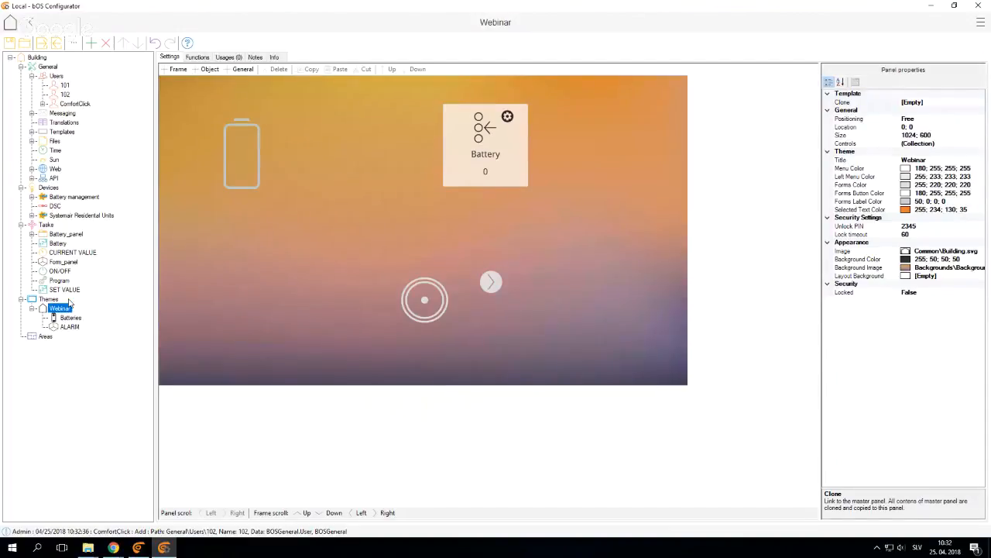
left_click(66, 86)
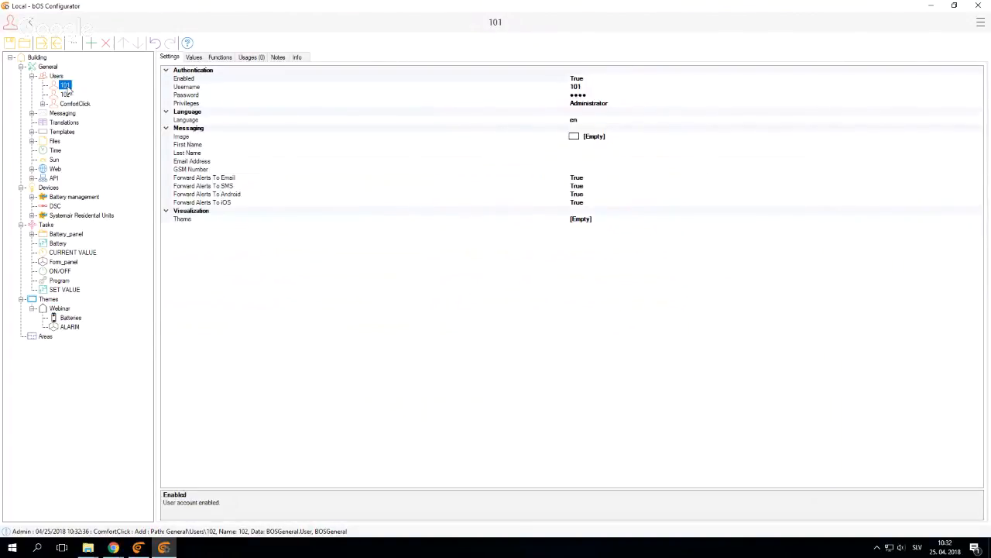
left_click(49, 312)
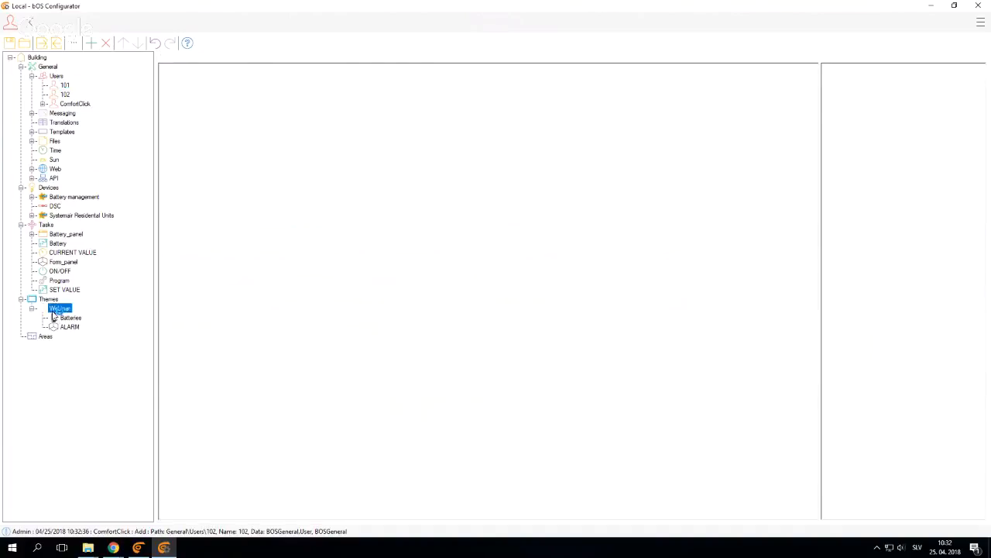
left_click(48, 299)
right_click(48, 299)
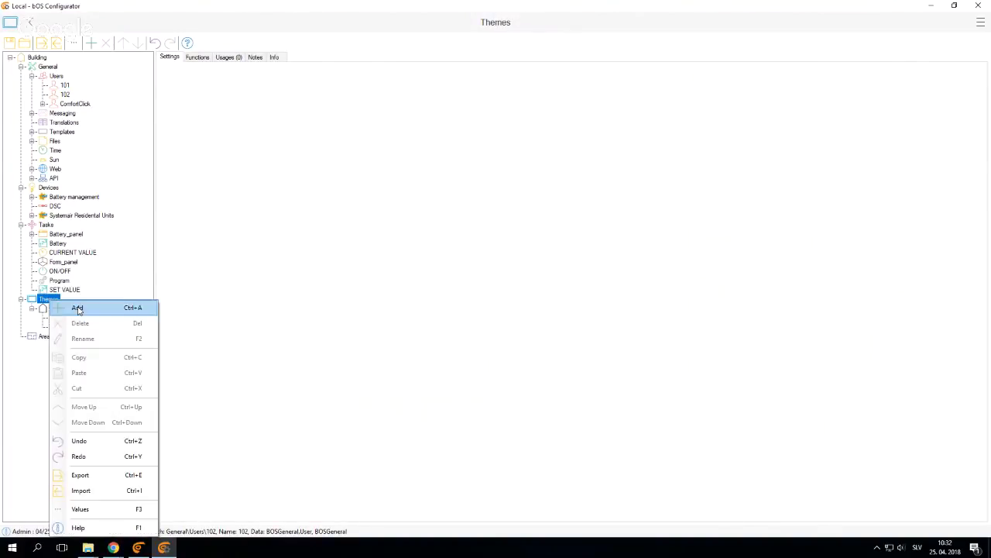
left_click(78, 308)
type("101")
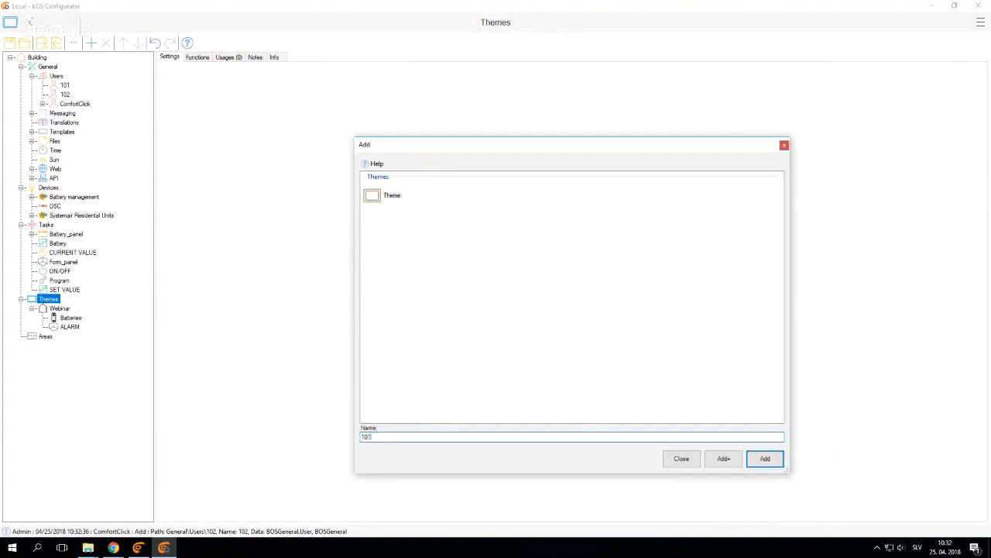
key("Return")
Add a theme named 102 under Themes
right_click(48, 299)
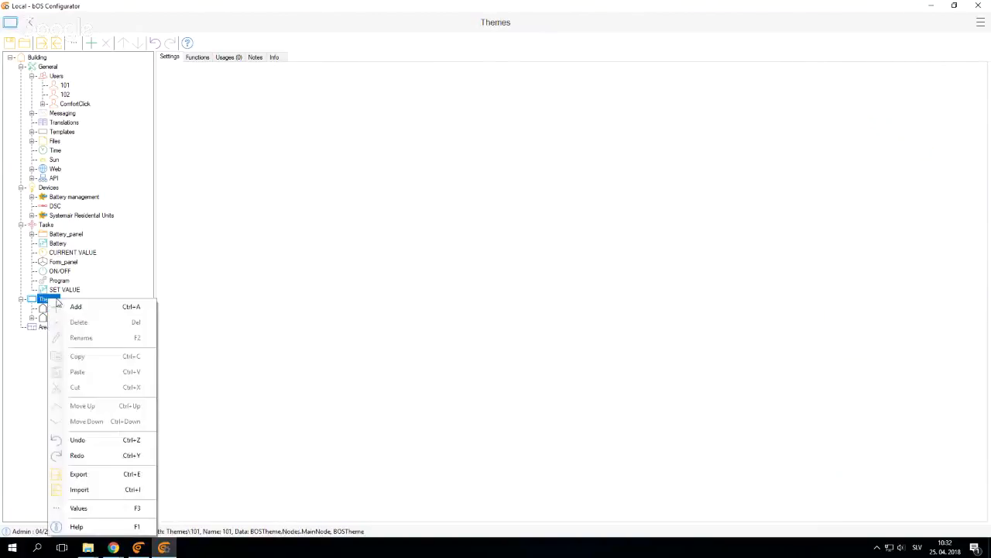
left_click(77, 306)
type("102")
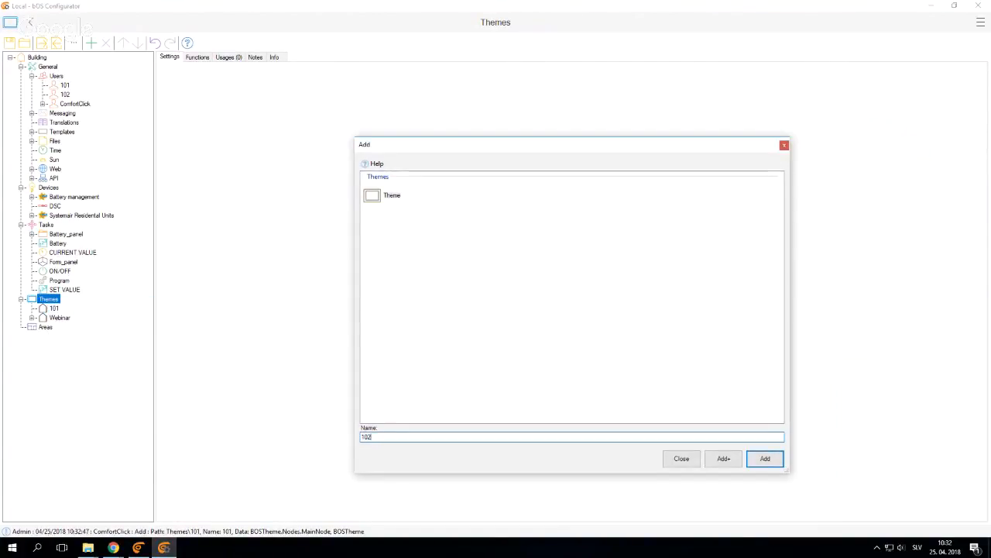
key("Return")
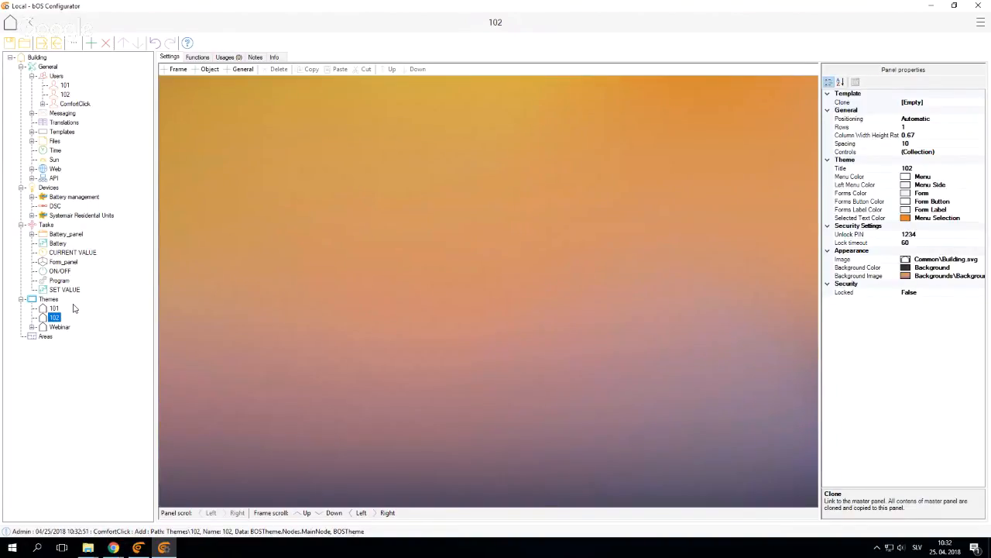
Place the Battery task on theme 101 and the CURRENT VALUE task on theme 102
left_click(66, 309)
left_click_drag(59, 245, 253, 276)
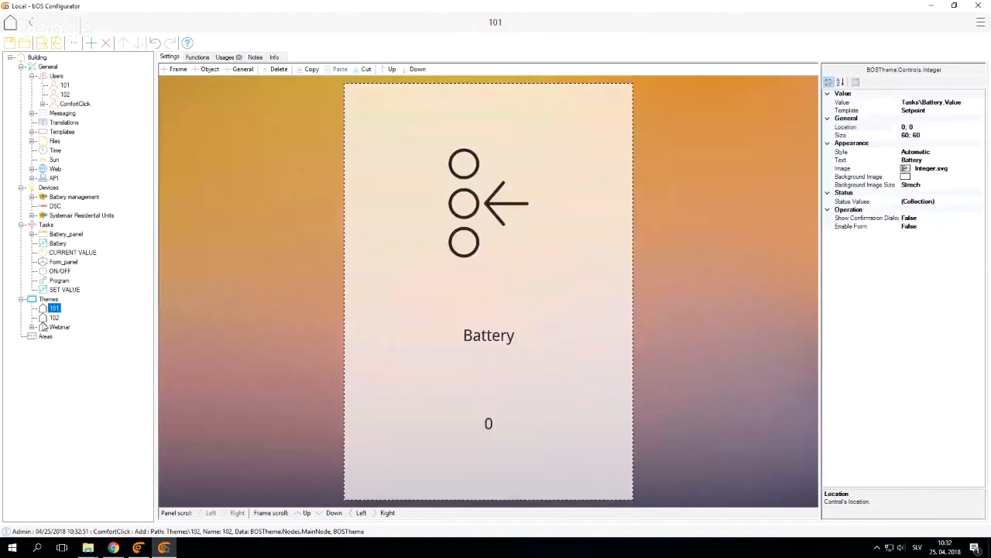
left_click(56, 317)
left_click_drag(62, 256, 388, 264)
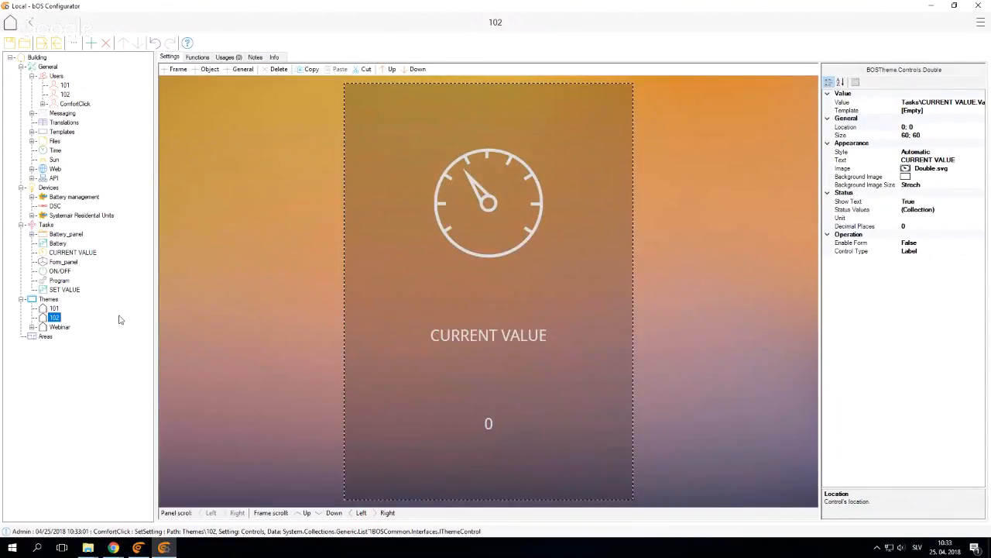
Set user 101's default visualization theme to theme 101
left_click(53, 309)
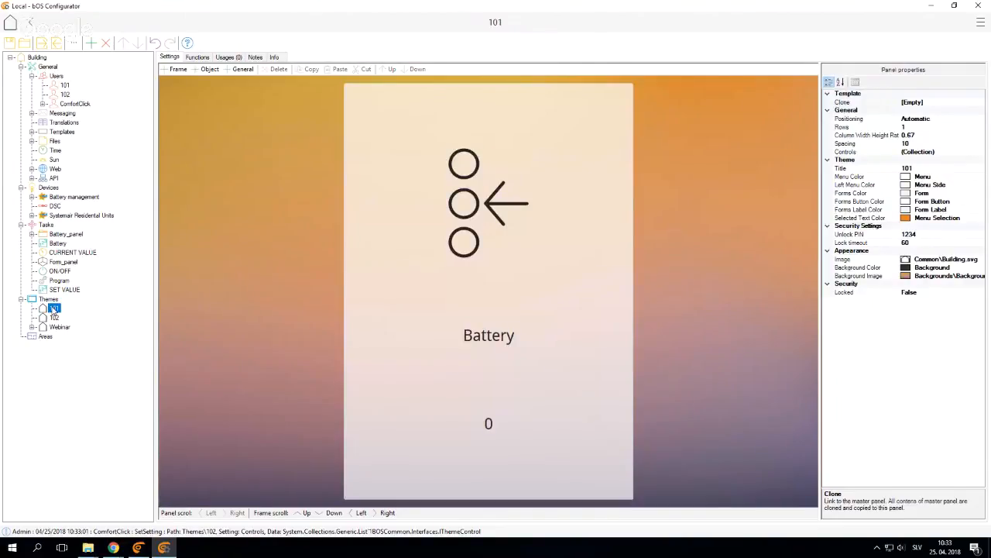
left_click(65, 84)
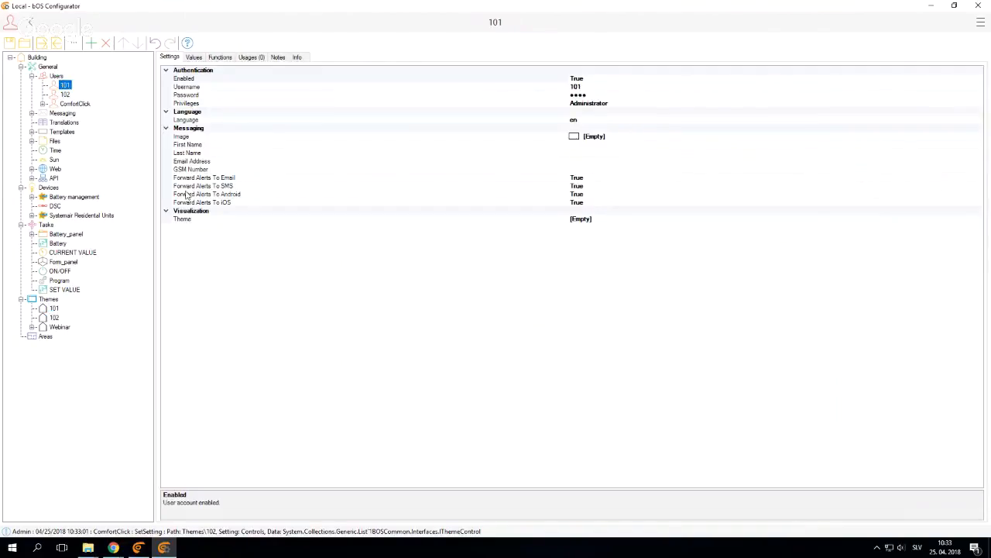
left_click(186, 220)
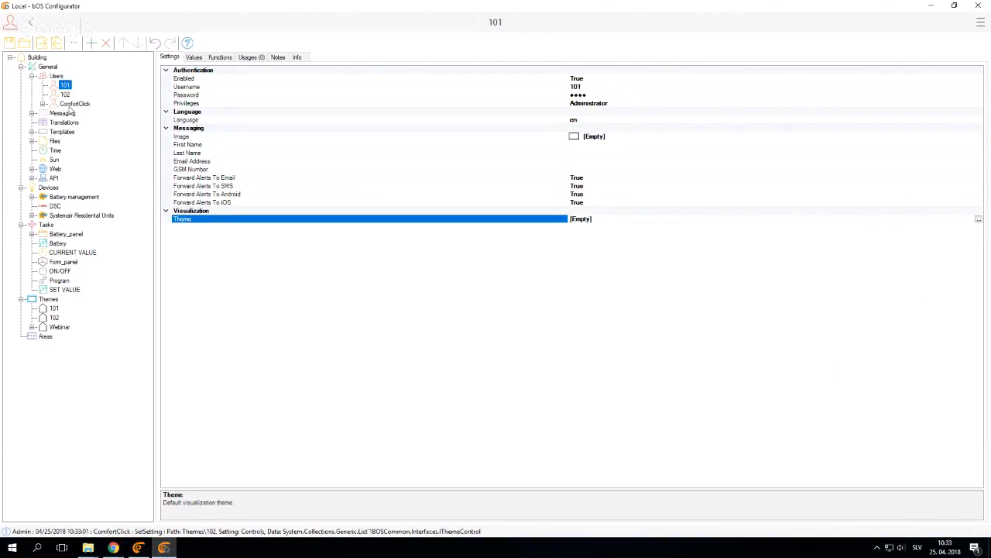
left_click(979, 220)
left_click(401, 174)
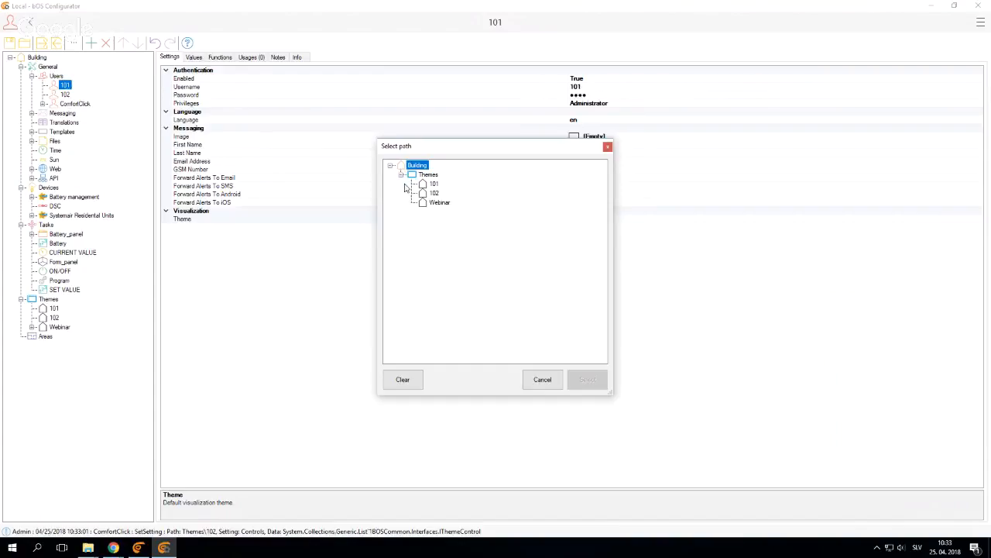
left_click(434, 183)
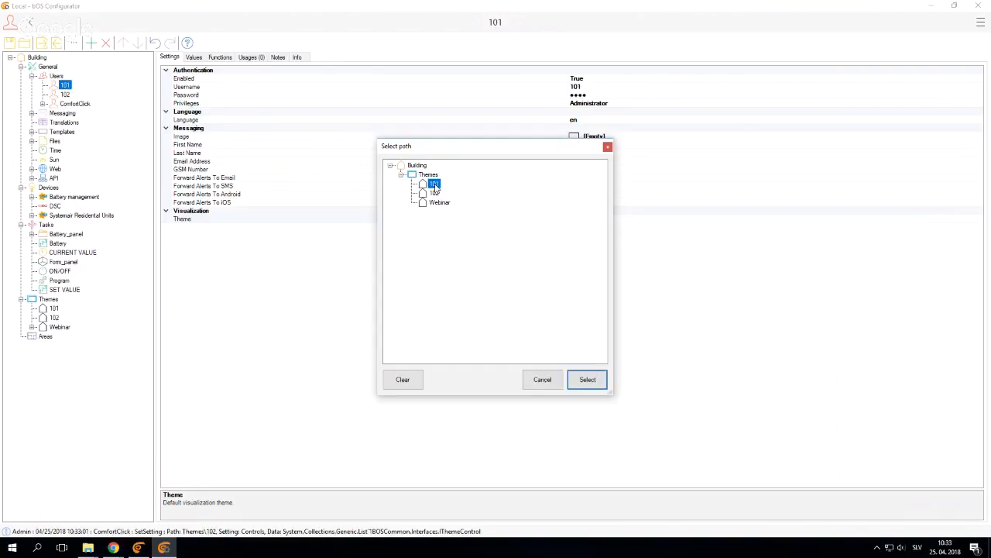
left_click(586, 379)
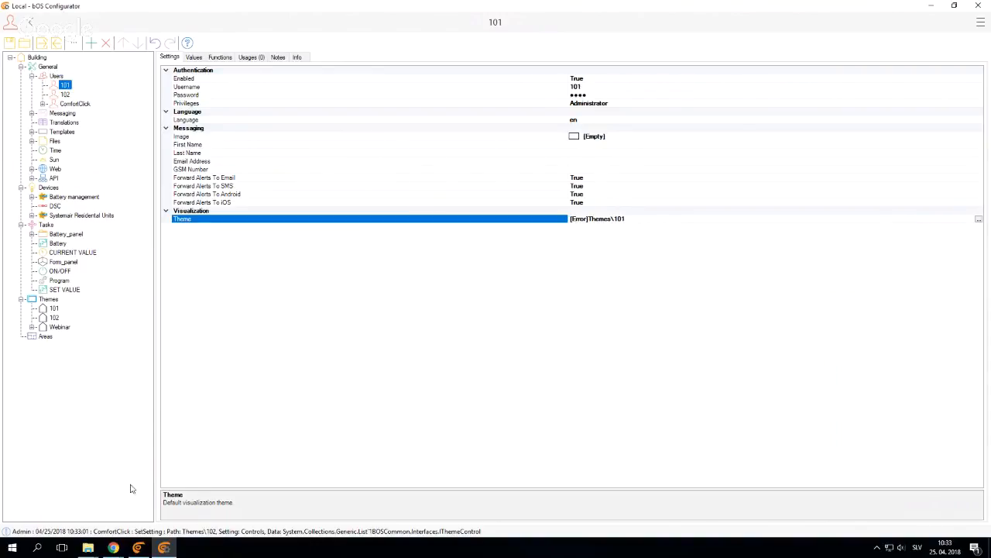
Add two panels with their default names, Panel and Panel (1), under theme 101
left_click(53, 308)
left_click(64, 308)
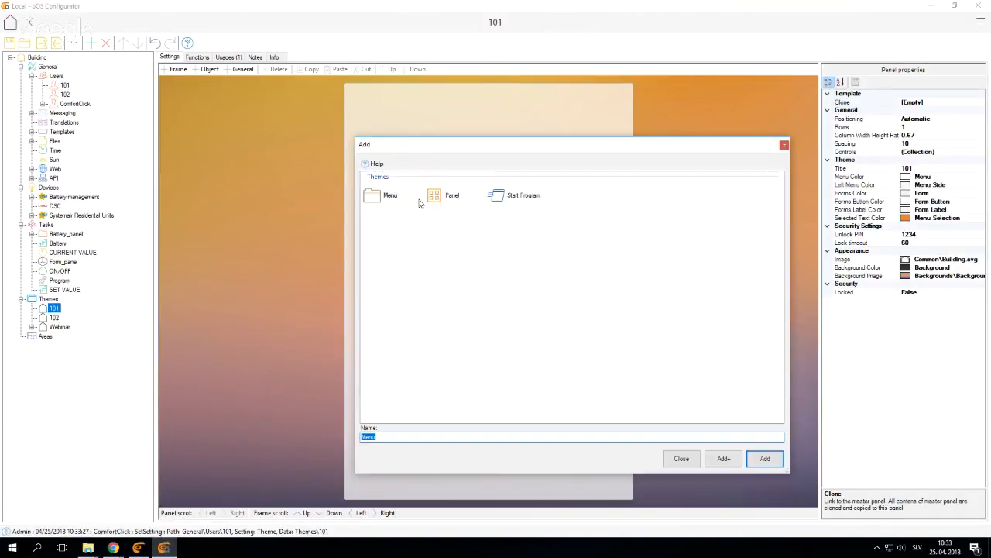
double_click(438, 198)
right_click(50, 308)
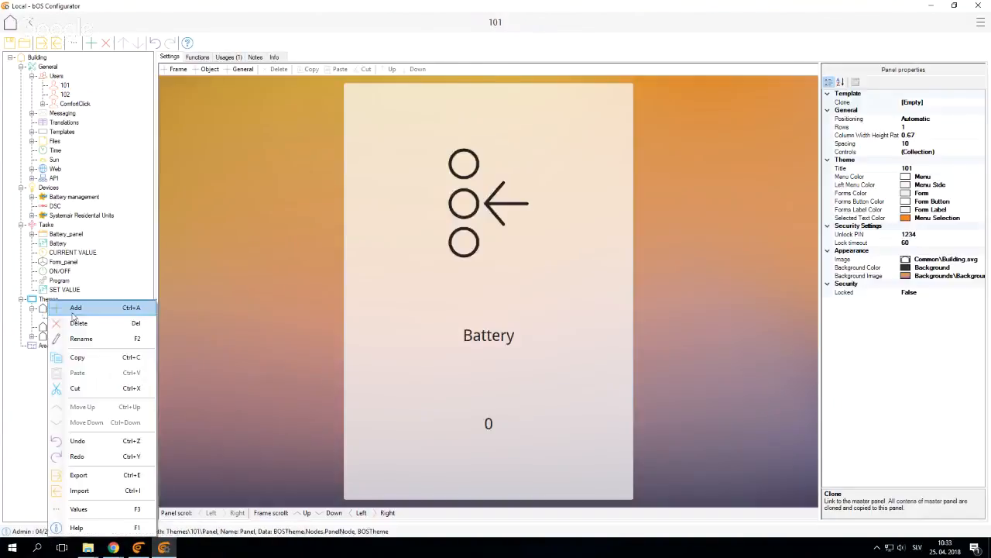
left_click(134, 305)
double_click(463, 200)
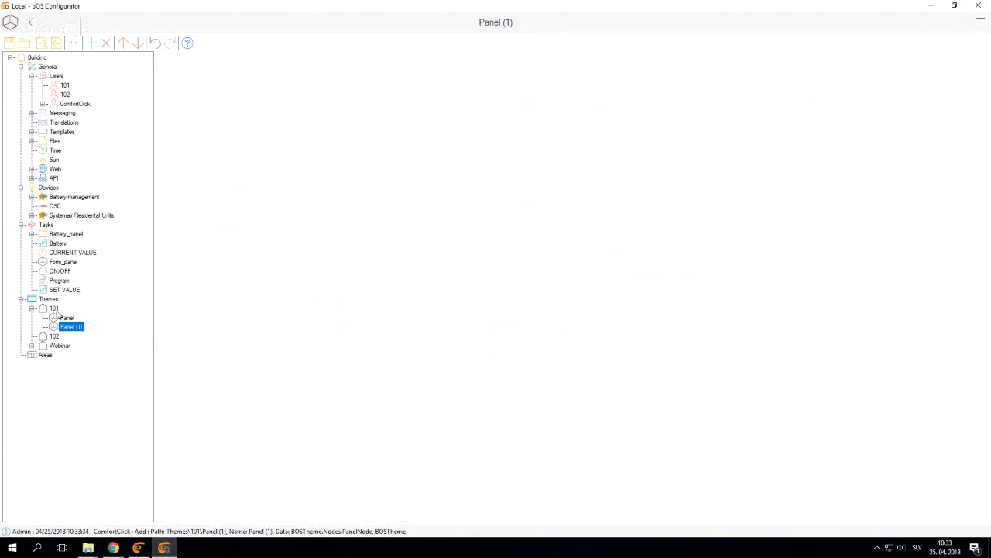
left_click(54, 309)
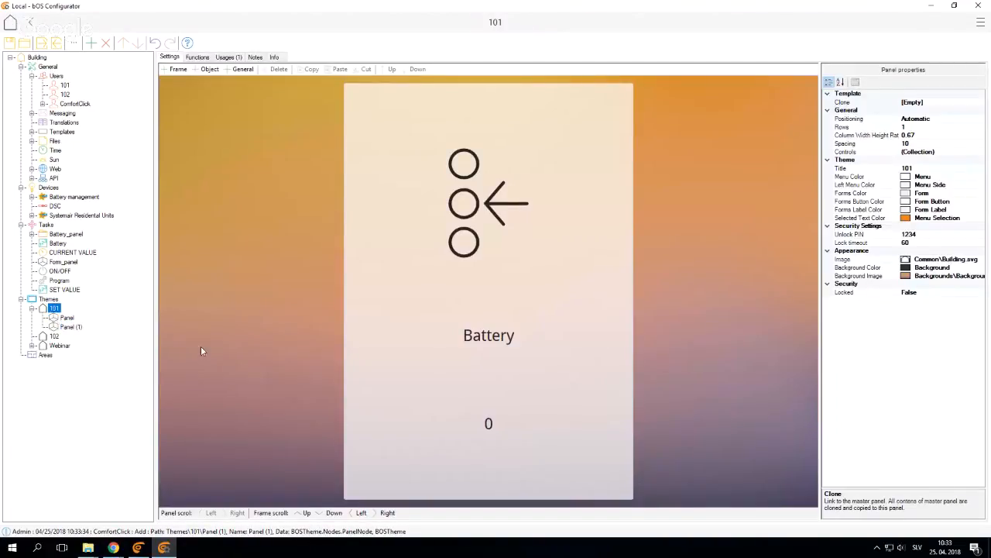
Set user 102's default visualization theme to theme 102
left_click(65, 86)
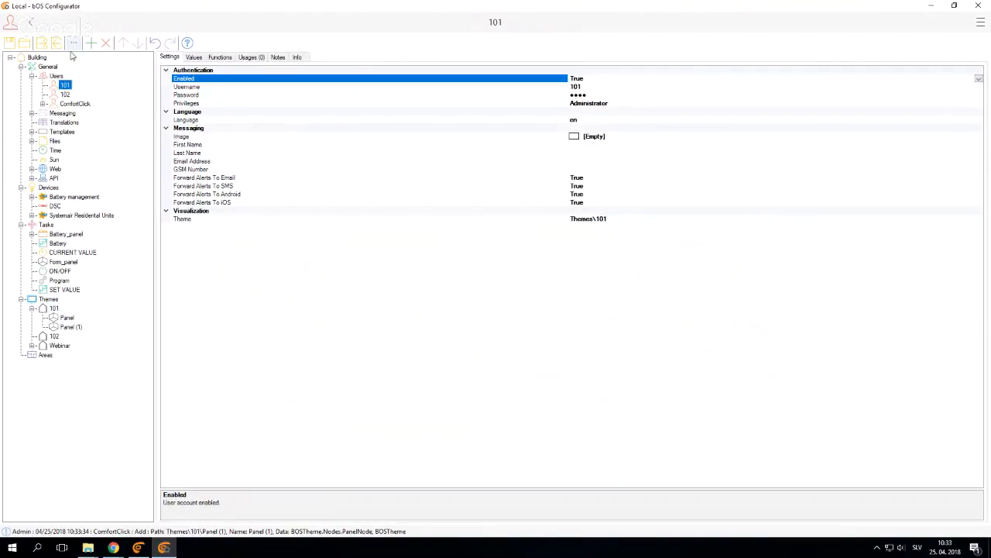
left_click(66, 93)
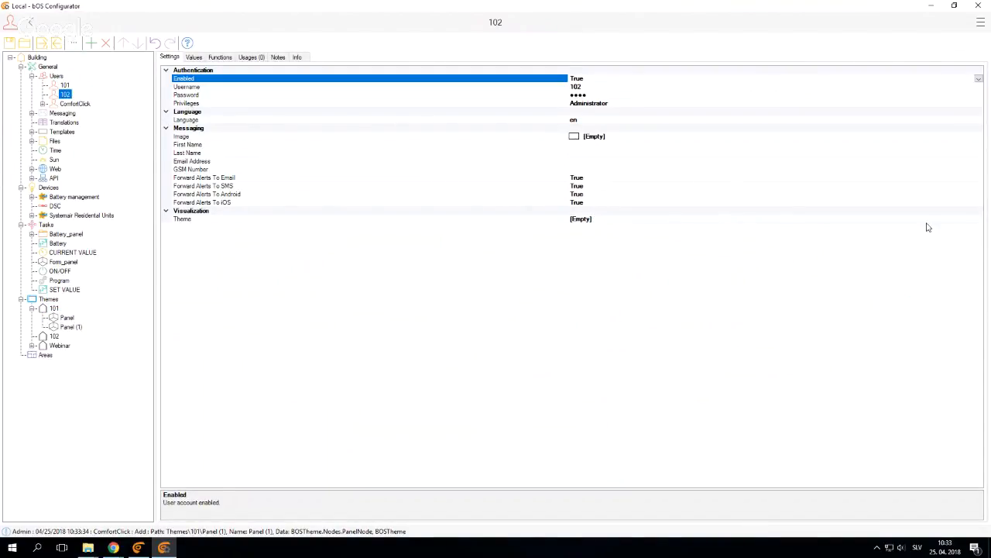
left_click(974, 221)
left_click(977, 221)
left_click(401, 174)
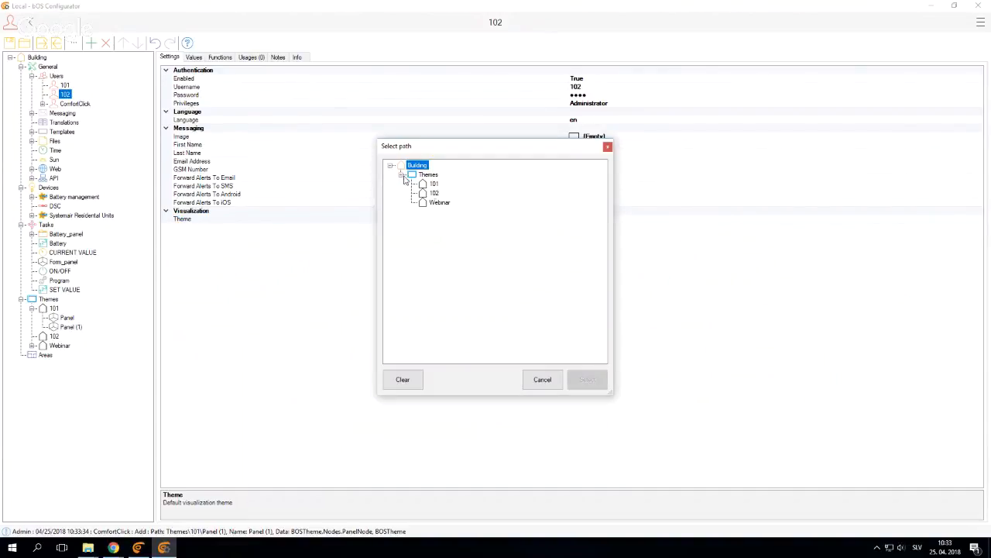
left_click(432, 192)
left_click(586, 379)
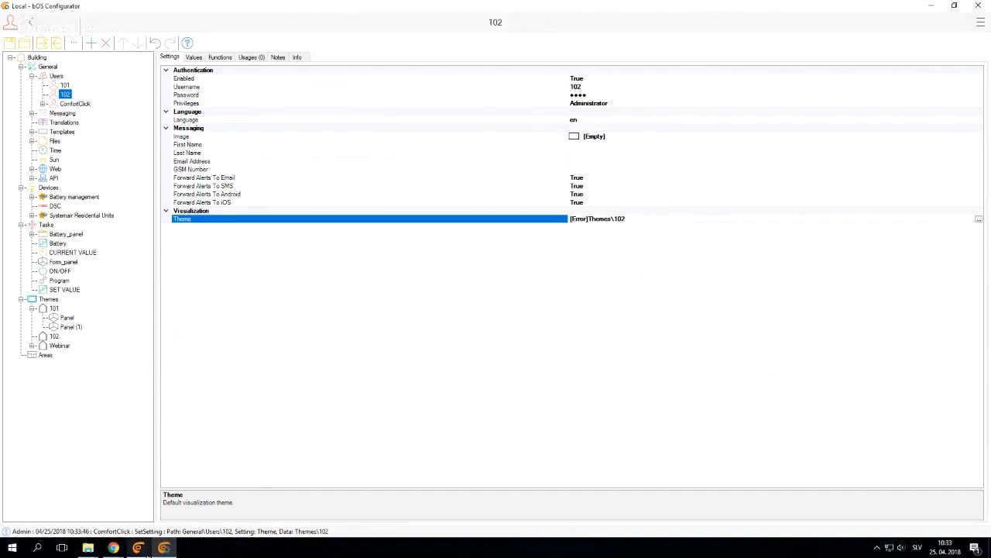
Switch to bOS Client and exit the open visualization to reach the list of server profiles
left_click(144, 551)
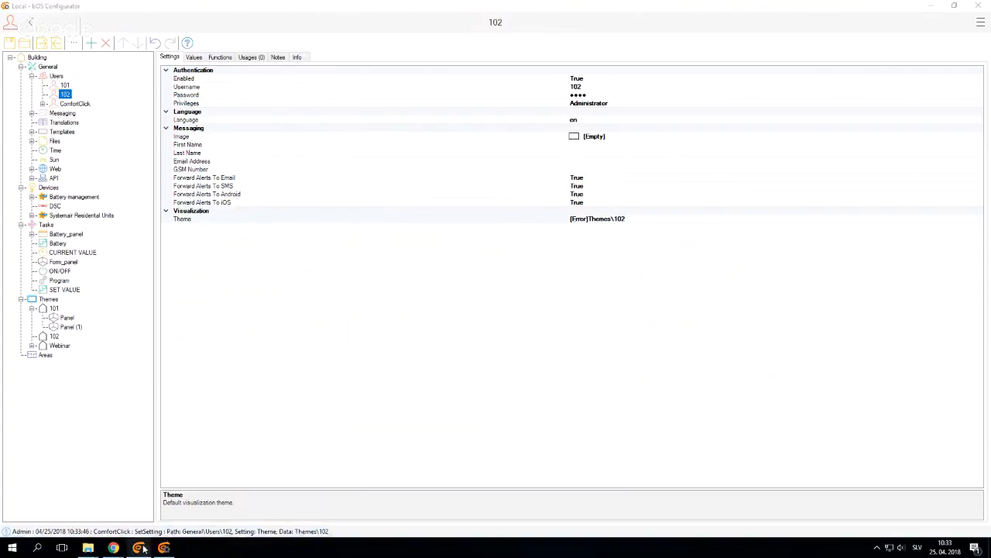
left_click(145, 549)
left_click(976, 25)
left_click(875, 124)
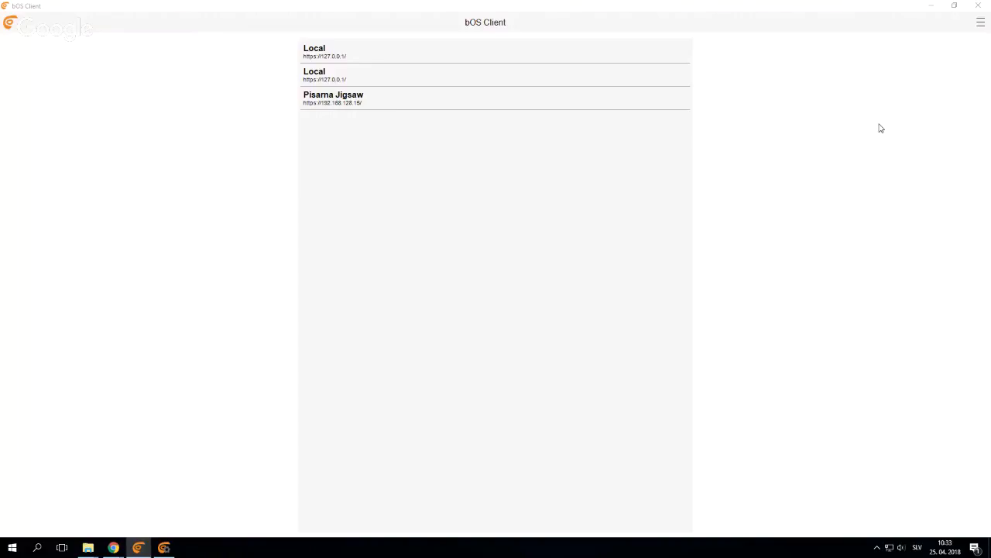
left_click(982, 24)
left_click(958, 39)
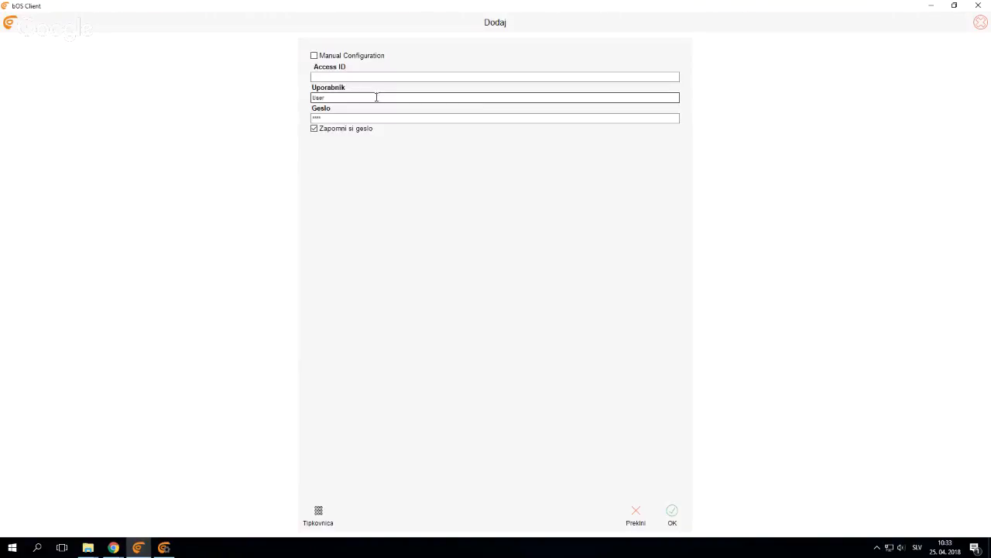
left_click(313, 55)
double_click(330, 129)
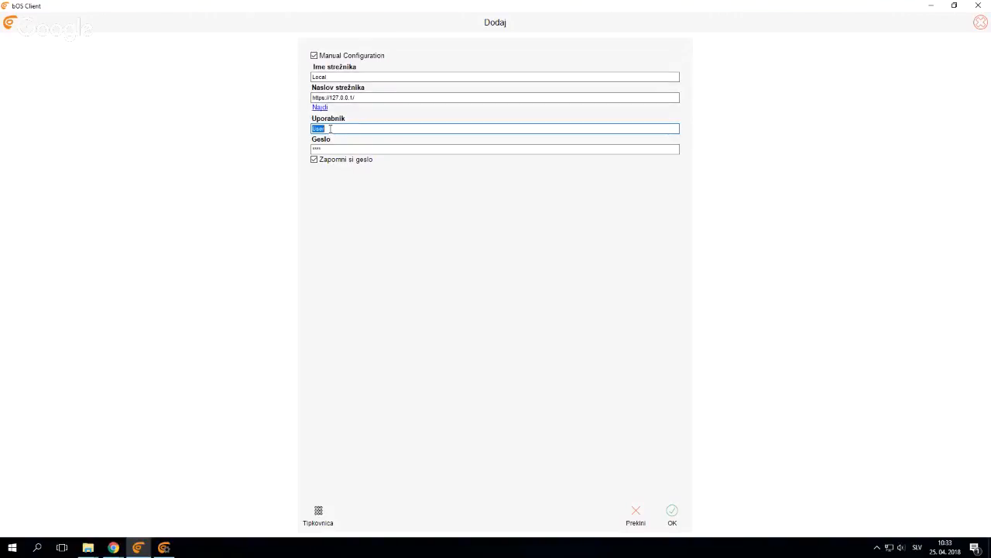
type("Joe")
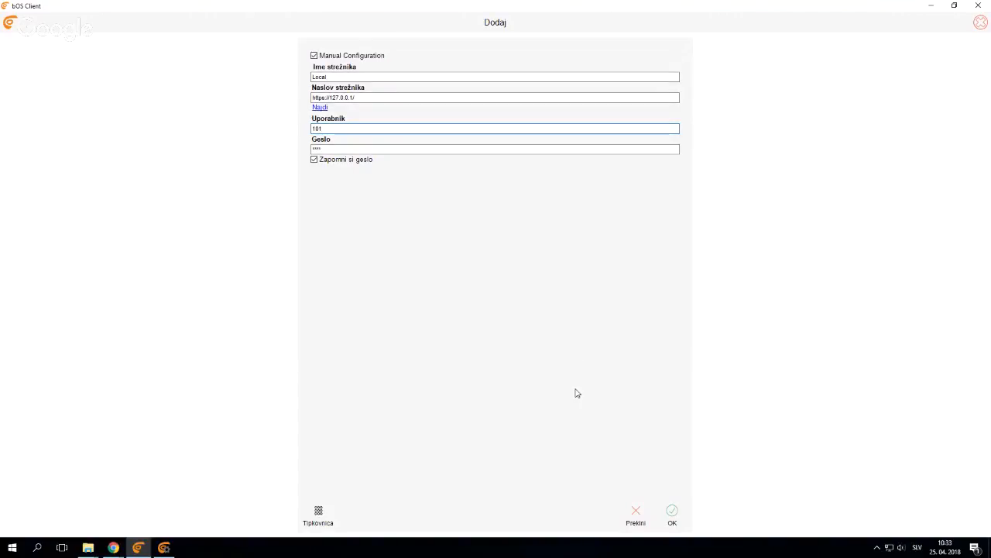
left_click(671, 512)
Connect to the Local server as user 101, accepting the profile key request, and browse the 101, Panel and Panel (1) pages
left_click(343, 56)
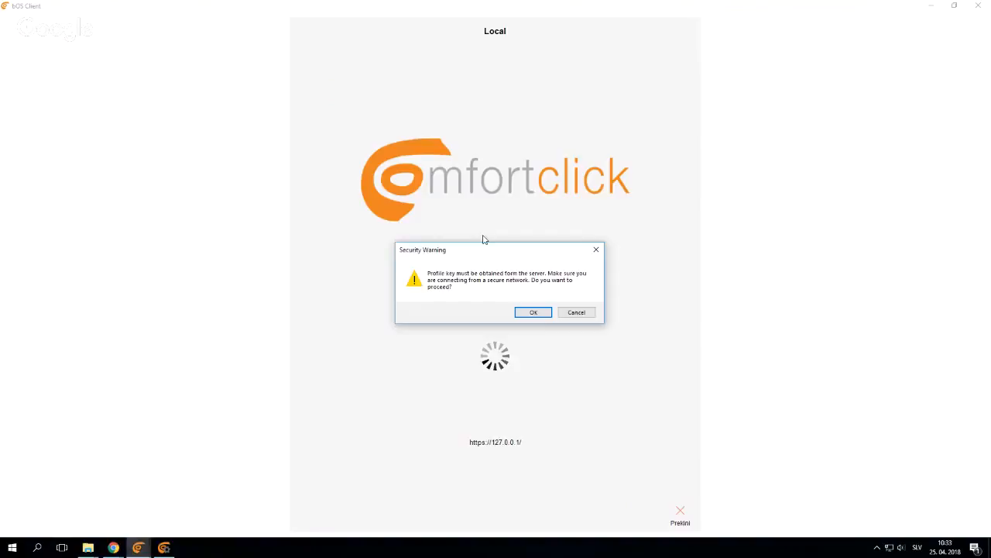
left_click(532, 313)
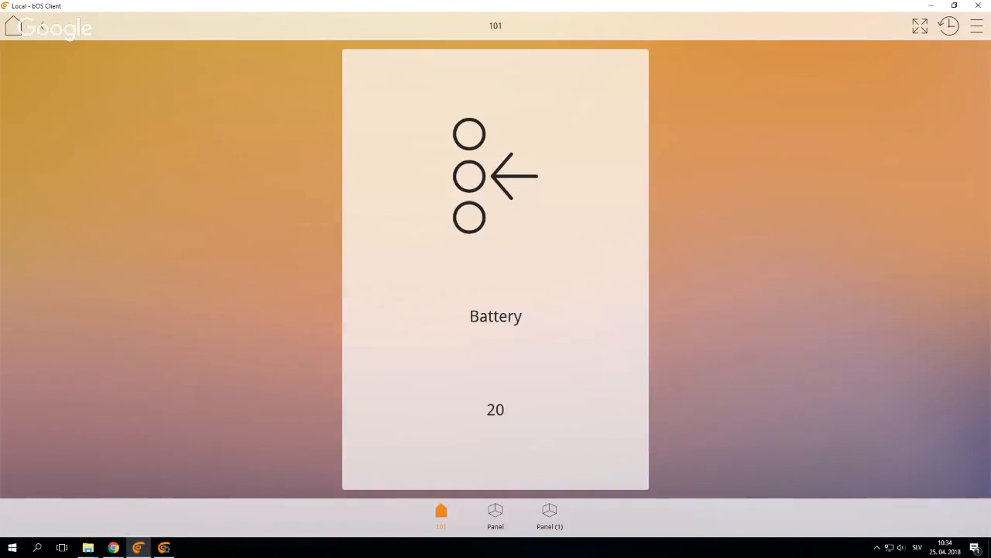
left_click(501, 517)
left_click(539, 525)
left_click(496, 517)
left_click(445, 517)
left_click(492, 515)
left_click(567, 525)
Switch back to bOS Configurator, review user 101's default theme setting, and collapse theme 101 in the project tree
left_click(164, 548)
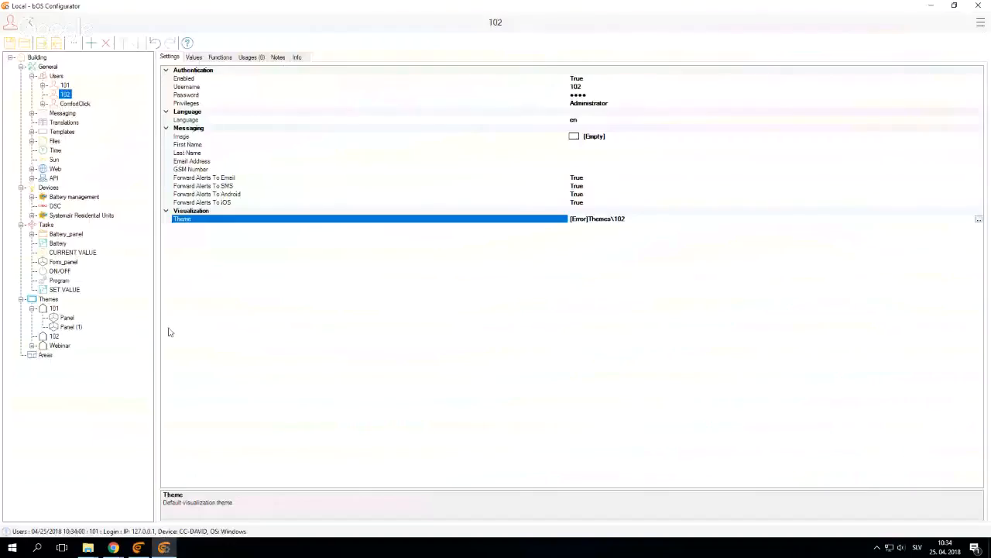
left_click(67, 87)
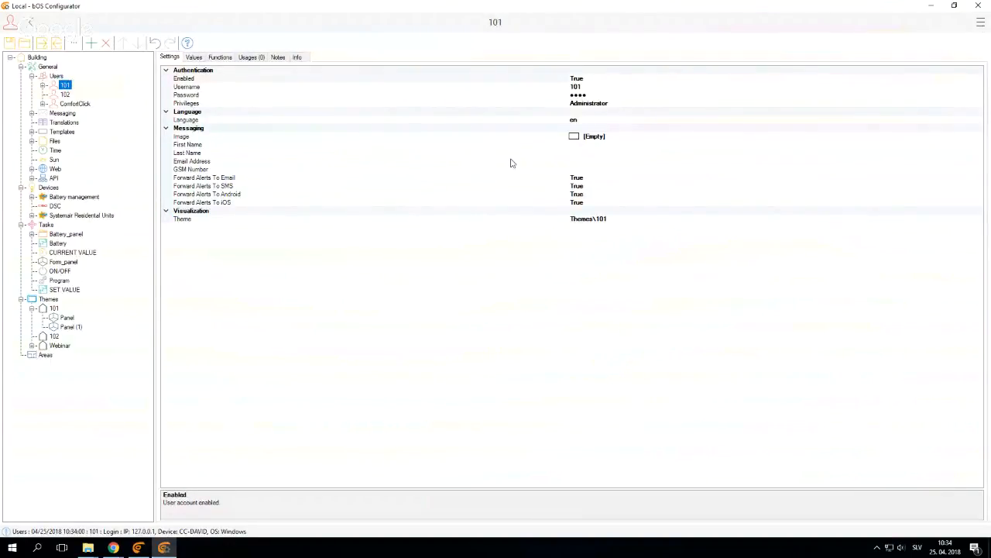
left_click(611, 220)
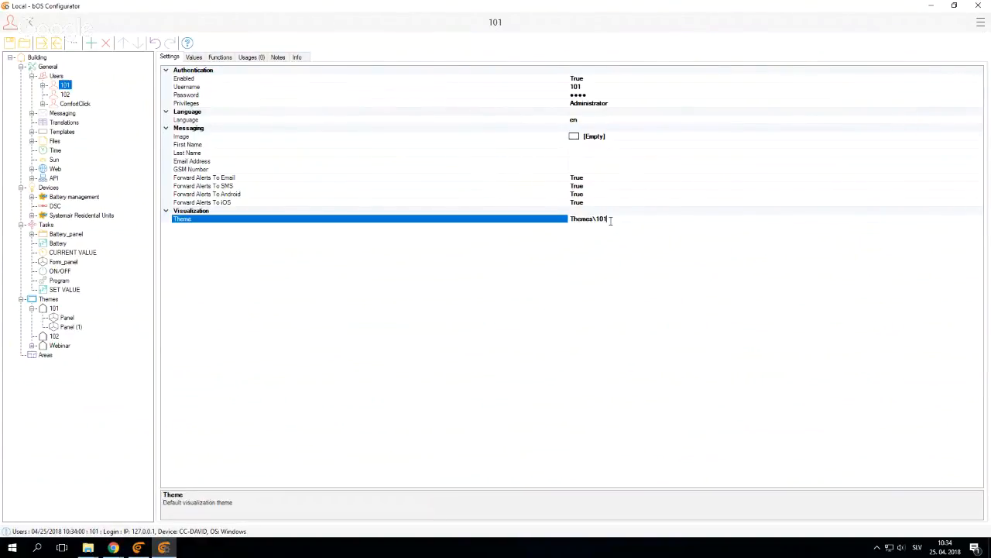
left_click(32, 309)
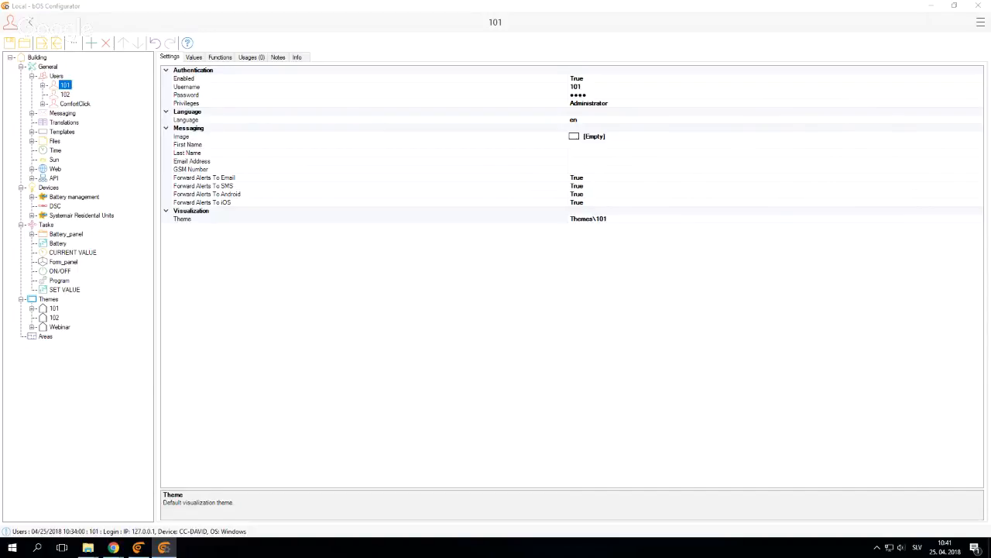
Browse the image files, previewing battery images in the Battery management folder and Cooling.svg in the HVAC folder
left_click(32, 141)
left_click(96, 133)
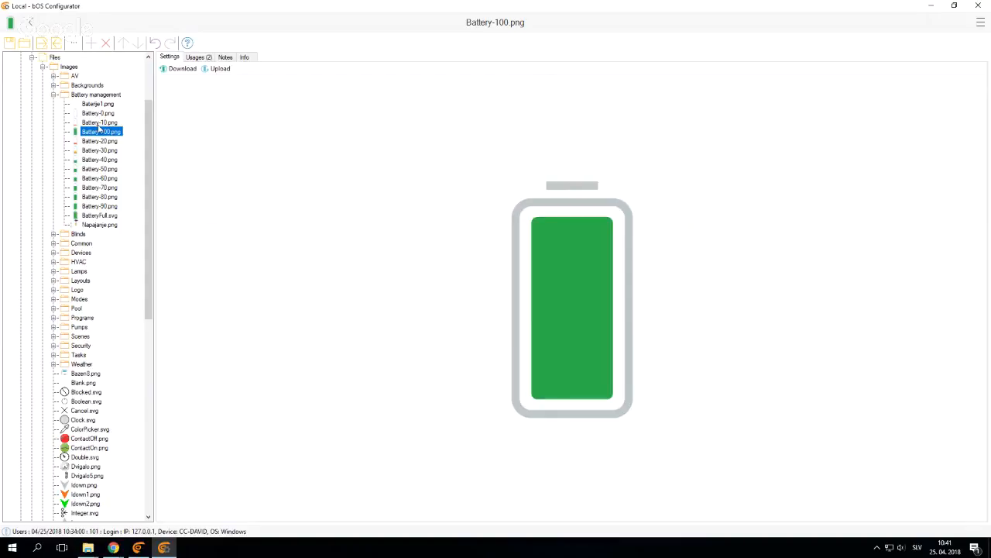
left_click(99, 197)
left_click(54, 262)
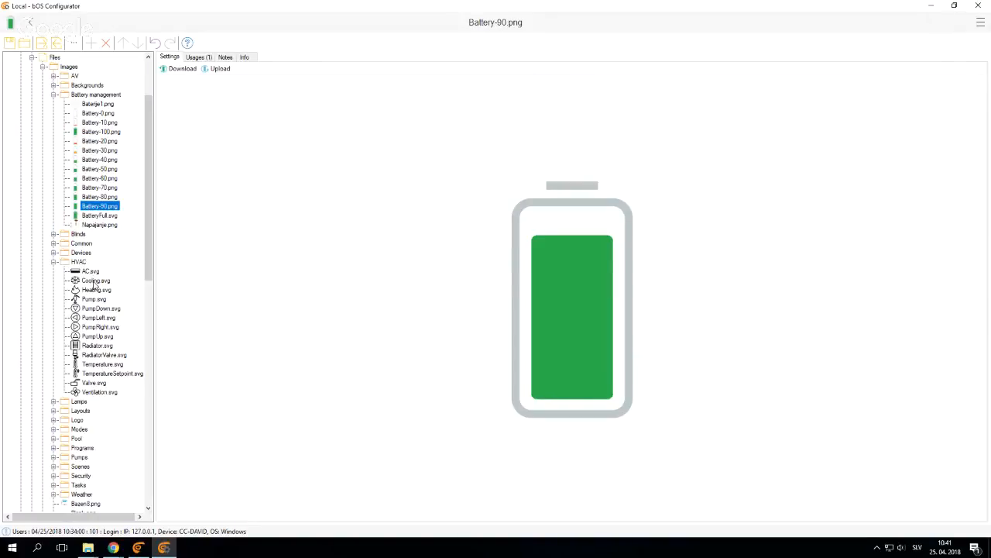
left_click(95, 280)
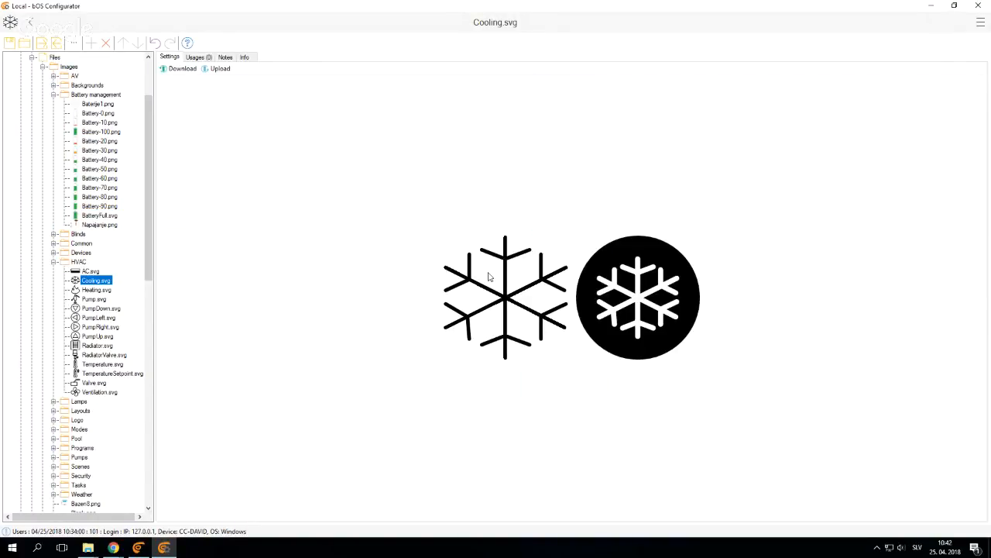
Examine the download and upload file dialogs for Cooling.svg, cancelling each one
left_click(184, 69)
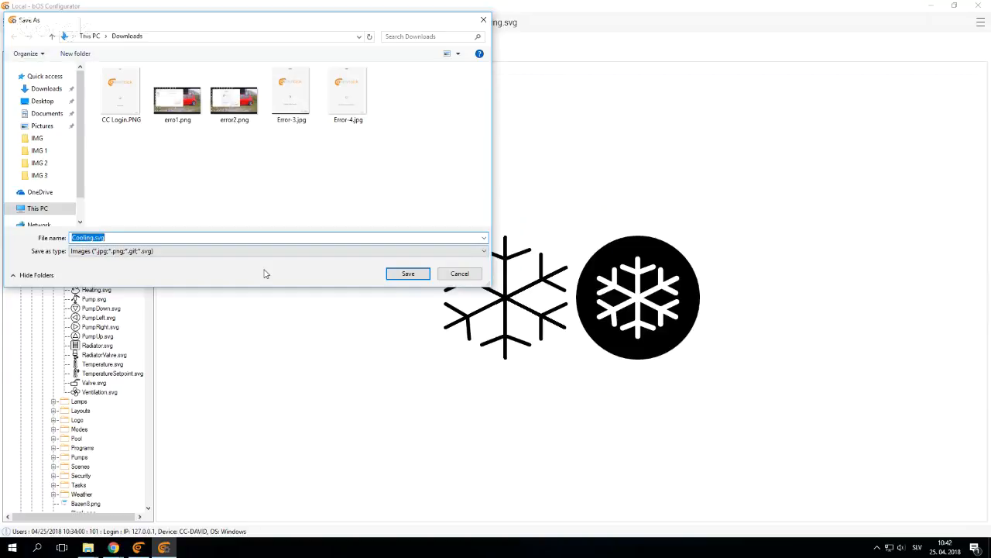
left_click(464, 275)
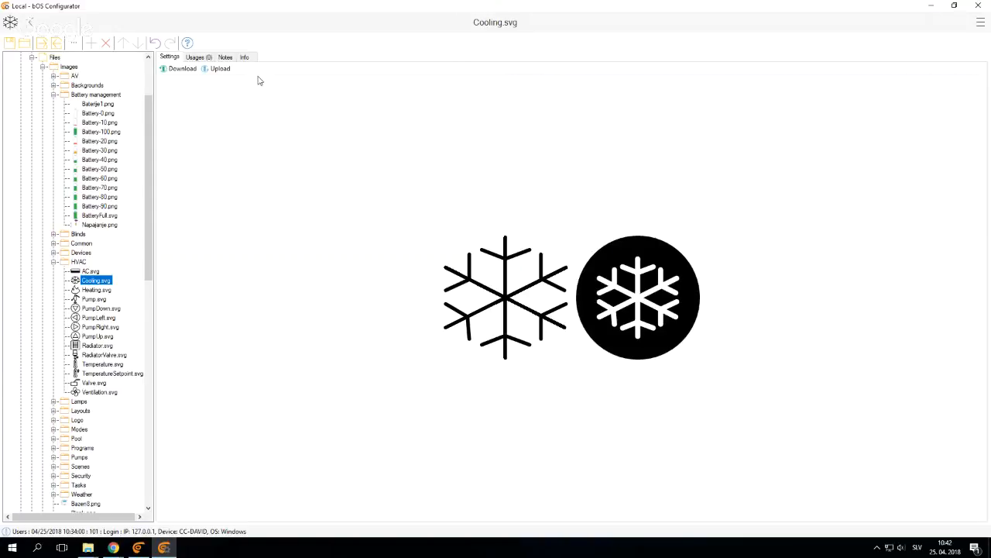
left_click(215, 70)
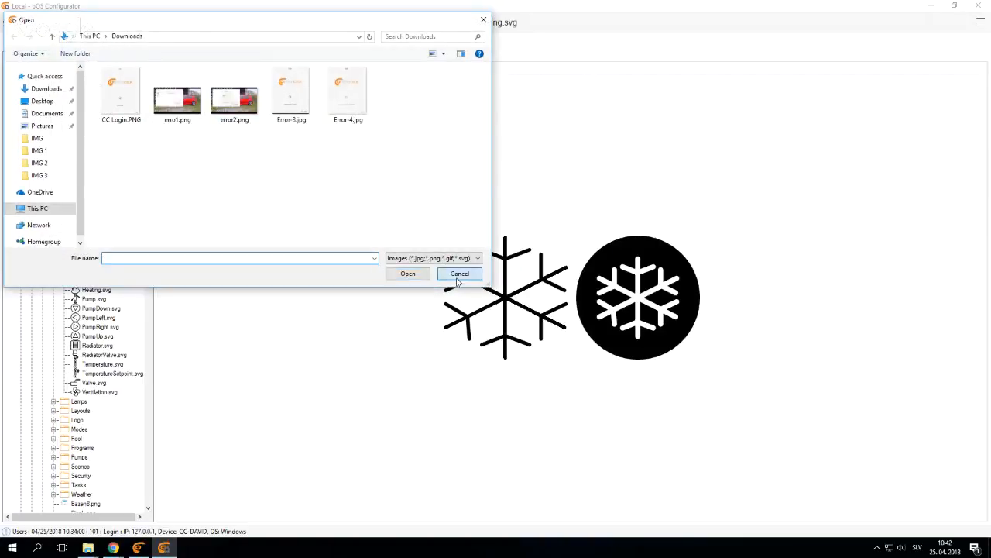
left_click(457, 272)
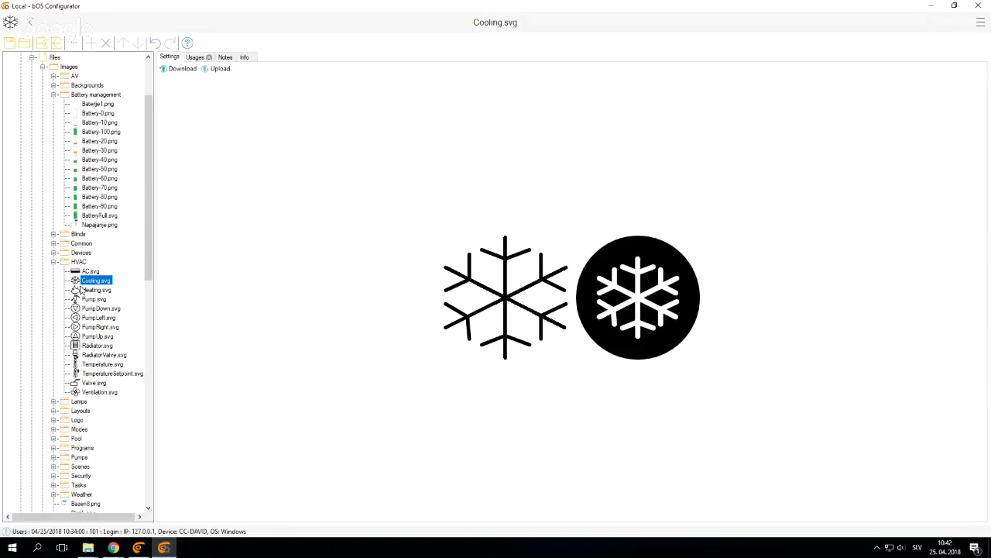
Add a program task named ShowPanel under Tasks
scroll(81, 289, "down", 20)
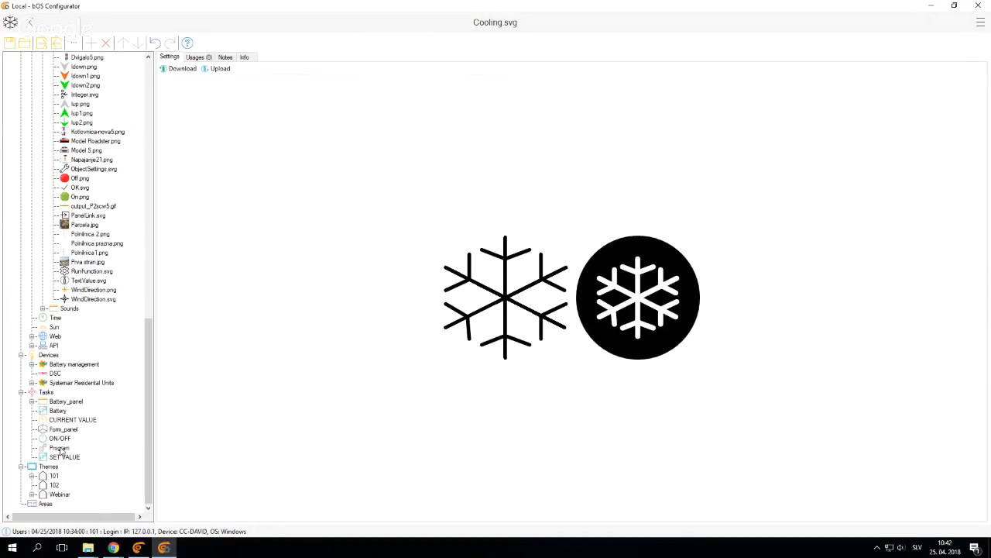
left_click(47, 391)
right_click(46, 392)
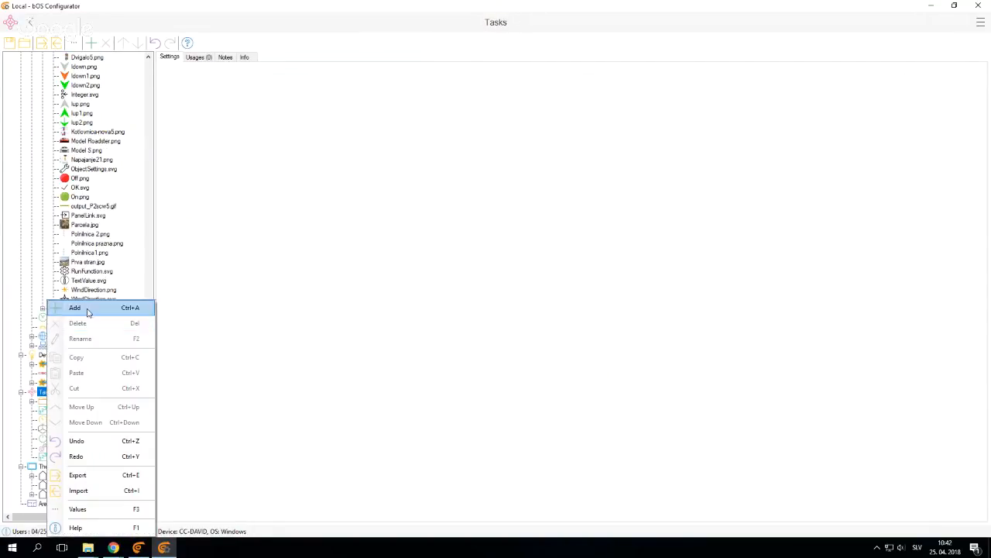
left_click(77, 309)
type("ShowForm")
key("Return")
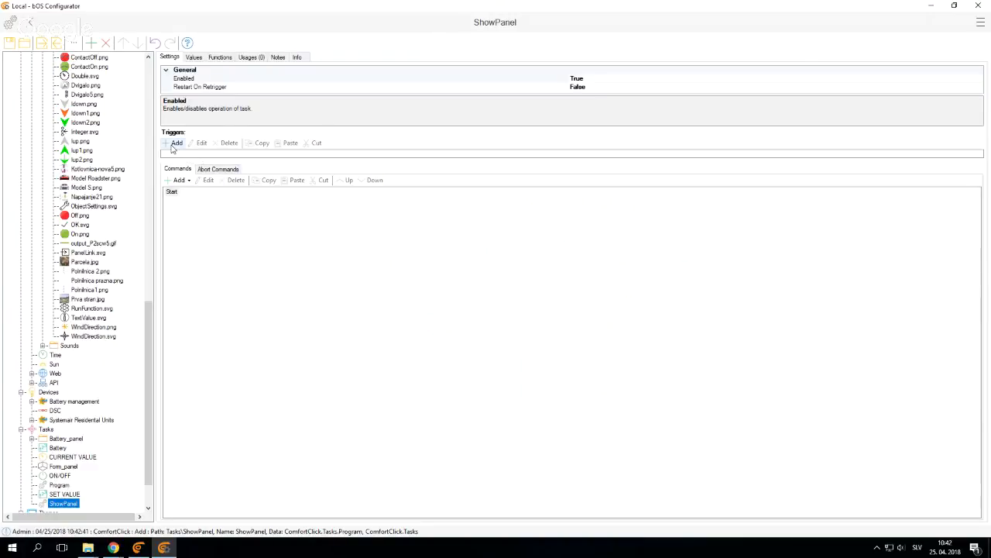
Add a trigger to the ShowPanel program for when the ON/OFF task's Value equals True
left_click(177, 142)
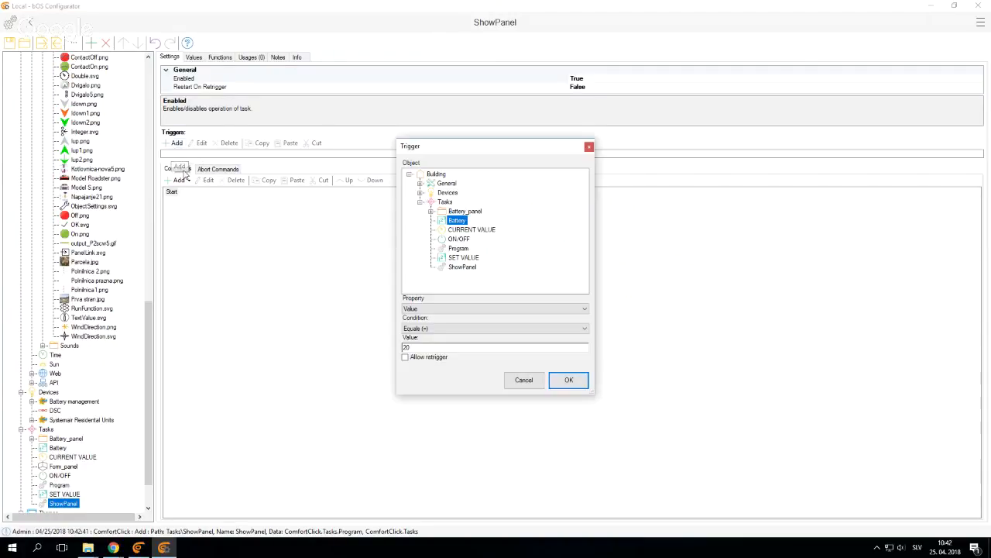
left_click(459, 239)
scroll(433, 344, "down", 1)
left_click(569, 380)
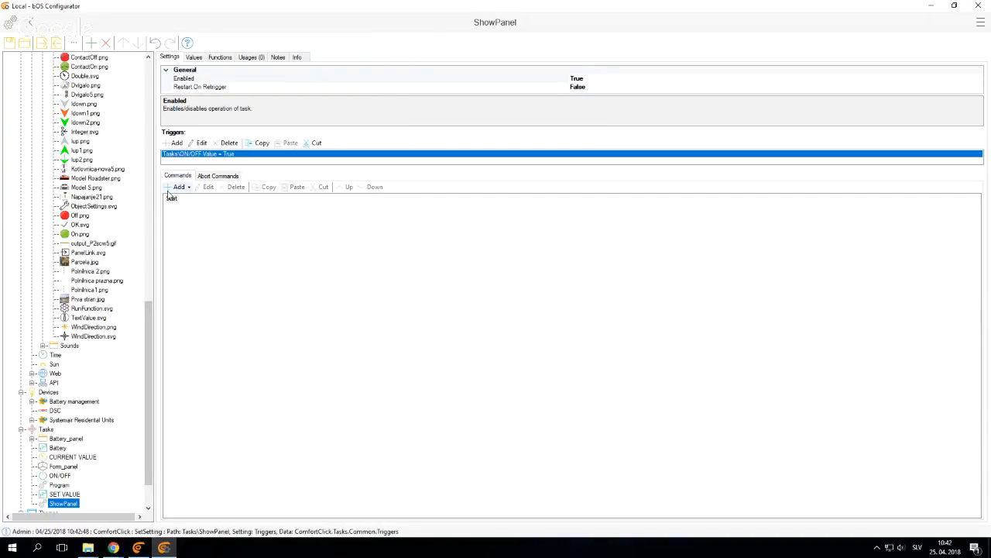
Start a Run command in the ShowPanel program and choose the ShowPanel function of the Webinar theme
left_click(178, 187)
left_click(186, 210)
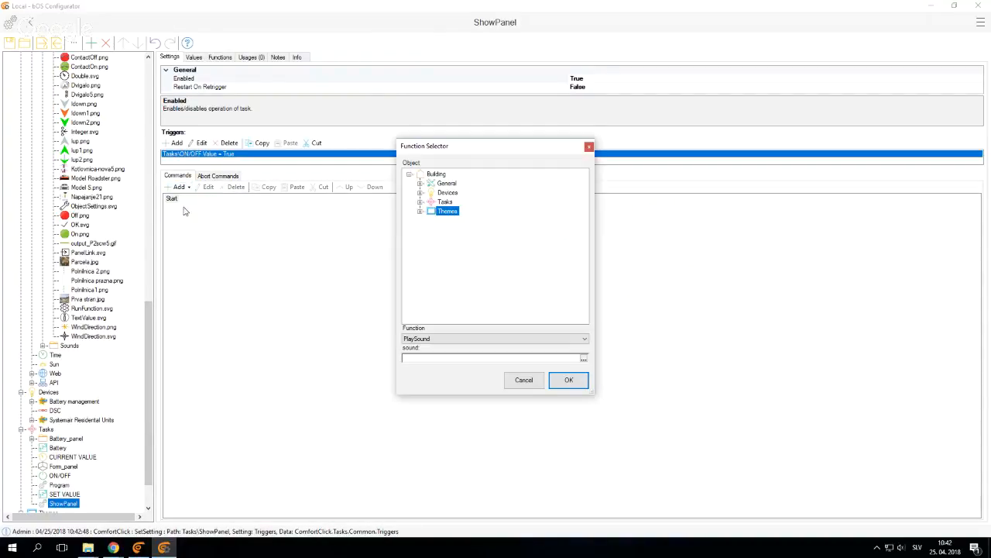
left_click(420, 184)
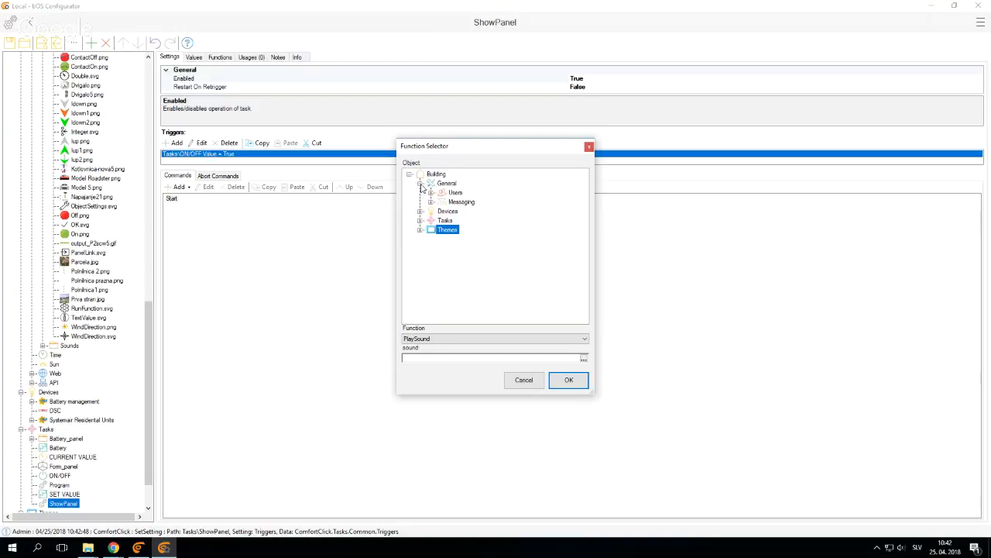
left_click(431, 193)
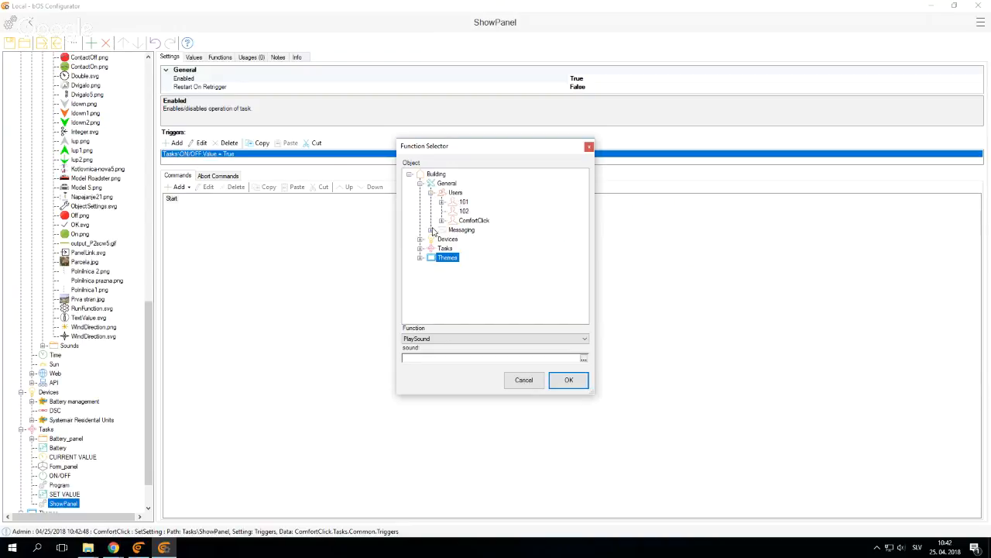
left_click(420, 258)
left_click(456, 286)
left_click(585, 342)
left_click(523, 355)
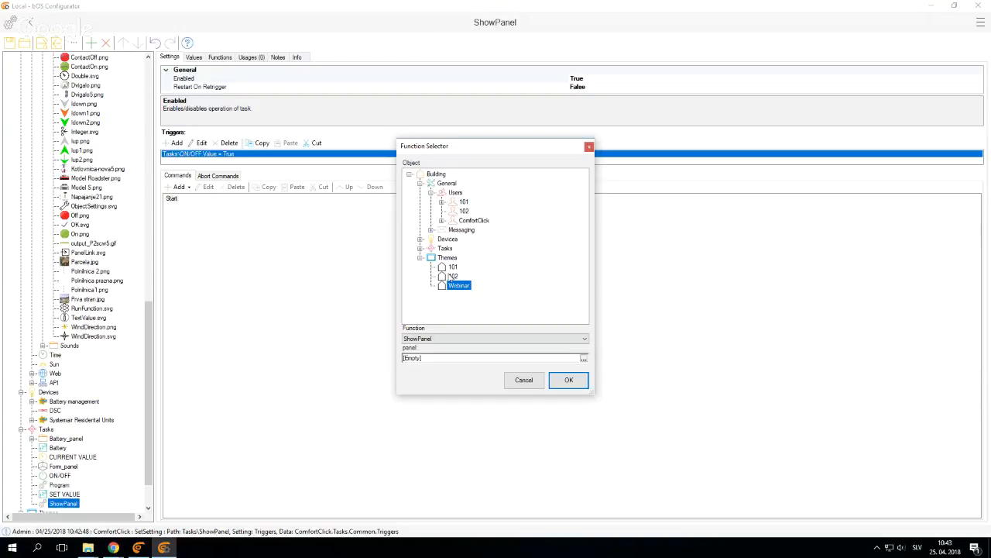
Retarget the Run command to the ComfortClick user's ShowPanel function, with theme 101 as the panel path, and add it
left_click(472, 222)
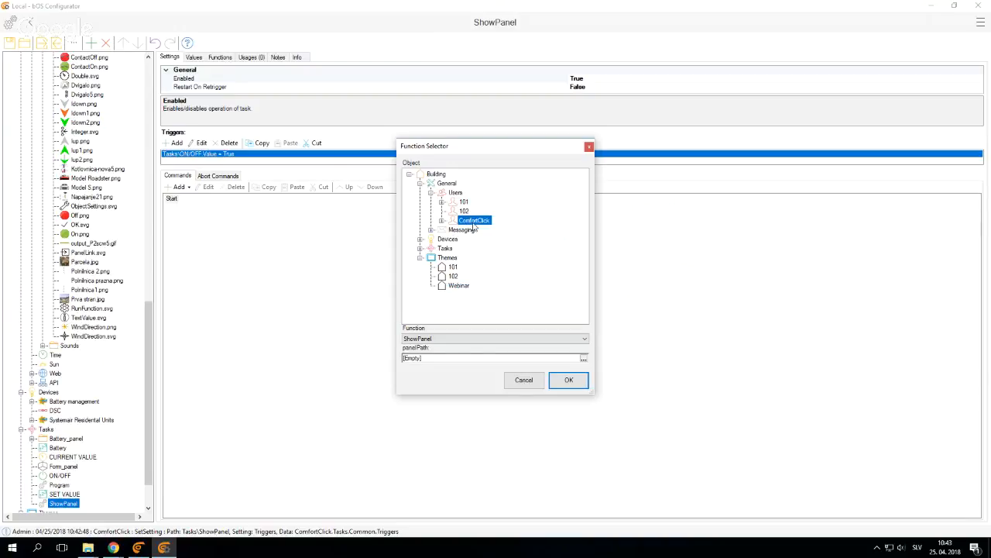
left_click(583, 360)
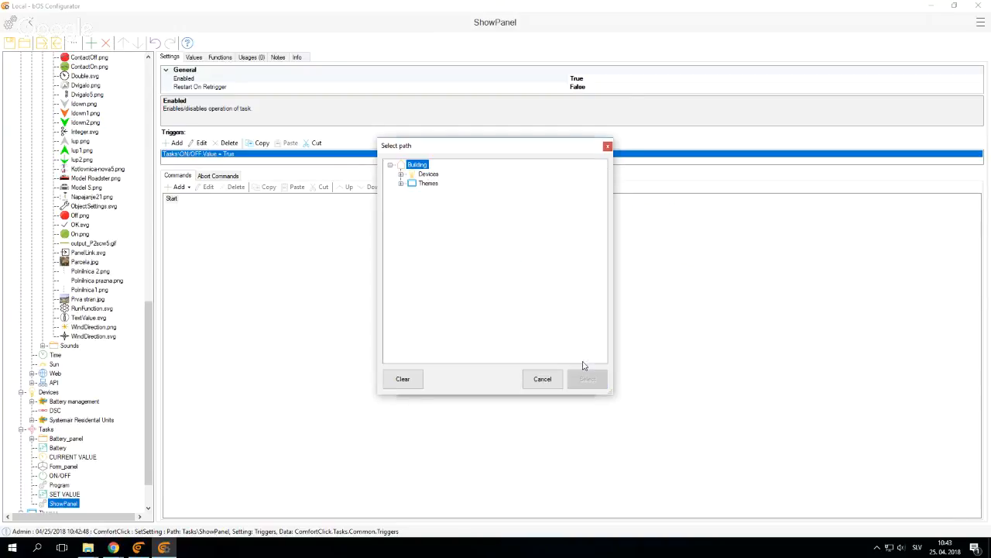
left_click(402, 184)
left_click(438, 211)
left_click(433, 202)
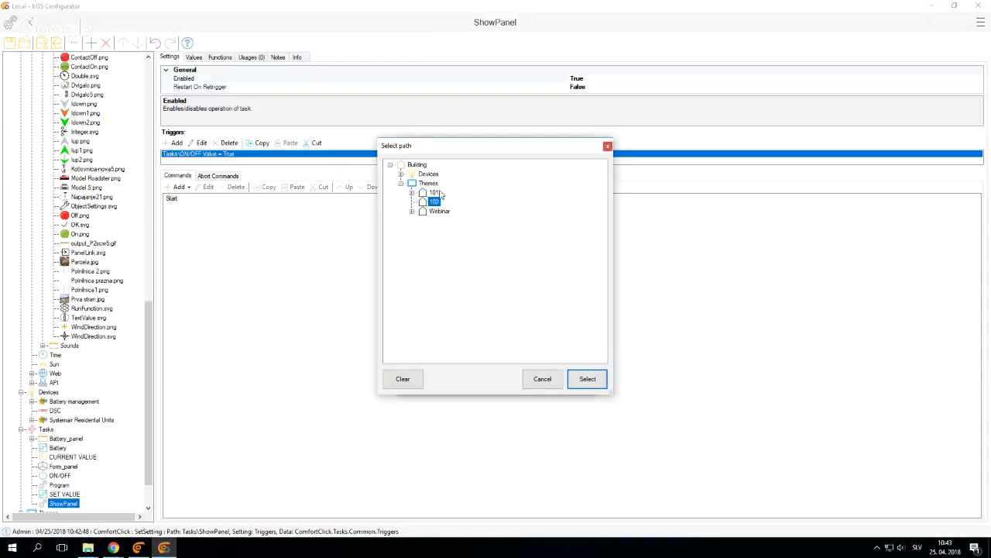
left_click(436, 194)
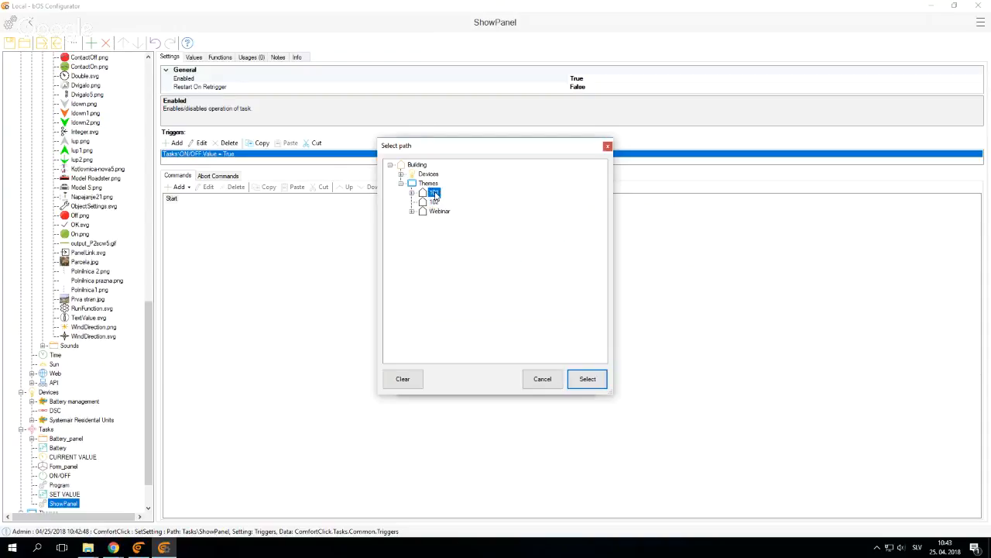
left_click(412, 193)
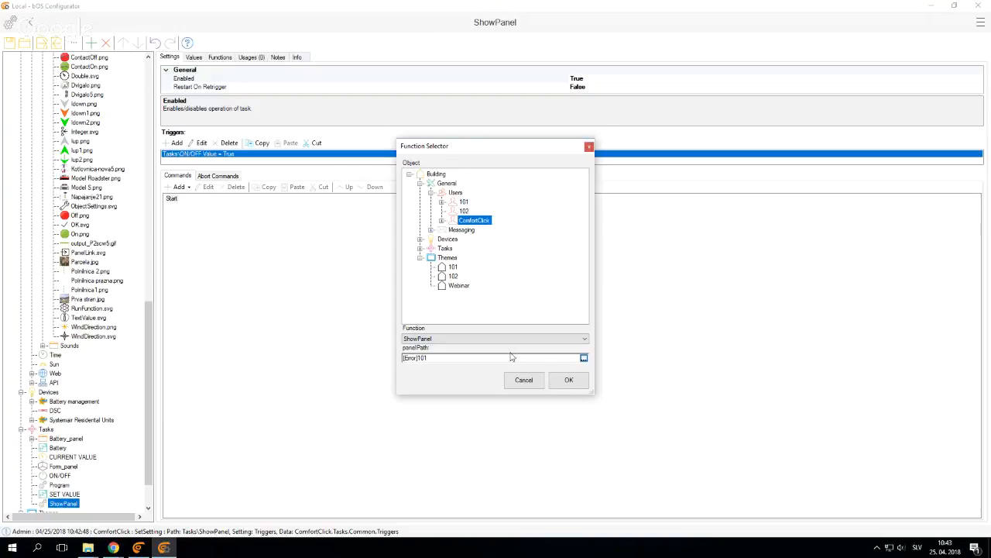
left_click(566, 380)
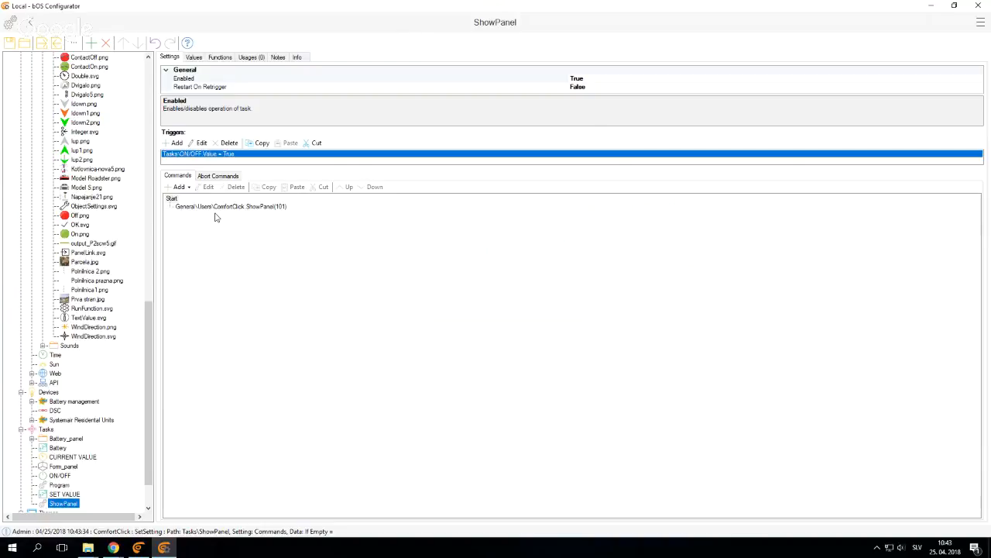
Collapse the Files folder, expand user 101 and view that user's settings
scroll(75, 463, "down", 2)
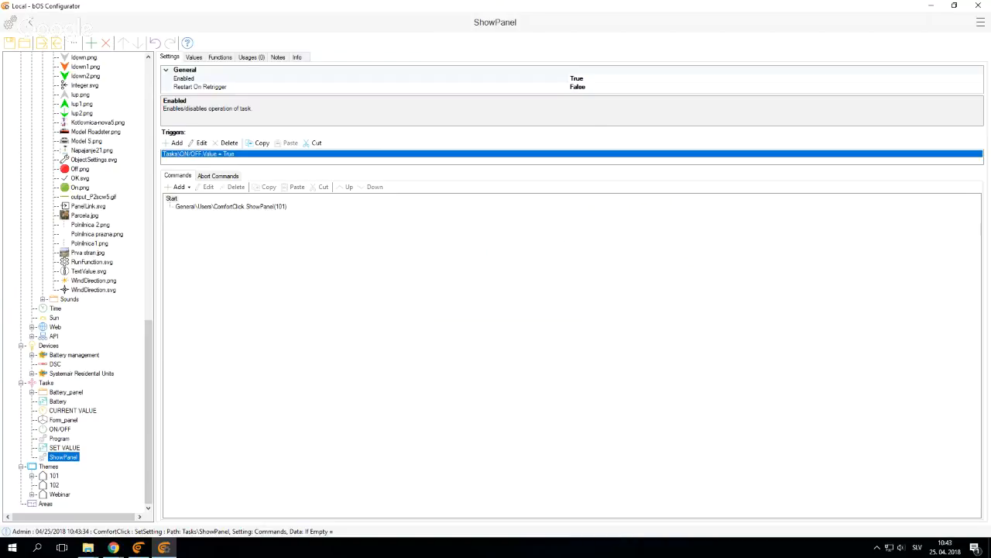
scroll(72, 294, "up", 10)
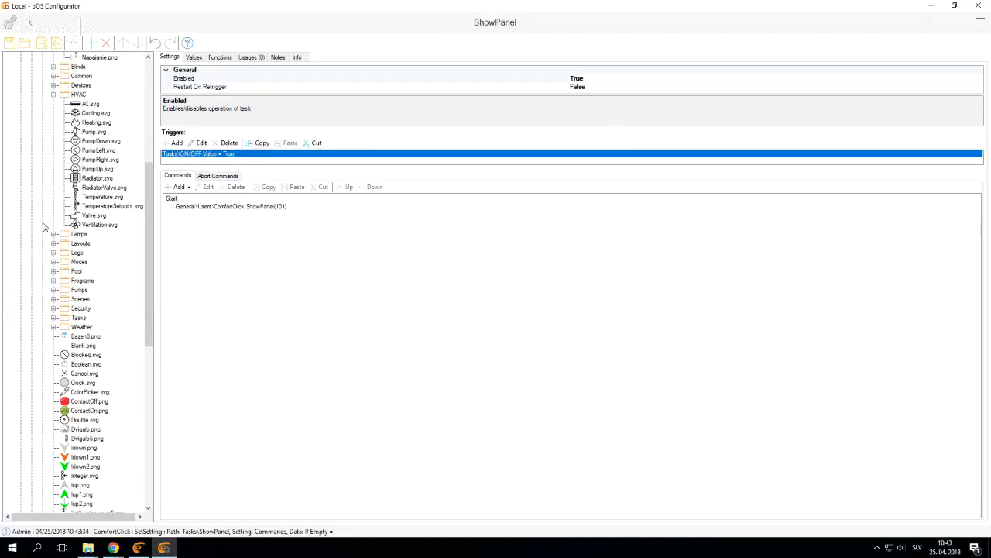
scroll(45, 314, "up", 10)
left_click(32, 150)
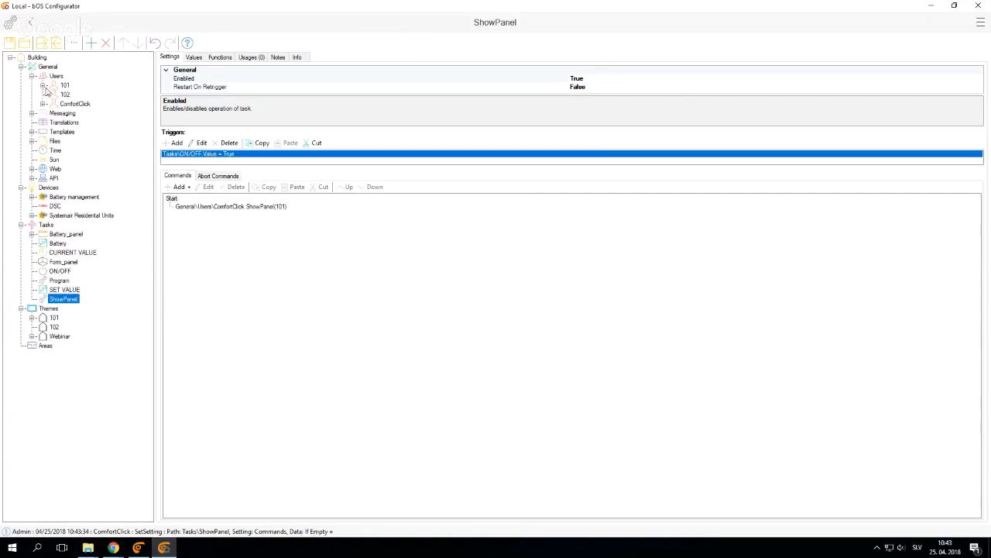
left_click(42, 85)
left_click(64, 85)
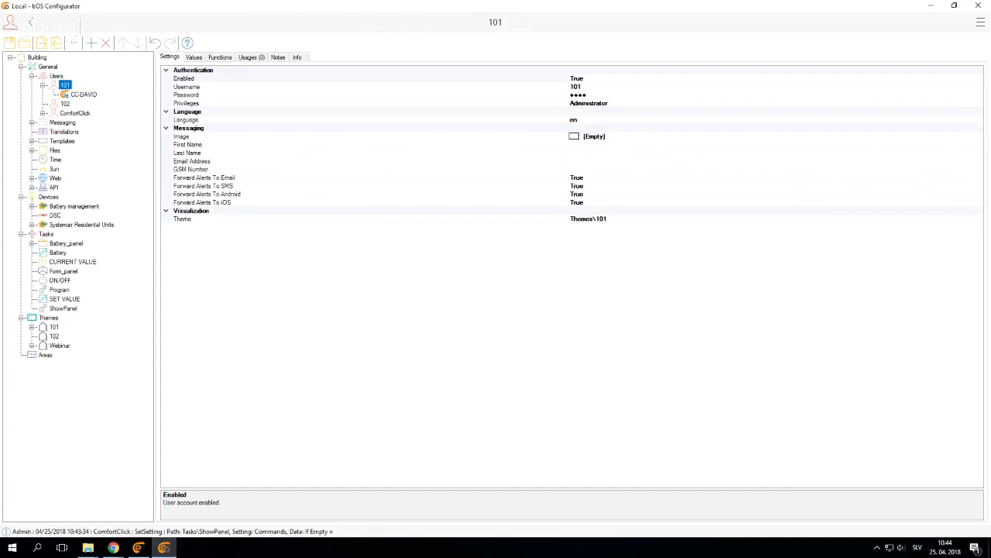
Examine the Program task's trigger and commands, along with the command types available to add
left_click(61, 289)
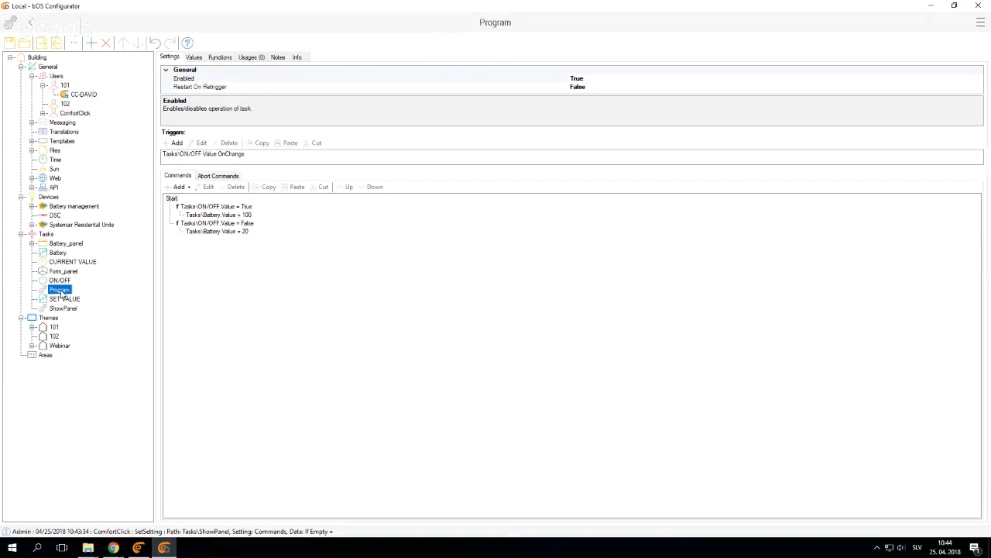
right_click(48, 236)
key("Escape")
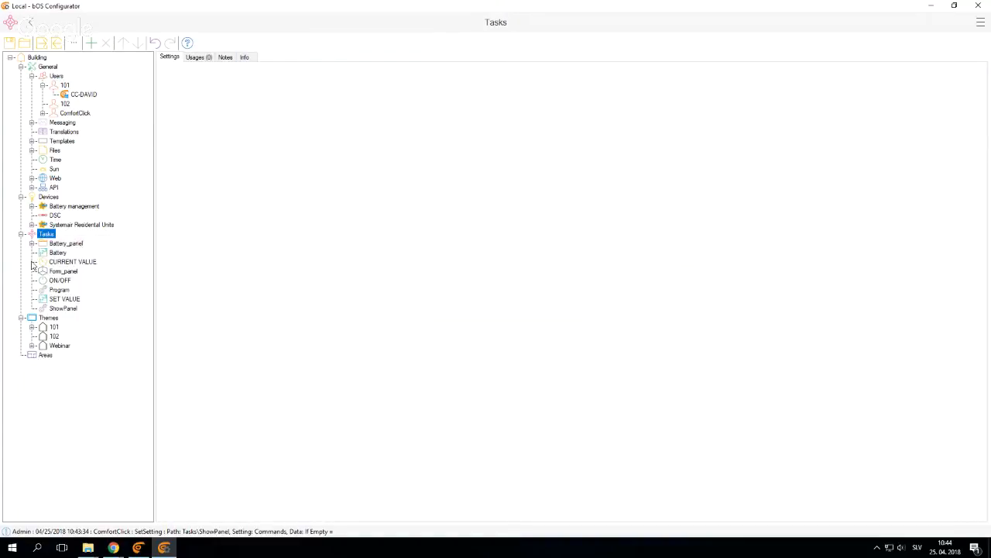
left_click(59, 290)
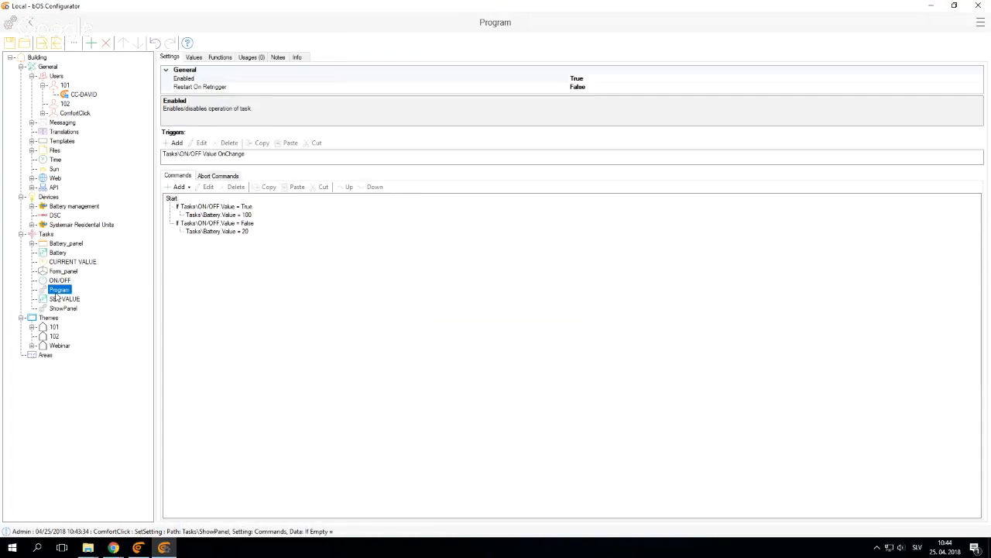
left_click(178, 188)
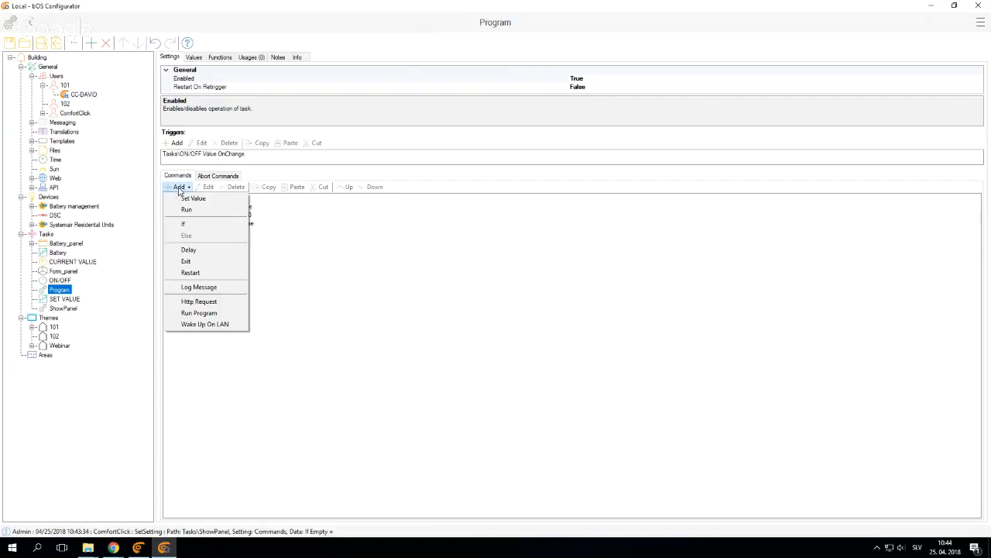
left_click(330, 329)
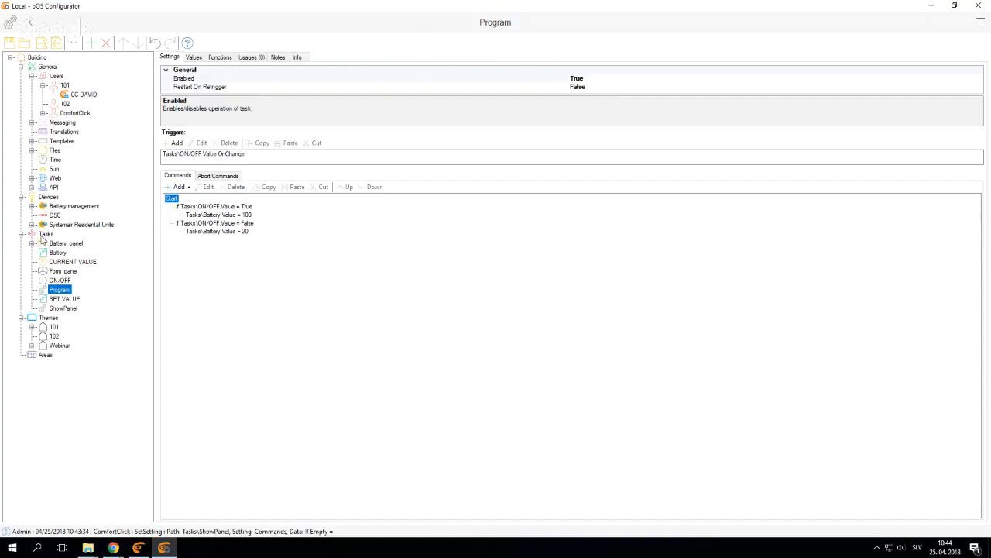
Look through the available task types and add a MinMaxAvg task under Tasks
left_click(44, 234)
right_click(44, 234)
left_click(63, 243)
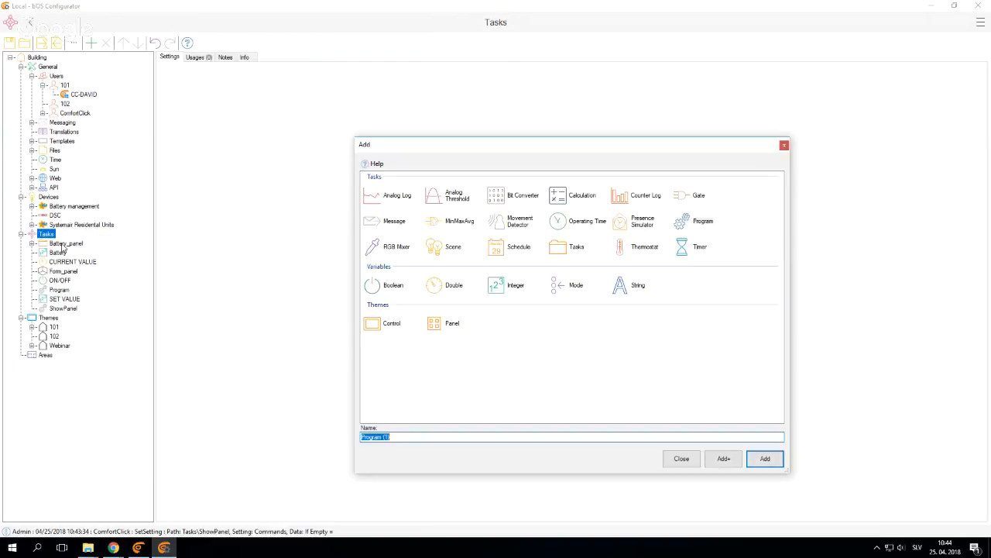
left_click(452, 252)
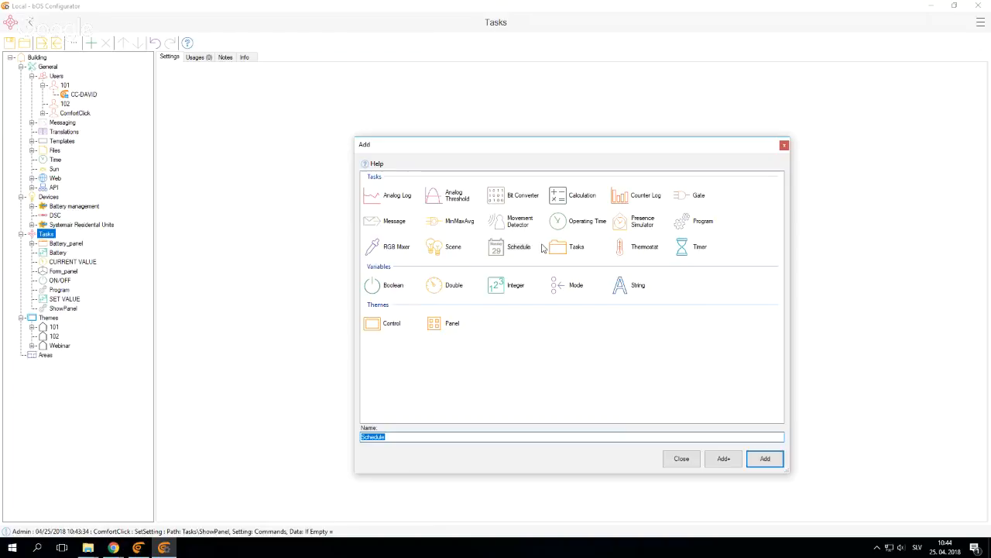
left_click(683, 248)
left_click(677, 202)
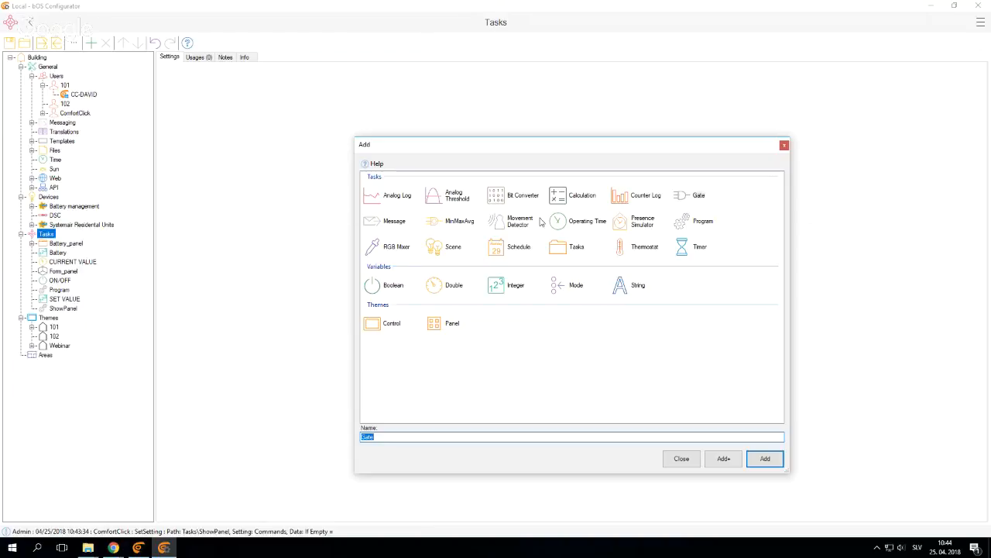
left_click(557, 199)
left_click(432, 222)
left_click(767, 459)
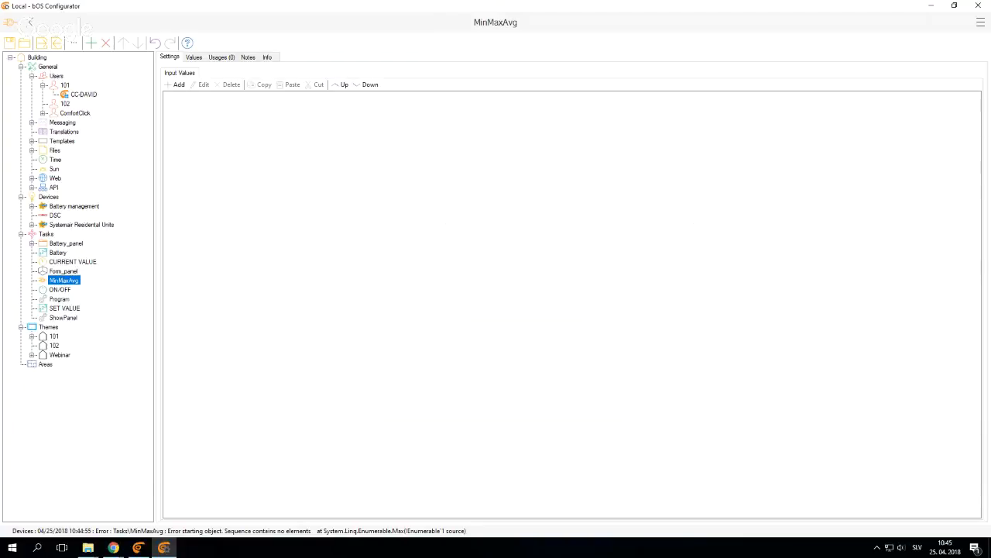
Set Locked to True for Panel (1) in theme 101
left_click(32, 336)
left_click(71, 354)
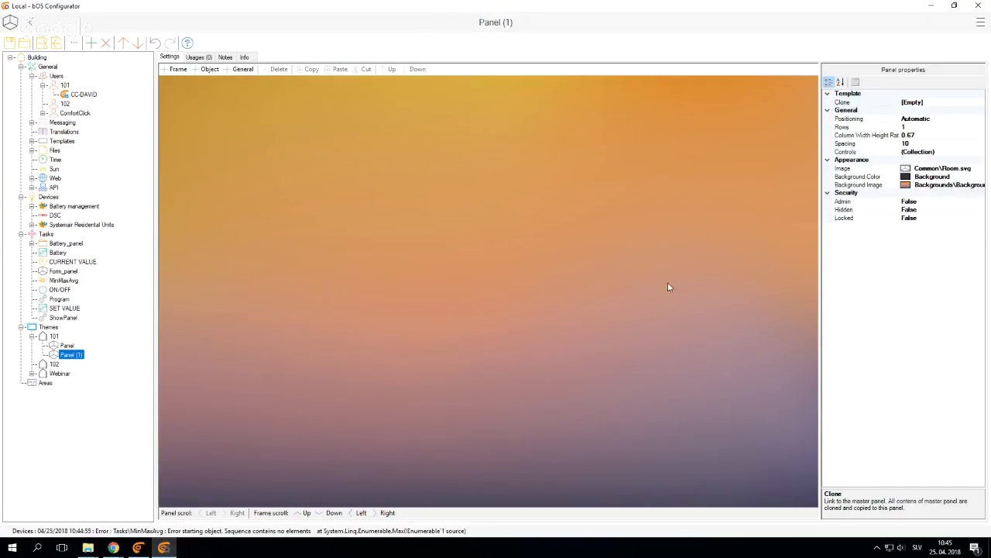
double_click(849, 219)
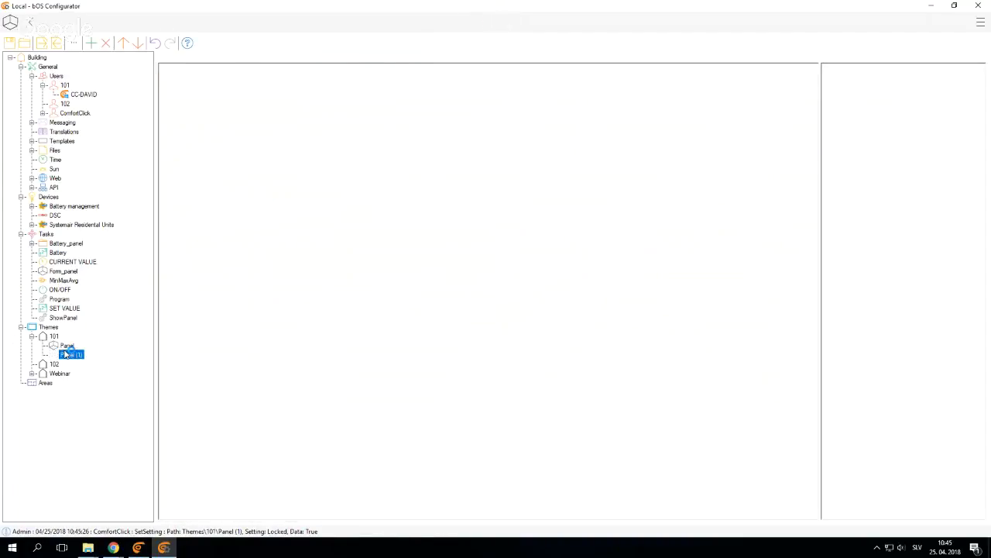
left_click(67, 346)
left_click(66, 354)
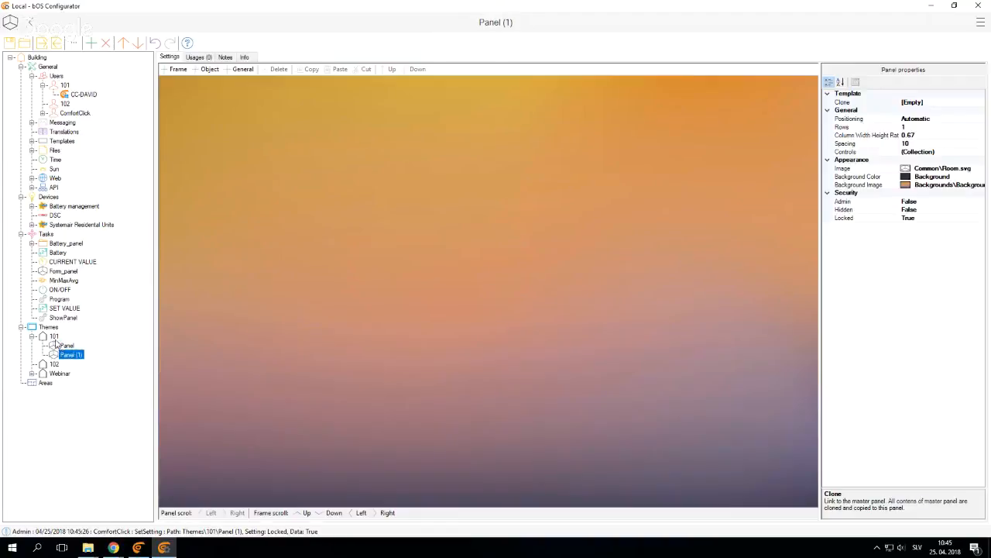
Enter a new Unlock PIN in the security settings of theme 101
left_click(53, 338)
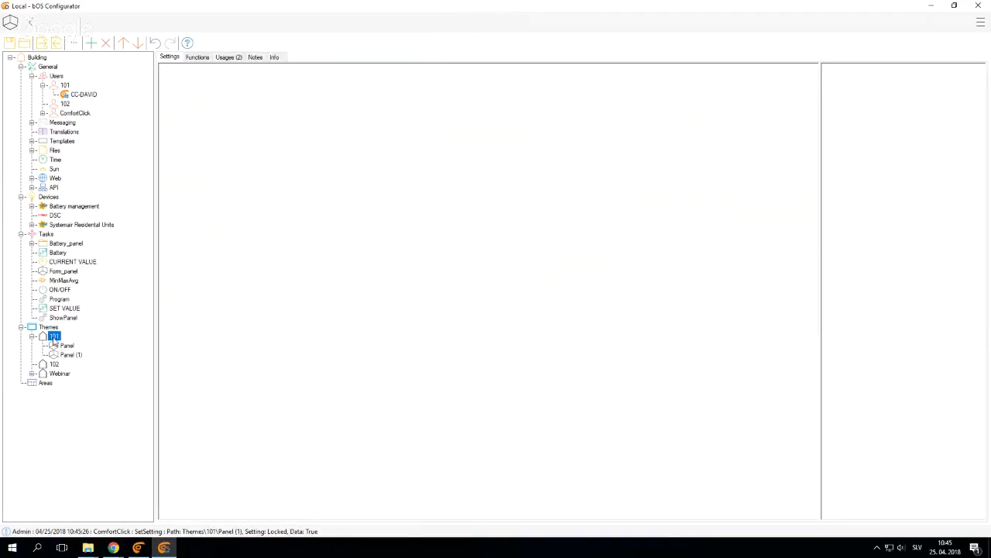
left_click(856, 234)
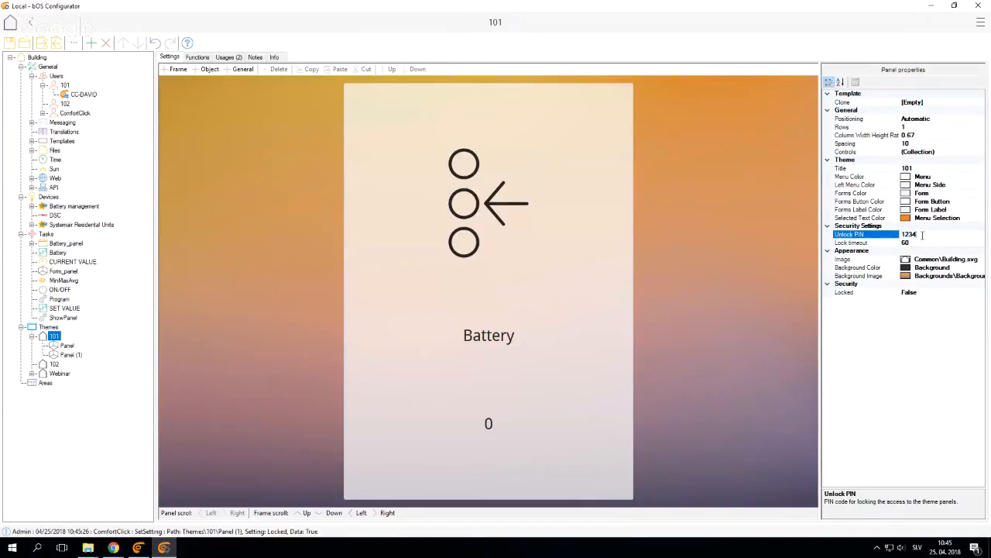
left_click(902, 233)
type("12345")
key("Return")
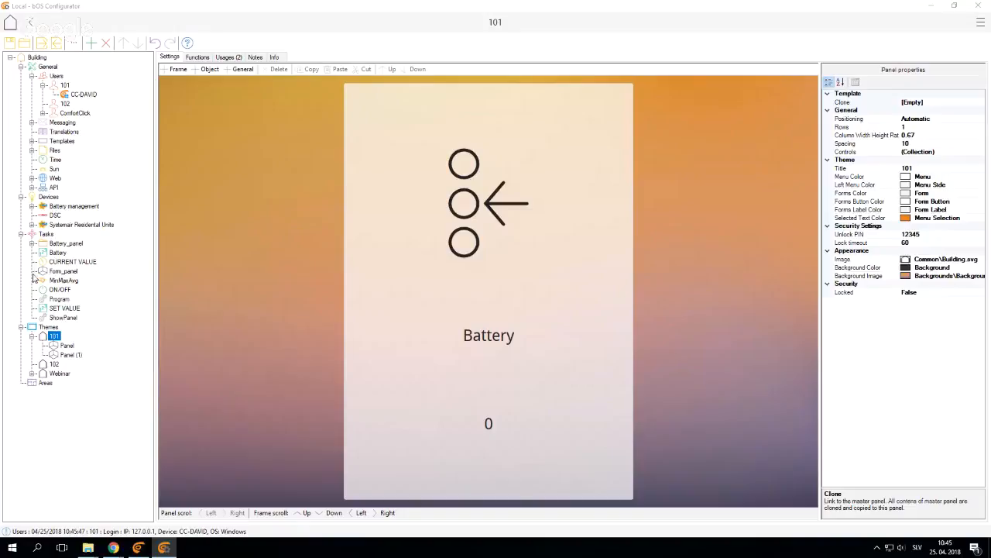
Add a Presence Simulator task under Tasks without a template
left_click(44, 235)
right_click(44, 235)
left_click(69, 244)
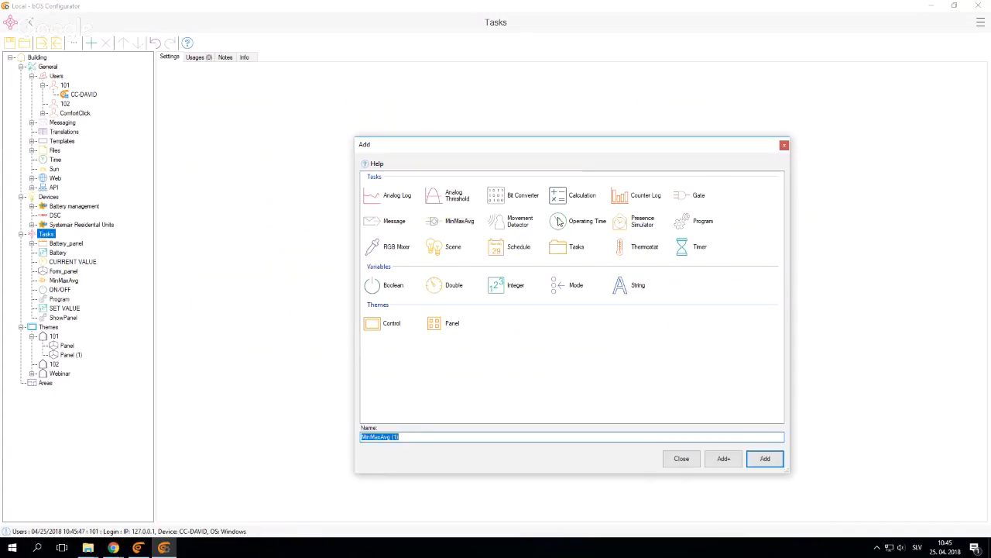
left_click(621, 225)
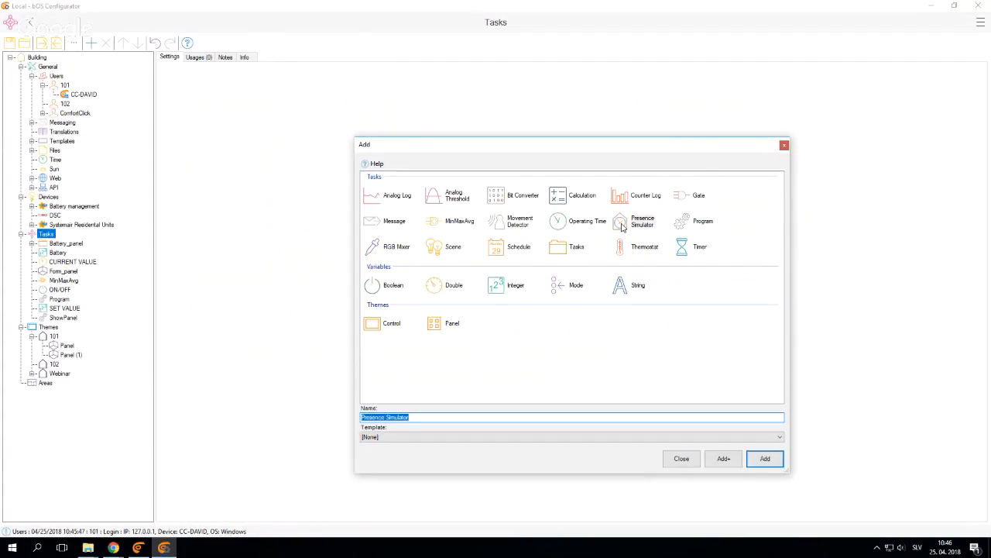
left_click(760, 464)
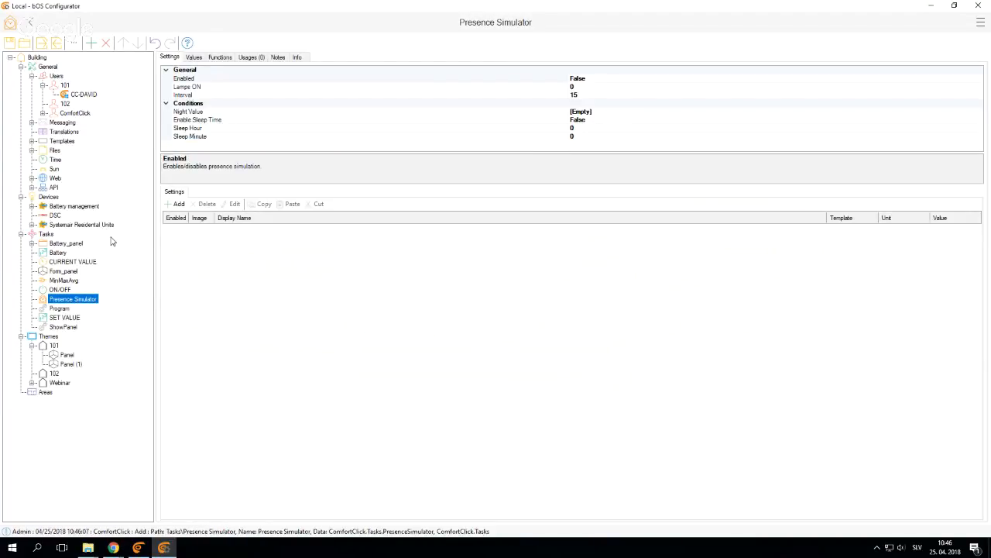
Examine the presence simulator's Lamps ON and Interval settings and the objects available to add, cancelling the addition
left_click(197, 89)
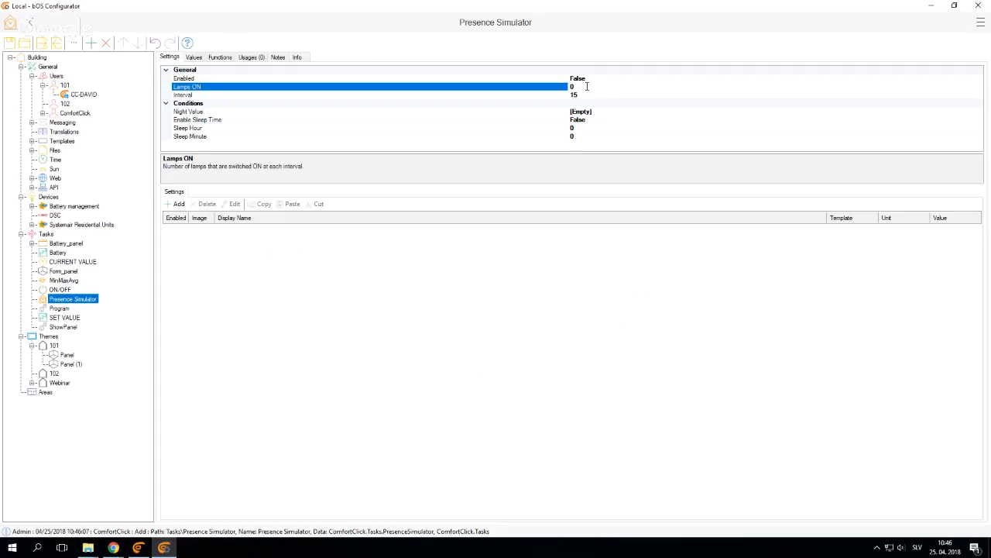
left_click(513, 95)
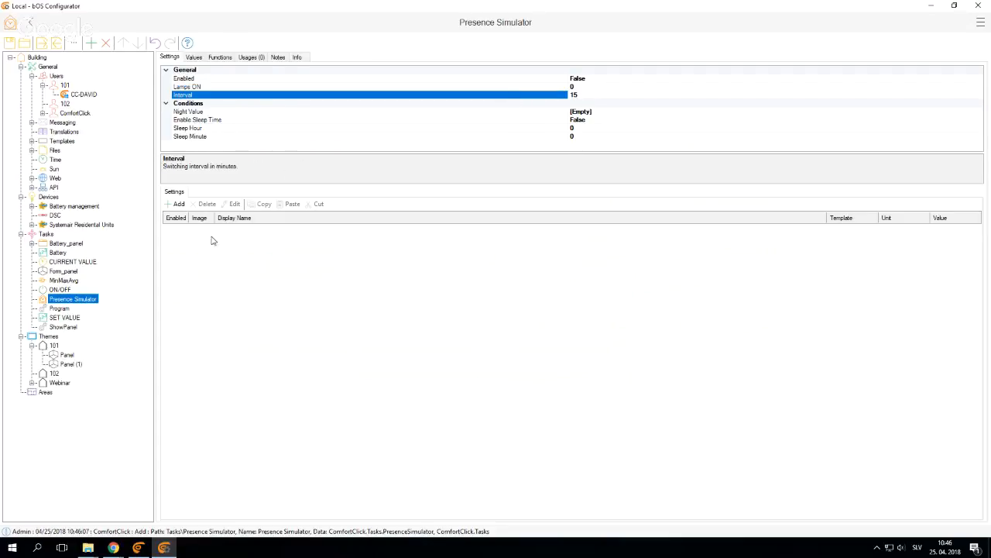
left_click(177, 205)
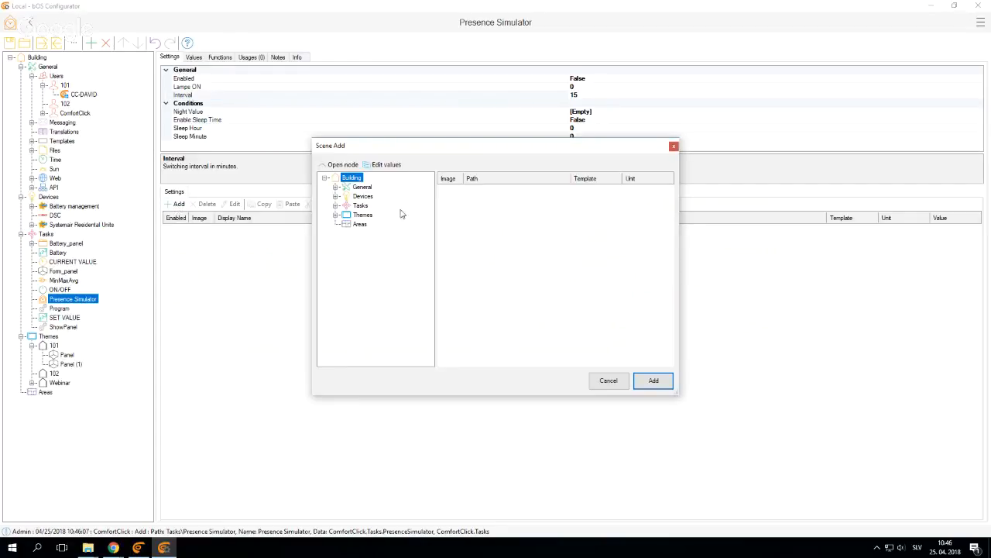
left_click(335, 196)
left_click(370, 215)
left_click(362, 224)
left_click(362, 196)
left_click(608, 380)
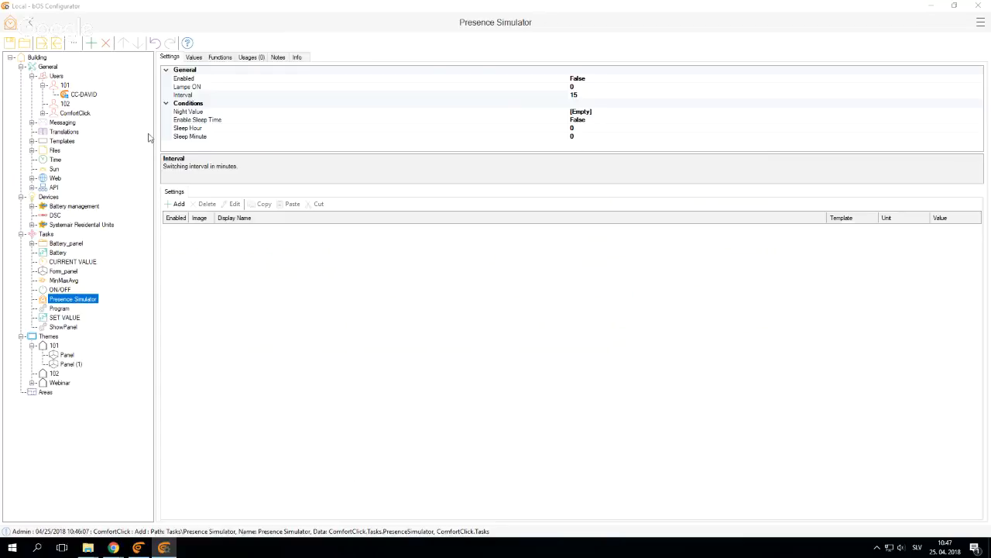
Review the building's license information and open its controller access details on the web, closing that page and returning to bOS Configurator
left_click(39, 58)
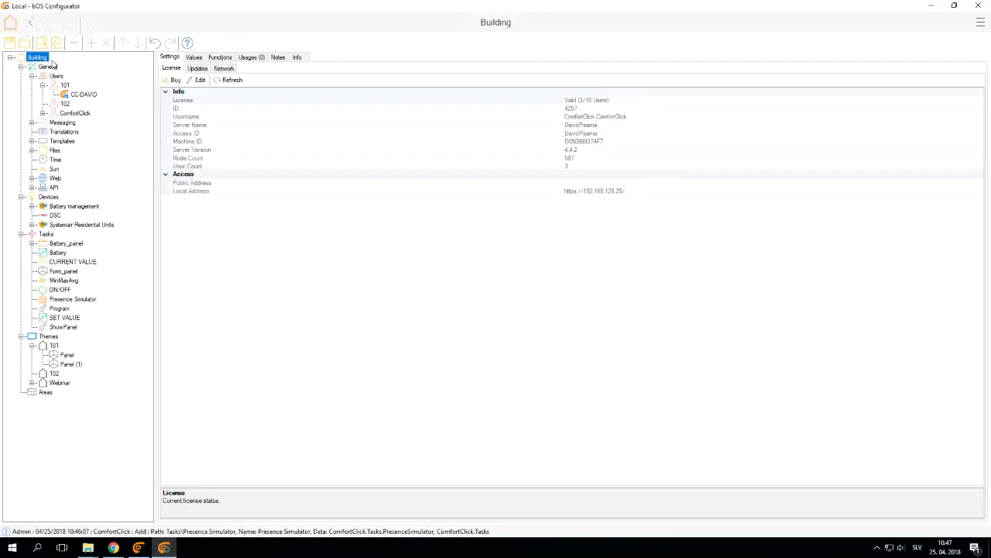
left_click(195, 81)
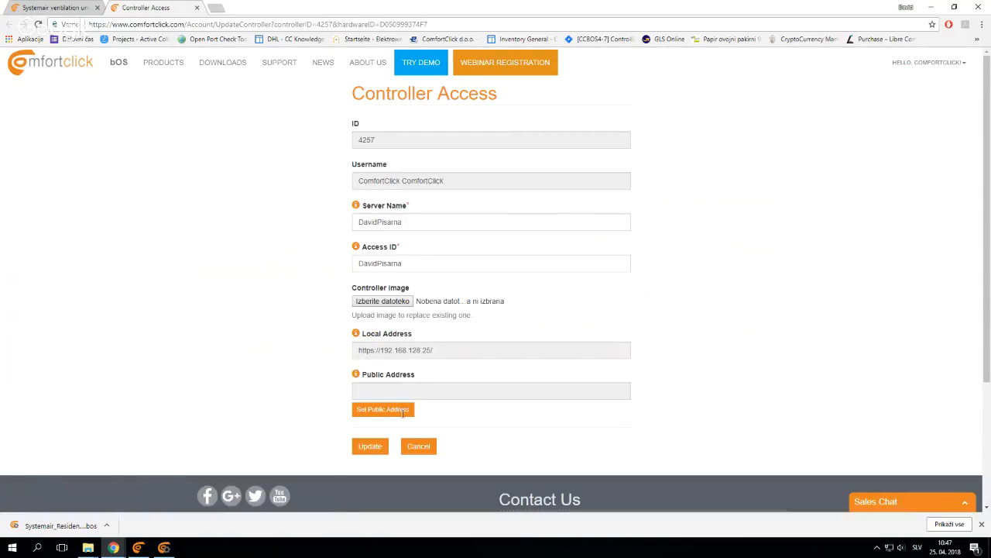
middle_click(127, 4)
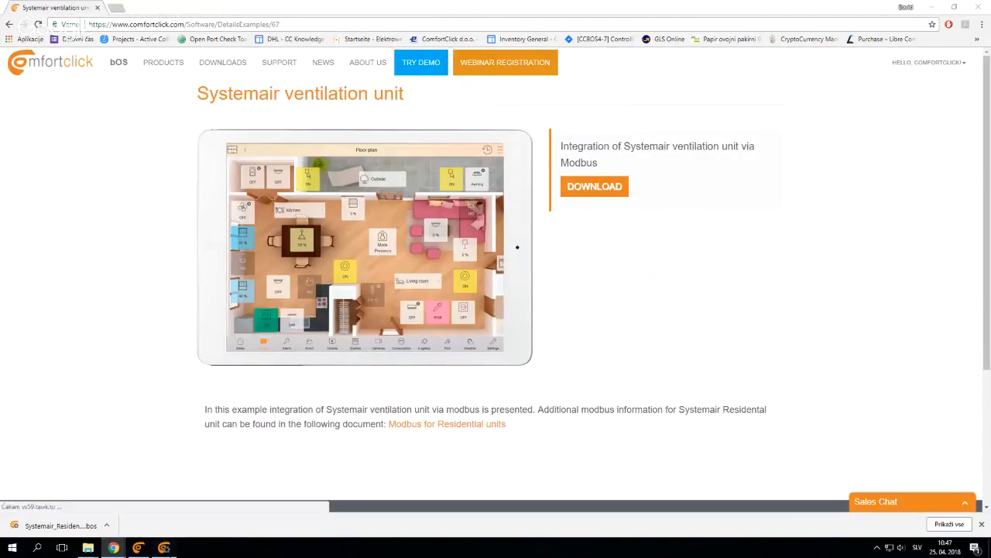
right_click(164, 548)
left_click(164, 547)
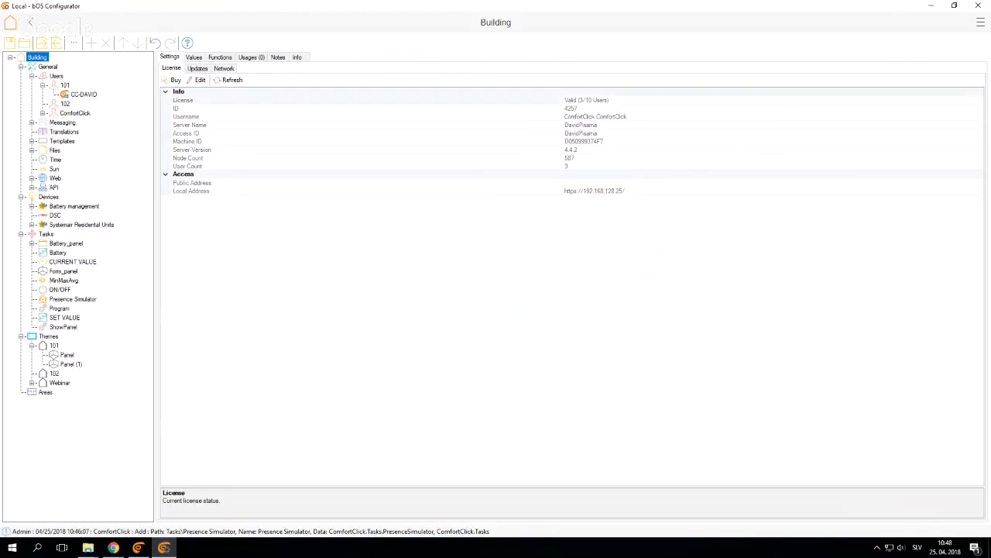
Add a KNX device under Devices
right_click(46, 198)
left_click(72, 206)
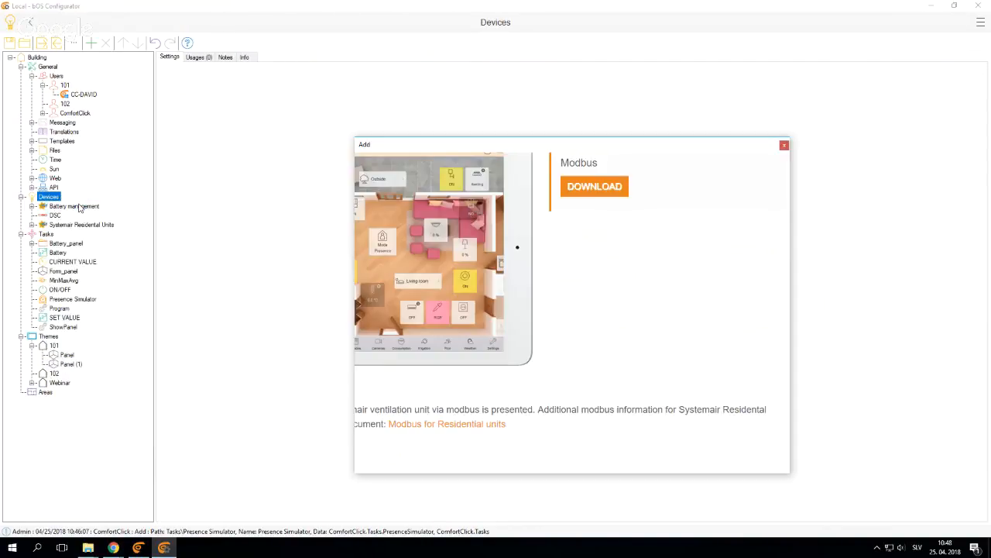
double_click(564, 222)
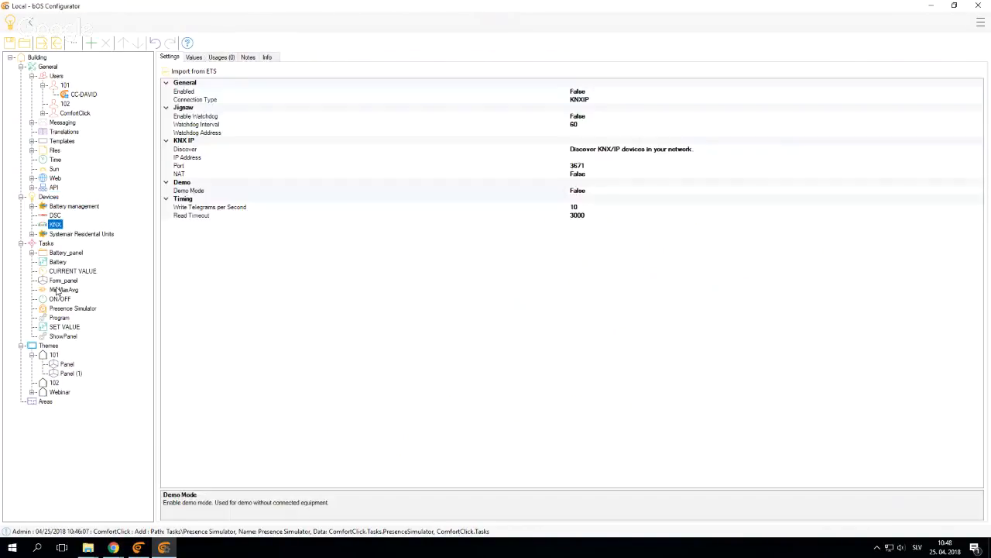
Add a 1Bit object to the KNX device and rename it Ligh 1
right_click(50, 224)
left_click(72, 231)
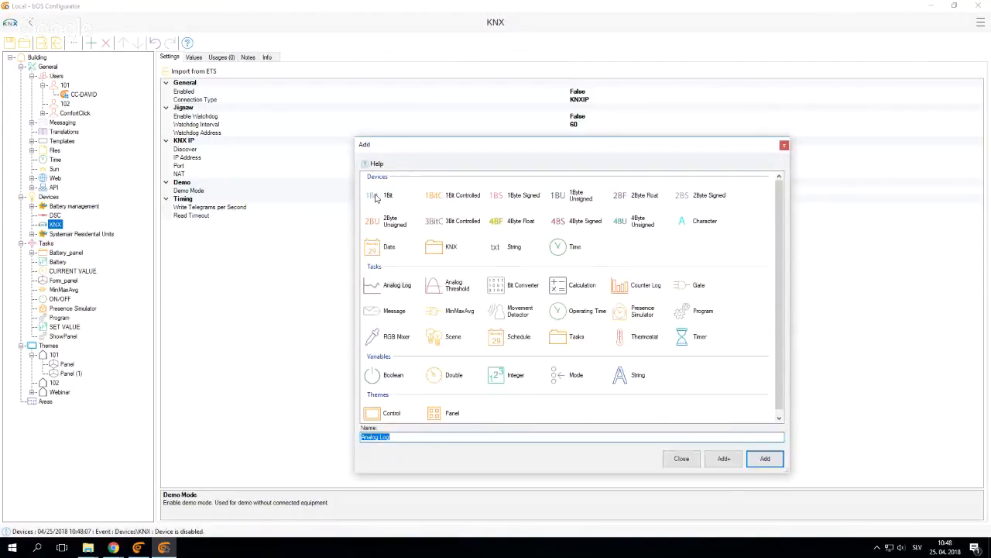
double_click(380, 196)
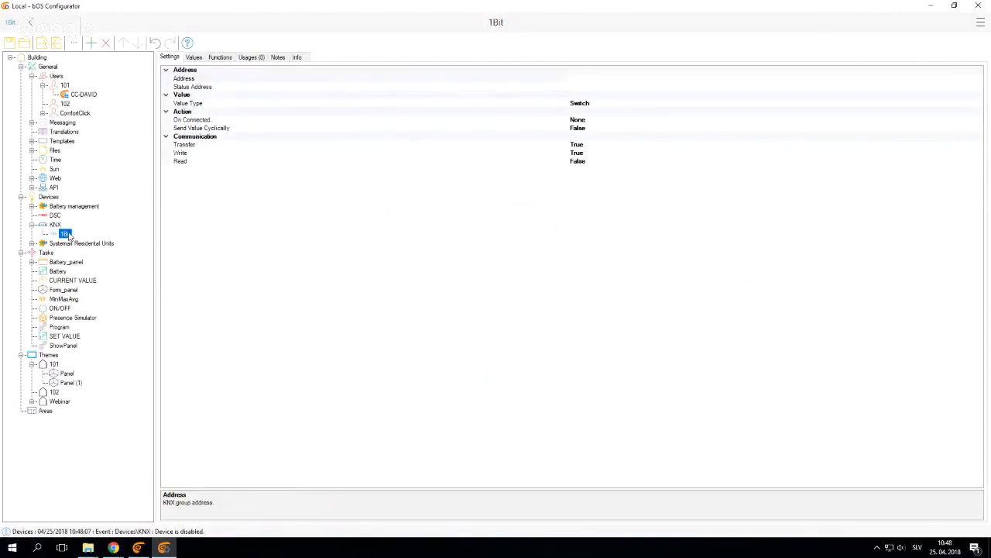
type("Ligh 1")
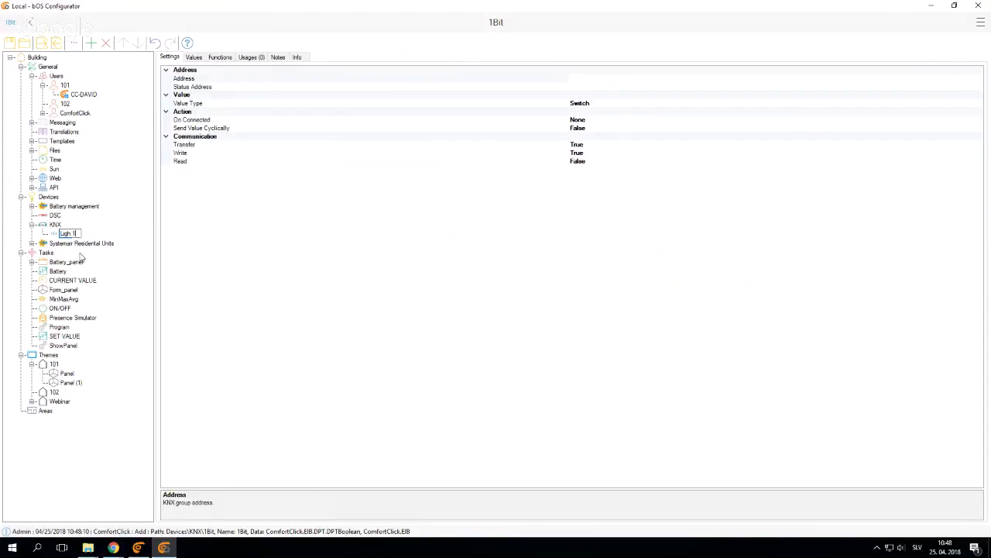
key("Return")
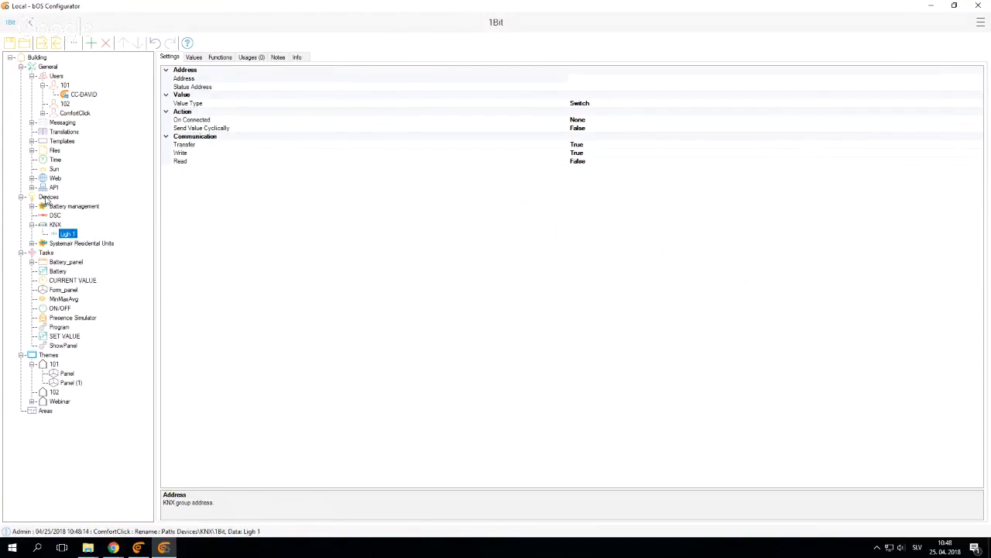
Add a Devices folder under Devices and name it Z-wave
right_click(47, 197)
left_click(51, 202)
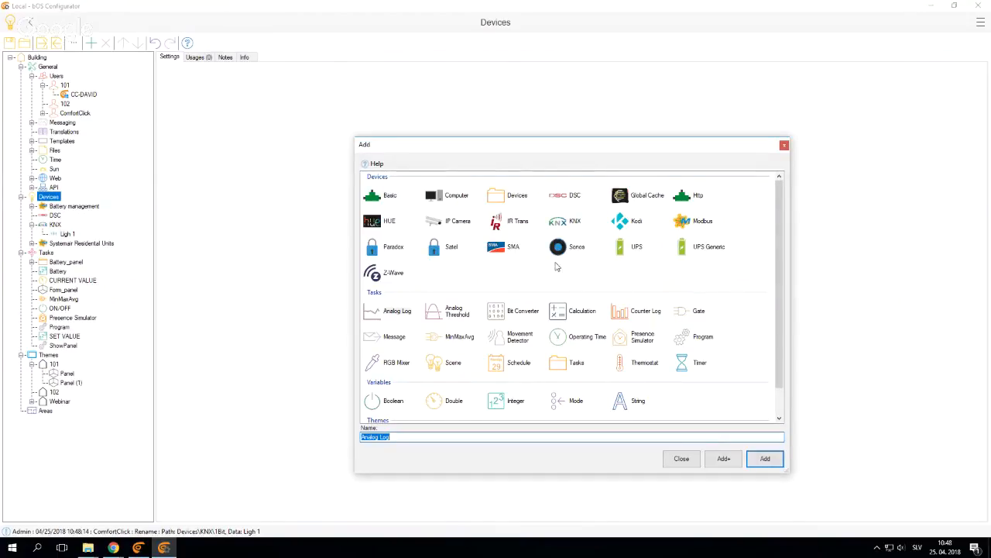
double_click(511, 198)
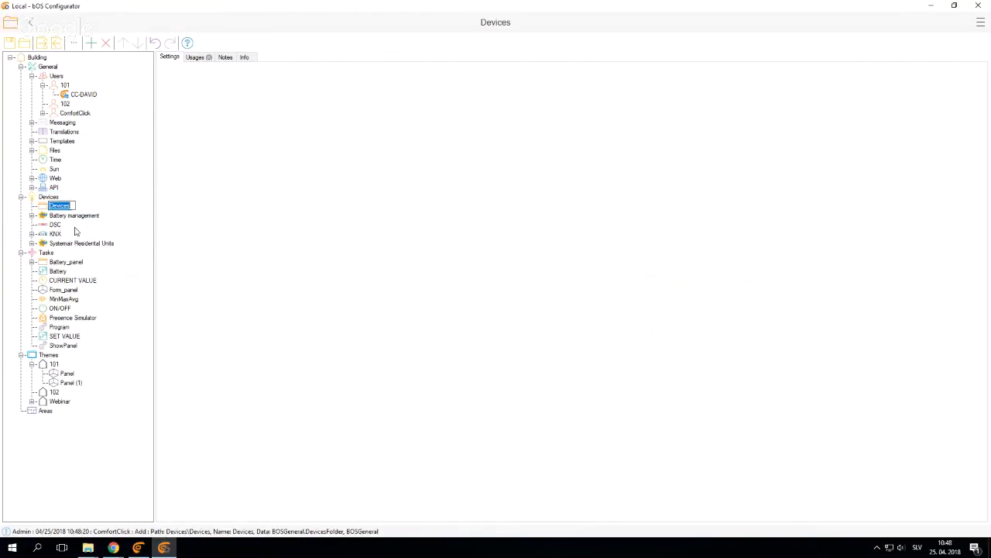
type("Z-wave")
key("Return")
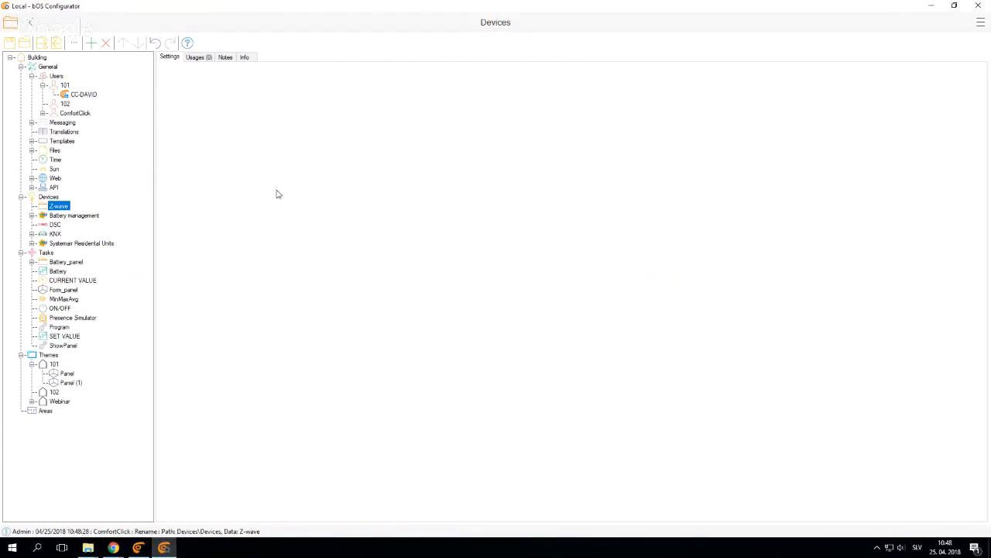
Add a Boolean variable named Motion sensor to the Z-wave folder
right_click(65, 208)
left_click(88, 215)
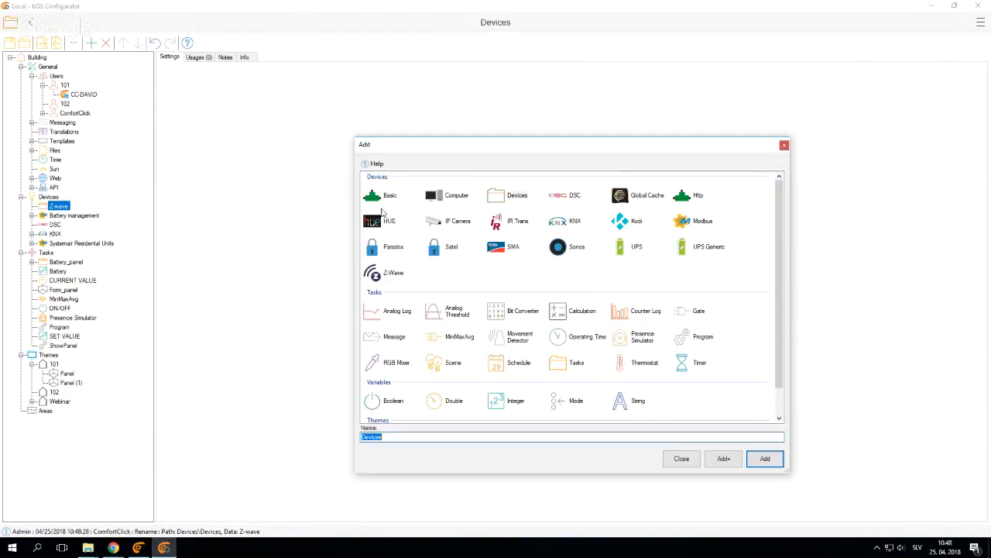
scroll(569, 309, "down", 1)
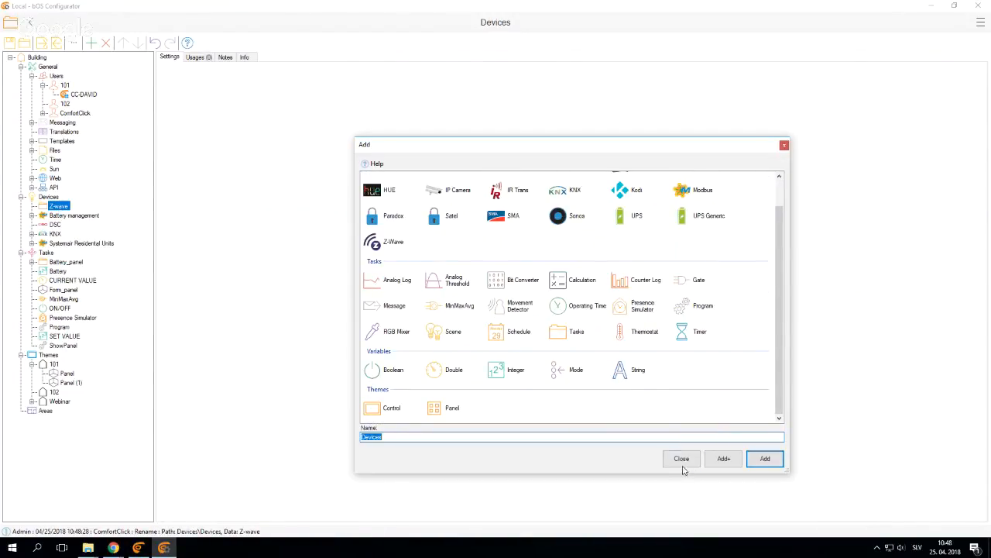
left_click(391, 372)
type("Motion sensor")
key("Return")
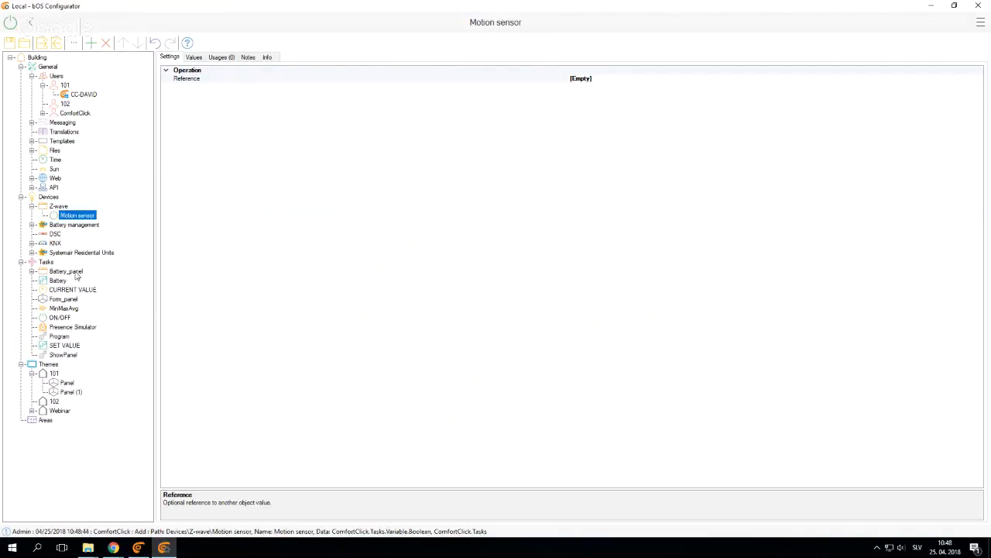
Add a Zone without a template to the DSC device
right_click(48, 234)
left_click(69, 241)
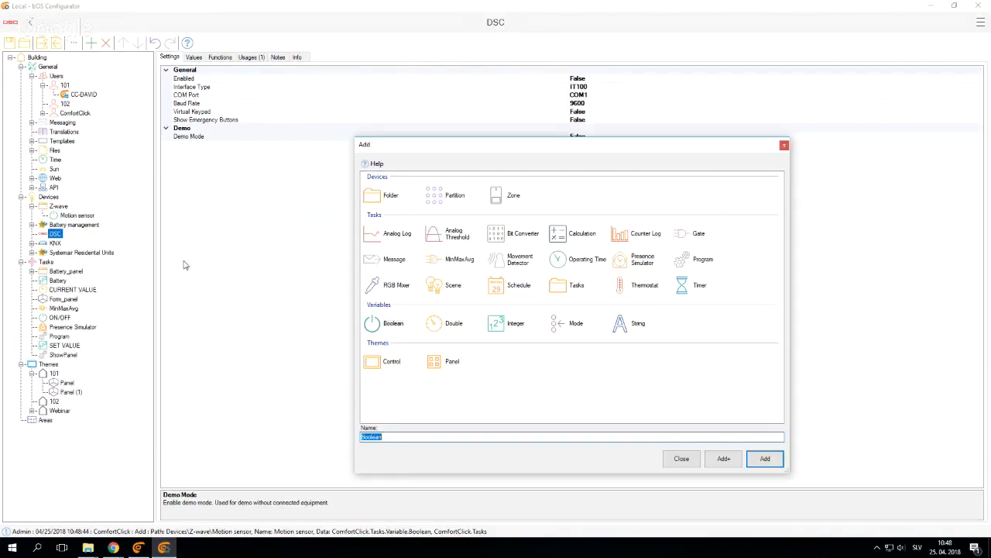
left_click(515, 196)
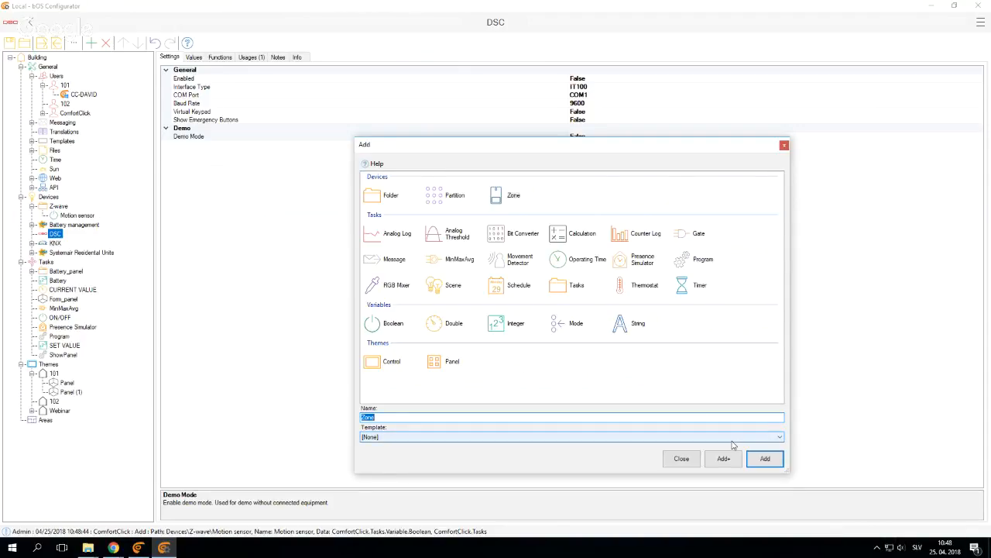
key("Return")
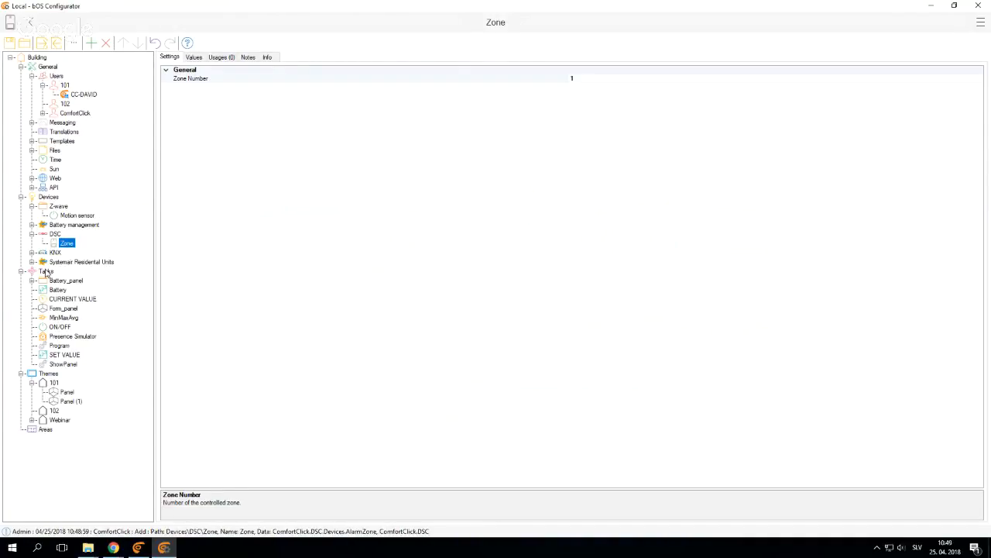
Add a Movement Detector task without a template under Tasks
right_click(46, 272)
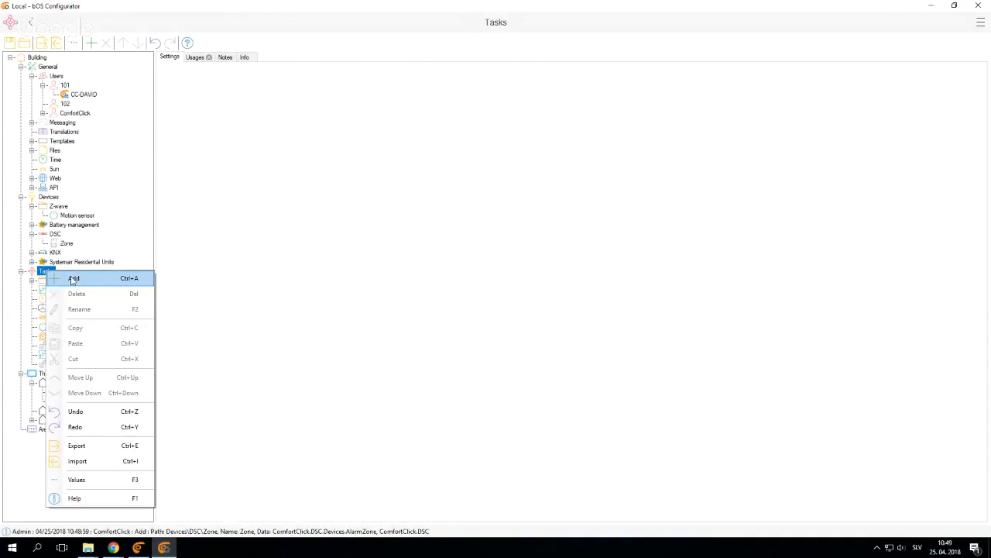
left_click(72, 279)
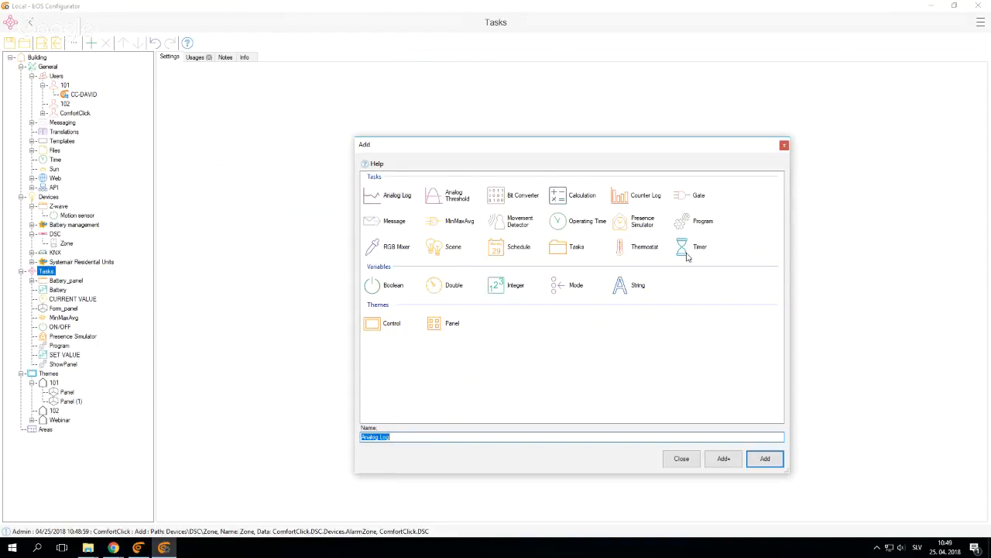
left_click(513, 223)
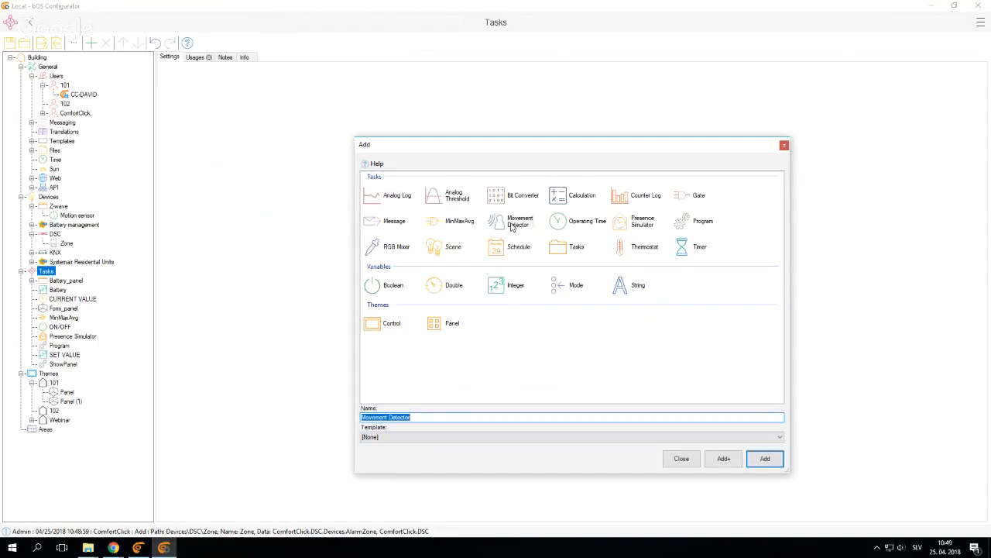
left_click(764, 459)
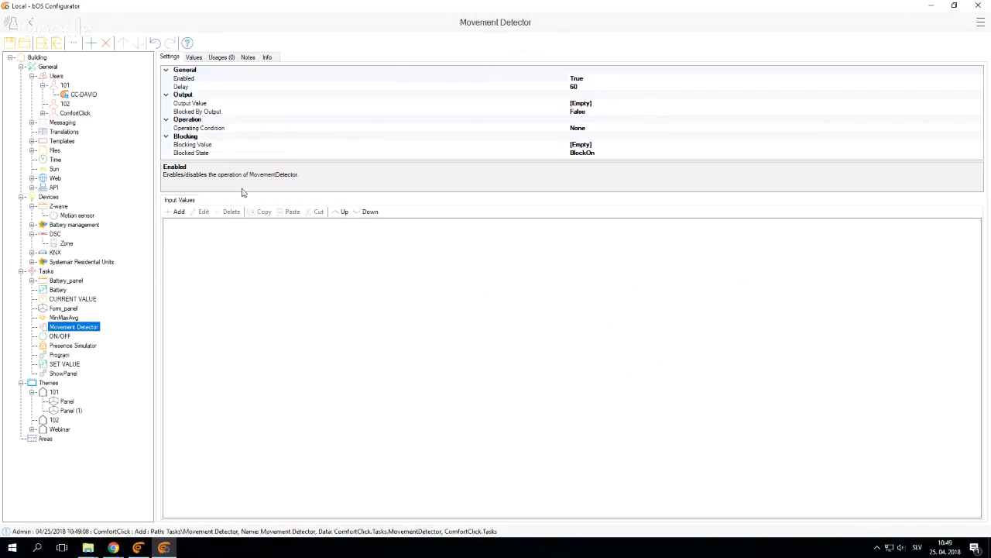
Add the Value property of the Z-wave Motion sensor as an input value of the Movement Detector
left_click(184, 215)
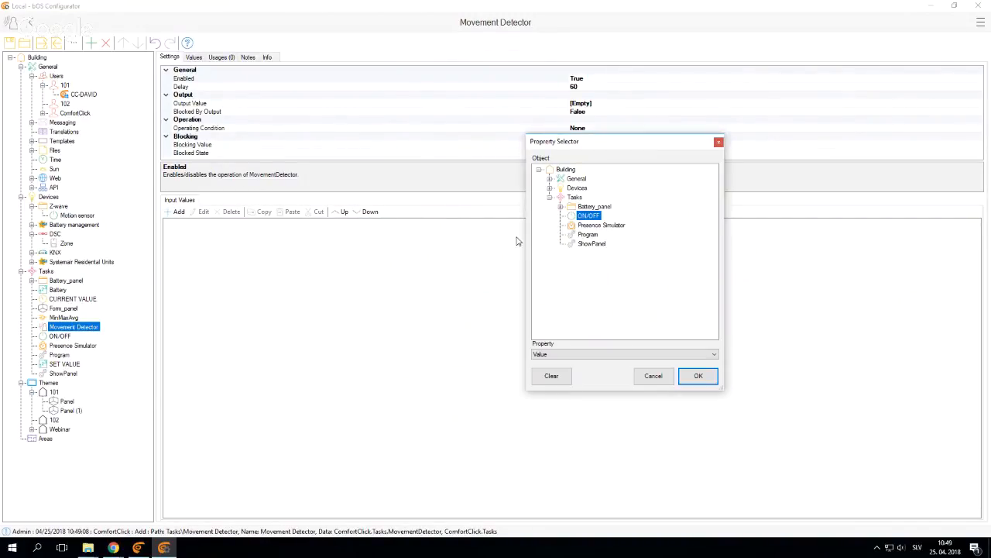
left_click(550, 187)
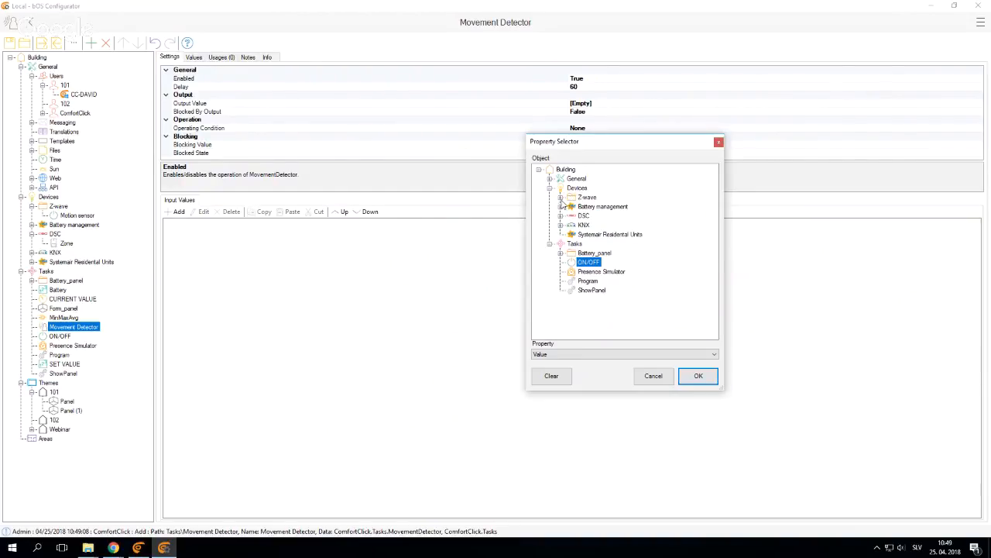
left_click(560, 197)
left_click(605, 206)
left_click(692, 377)
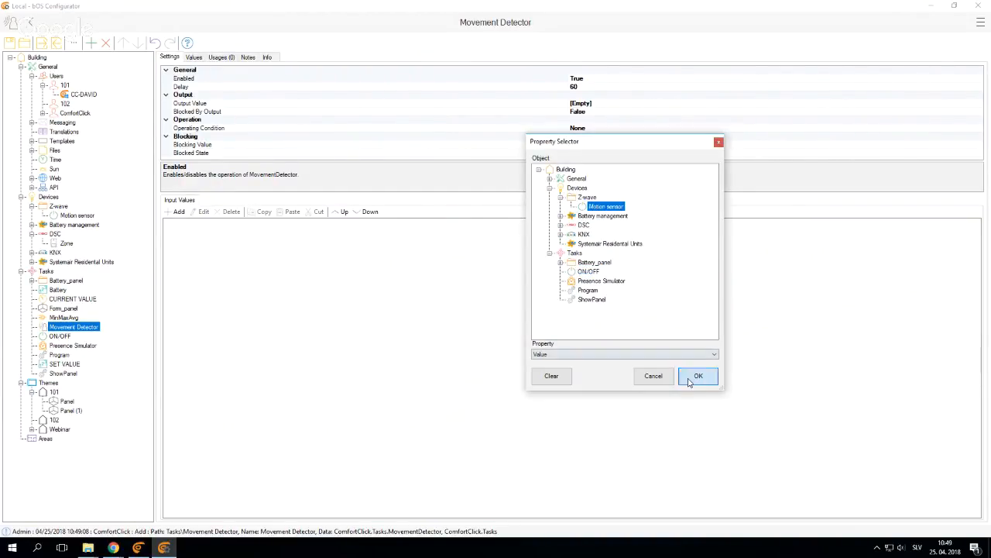
Set the Movement Detector's Output Value to the Value property of Ligh 1 under KNX
left_click(604, 106)
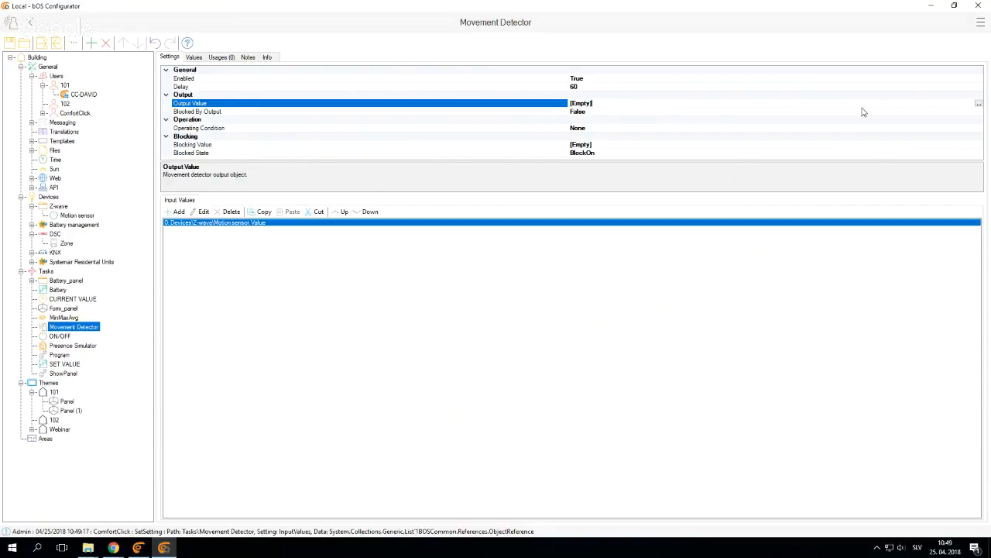
left_click(979, 105)
left_click(550, 188)
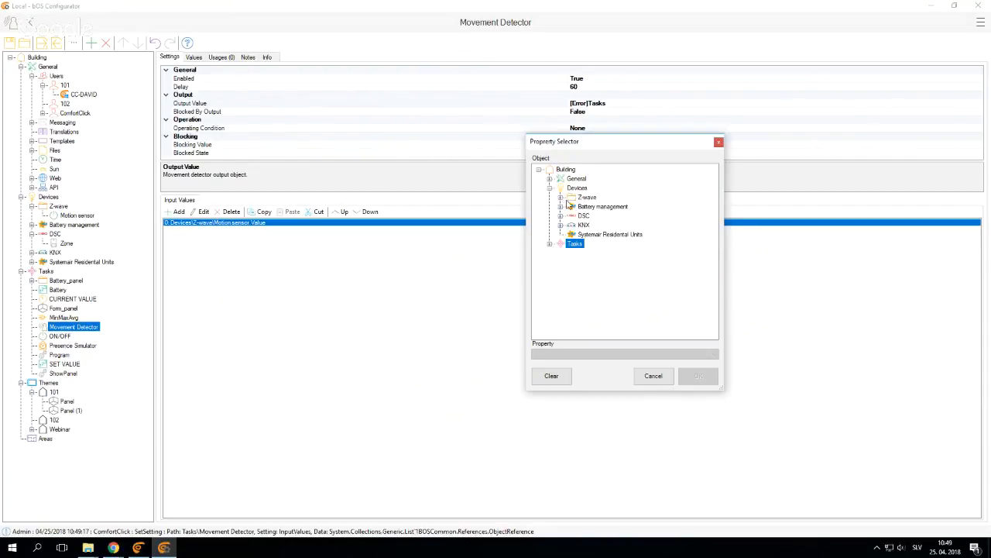
left_click(560, 225)
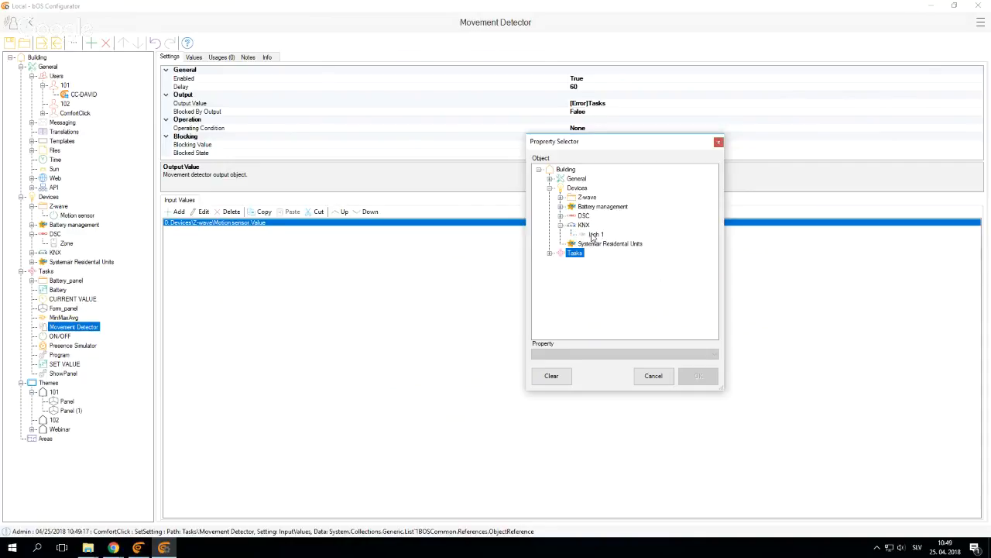
left_click(593, 234)
left_click(699, 376)
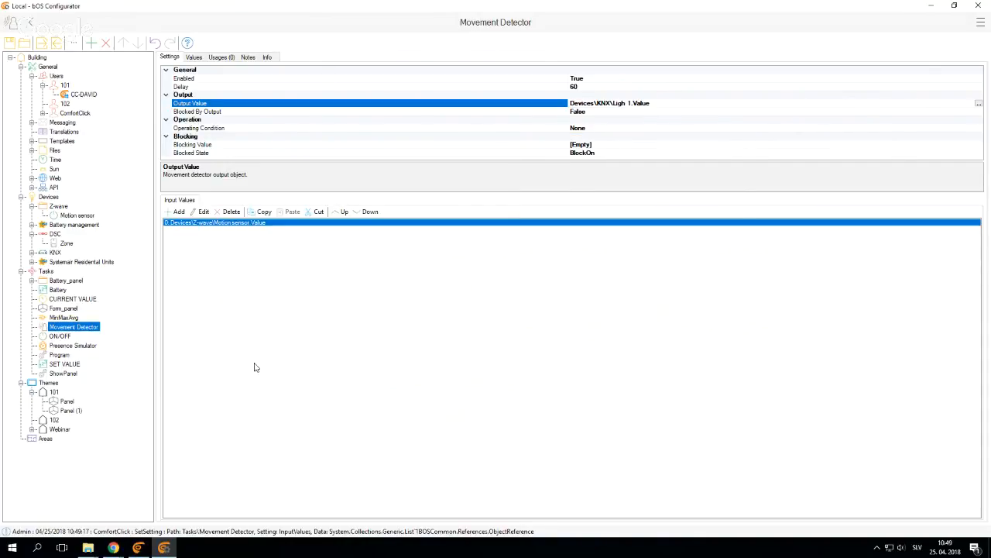
left_click(301, 361)
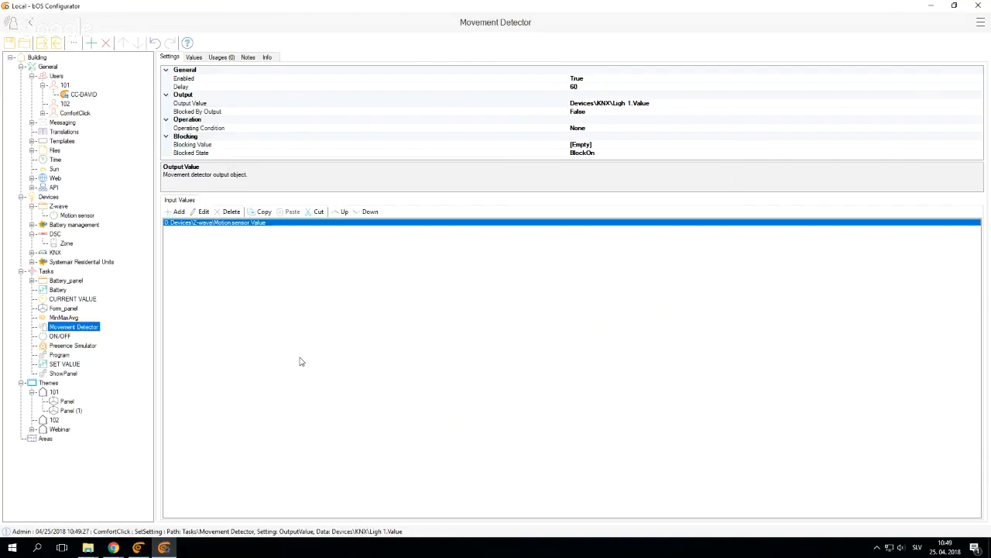
Add the Value property of the DSC Zone as a second input value of the Movement Detector
left_click(180, 212)
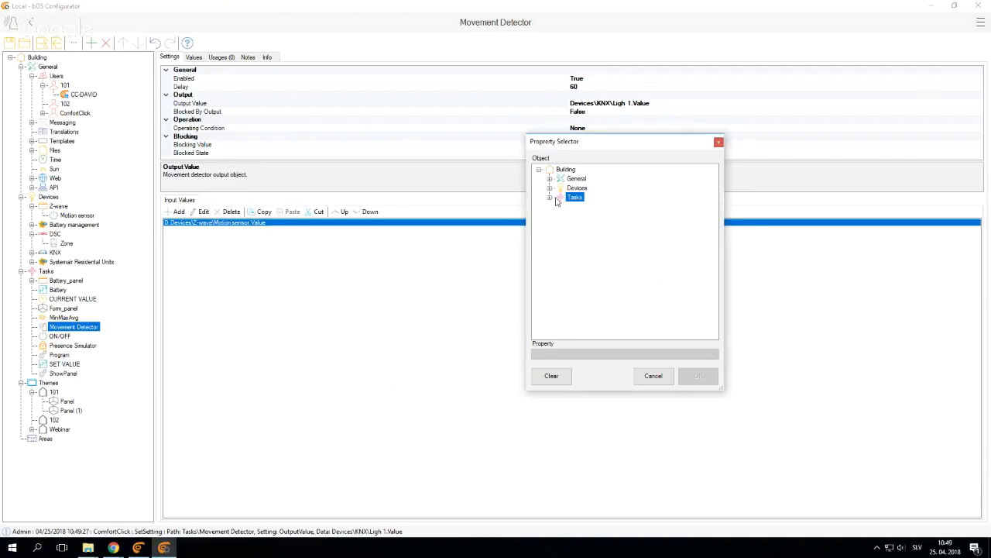
left_click(550, 188)
left_click(561, 215)
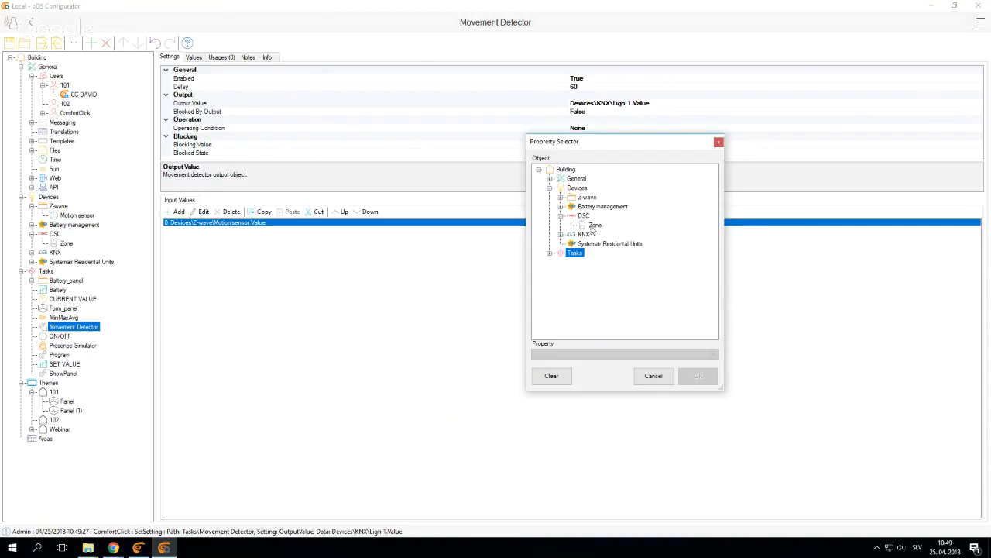
left_click(594, 226)
left_click(699, 376)
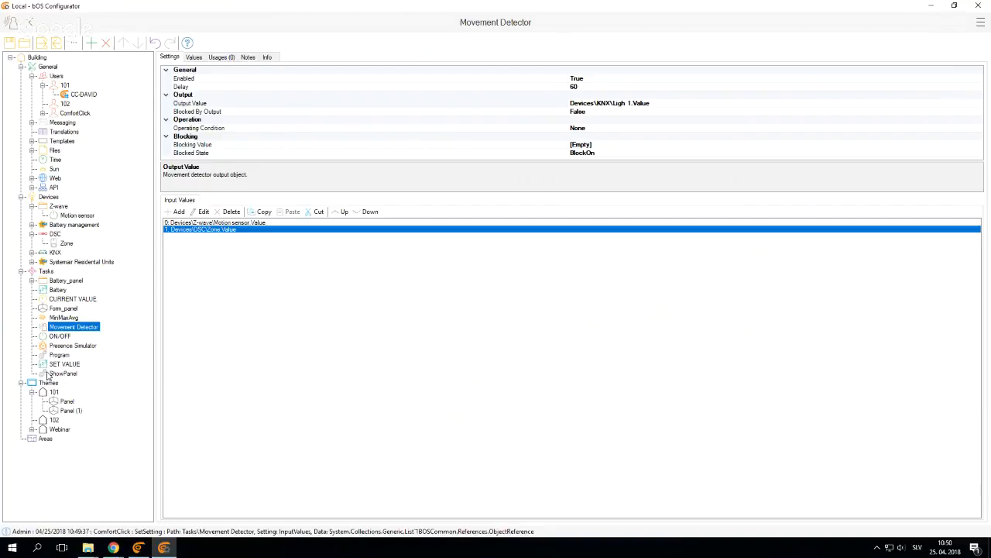
Open the Webinar theme and examine the Android settings of its Start Program control
left_click(31, 429)
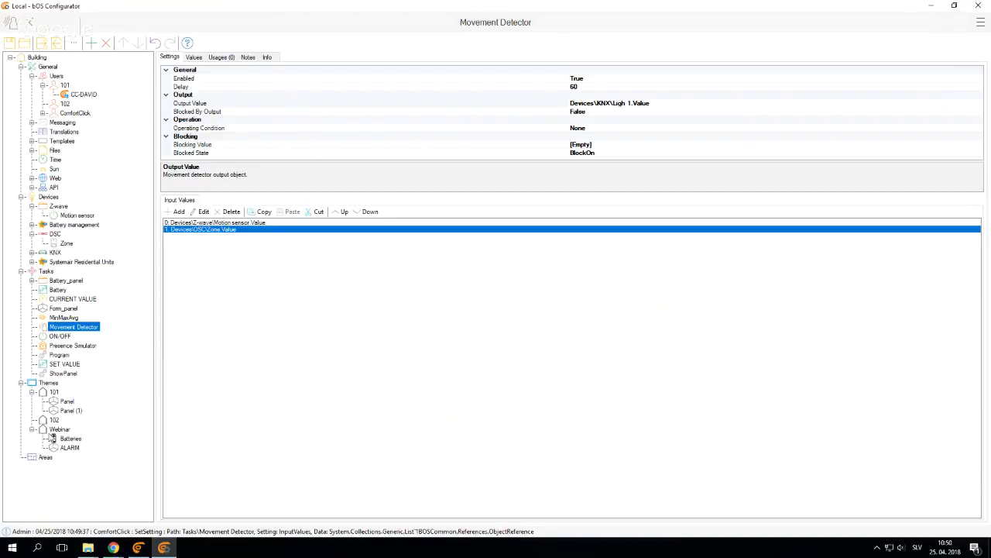
left_click(59, 429)
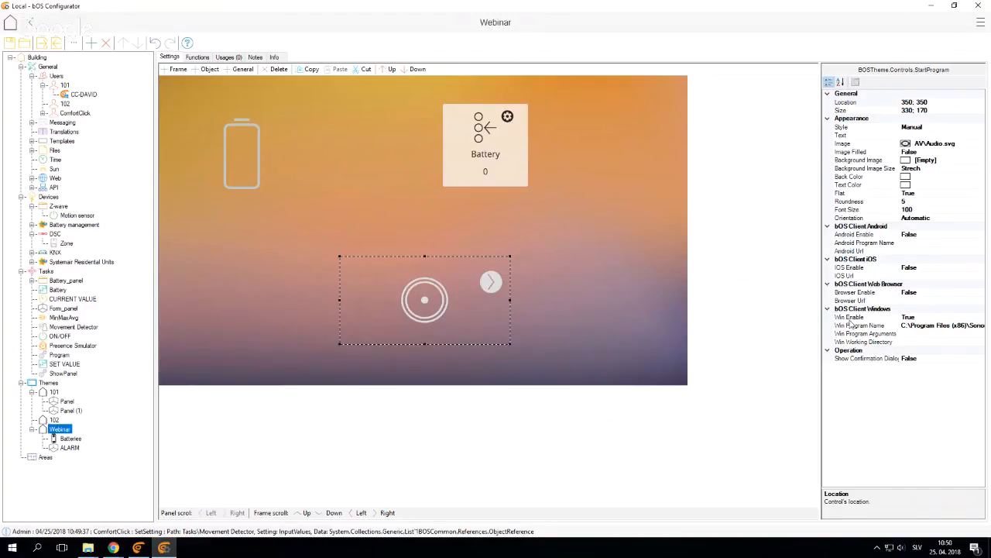
left_click(858, 228)
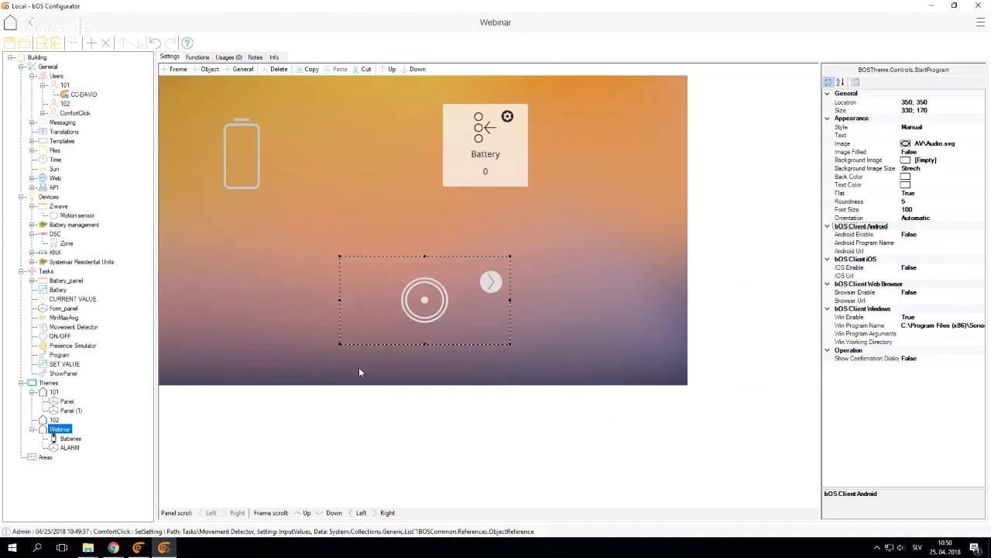
Switch to Chrome and open the Google Play store website in a new tab through a Google search
mouse_move(113, 548)
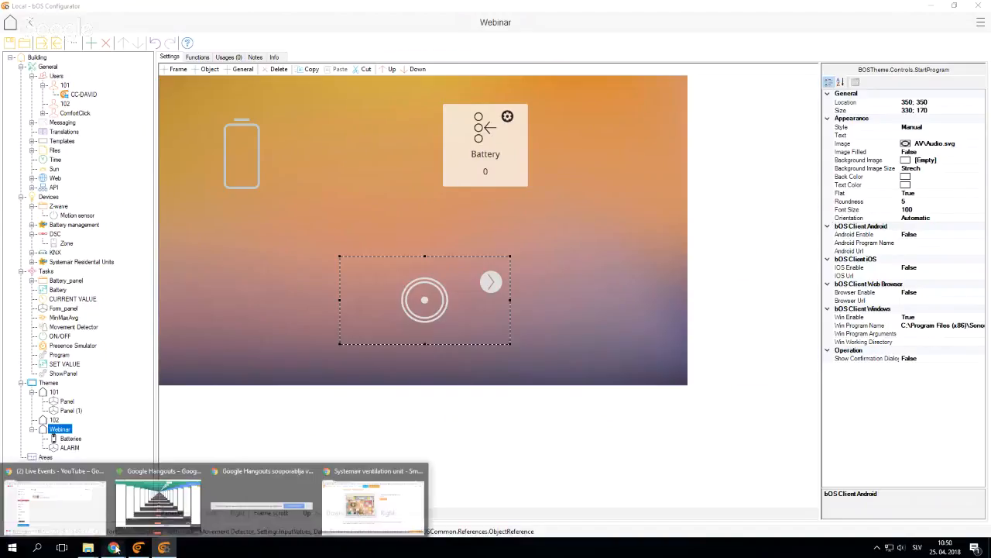
left_click(414, 514)
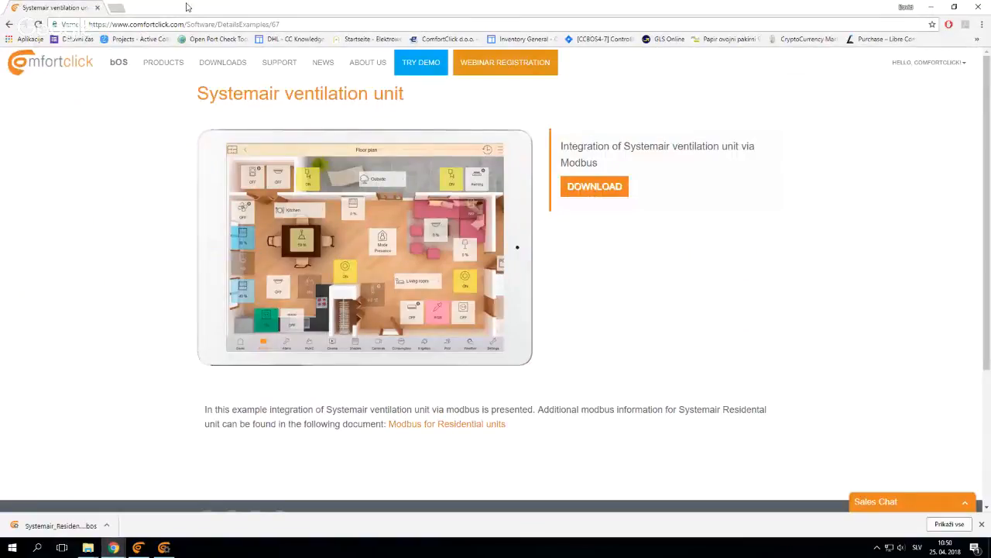
left_click(116, 7)
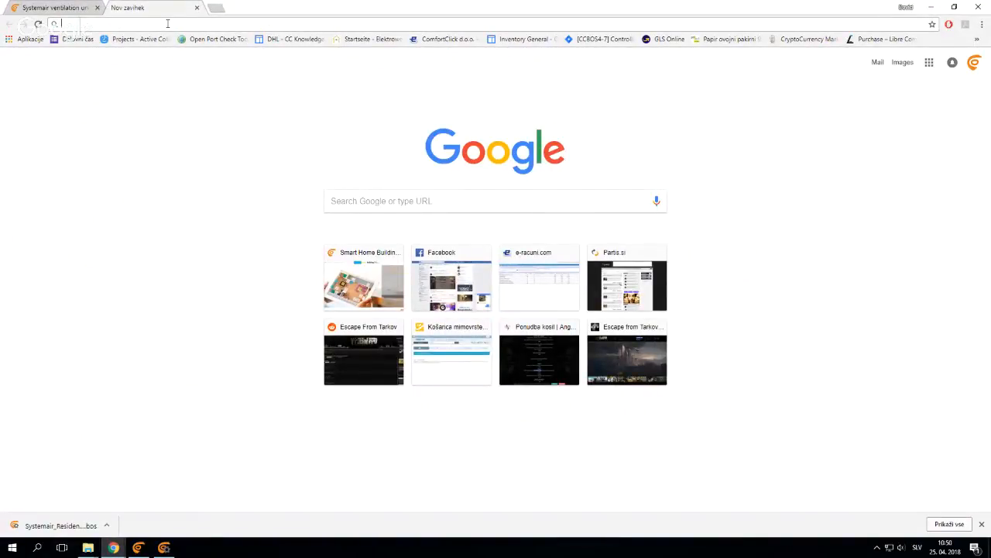
type("play stre")
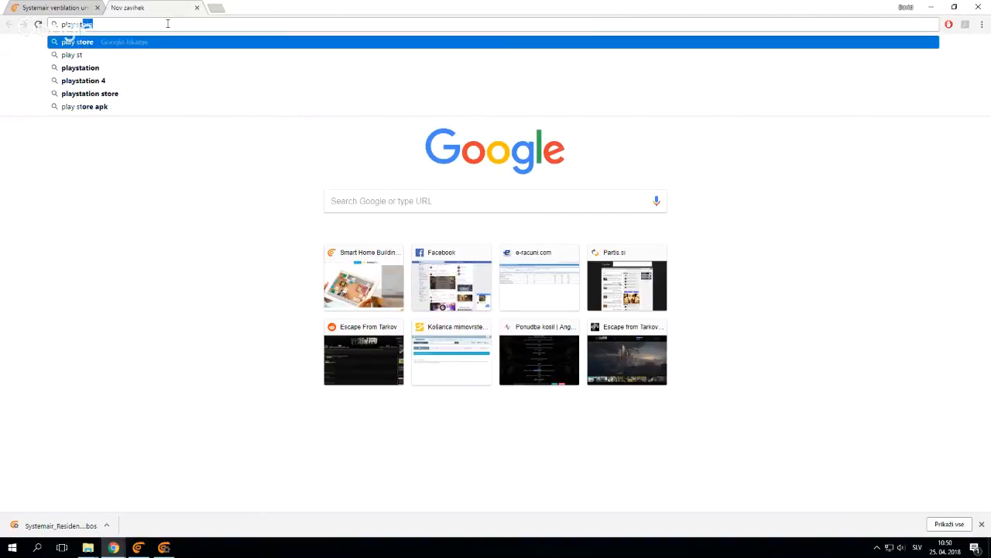
key("Return")
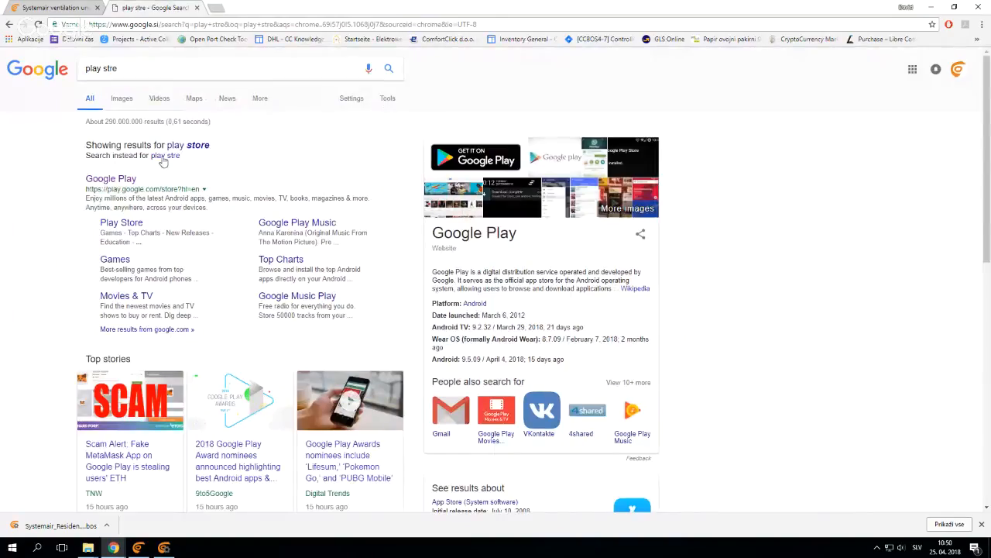
left_click(111, 178)
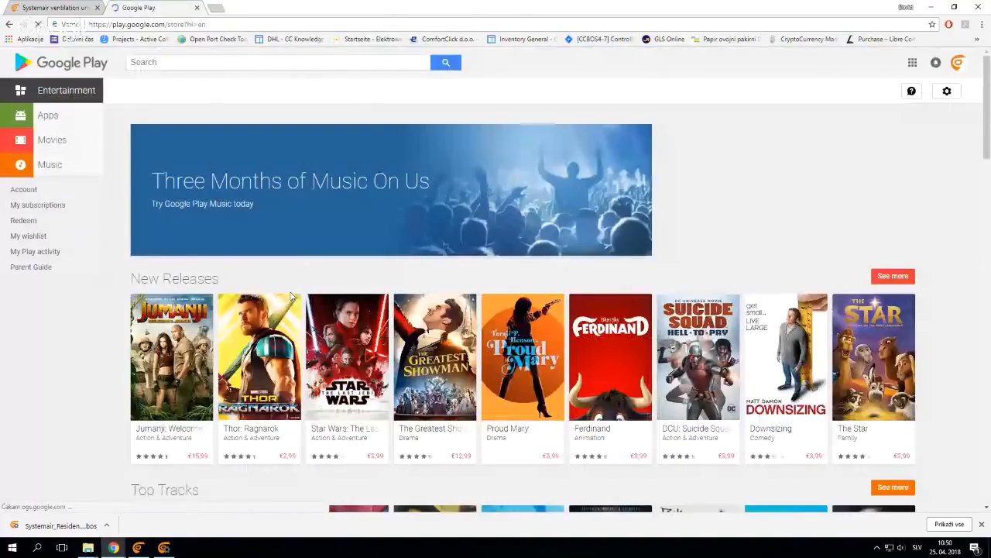
Search Google Play for "sonos" and open the Sonos Controller for Android page
scroll(293, 297, "down", 2)
scroll(293, 296, "up", 2)
left_click(181, 62)
type("sonos")
key("Return")
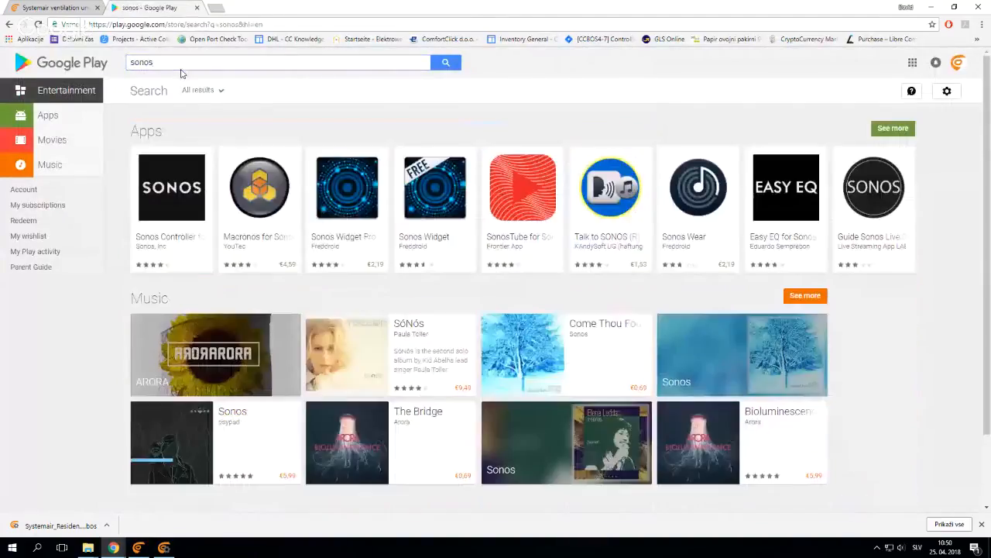
left_click(194, 175)
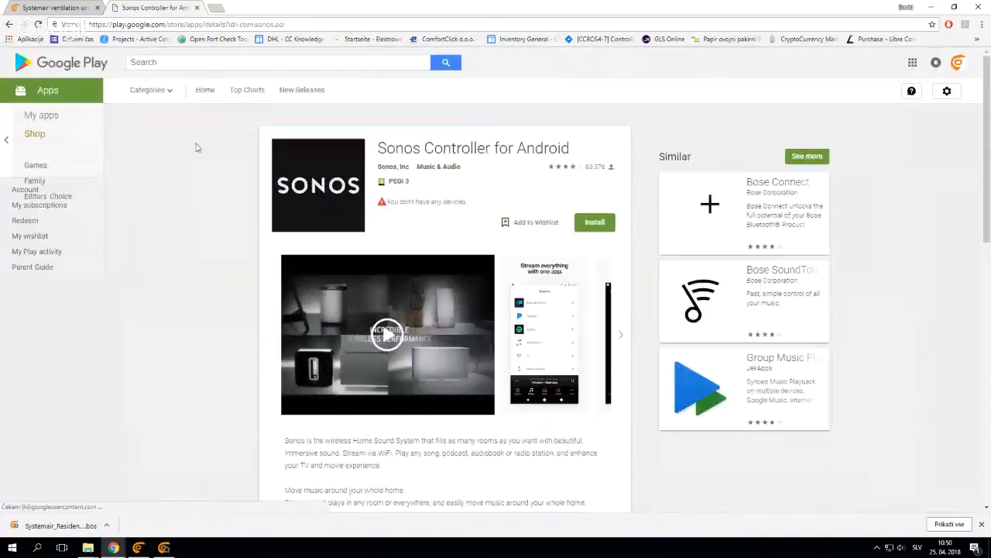
Copy the app ID com.sonos.acr from the page's web address
left_click(248, 24)
left_click(248, 24)
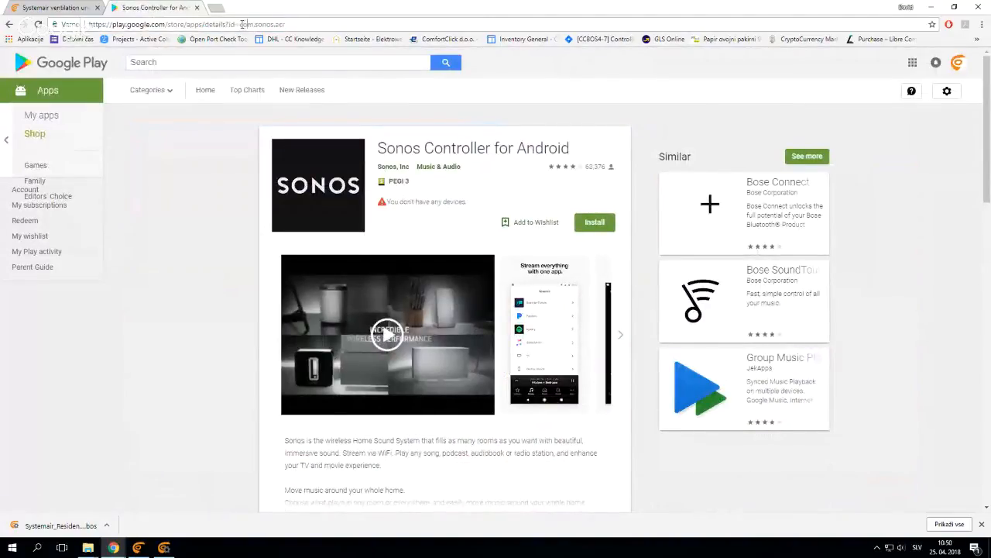
double_click(249, 24)
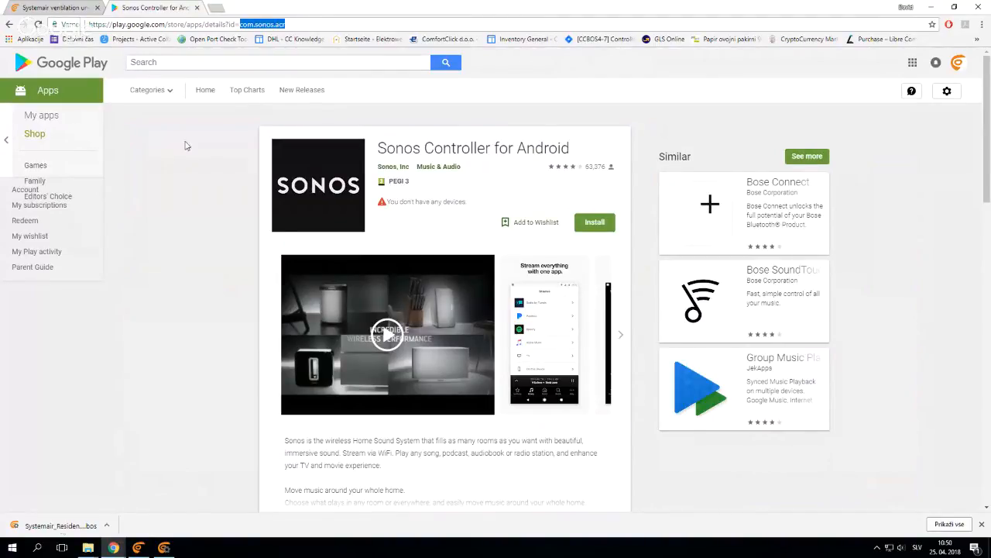
Back in bOS Configurator, set the Start Program control's Android Enable to Program and its Android Program Name to com.sonos.acr
left_click(163, 548)
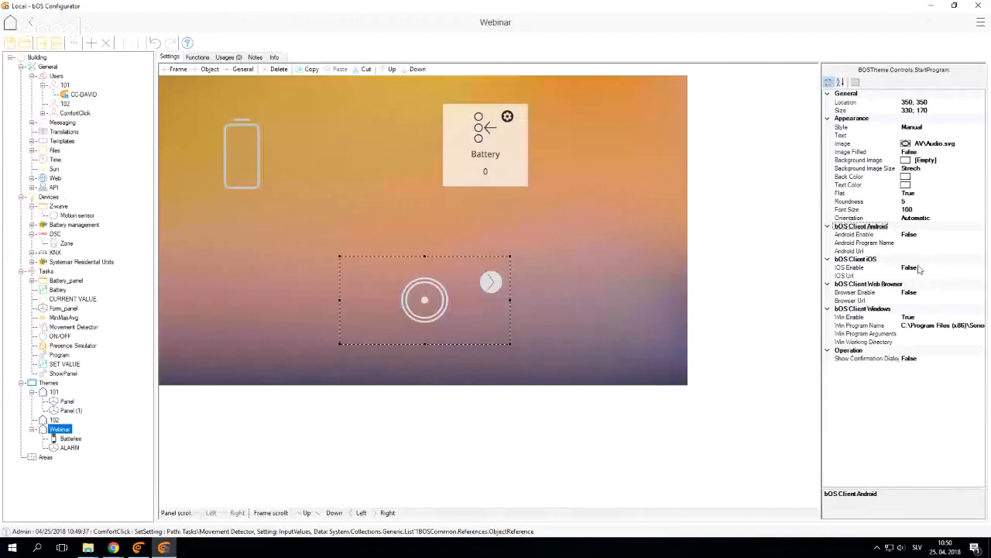
left_click(863, 235)
double_click(864, 235)
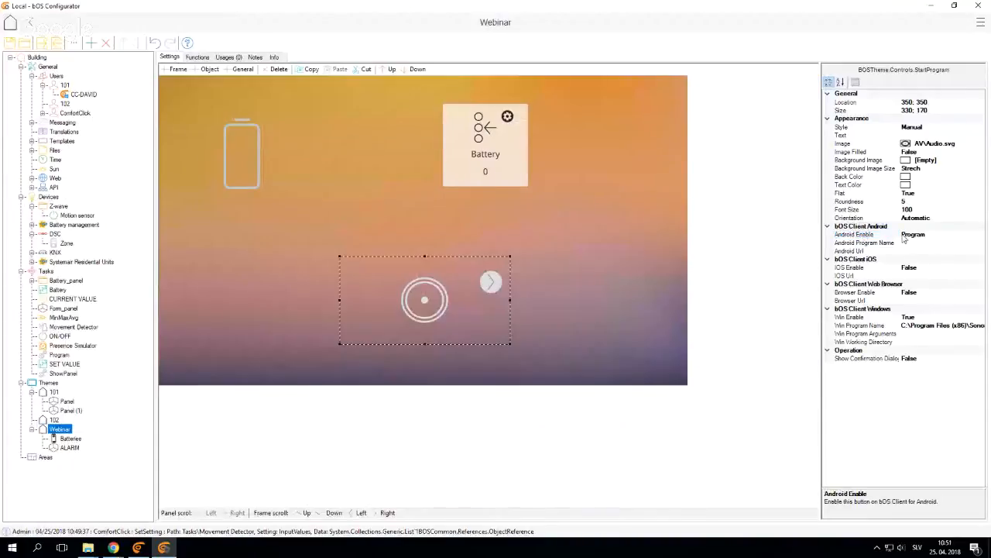
left_click(908, 243)
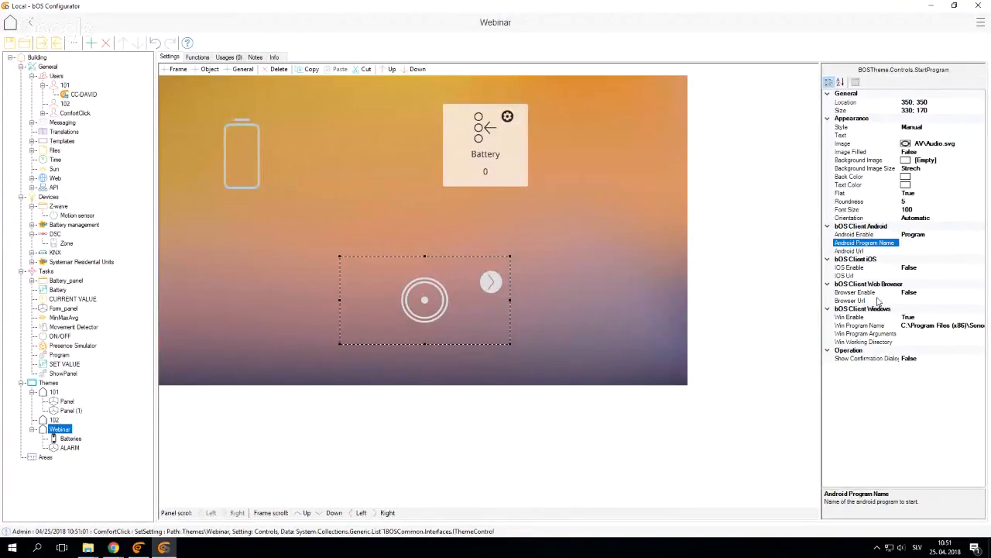
key("ctrl+v")
left_click(585, 333)
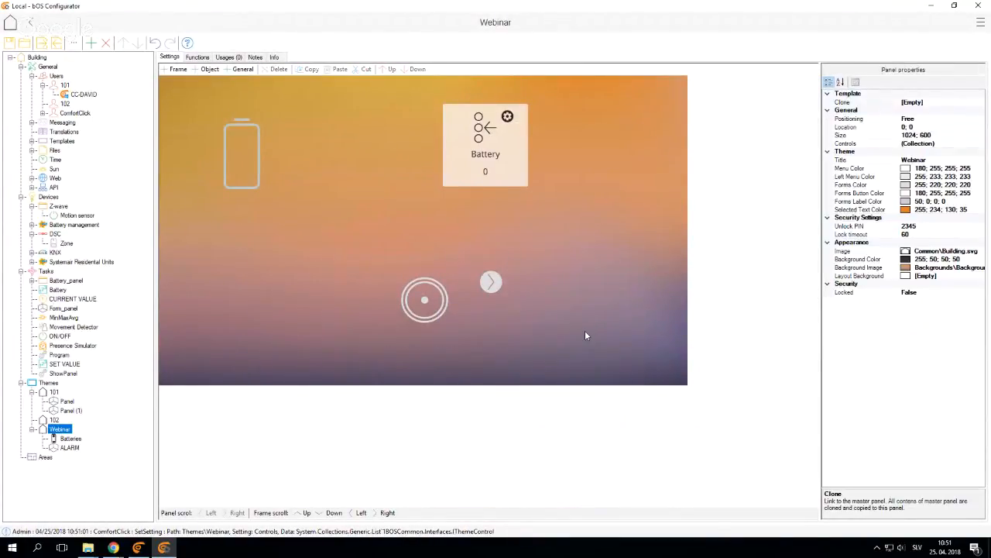
left_click(443, 303)
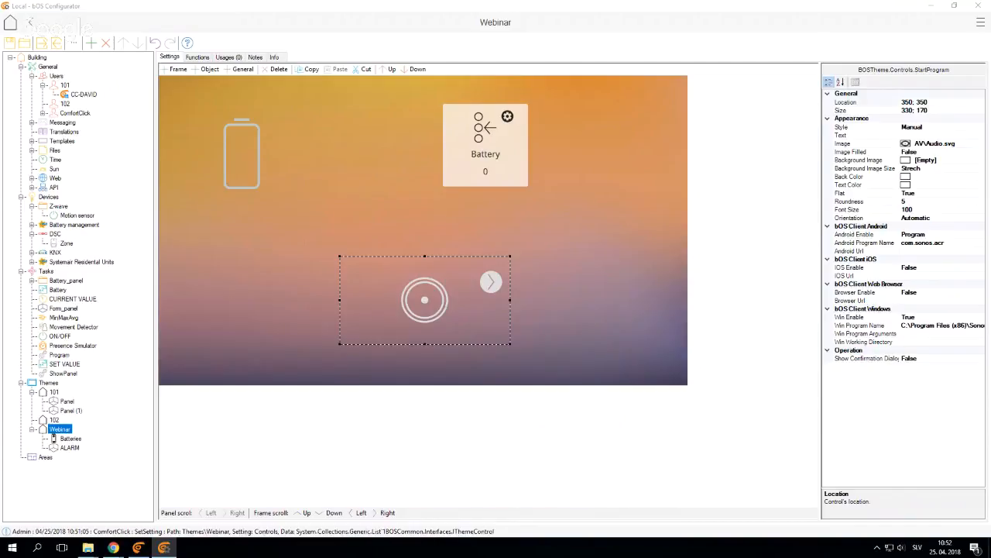
Add a 1Bit device named Opened under KNX without a template
left_click(31, 234)
left_click(31, 243)
right_click(54, 243)
left_click(86, 250)
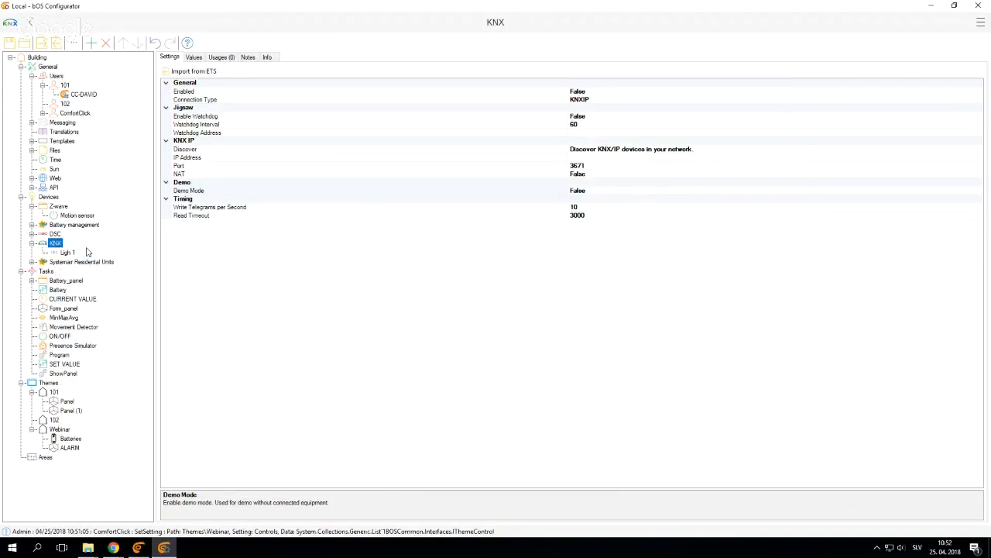
left_click(389, 199)
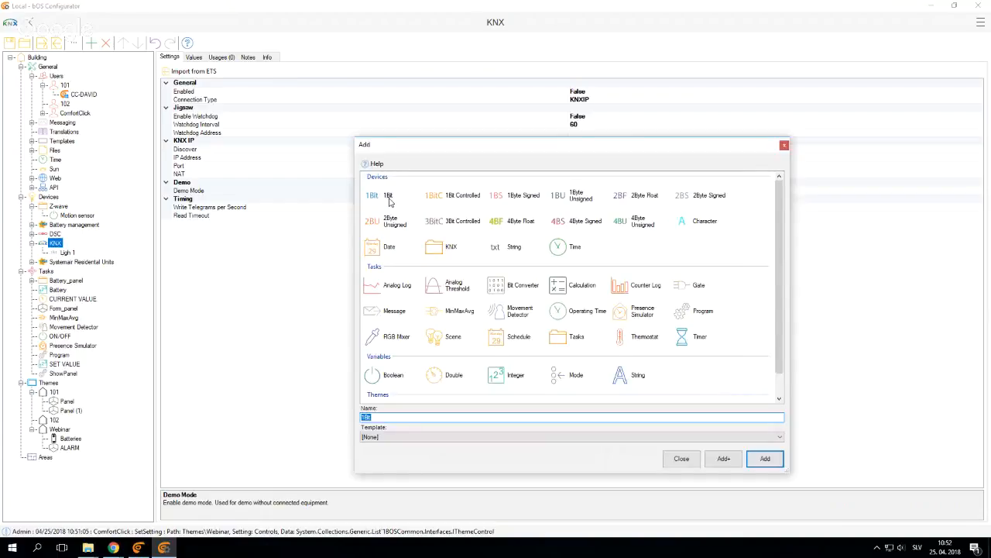
type("Opened")
key("Return")
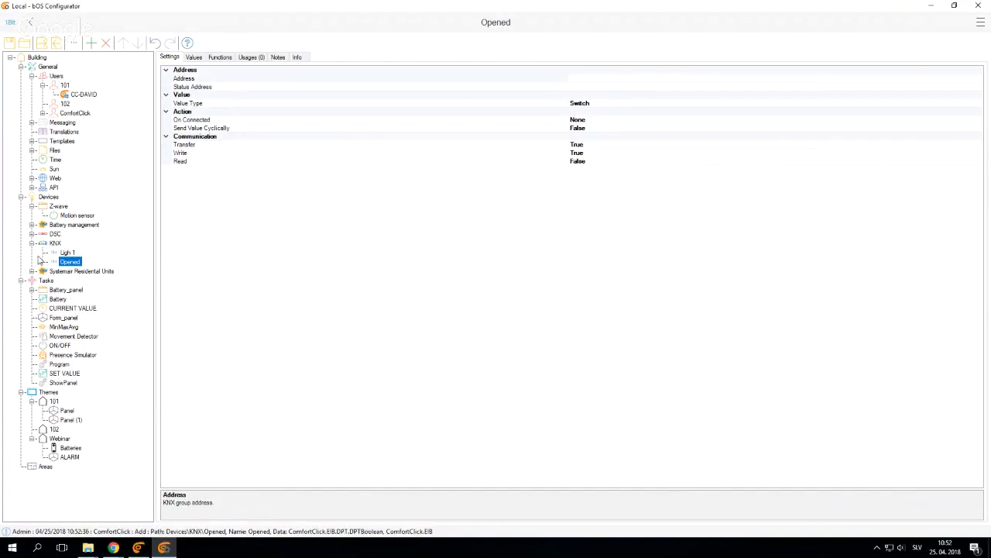
Add a second 1Bit device under KNX and name it Closed
right_click(45, 245)
left_click(82, 255)
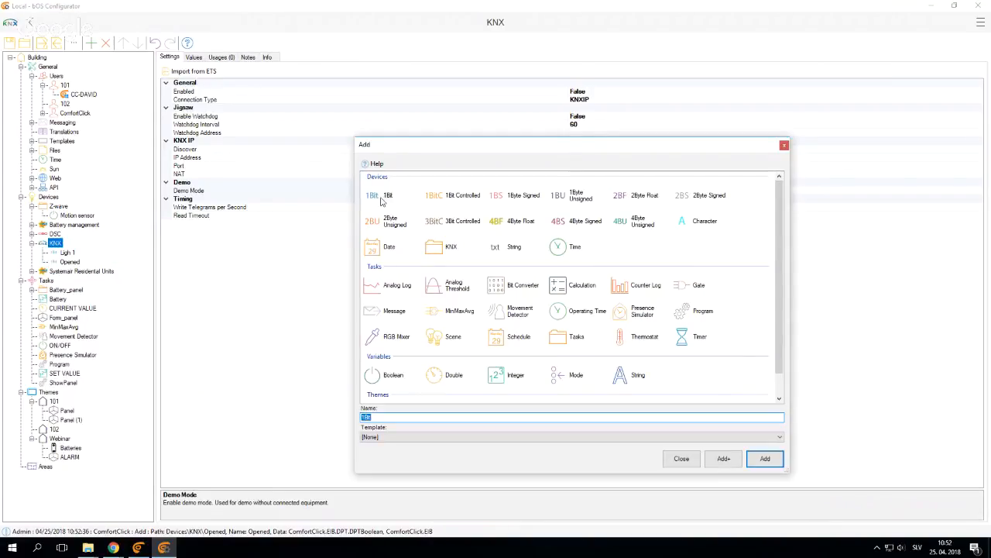
type("Clos")
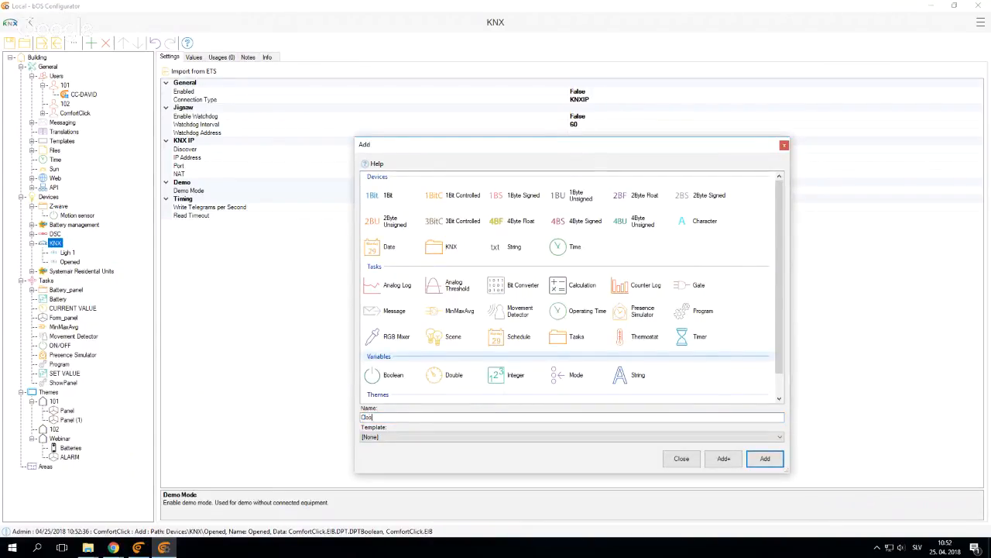
type("ed")
key("Return")
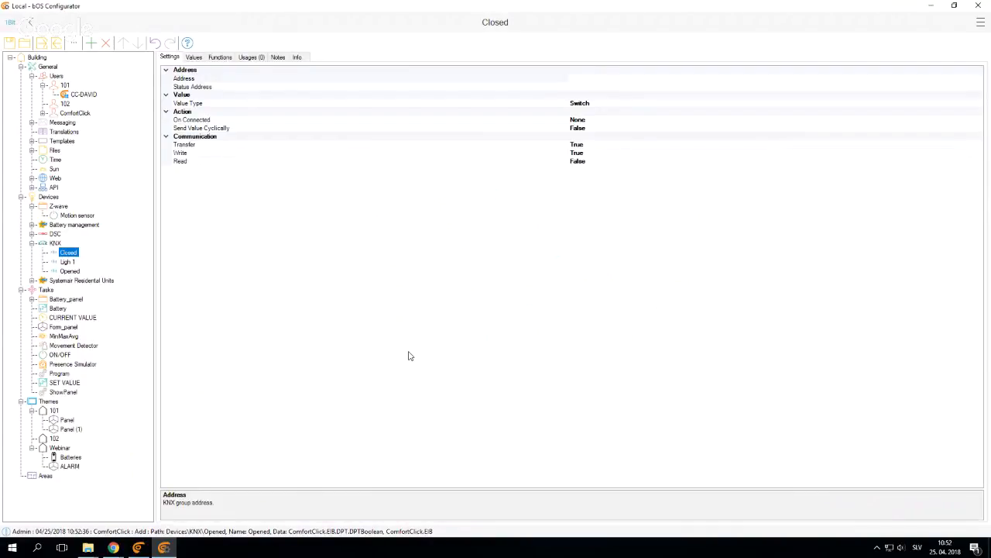
left_click(48, 291)
right_click(52, 297)
left_click(76, 303)
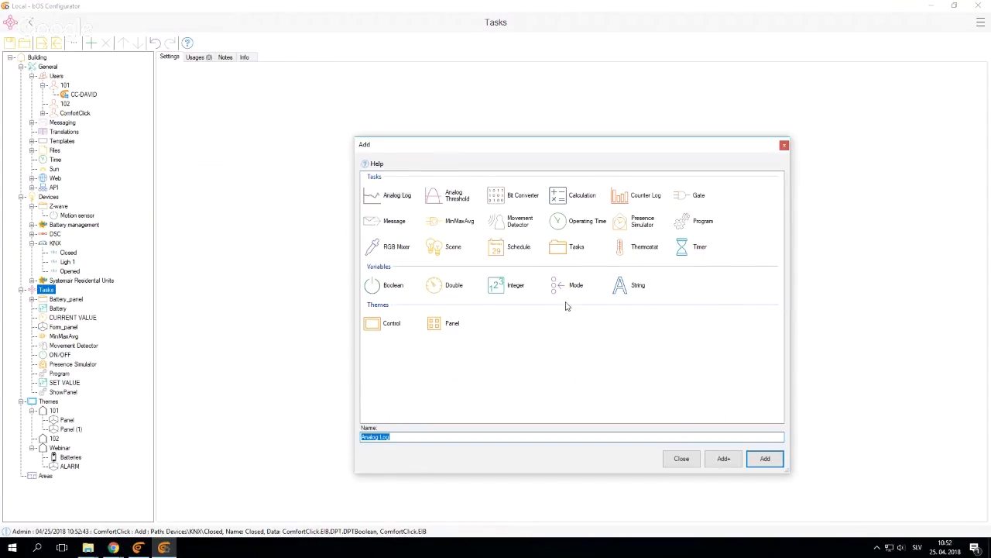
left_click(697, 463)
Add a Tasks folder named Window status under Tasks
right_click(49, 291)
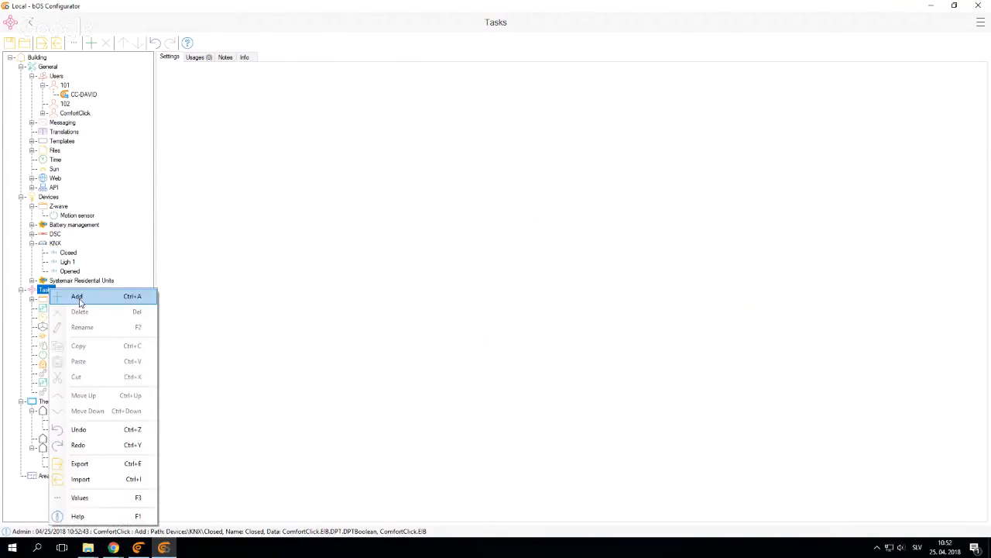
left_click(77, 296)
type("Win")
type("dows ")
type("status")
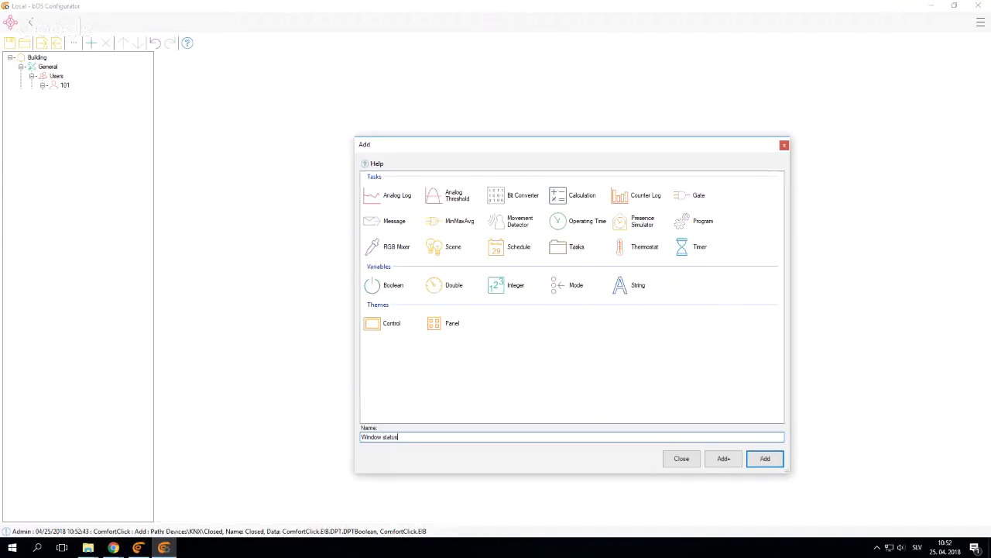
key("Return")
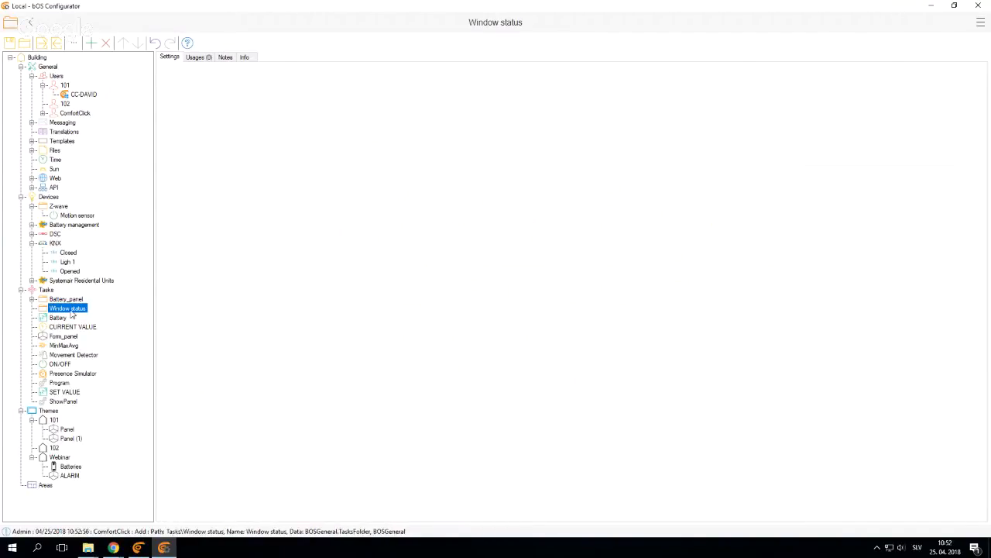
Add a Boolean variable named Status to the Window status folder
right_click(65, 308)
left_click(124, 308)
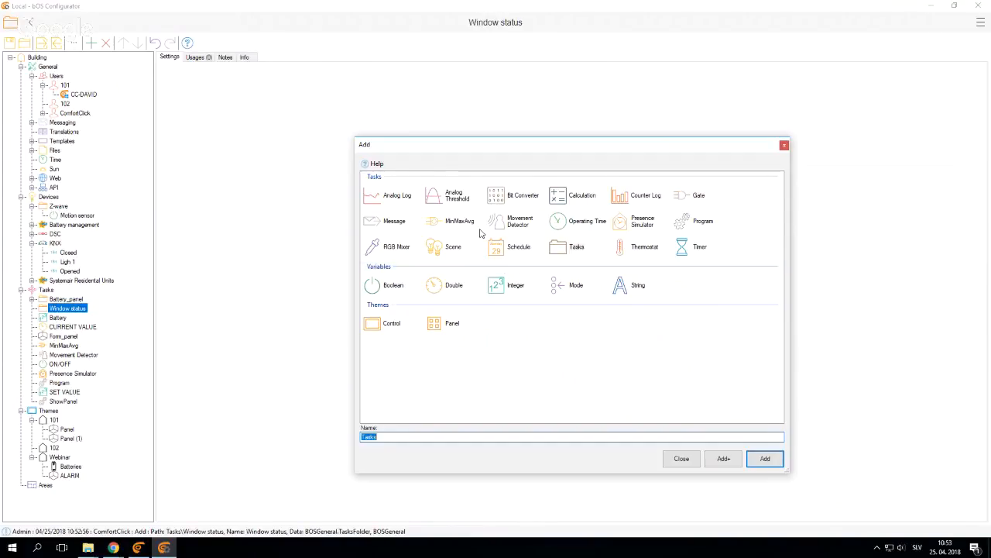
left_click(383, 288)
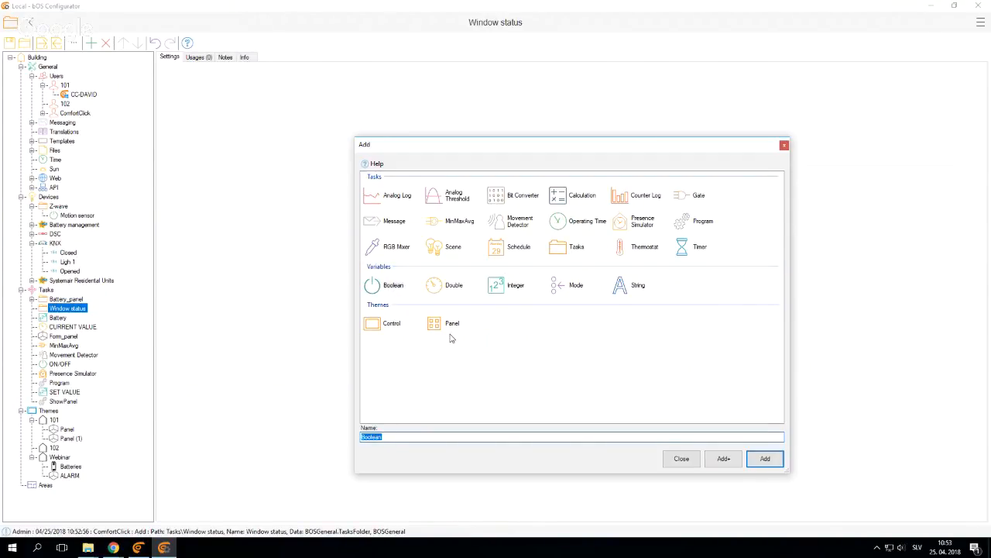
type("Status")
key("Return")
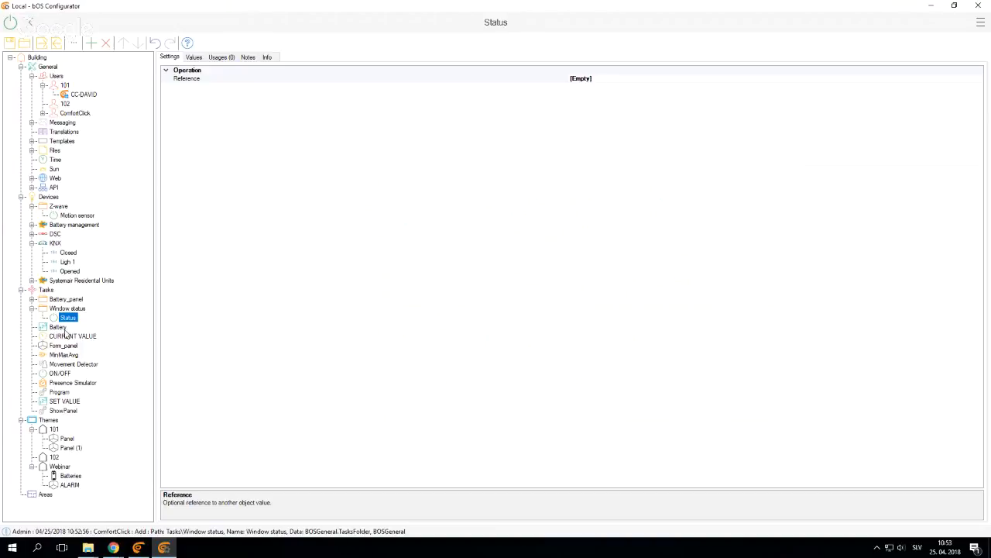
Add a Program task with its default name to the Window status folder
right_click(54, 311)
left_click(76, 312)
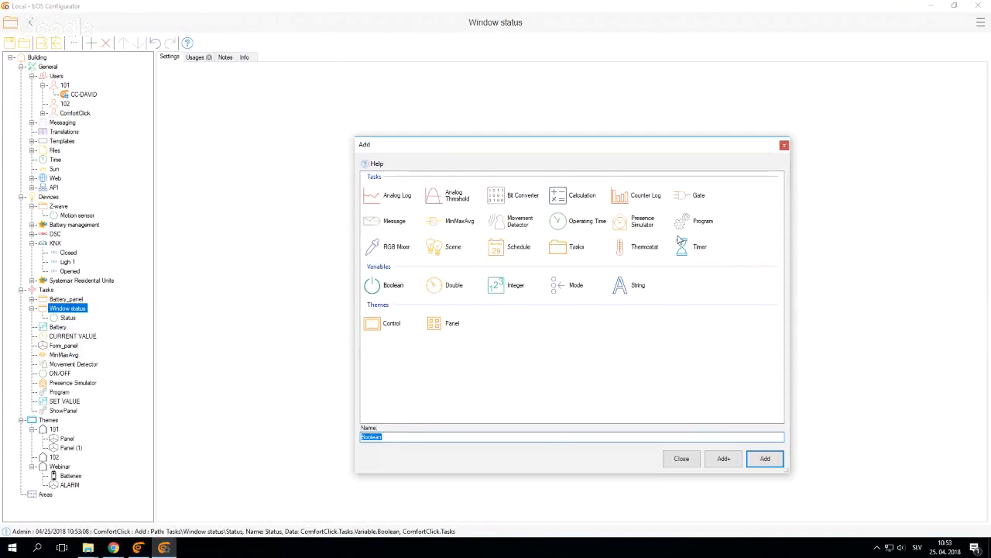
double_click(683, 223)
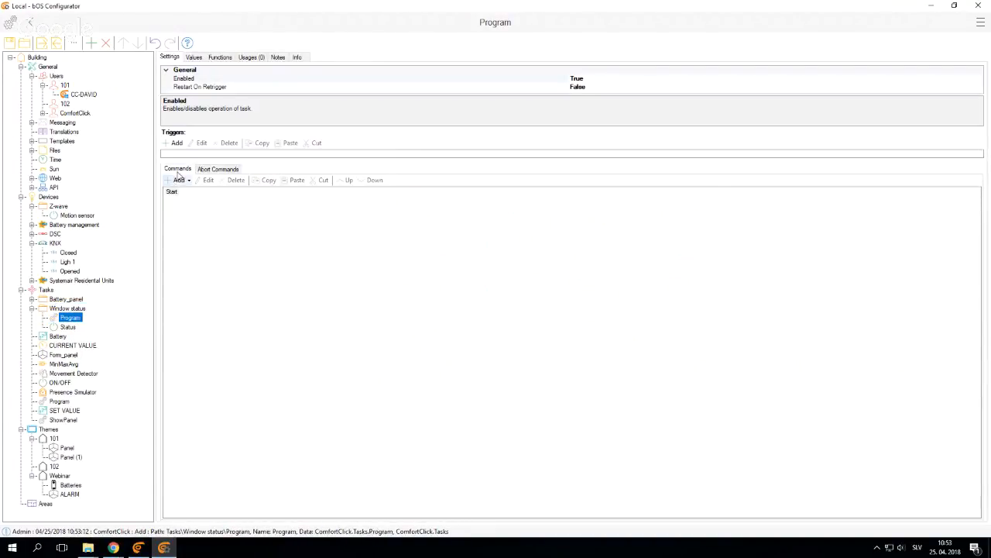
Add a trigger to the program for the KNX Closed device's Value with the condition ValueChanged (OnChange)
left_click(176, 143)
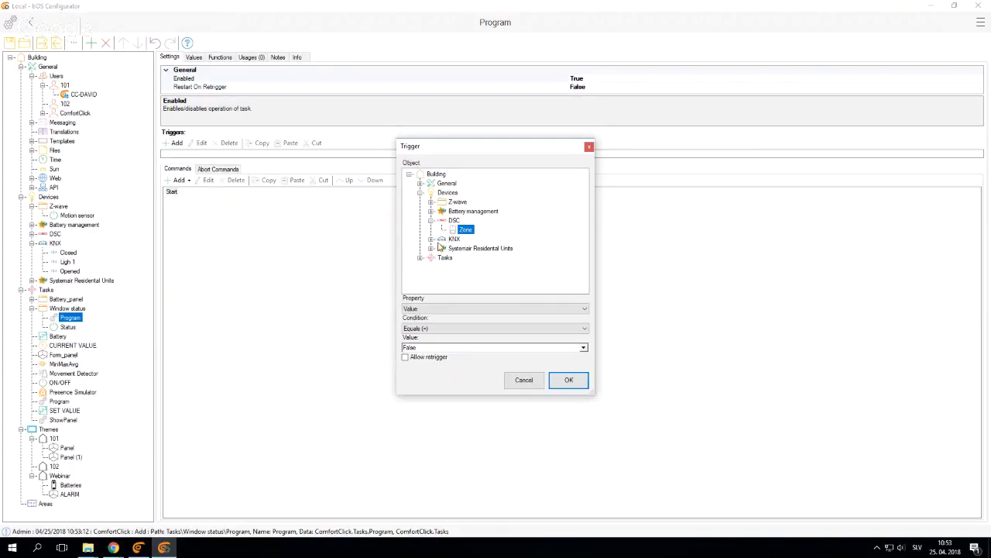
left_click(432, 239)
left_click(467, 249)
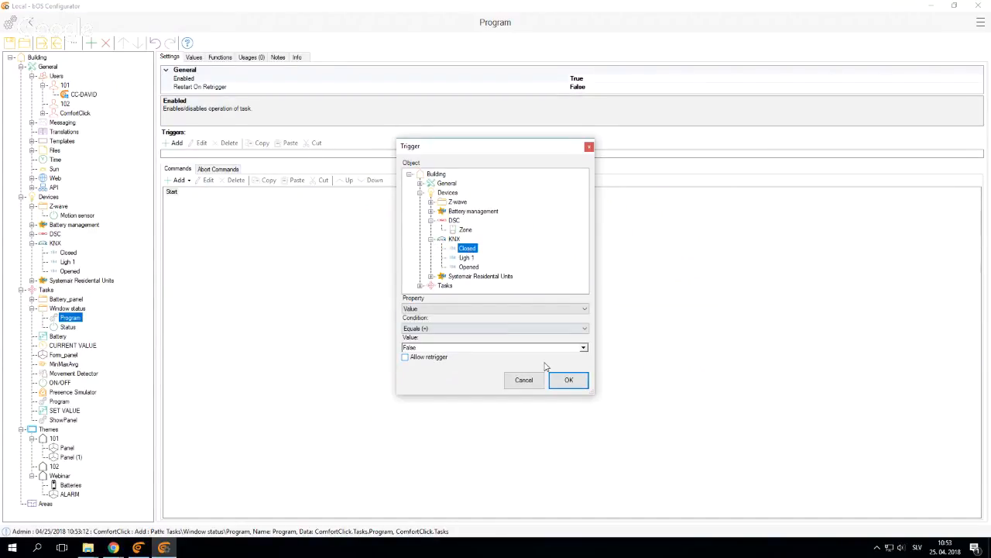
left_click(532, 334)
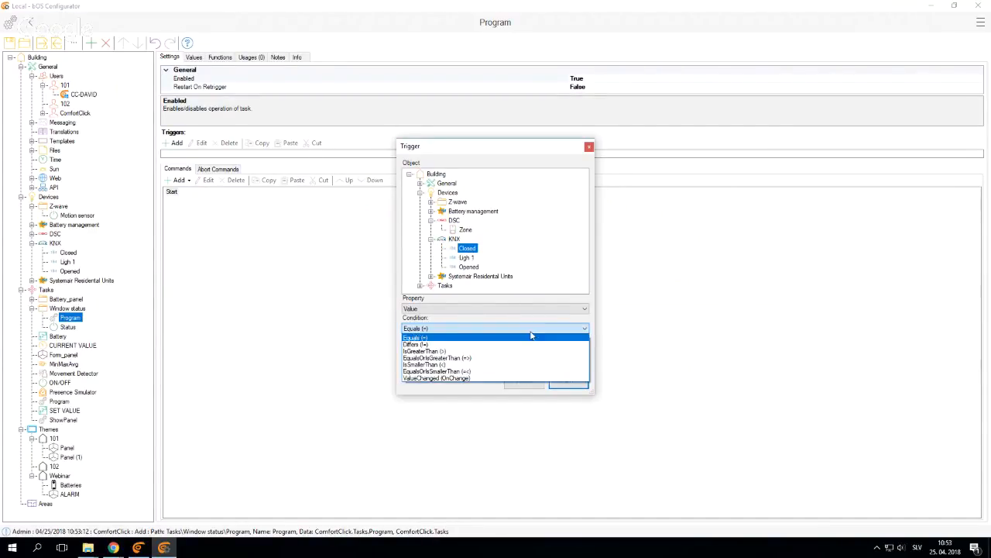
left_click(495, 377)
left_click(568, 384)
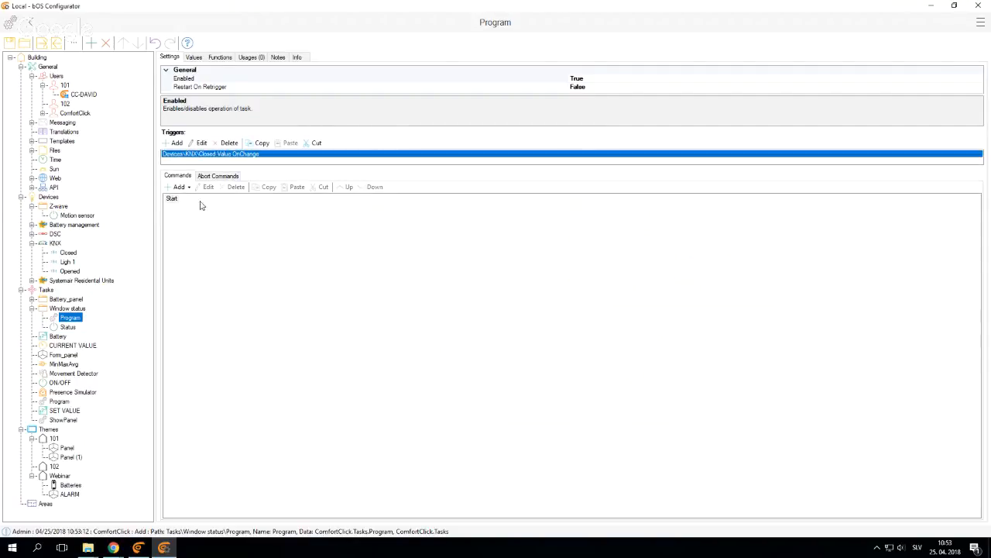
Add a second trigger for the KNX Opened device's Value with the condition ValueChanged (OnChange)
left_click(175, 143)
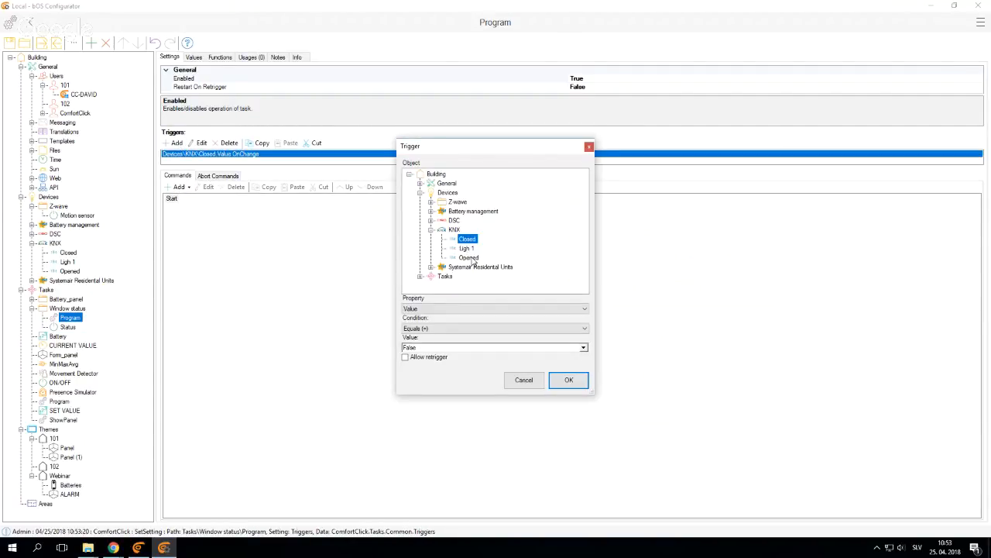
left_click(469, 258)
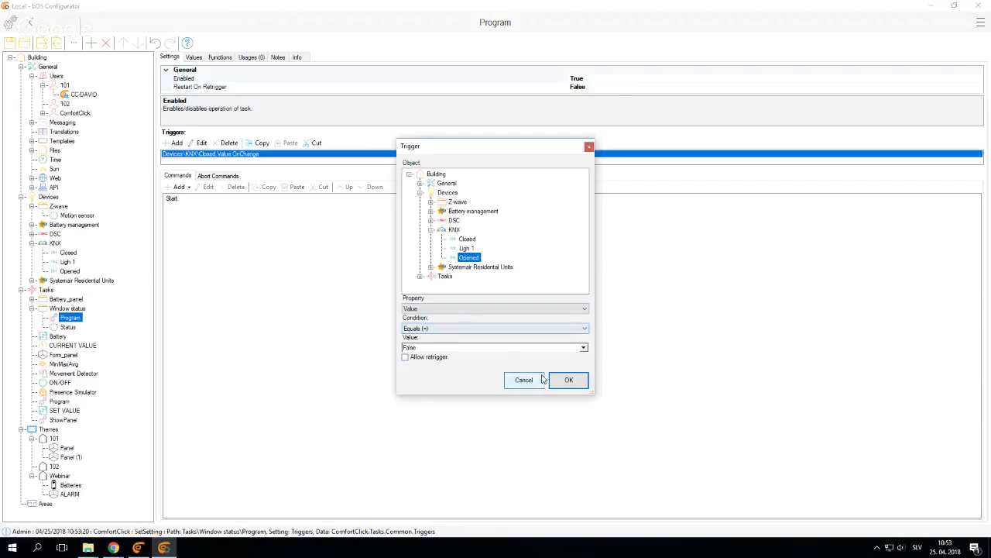
left_click(580, 347)
left_click(470, 331)
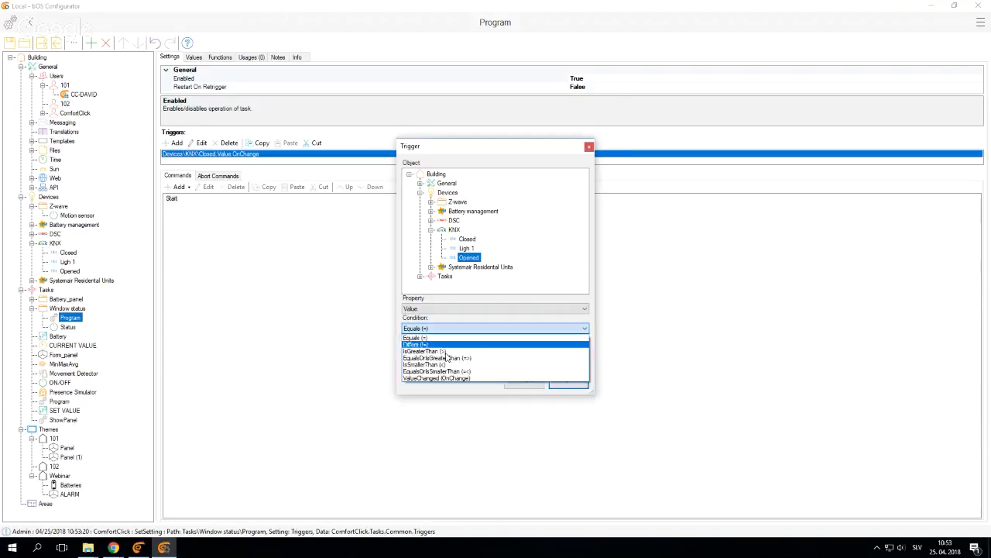
left_click(452, 372)
left_click(460, 330)
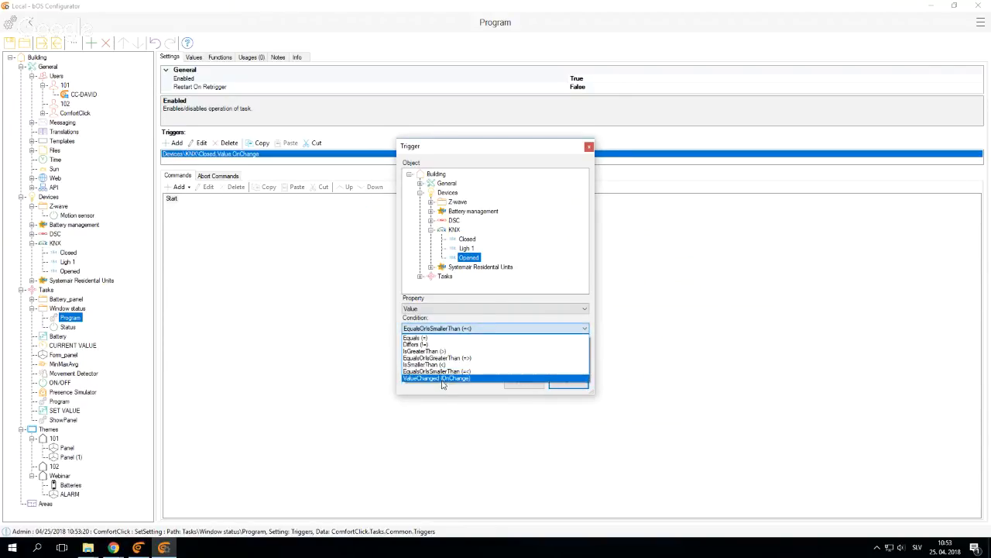
left_click(443, 378)
key("Return")
Add an If command under Start that checks whether the KNX Closed device's Value equals True
left_click(171, 204)
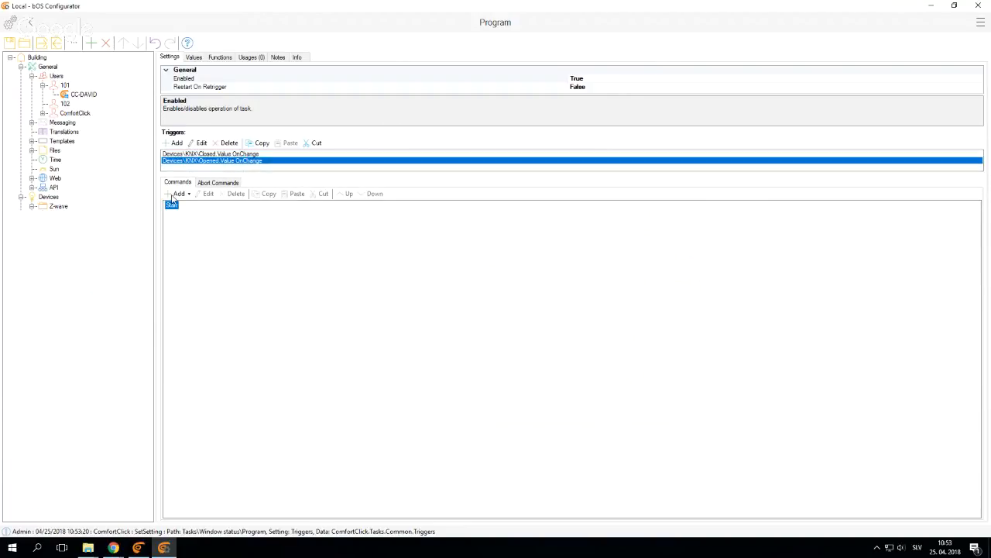
left_click(179, 193)
left_click(203, 231)
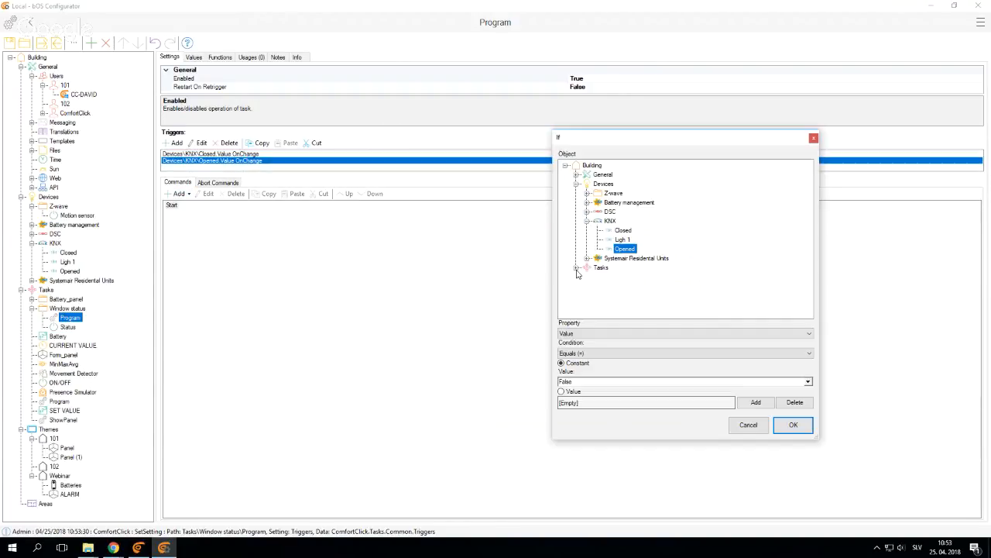
left_click(624, 231)
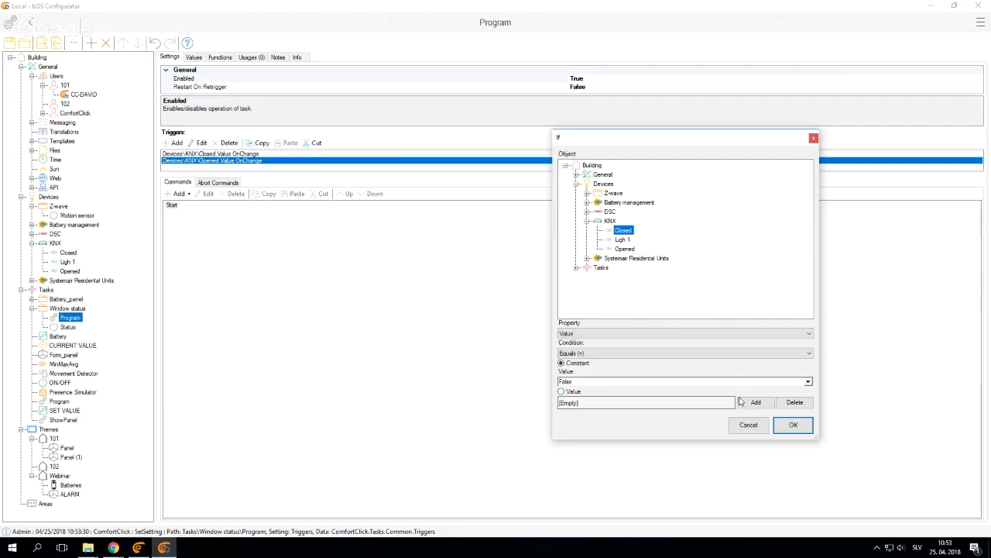
left_click(808, 381)
left_click(649, 398)
left_click(793, 424)
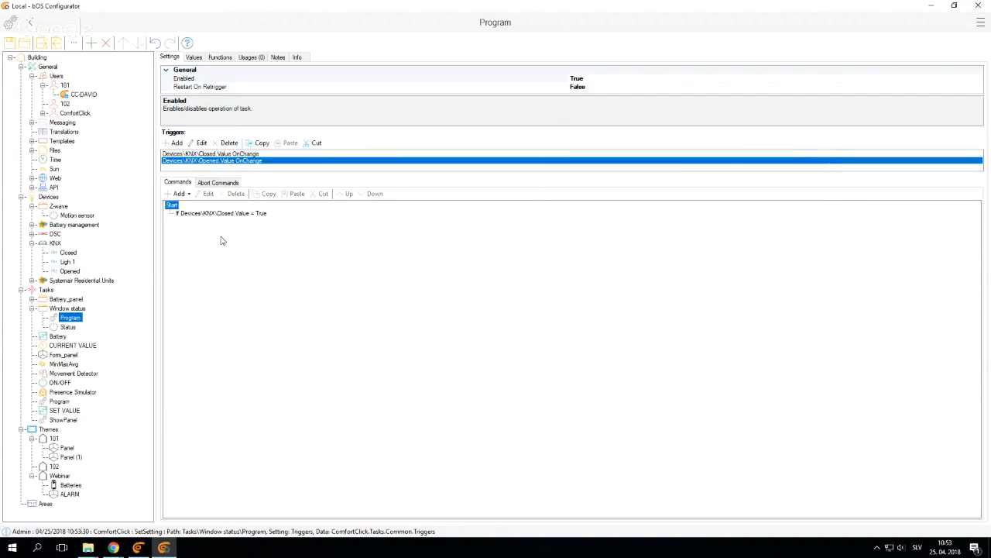
Add a Set Value command inside the Closed condition that sets the Window status folder's Status variable to False
left_click(201, 213)
left_click(178, 194)
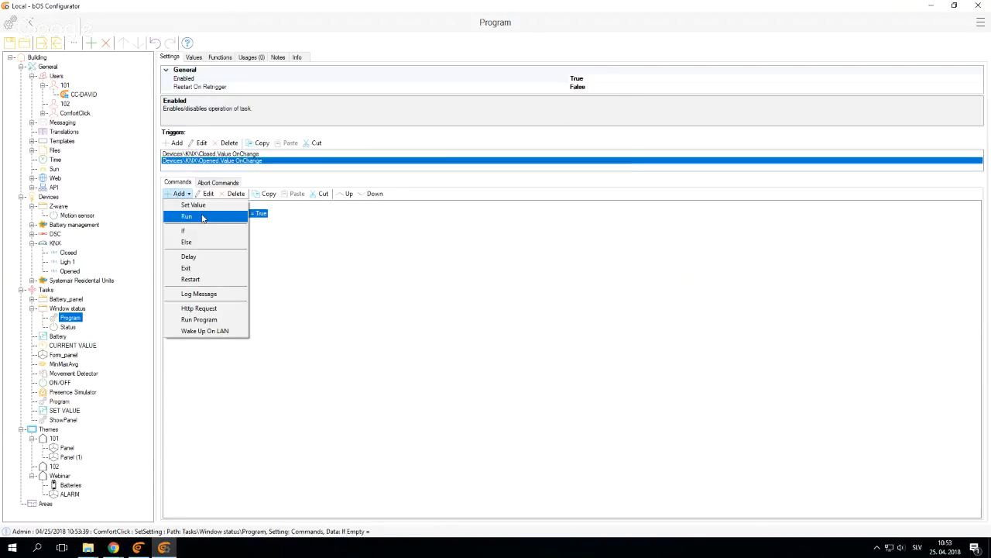
left_click(194, 205)
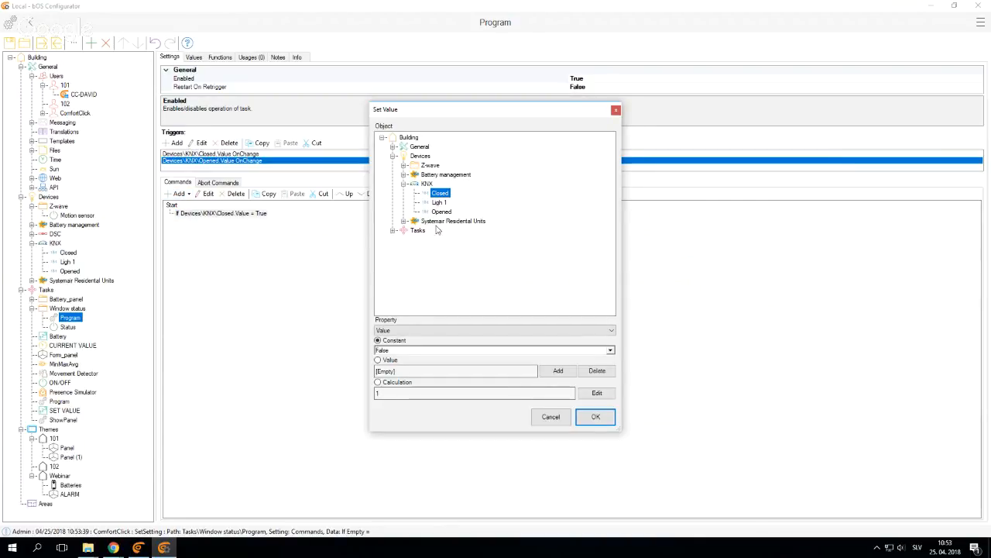
left_click(393, 230)
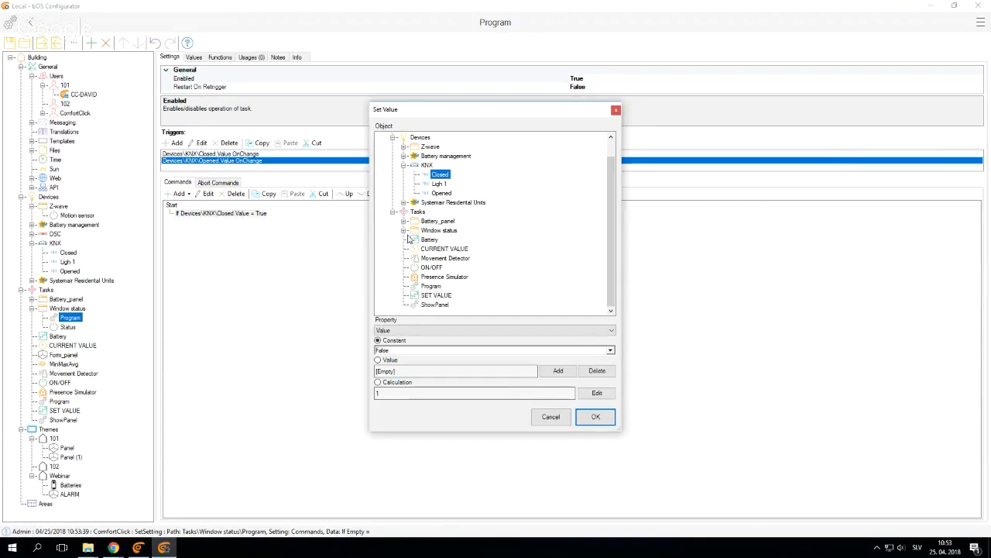
left_click(404, 231)
left_click(439, 249)
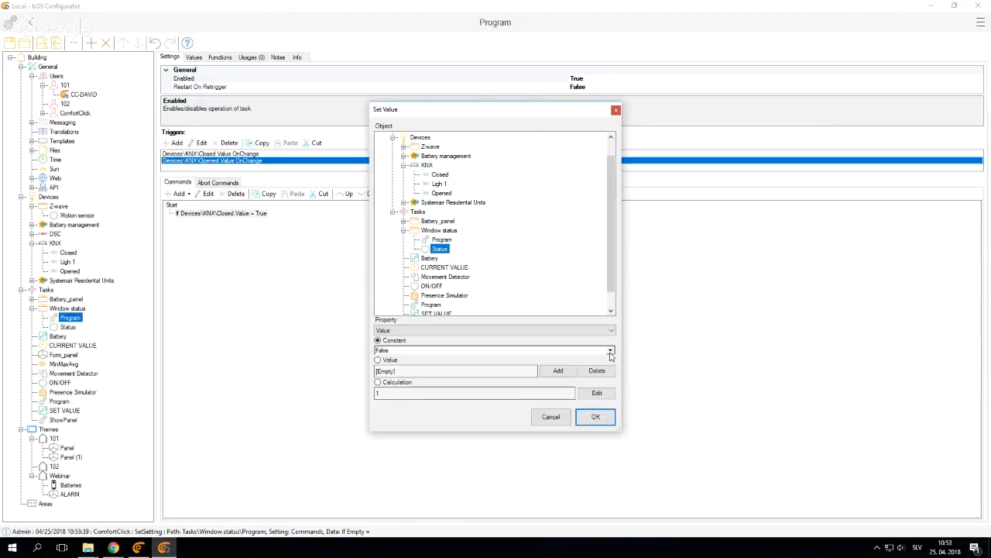
left_click(596, 417)
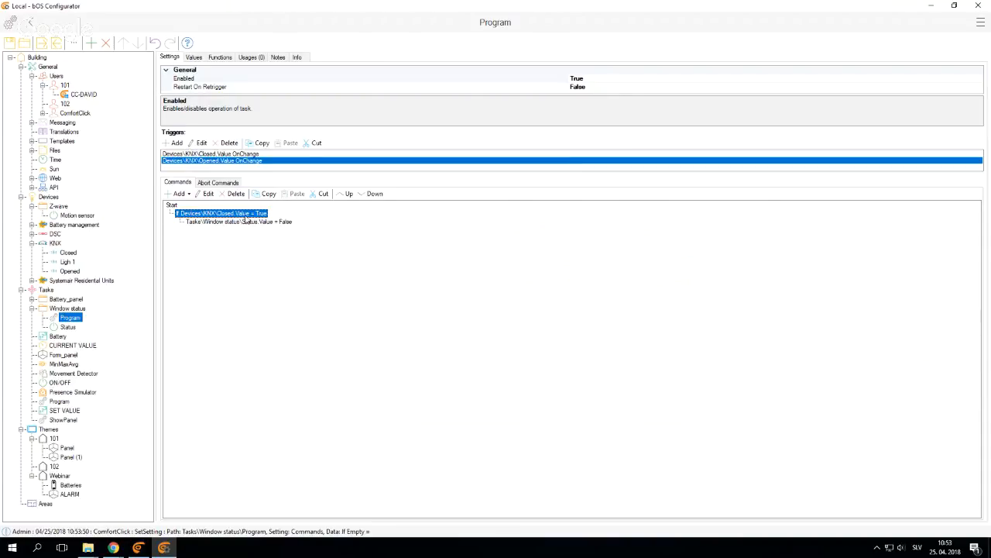
Duplicate the Closed If block under Start and change the copy's condition object to the KNX Opened device
key("ctrl+c")
left_click(172, 206)
key("ctrl+v")
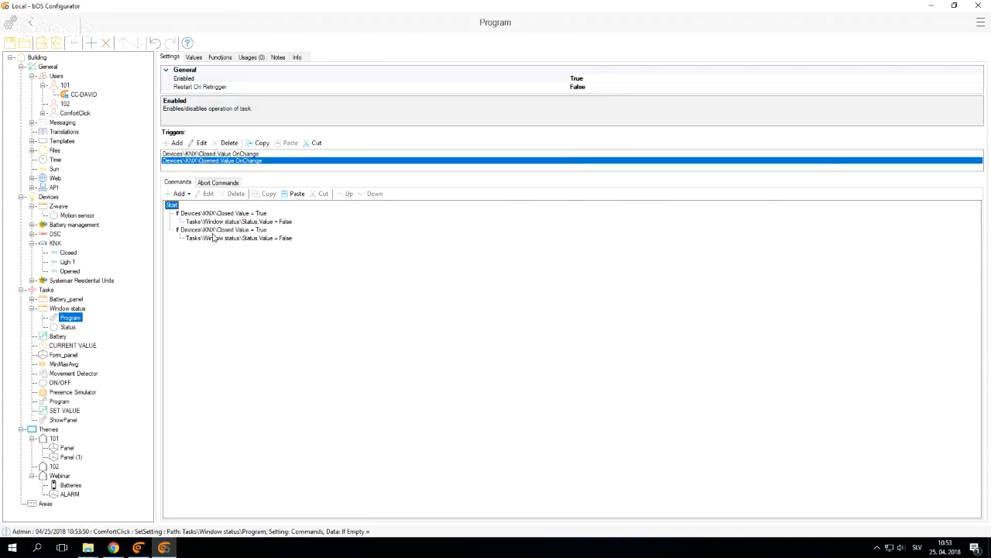
double_click(216, 231)
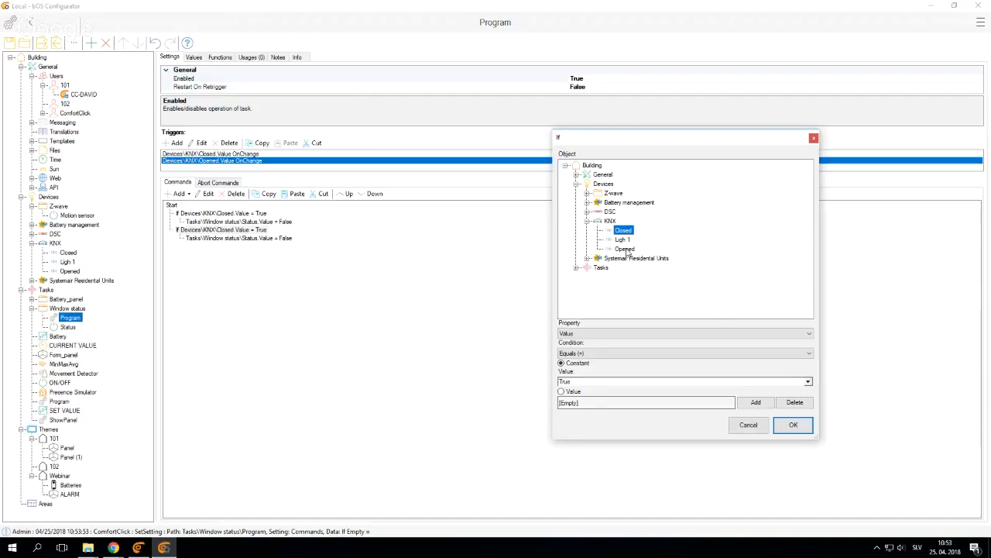
left_click(624, 248)
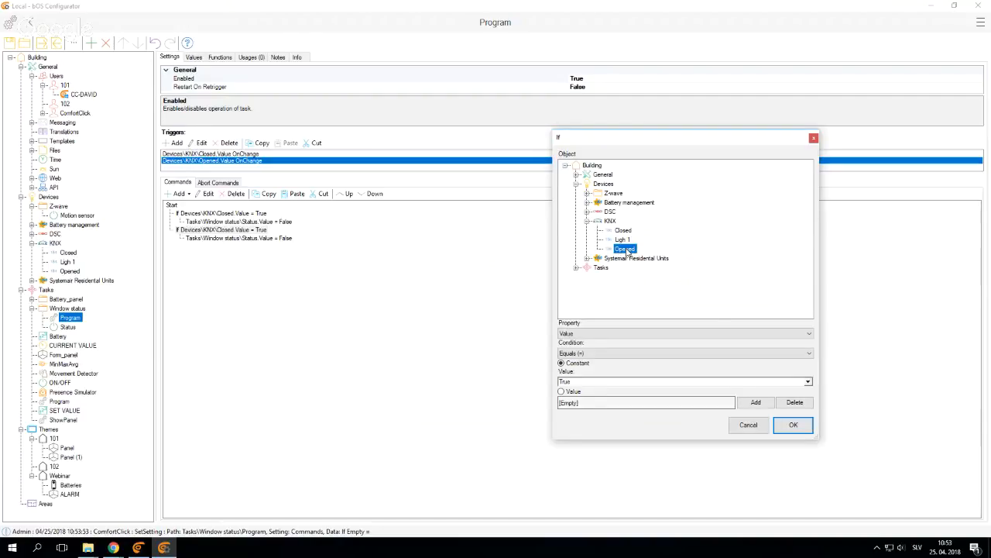
left_click(802, 421)
Change the Set Value command inside the Opened condition so that Status is set to the constant True
left_click(268, 239)
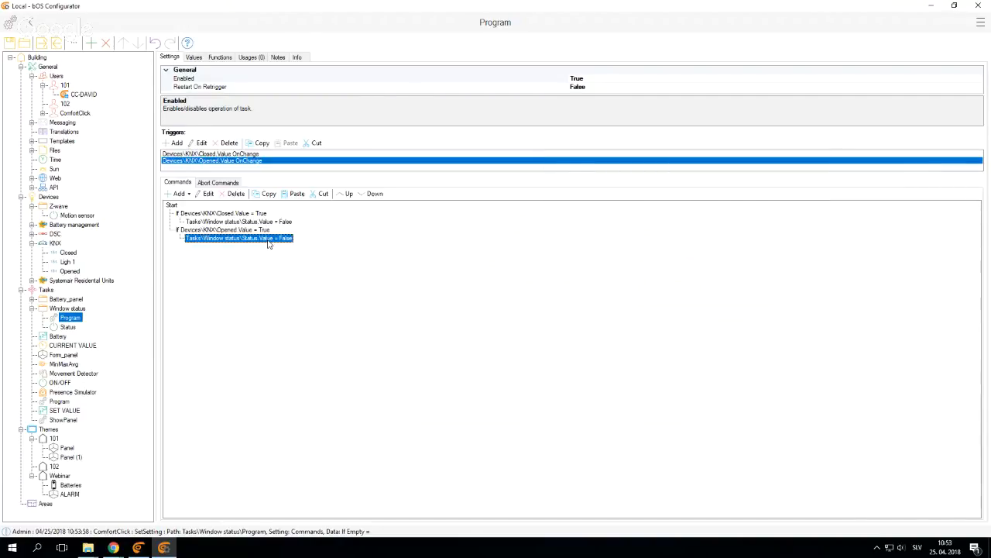
double_click(268, 240)
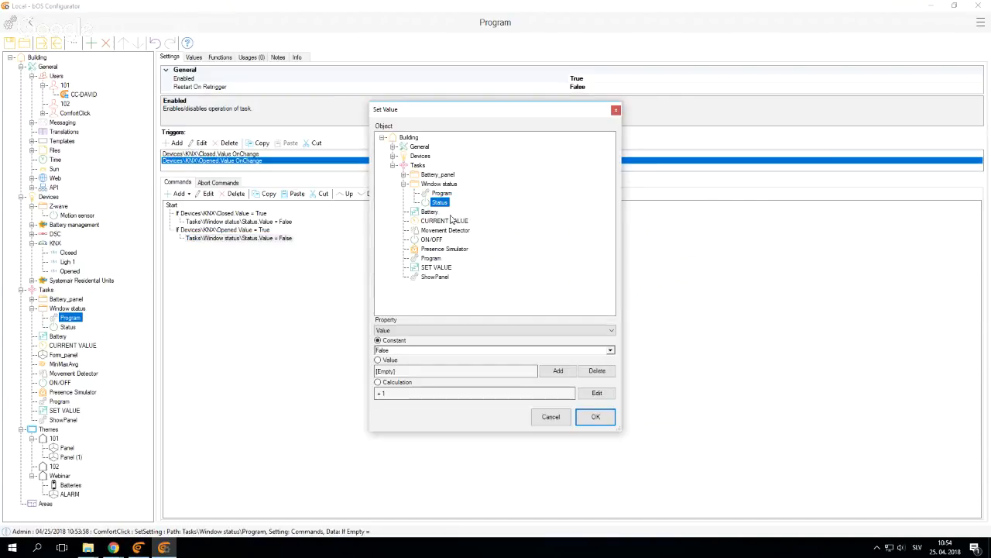
left_click(610, 350)
left_click(511, 360)
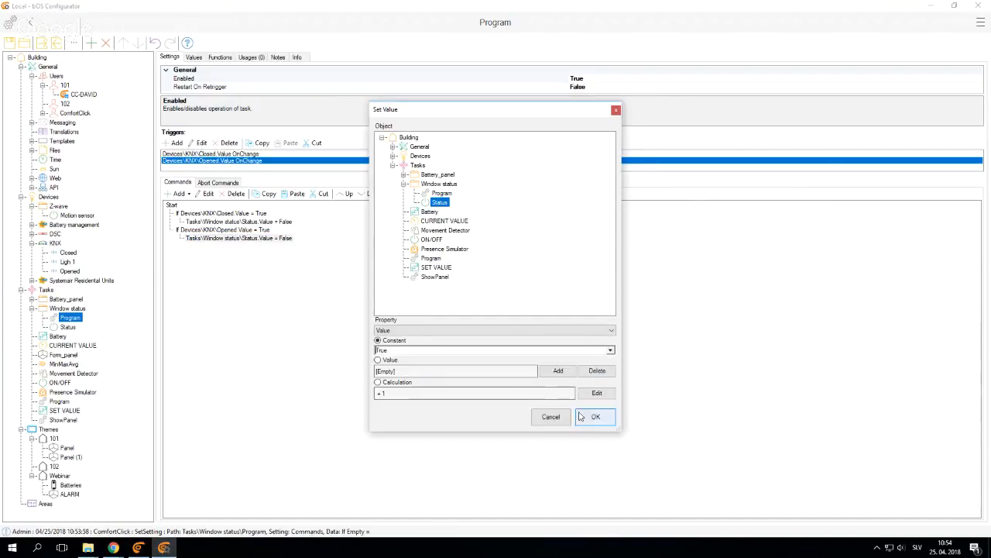
left_click(596, 416)
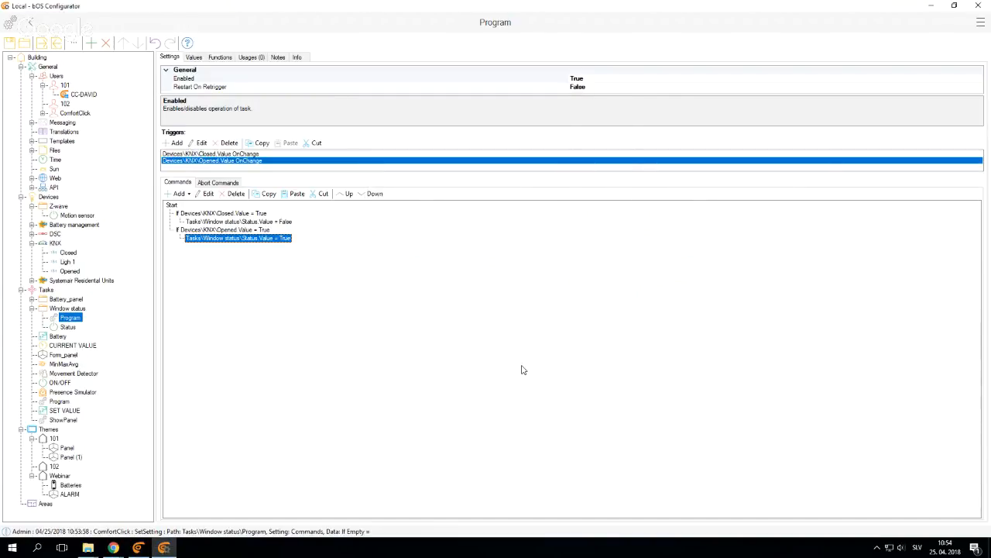
Assign the Window template to the Value of the Status variable in the Window status folder
left_click(69, 327)
left_click(195, 57)
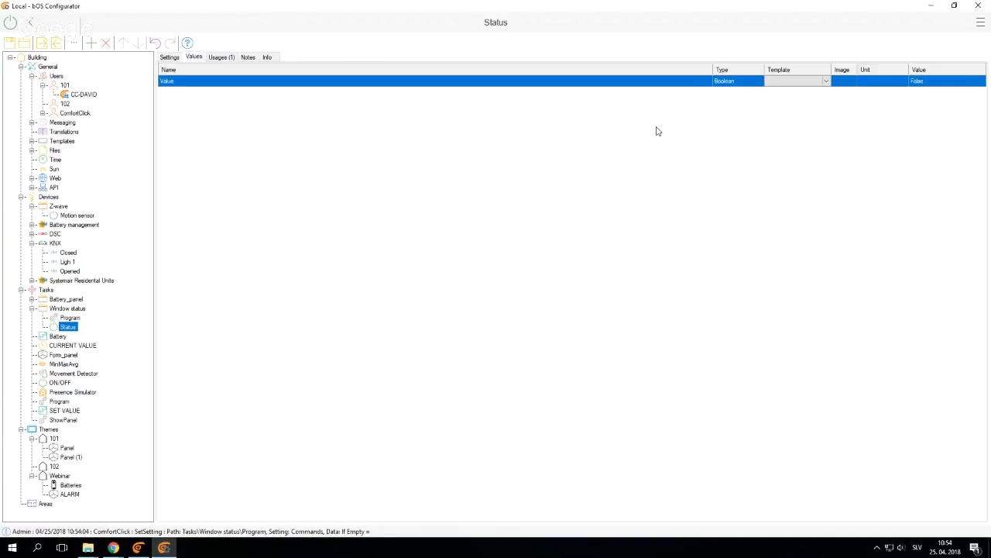
left_click(813, 80)
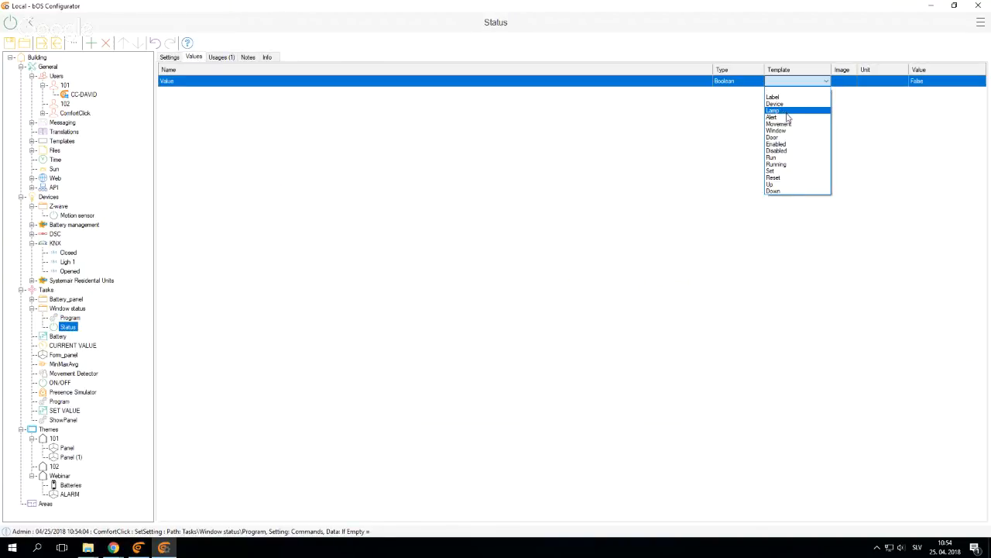
left_click(793, 131)
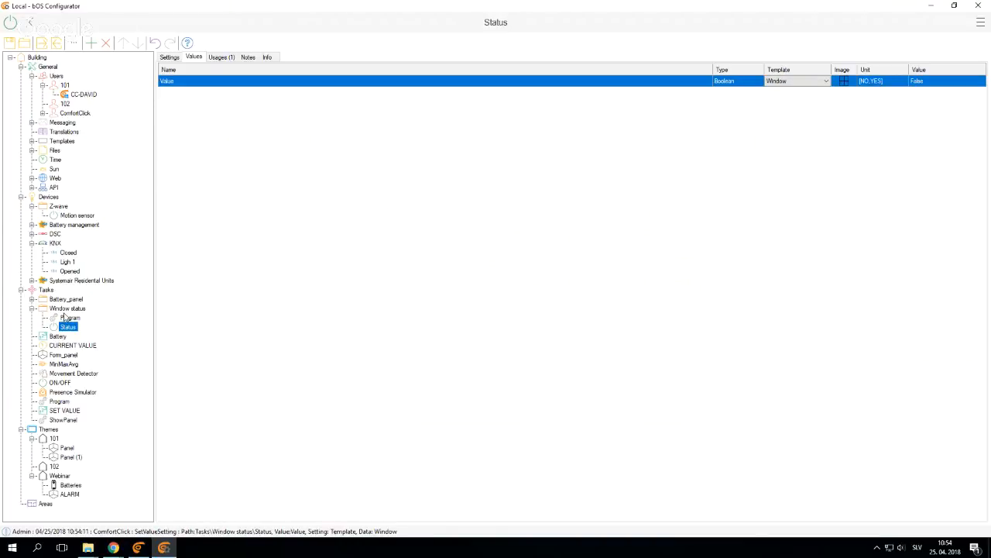
In the Webinar theme, set Browser Enable to True for the audio StartProgram button
left_click(69, 318)
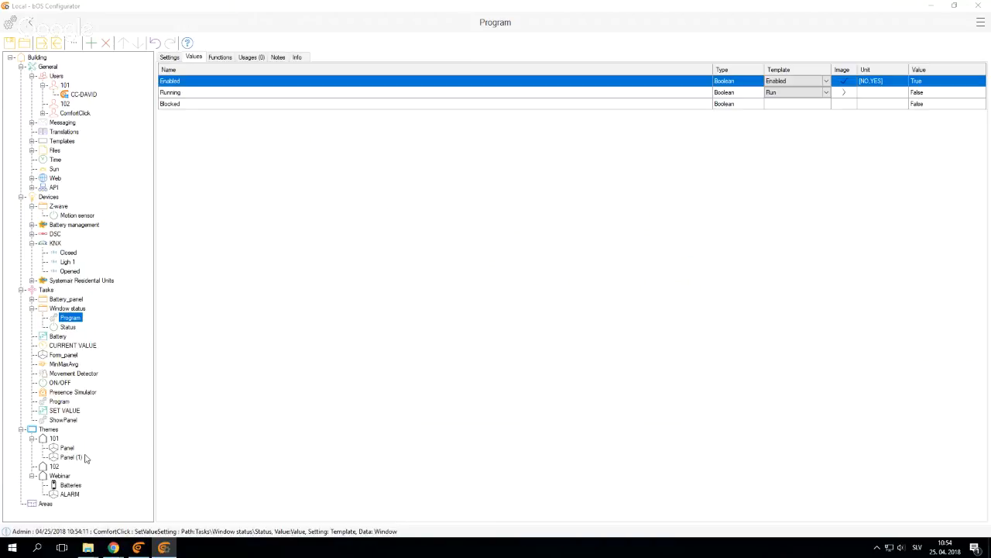
left_click(71, 494)
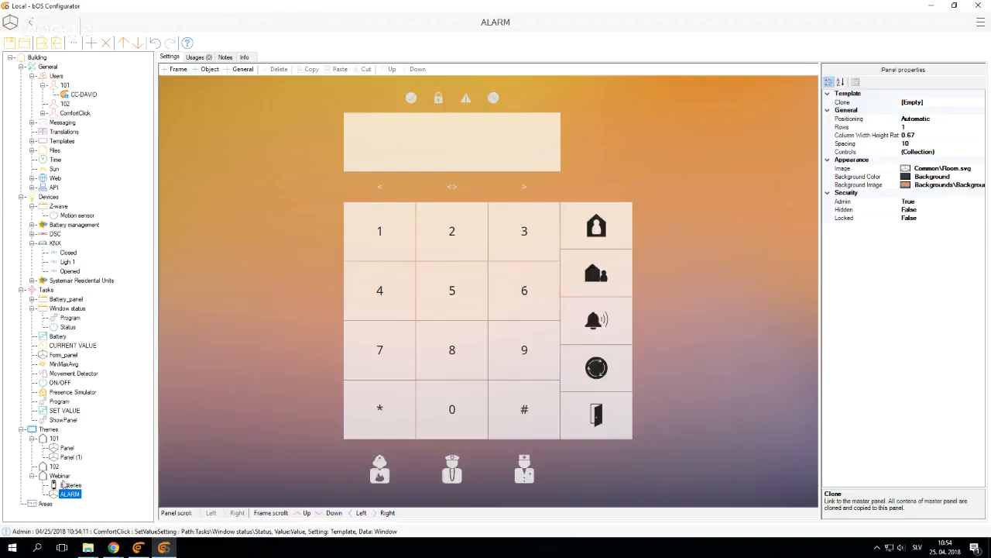
left_click(60, 474)
left_click(463, 301)
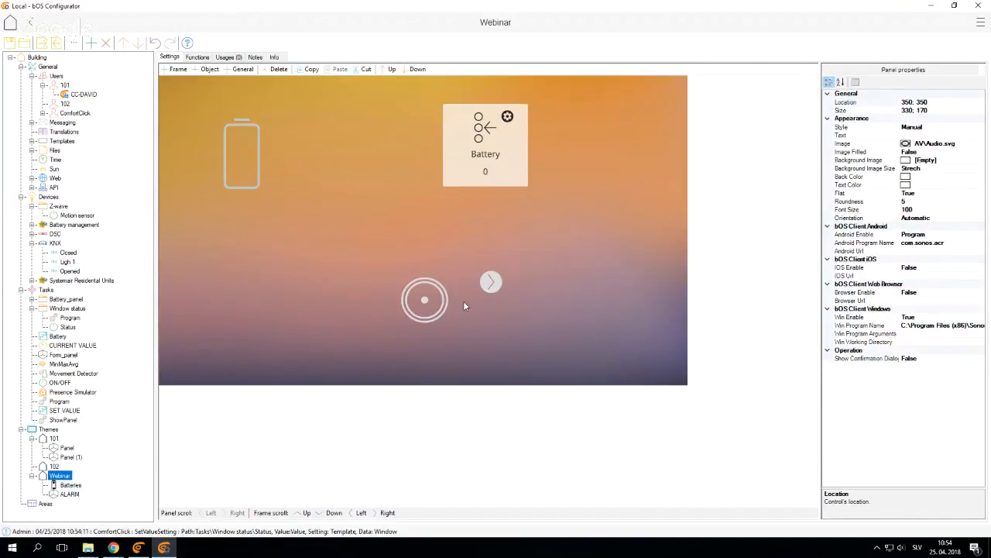
left_click(916, 309)
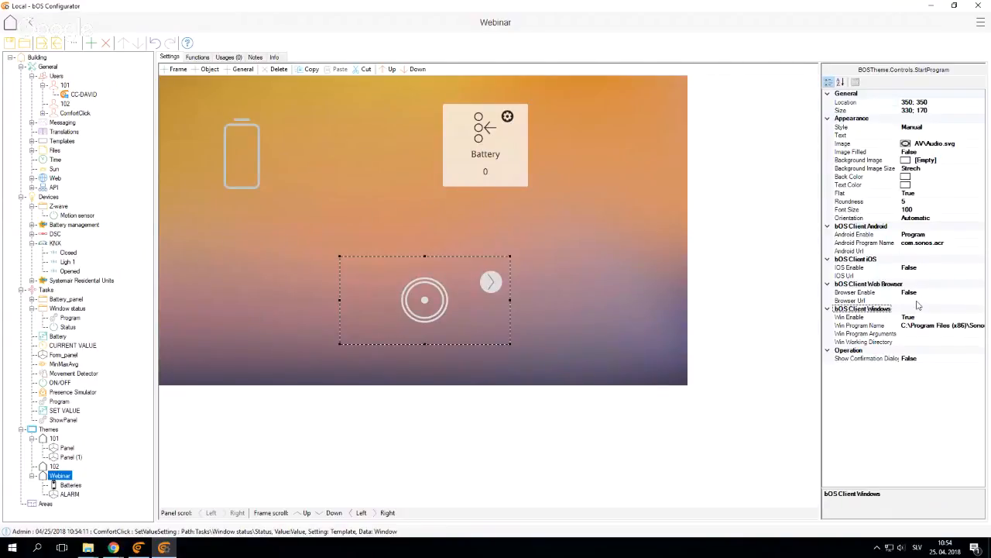
left_click(922, 300)
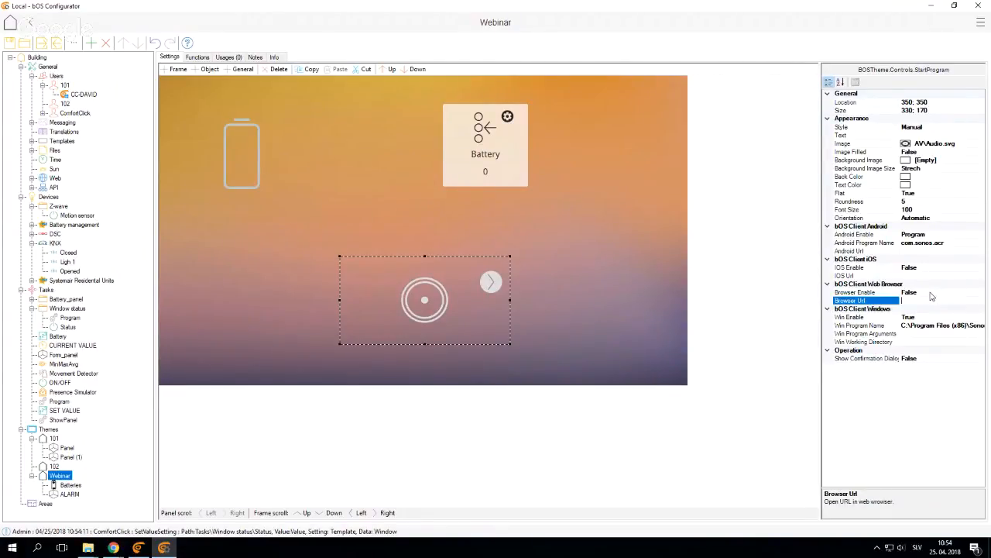
left_click(925, 292)
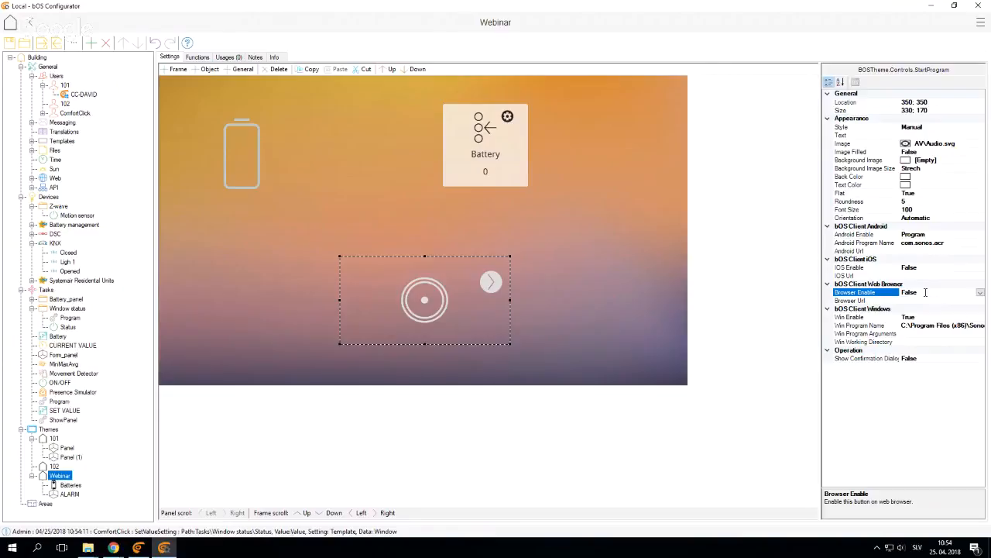
double_click(926, 292)
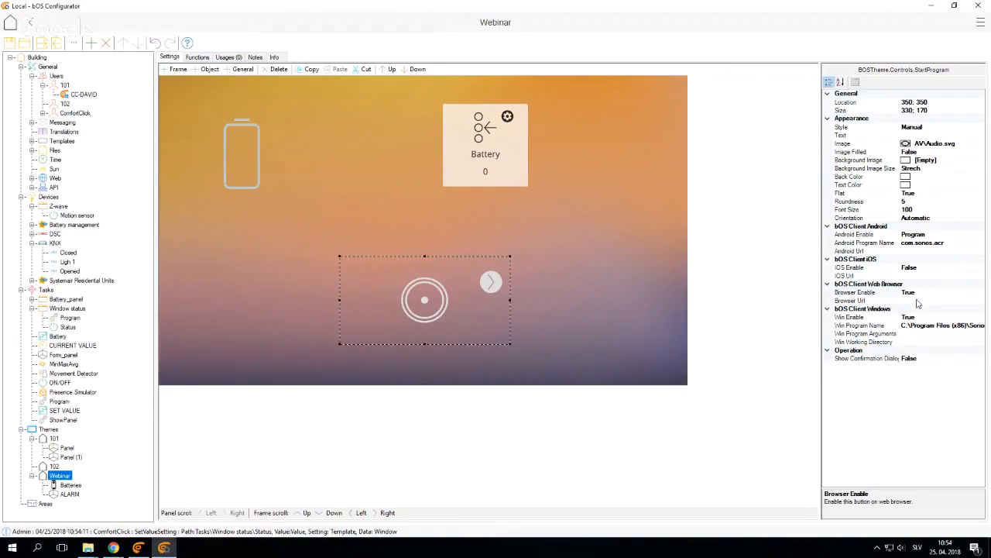
Examine the StartProgram button's Browser Url, IOS Url and Android Url properties
left_click(918, 301)
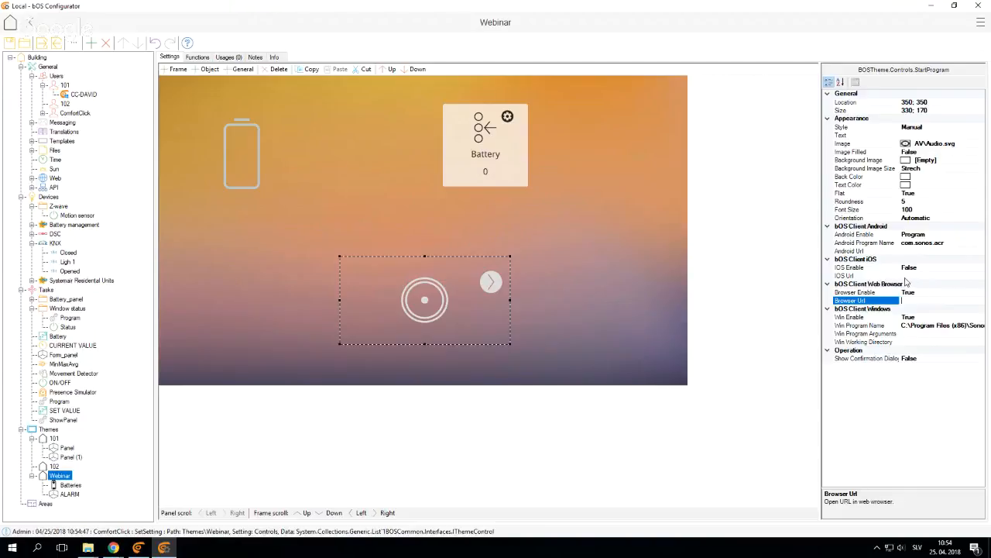
left_click(905, 276)
left_click(906, 251)
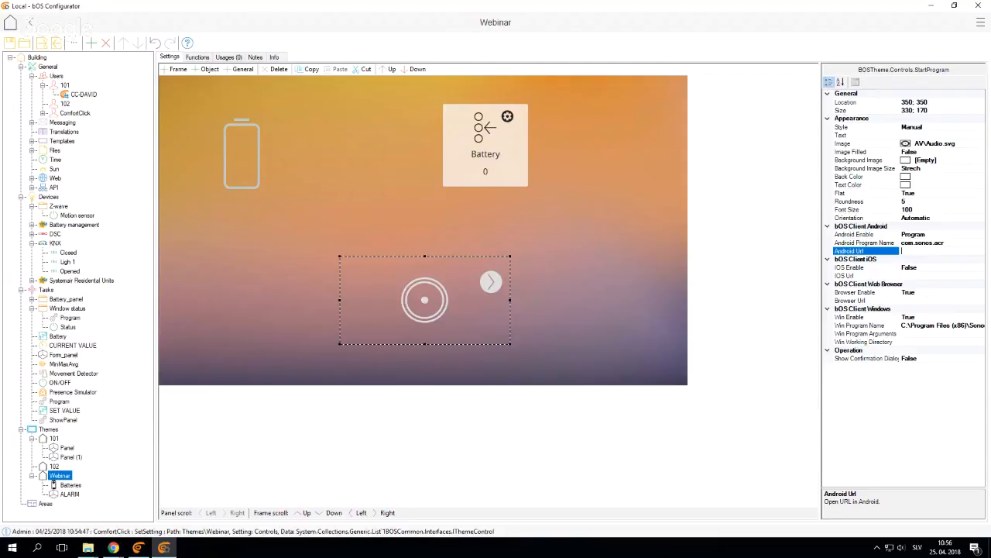
Minimize the bOS Configurator and bOS Client windows, dismissing the PIN entry dialog in the Client
left_click(930, 6)
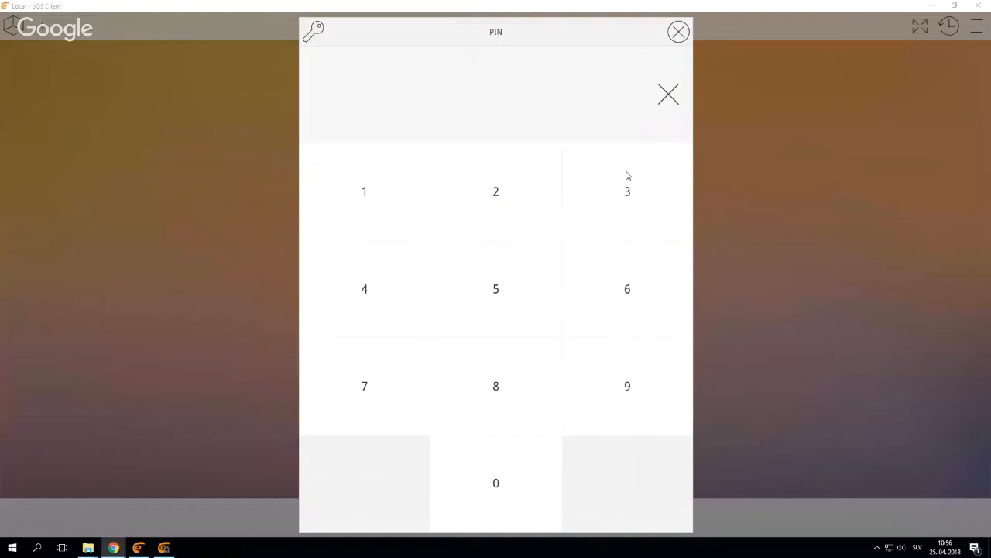
left_click(680, 35)
left_click(932, 6)
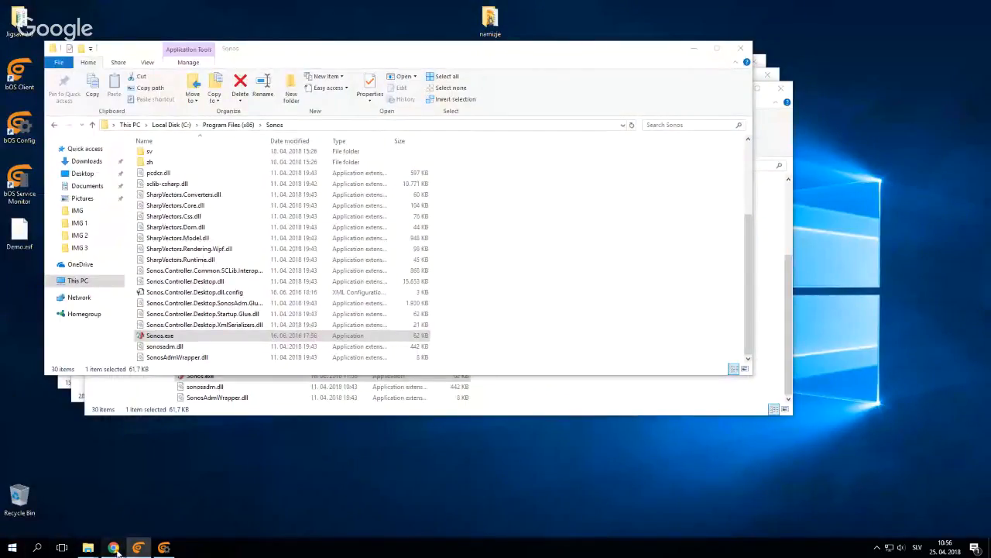
Switch to the Google Hangouts window in Chrome and stop the bOS Webinar 4 broadcast
mouse_move(114, 548)
left_click(157, 506)
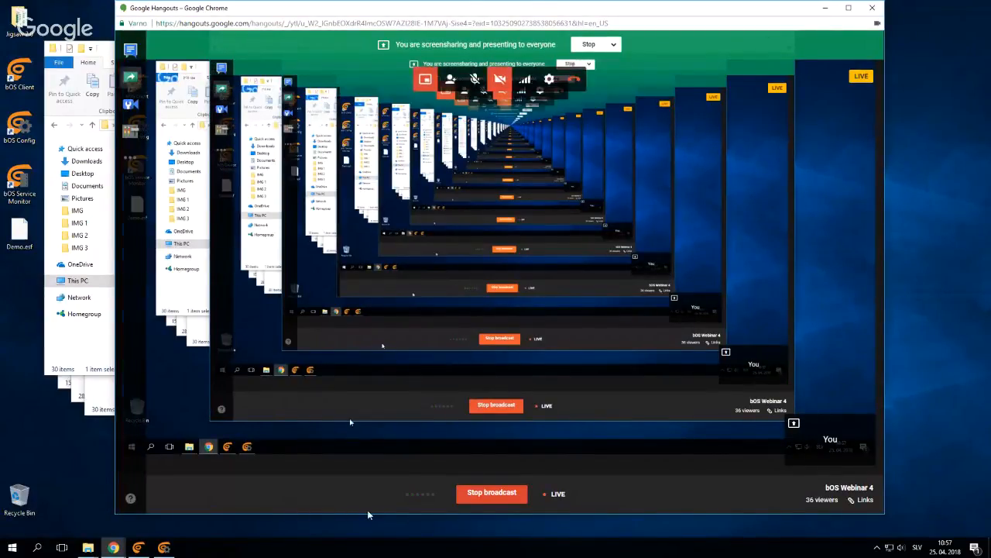
left_click(491, 492)
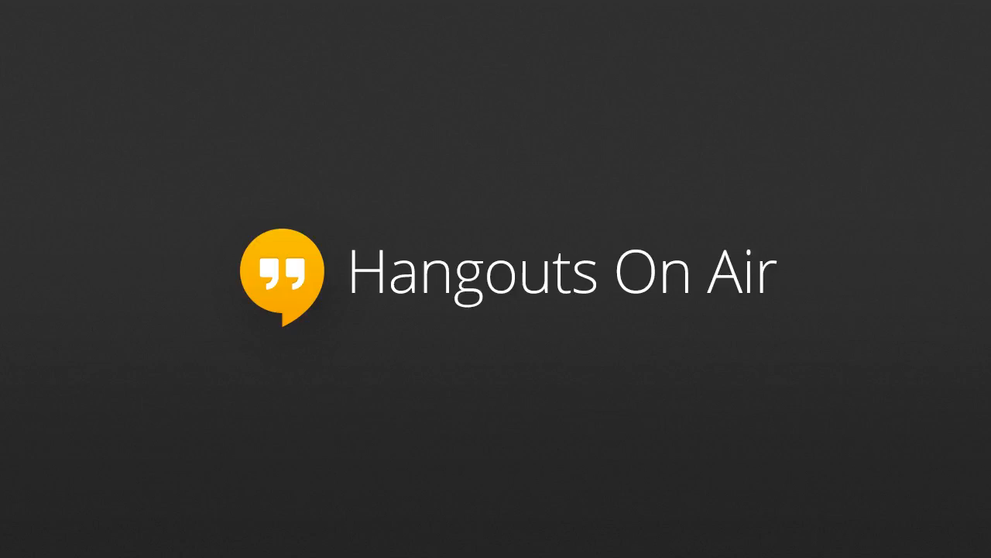